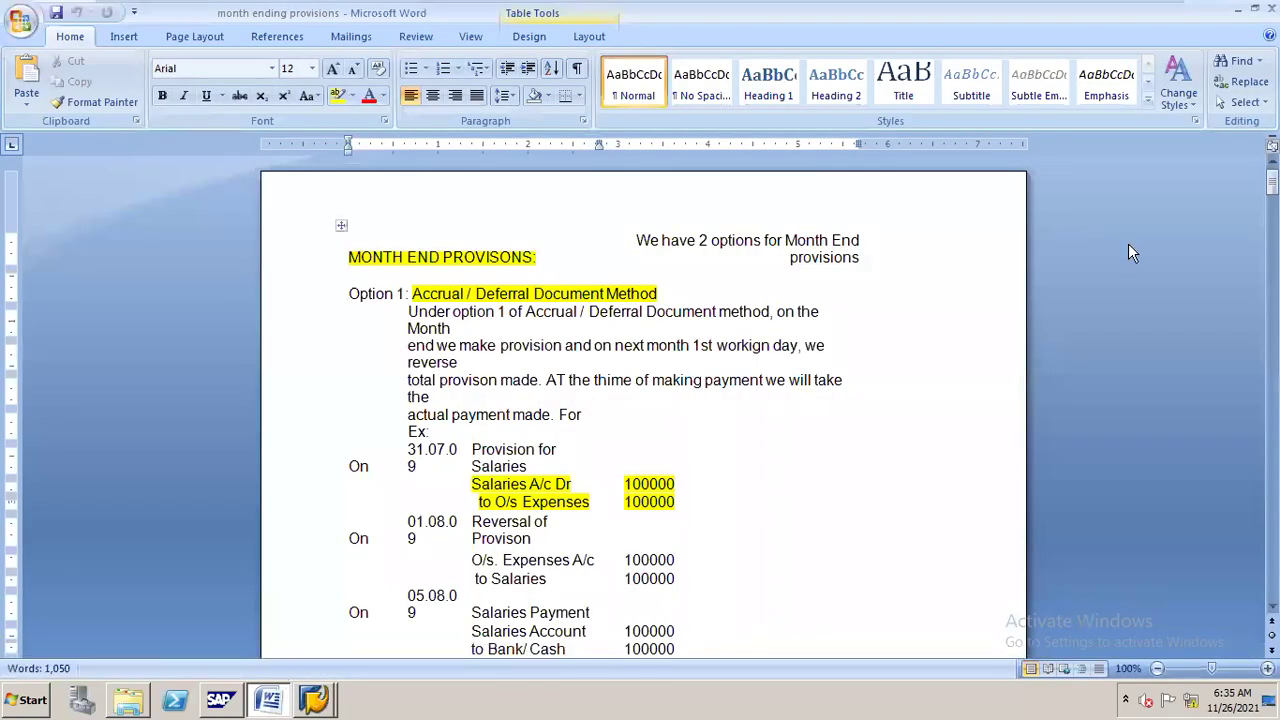
# Go to the REVERSALS list in the month-end provisions notes, then switch to SAP and open the mass reversal transaction F.80
pyautogui.moveTo(1271, 181); pyautogui.dragTo(1271, 379)
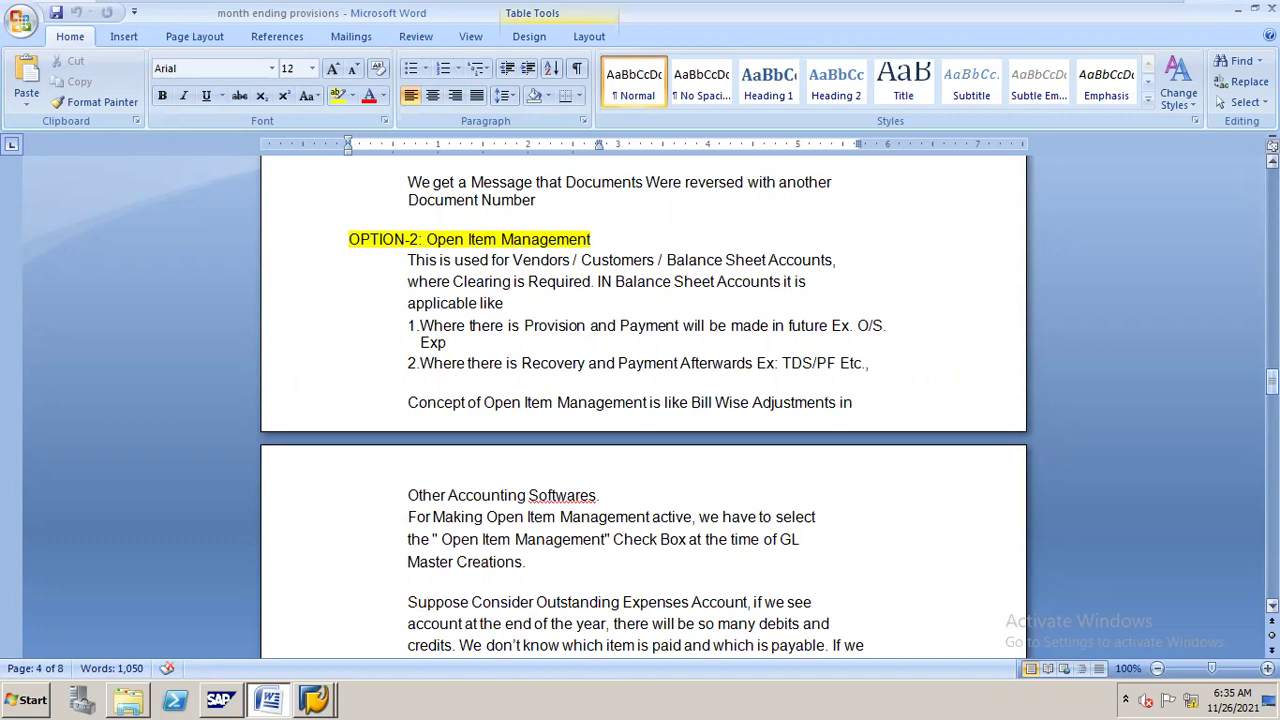
pyautogui.moveTo(1272, 382); pyautogui.dragTo(1272, 465)
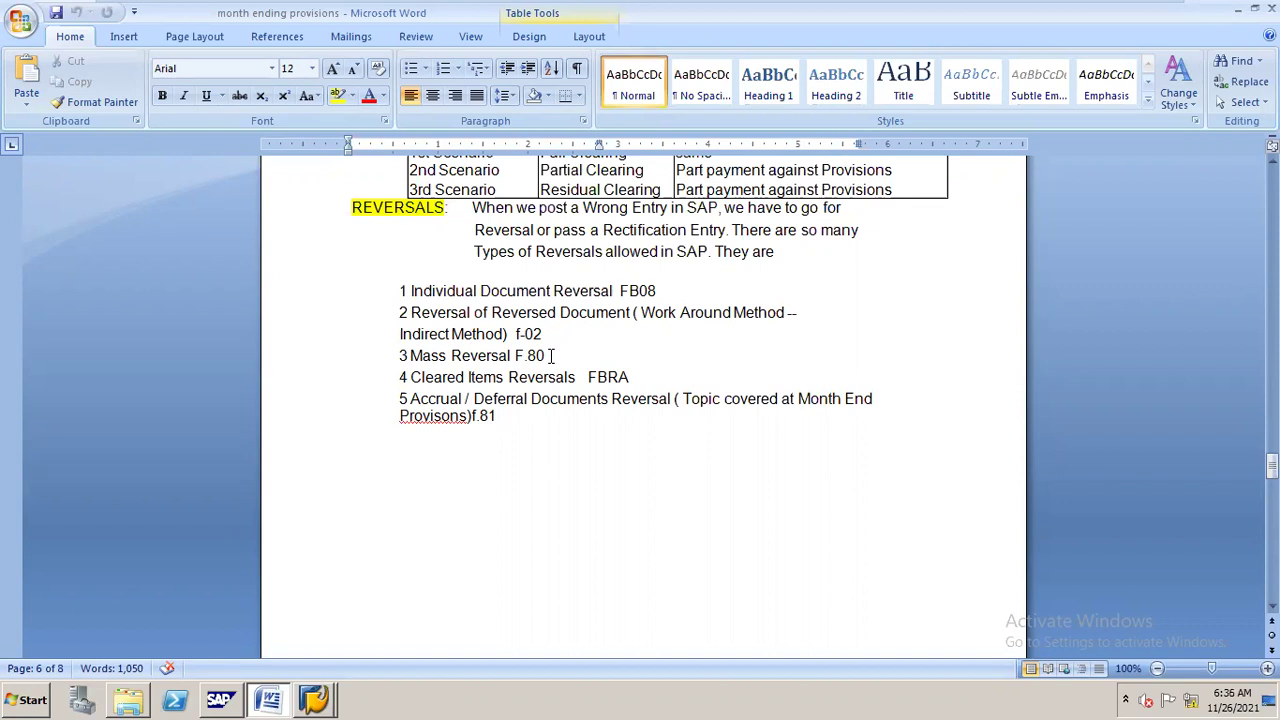
pyautogui.hotkey('alt', 'Tab')
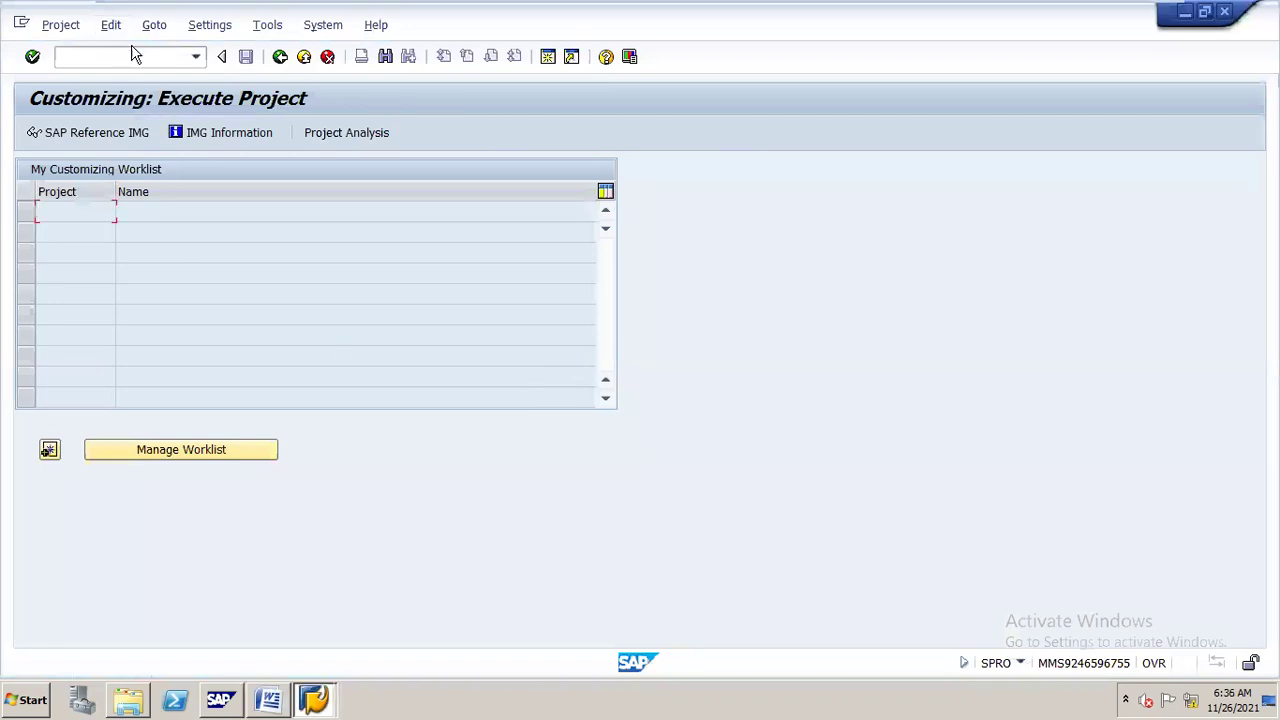
pyautogui.click(143, 56)
pyautogui.write('/nf.80')
pyautogui.press('Return')
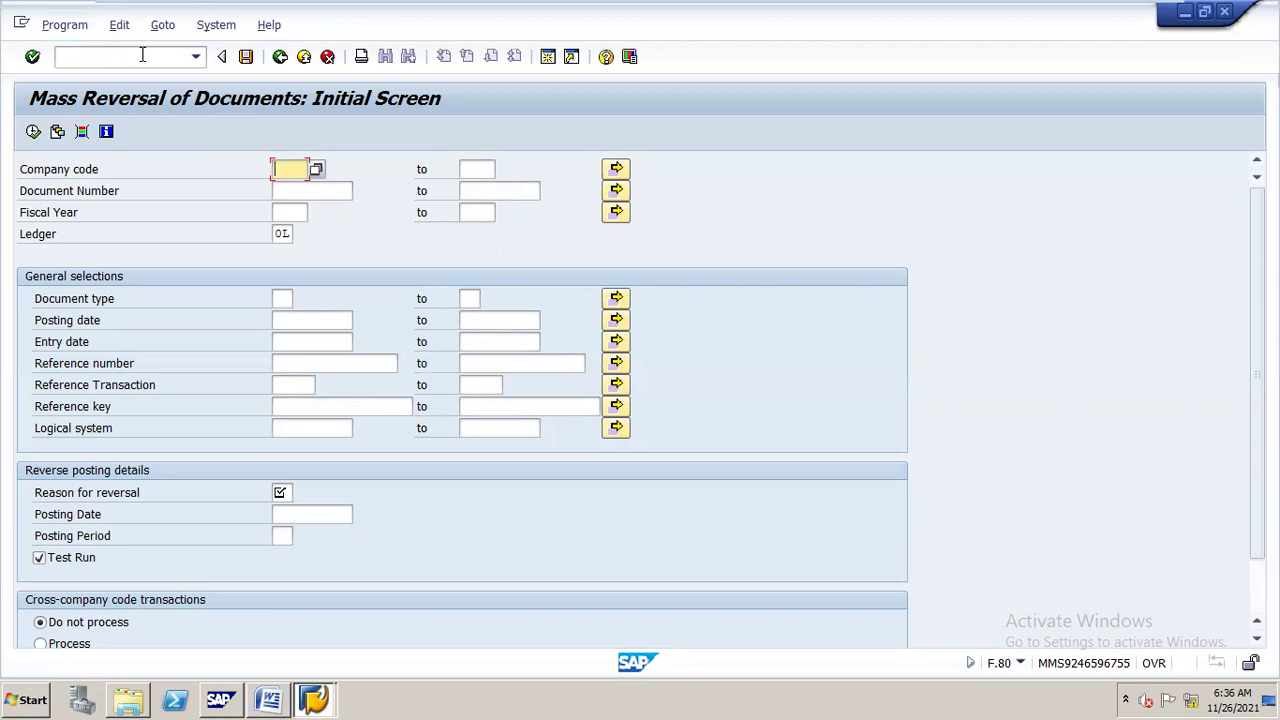
# Enter company code N16, document number range 1 to 100 and fiscal year 2021 as the mass reversal selection
pyautogui.write('a')
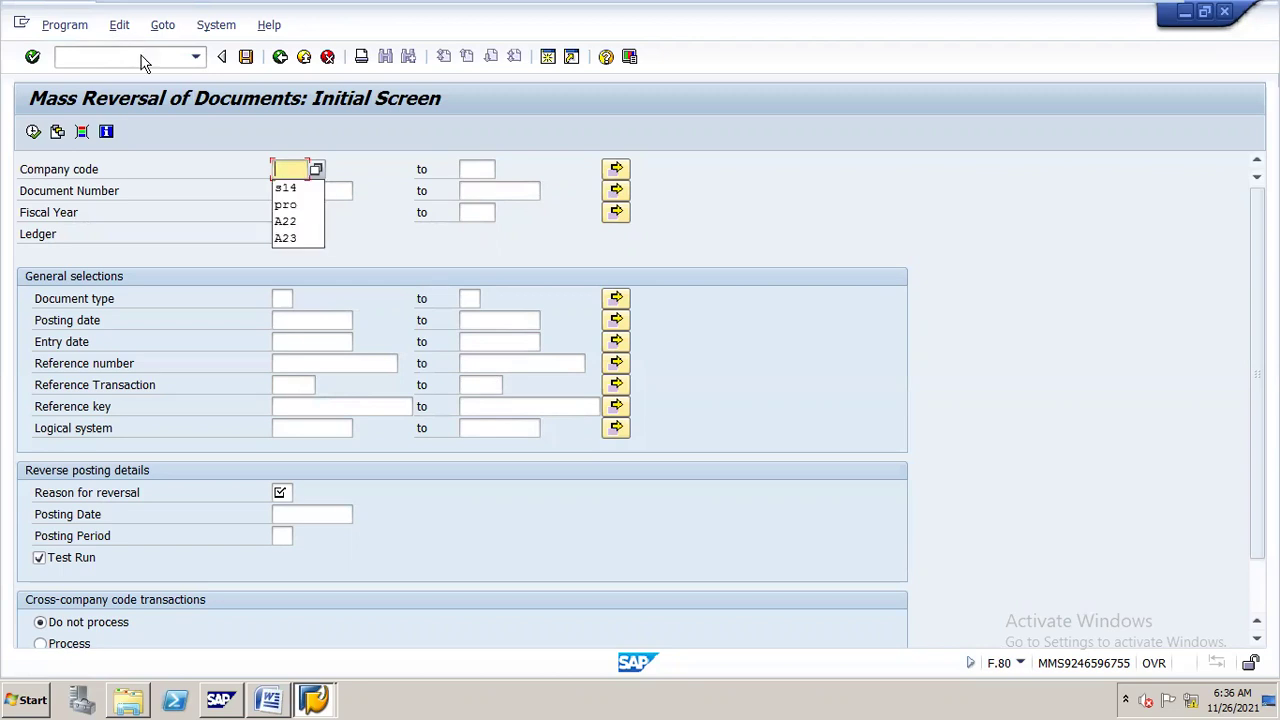
pyautogui.write('16')
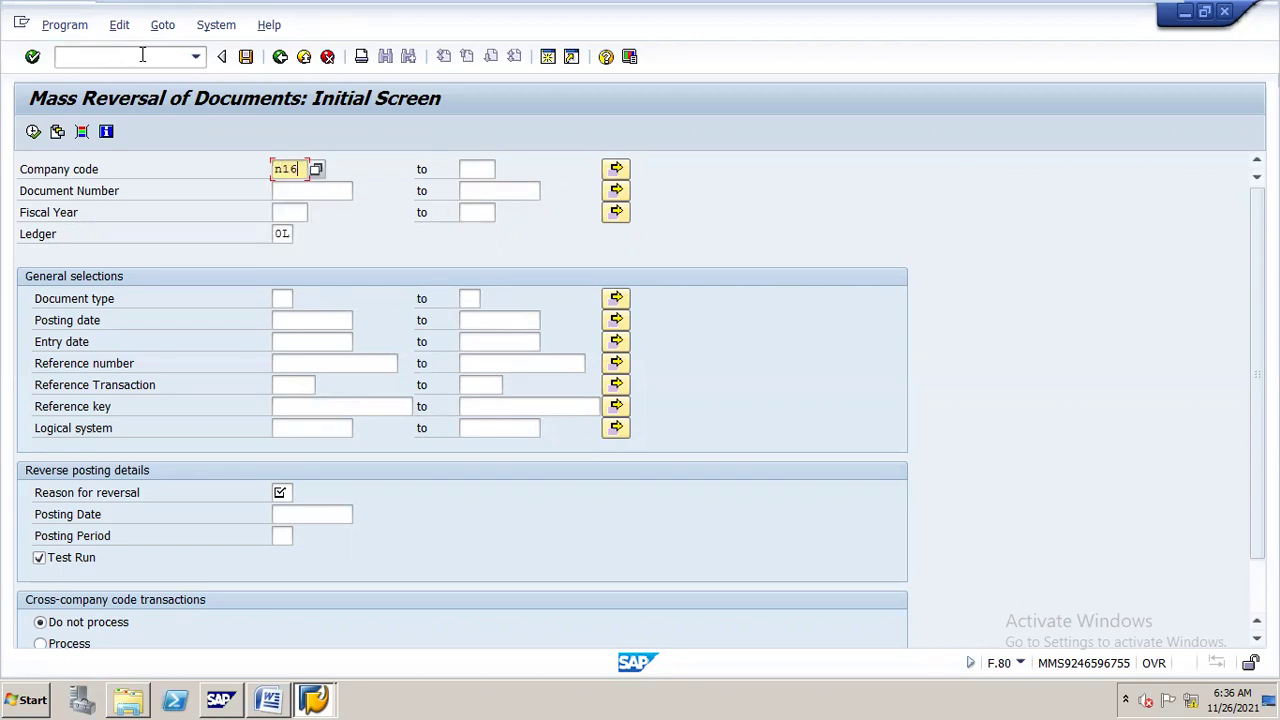
pyautogui.press('Tab')
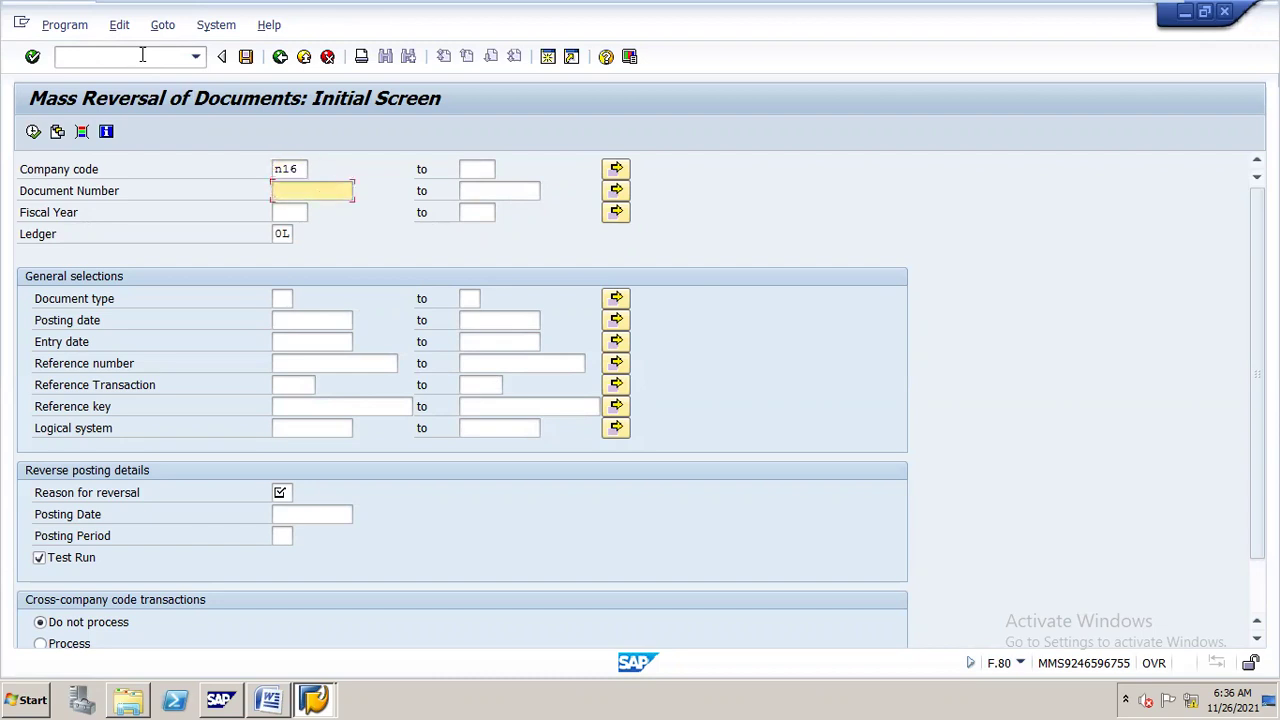
pyautogui.write('1')
pyautogui.press('Tab')
pyautogui.write('100')
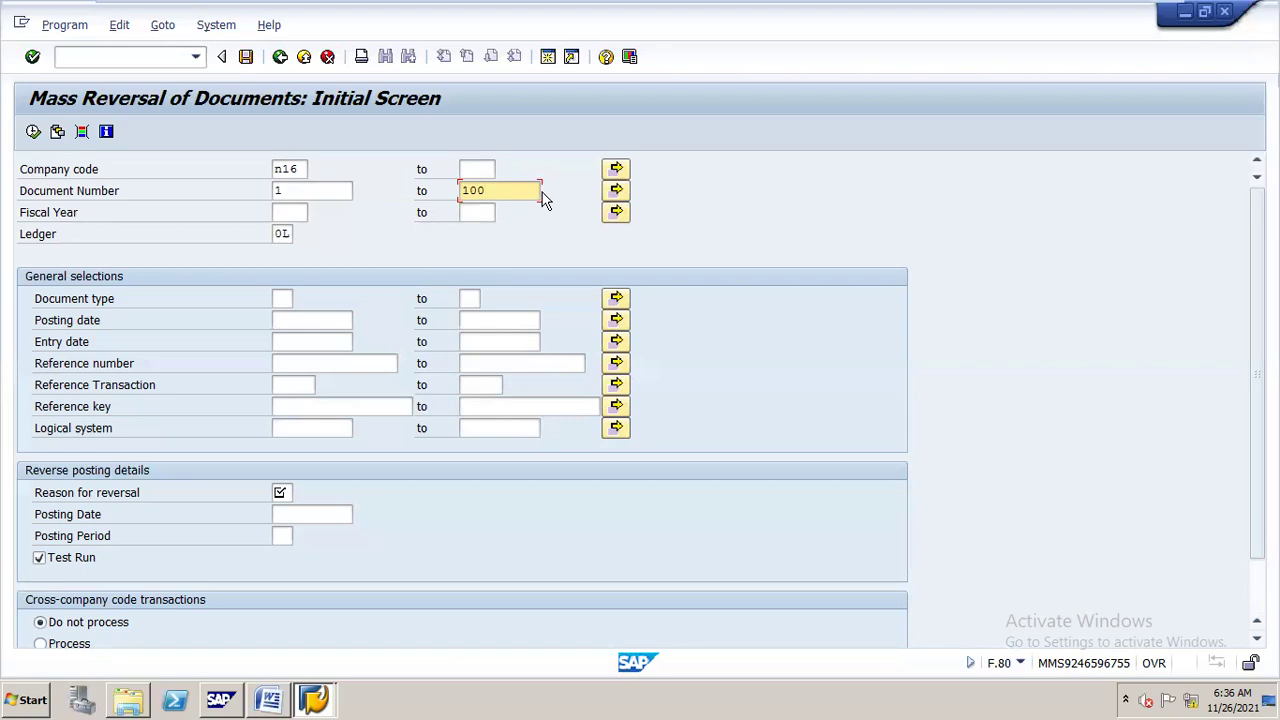
pyautogui.click(615, 195)
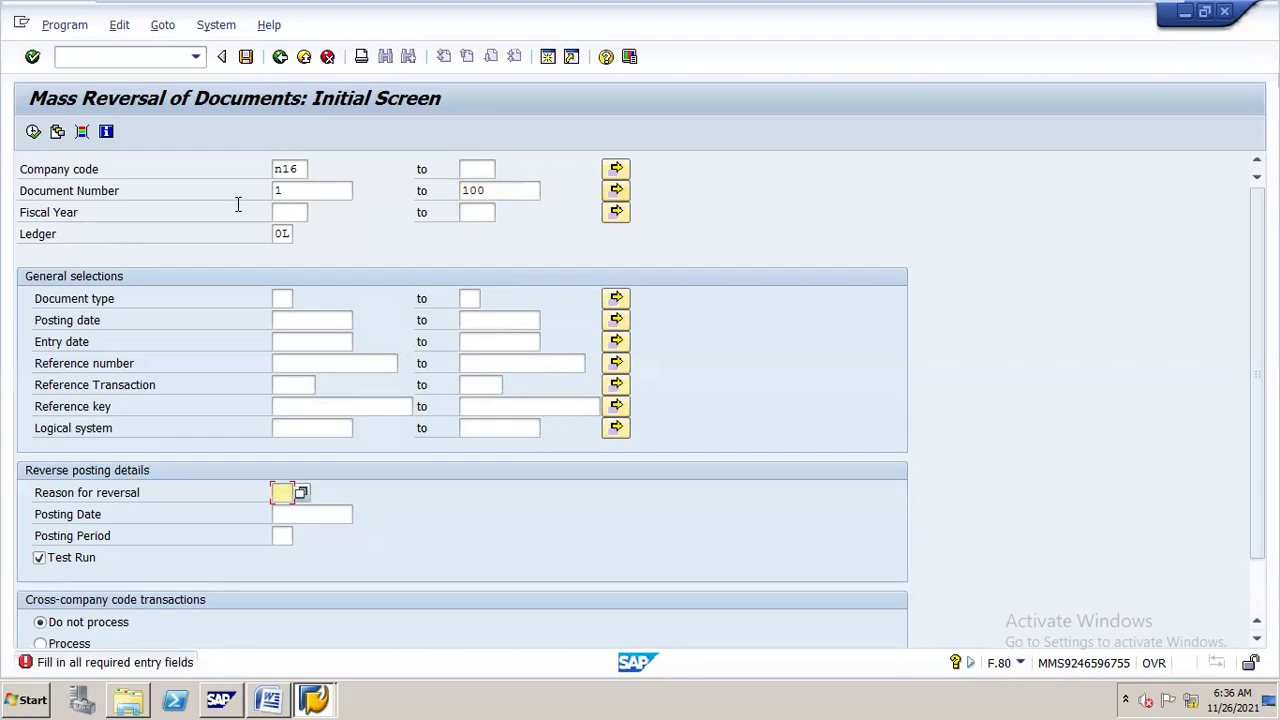
pyautogui.click(291, 211)
pyautogui.write('2021')
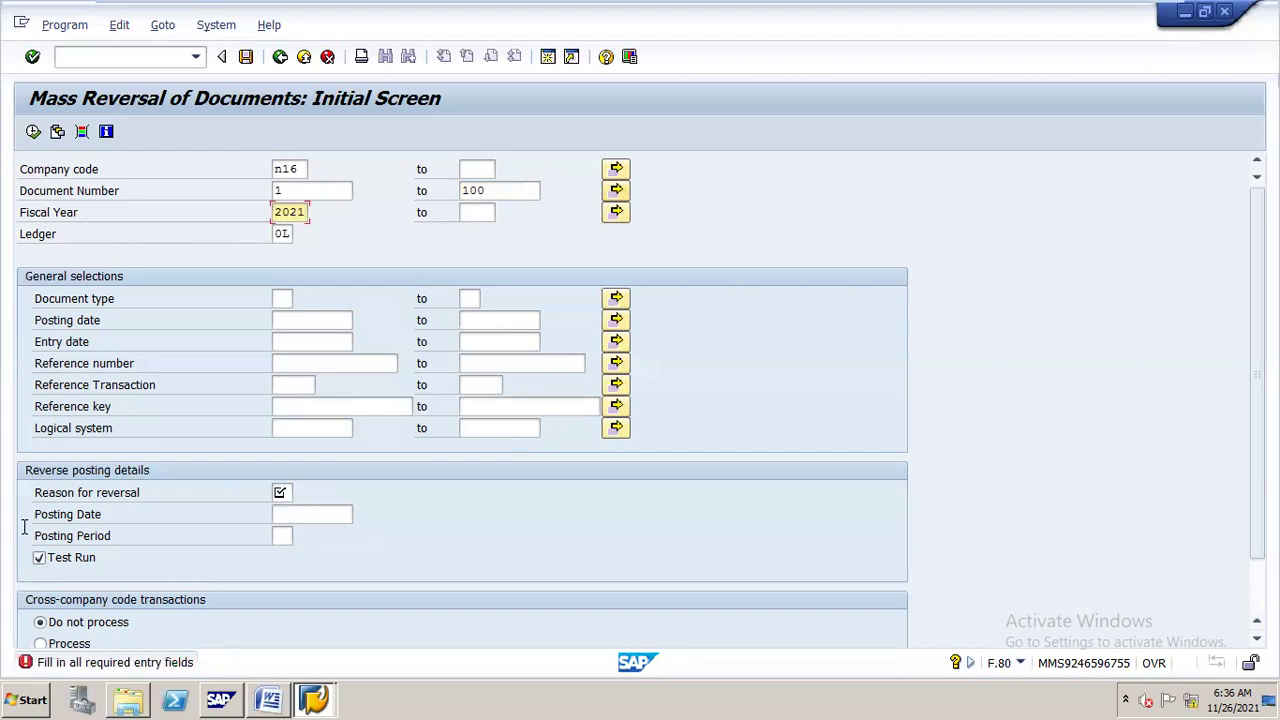
# Set the reason for reversal to 01, Reversal in current period
pyautogui.click(283, 491)
pyautogui.click(301, 493)
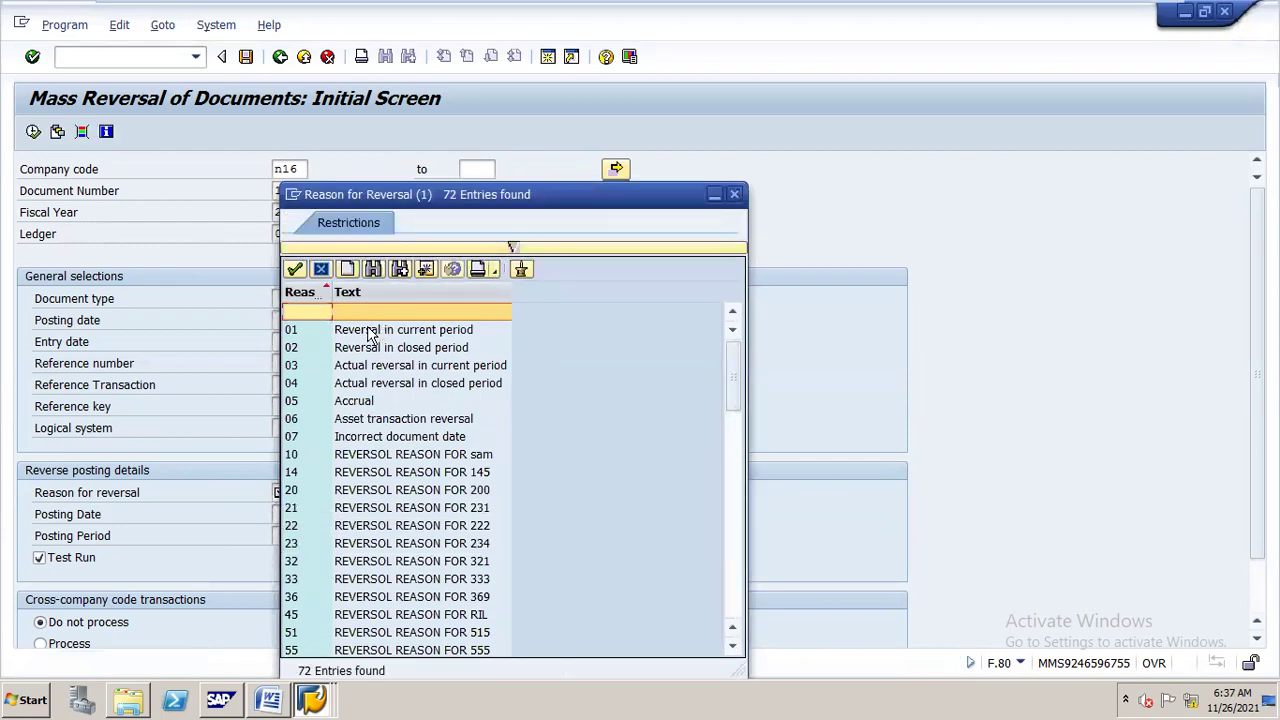
pyautogui.doubleClick(368, 331)
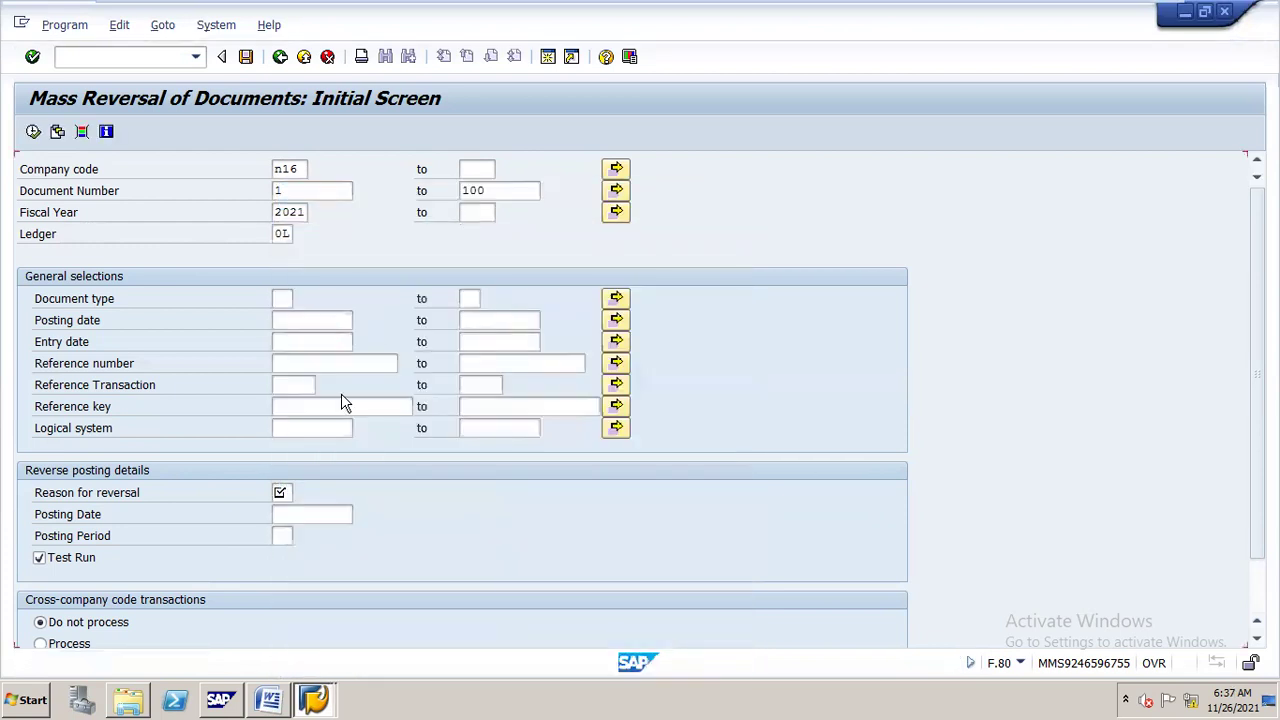
# Open the multiple selection for the document number and enter the single values 25, 55 and 67
pyautogui.click(616, 192)
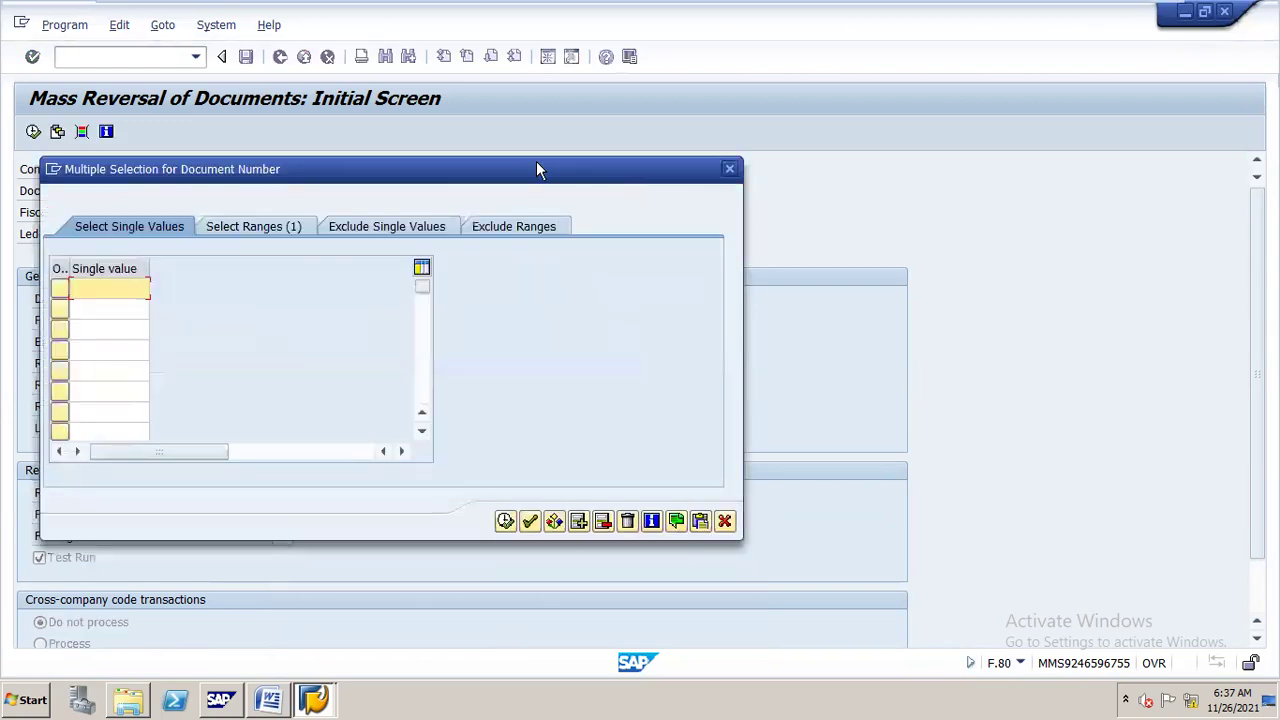
pyautogui.moveTo(536, 165); pyautogui.dragTo(708, 119)
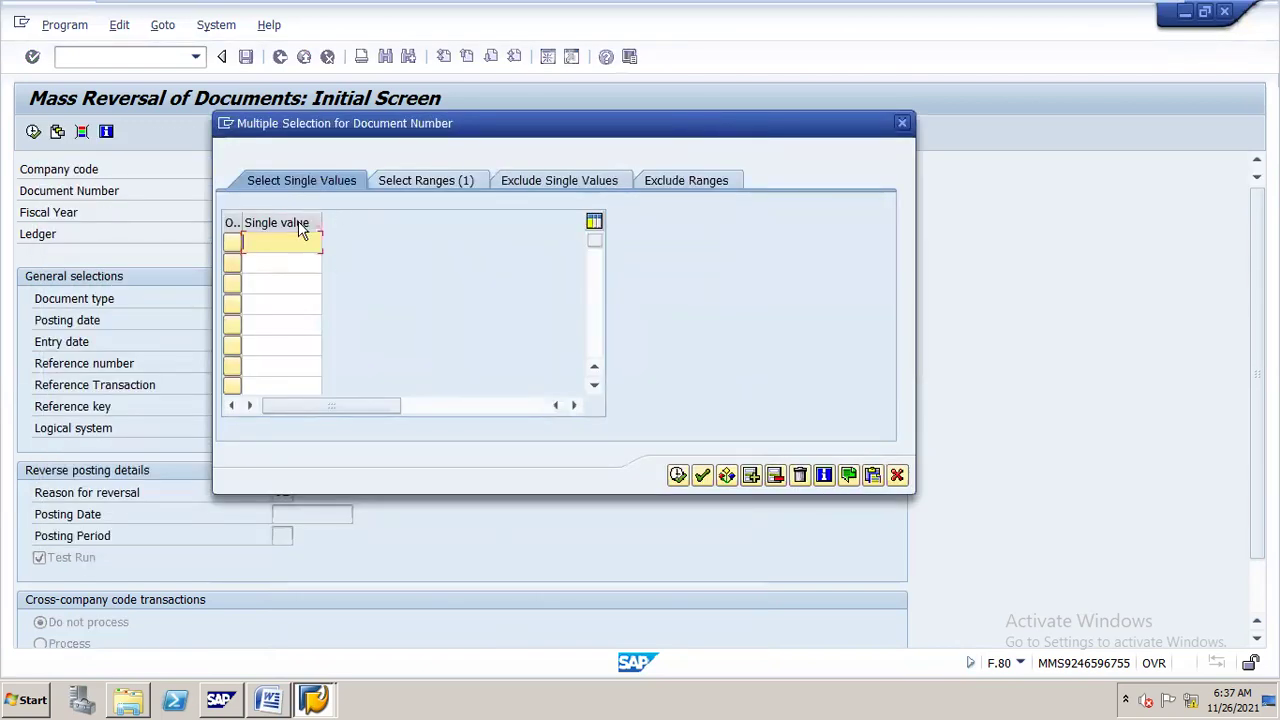
pyautogui.write('25')
pyautogui.press('Return')
pyautogui.write('55')
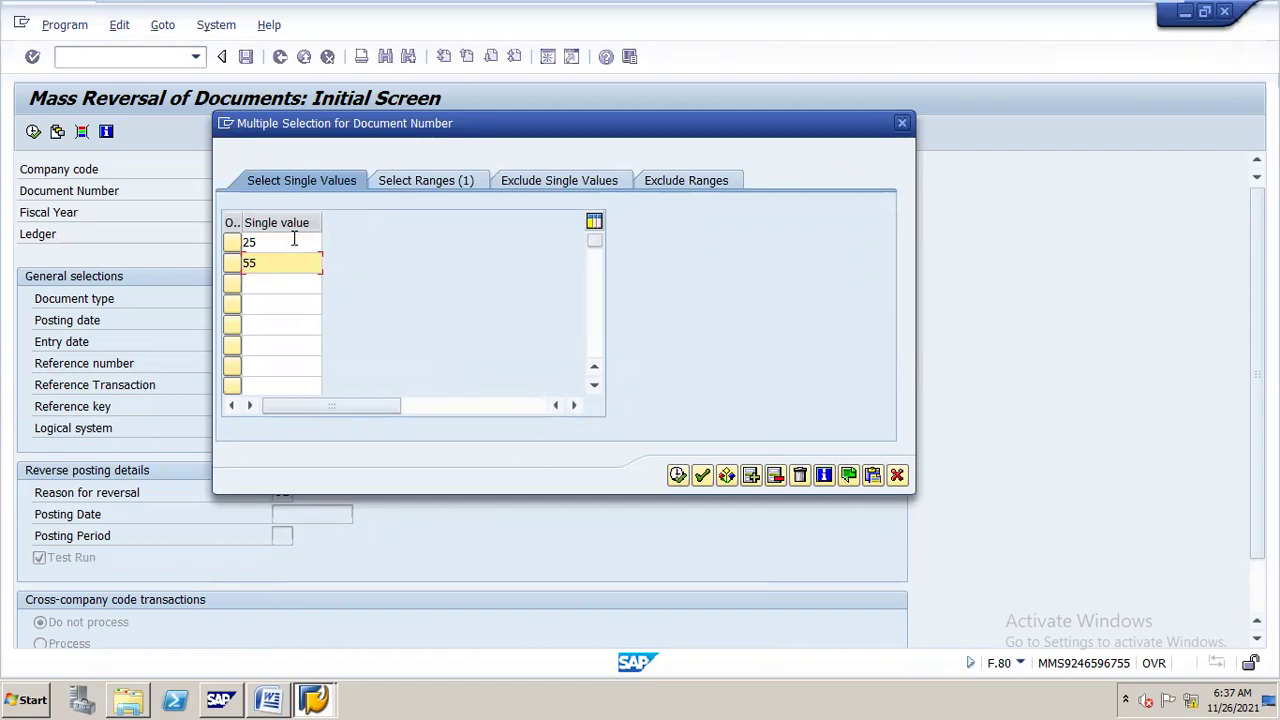
pyautogui.press('Down')
pyautogui.write('67')
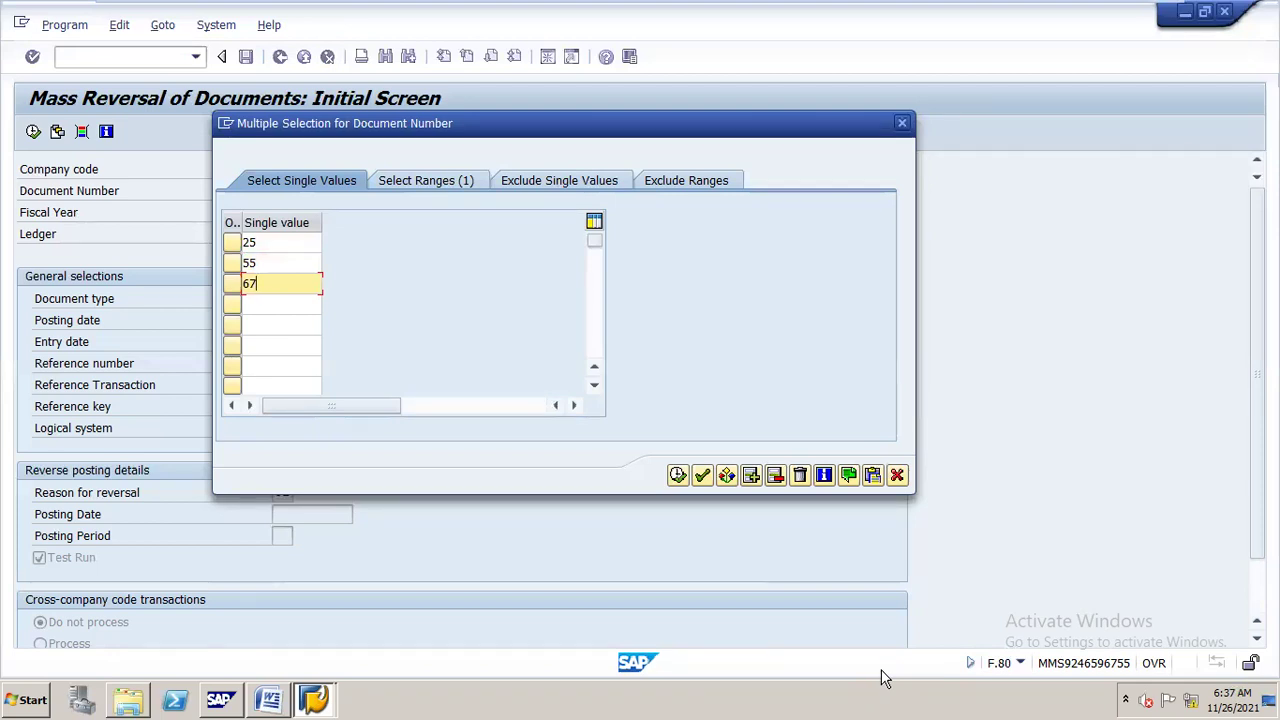
# Clear the single document numbers and close the multiple selection without accepting the entries
pyautogui.press('BackSpace')
pyautogui.press('BackSpace')
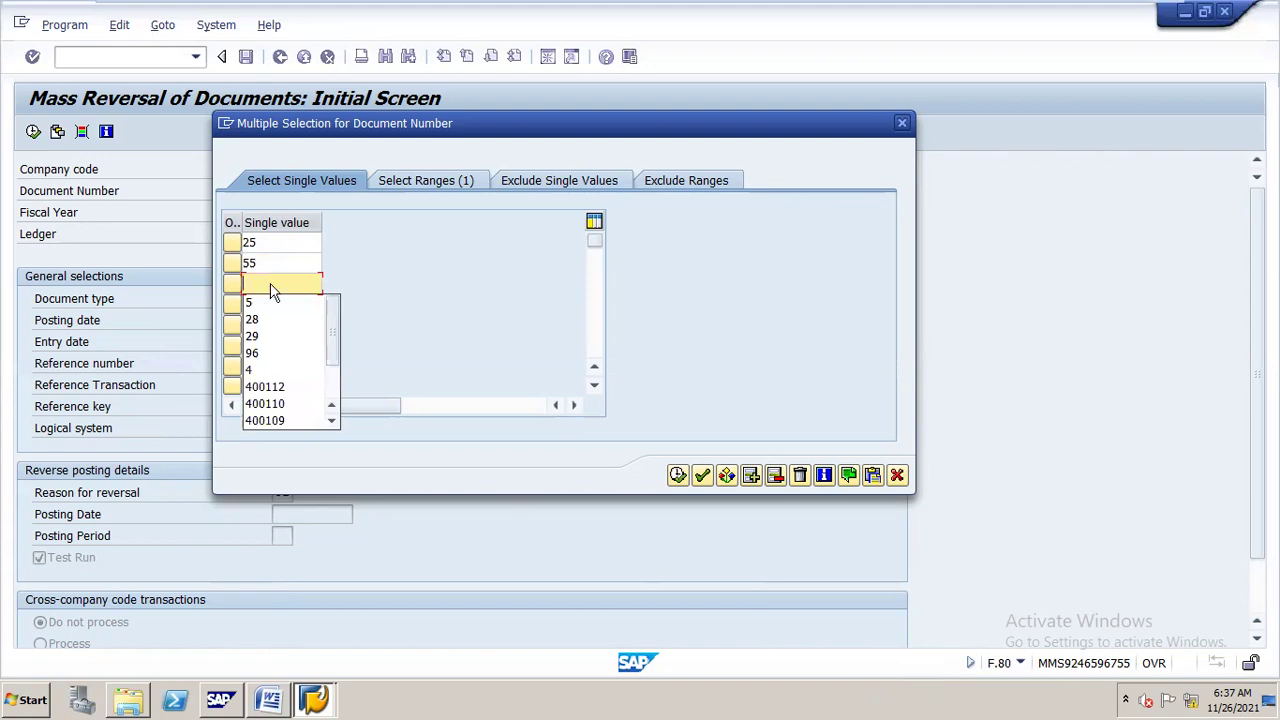
pyautogui.click(268, 257)
pyautogui.press('BackSpace')
pyautogui.press('BackSpace')
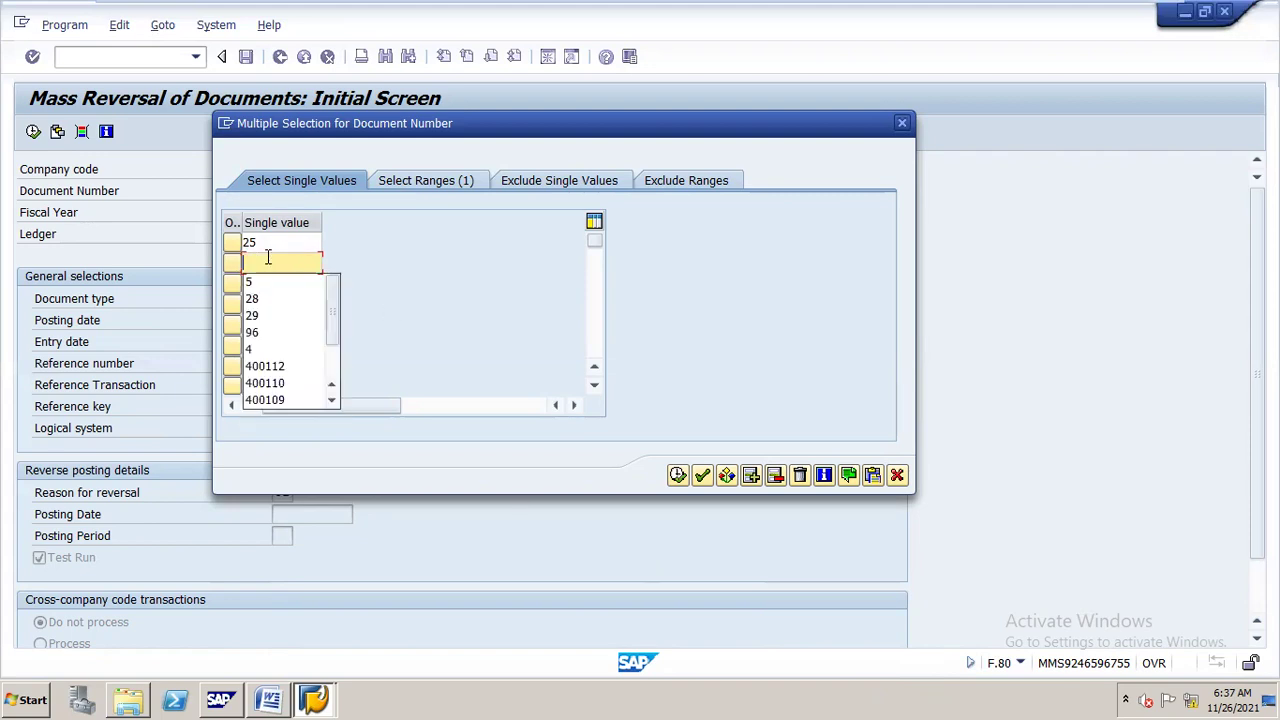
pyautogui.click(285, 245)
pyautogui.press('BackSpace')
pyautogui.press('BackSpace')
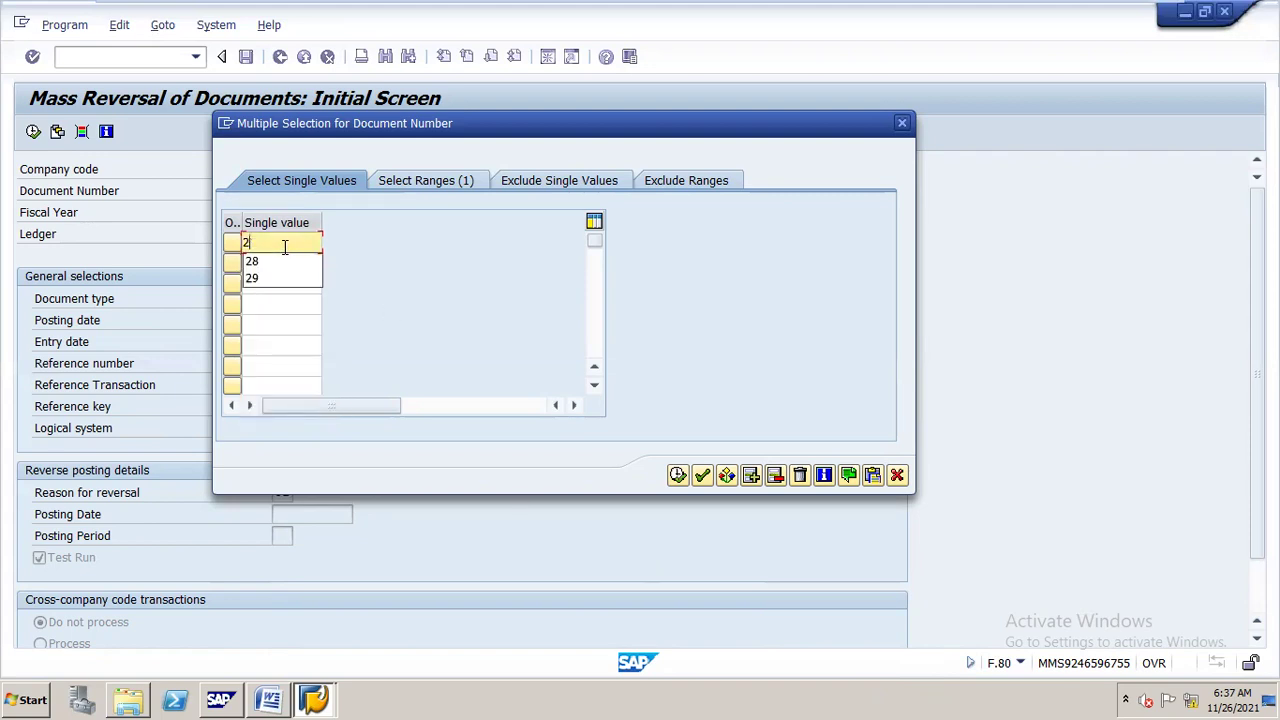
pyautogui.click(901, 124)
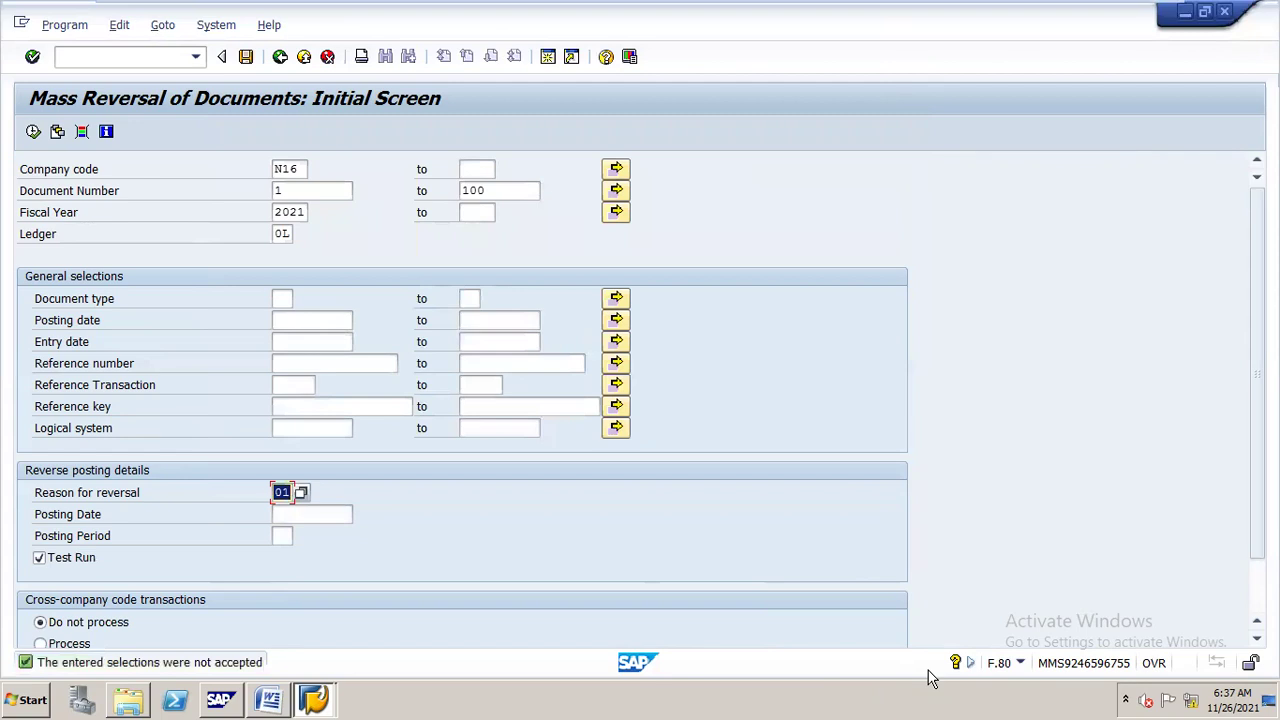
# Check the list of reversal types in the Word notes, then return to SAP and open the G/L account posting transaction F-02
pyautogui.click(269, 684)
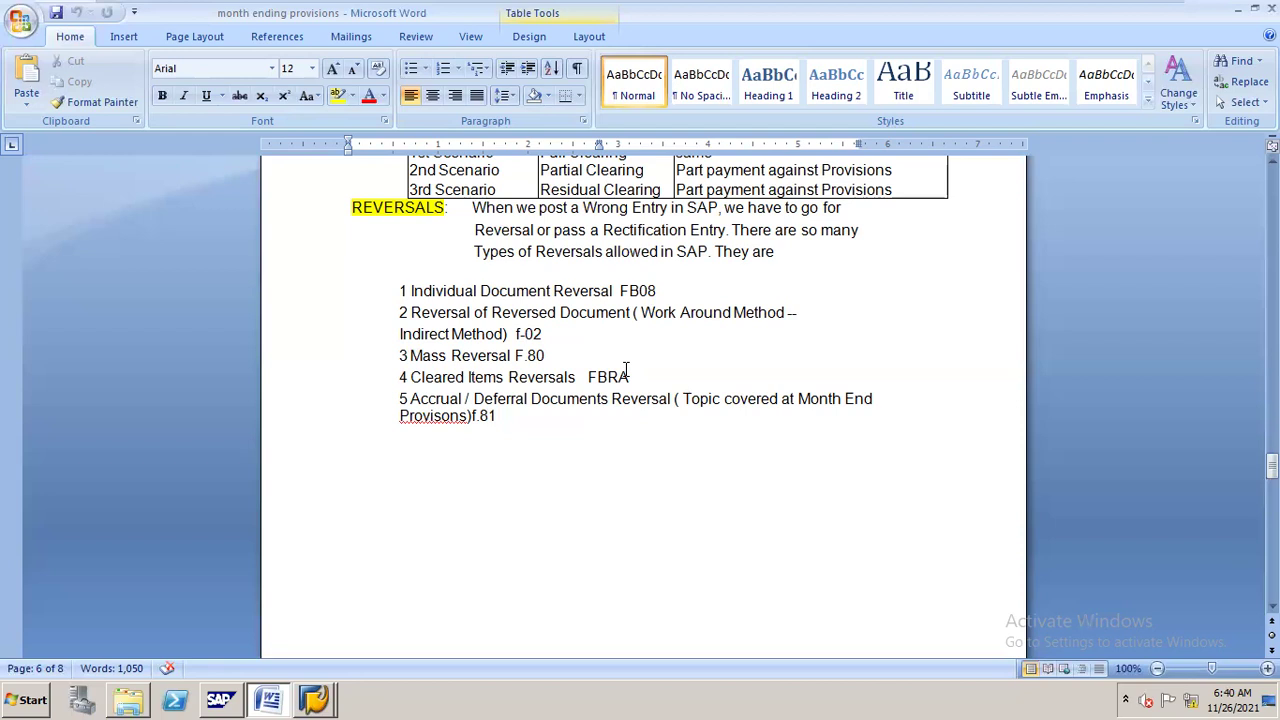
pyautogui.hotkey('alt', 'Tab')
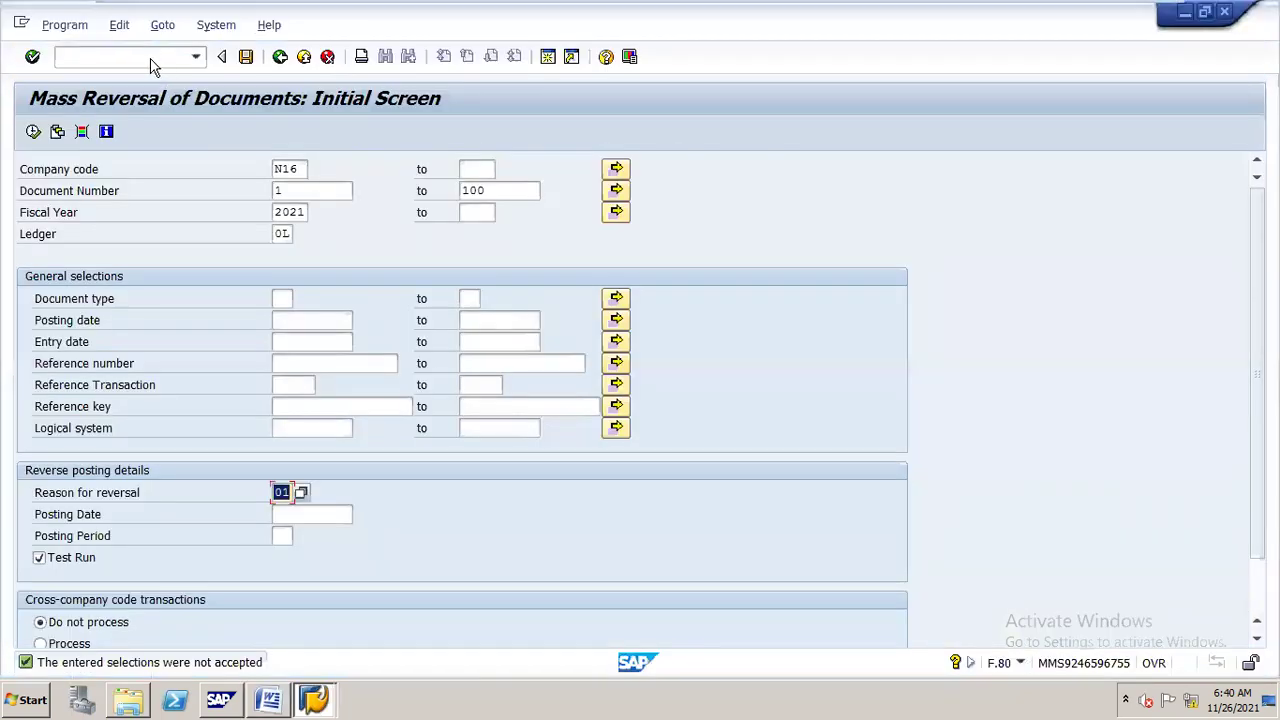
pyautogui.click(142, 59)
pyautogui.write('/nf-')
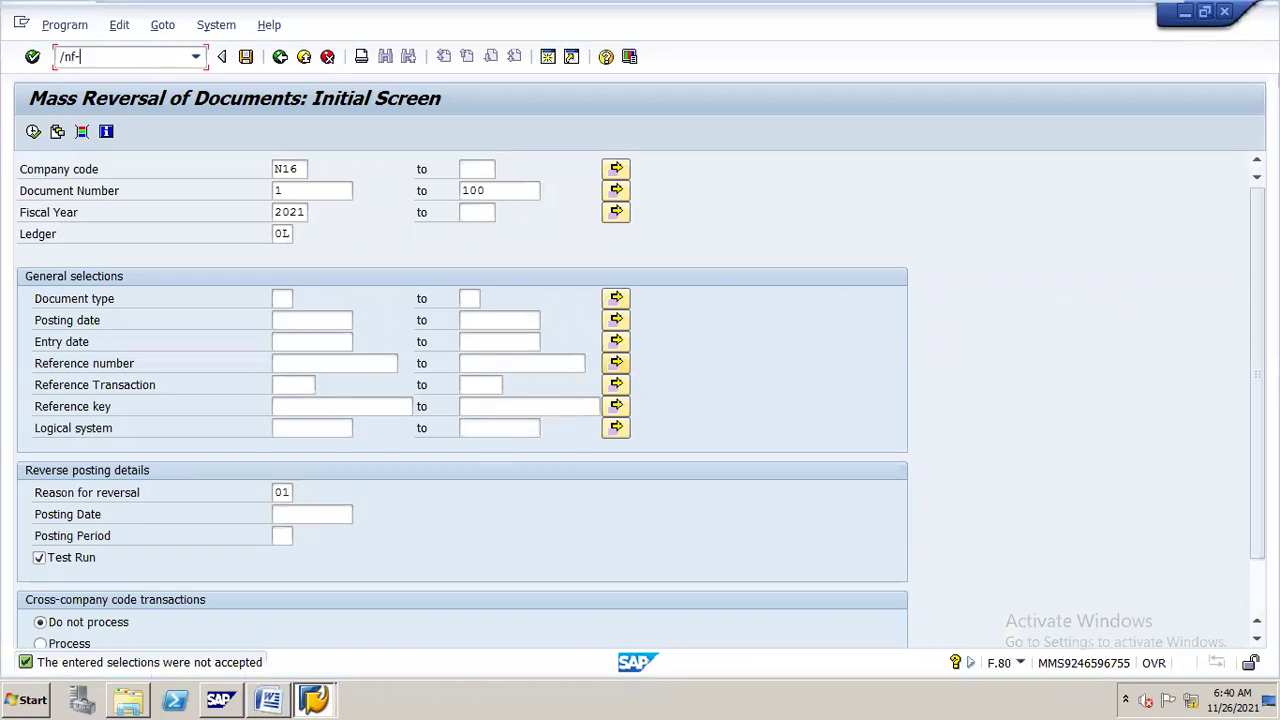
pyautogui.write('002')
pyautogui.press('Return')
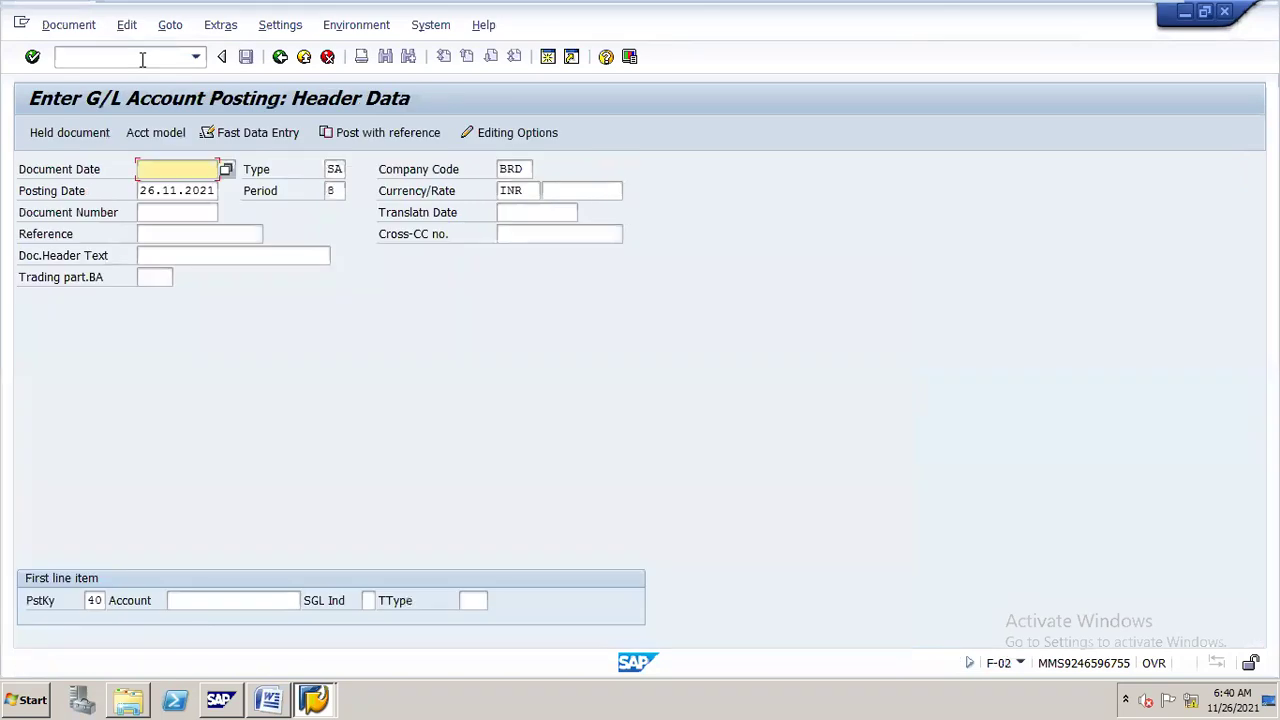
# Set both the document date and the posting date of the G/L posting to 31.08.2021
pyautogui.write('30')
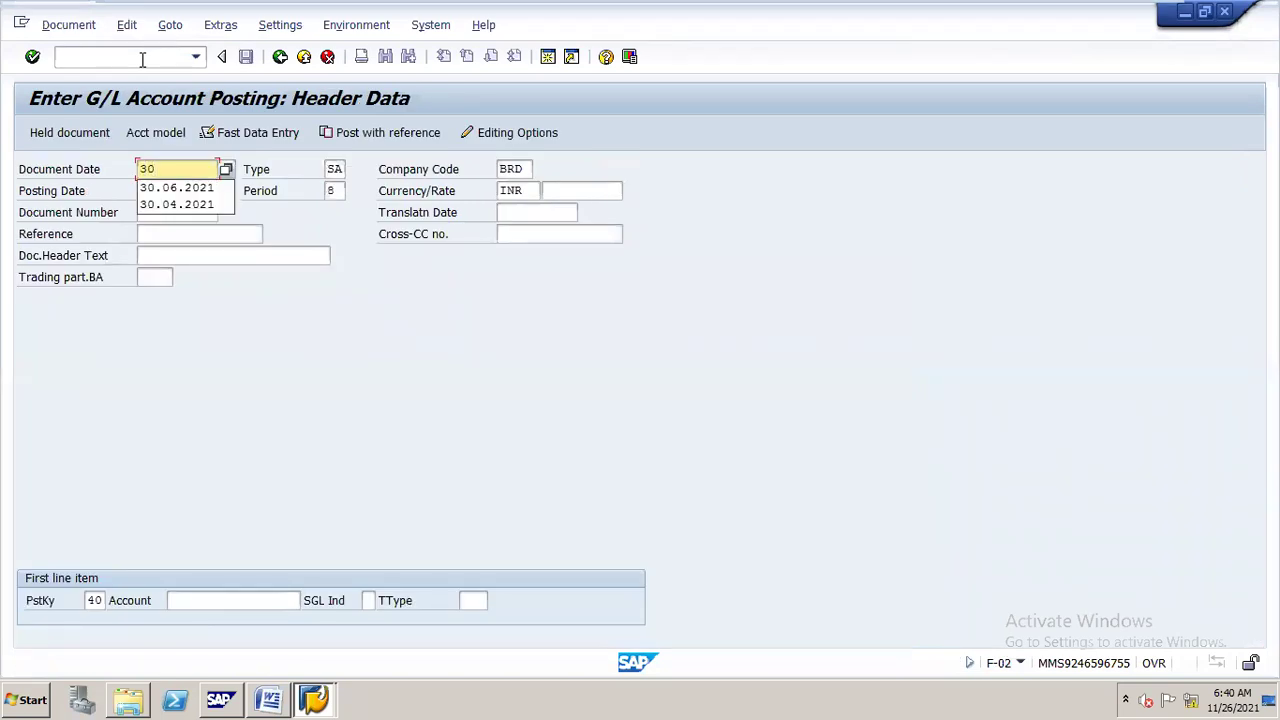
pyautogui.press('BackSpace')
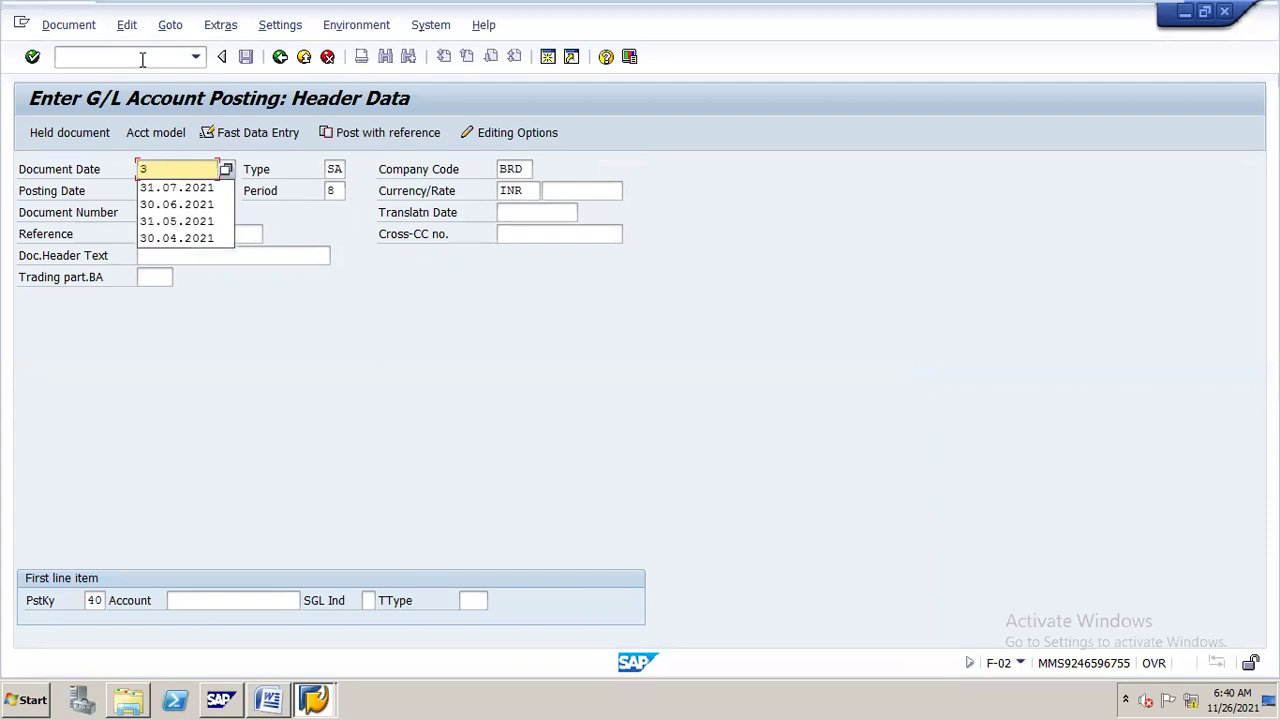
pyautogui.write('1.08.2021')
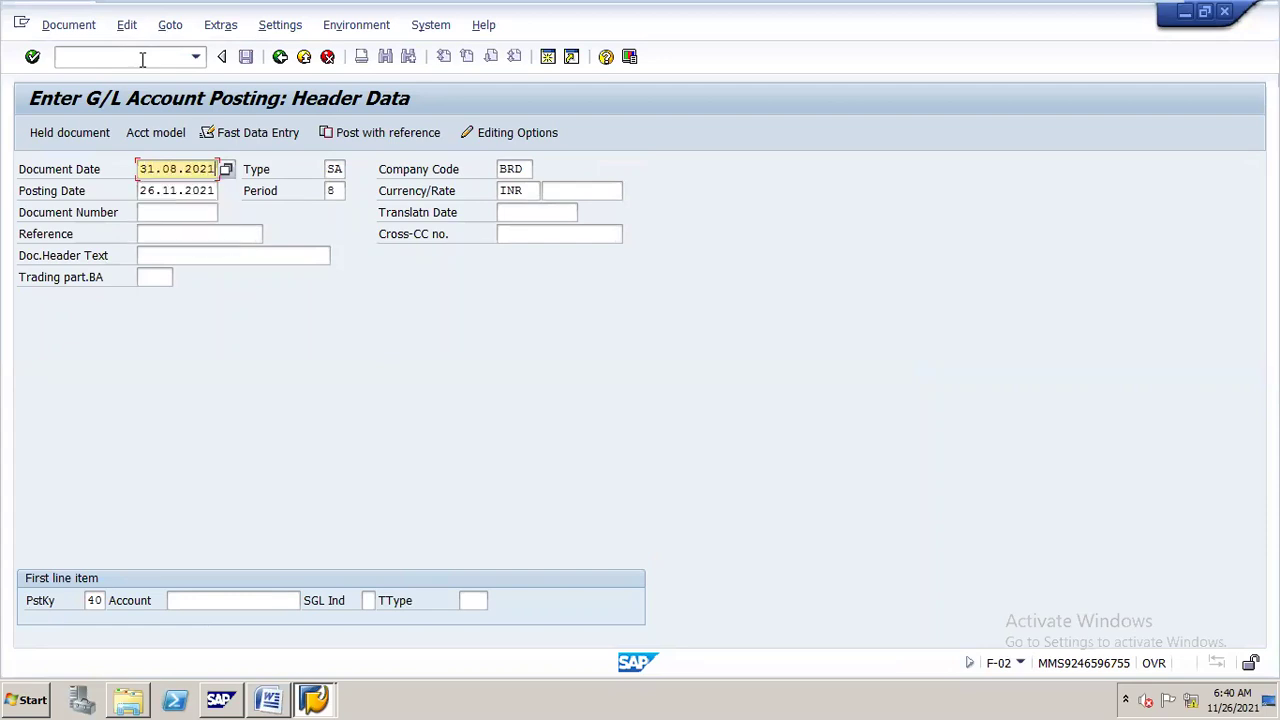
pyautogui.press('Tab')
pyautogui.press('BackSpace')
pyautogui.press('BackSpace')
pyautogui.press('BackSpace')
pyautogui.press('BackSpace')
pyautogui.press('BackSpace')
pyautogui.press('BackSpace')
pyautogui.press('BackSpace')
pyautogui.press('BackSpace')
pyautogui.press('BackSpace')
pyautogui.press('BackSpace')
pyautogui.write('31.08.2021')
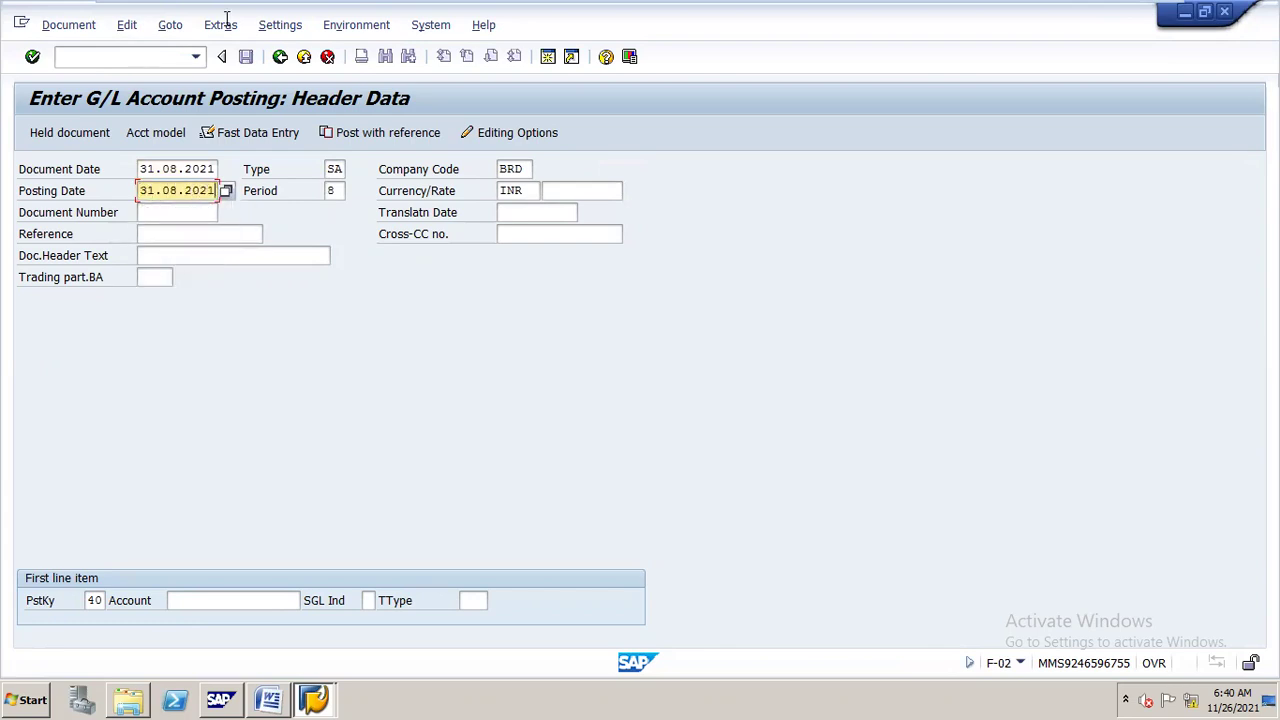
# Set the company code to N16 and start the debit line item with posting key 40 on G/L account 400100
pyautogui.doubleClick(527, 165)
pyautogui.write('n16')
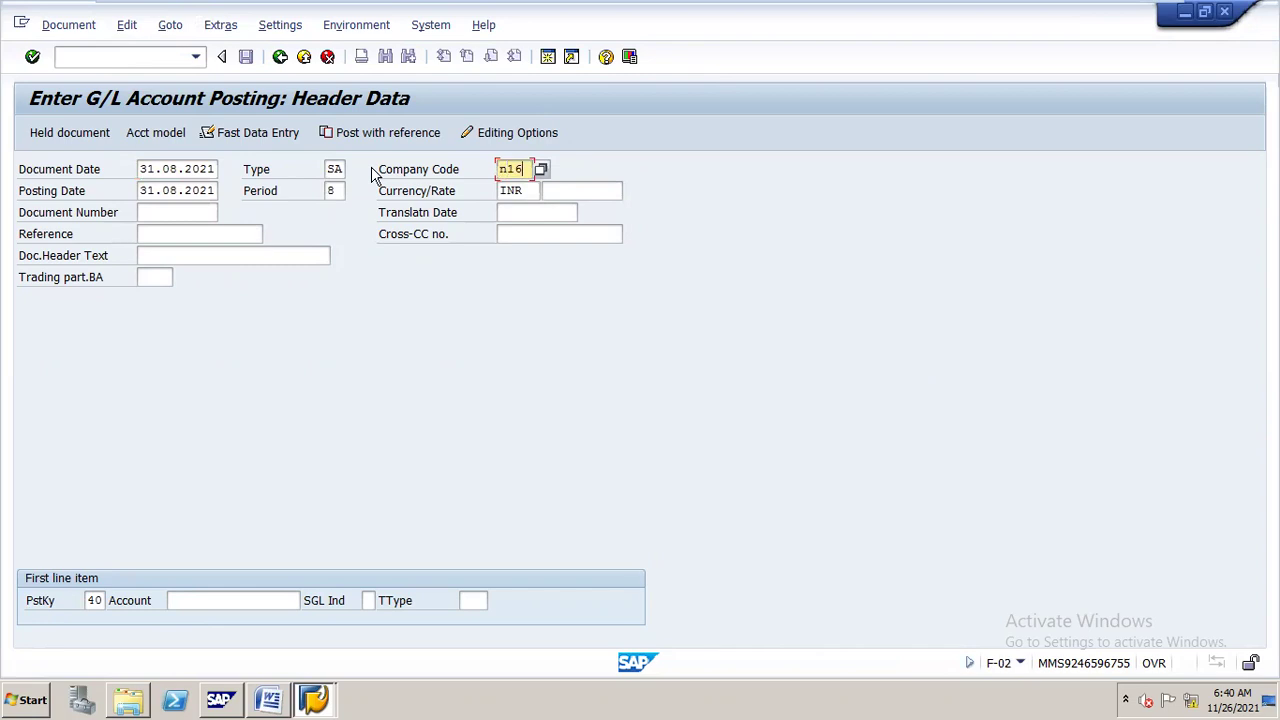
pyautogui.click(286, 602)
pyautogui.write('400100')
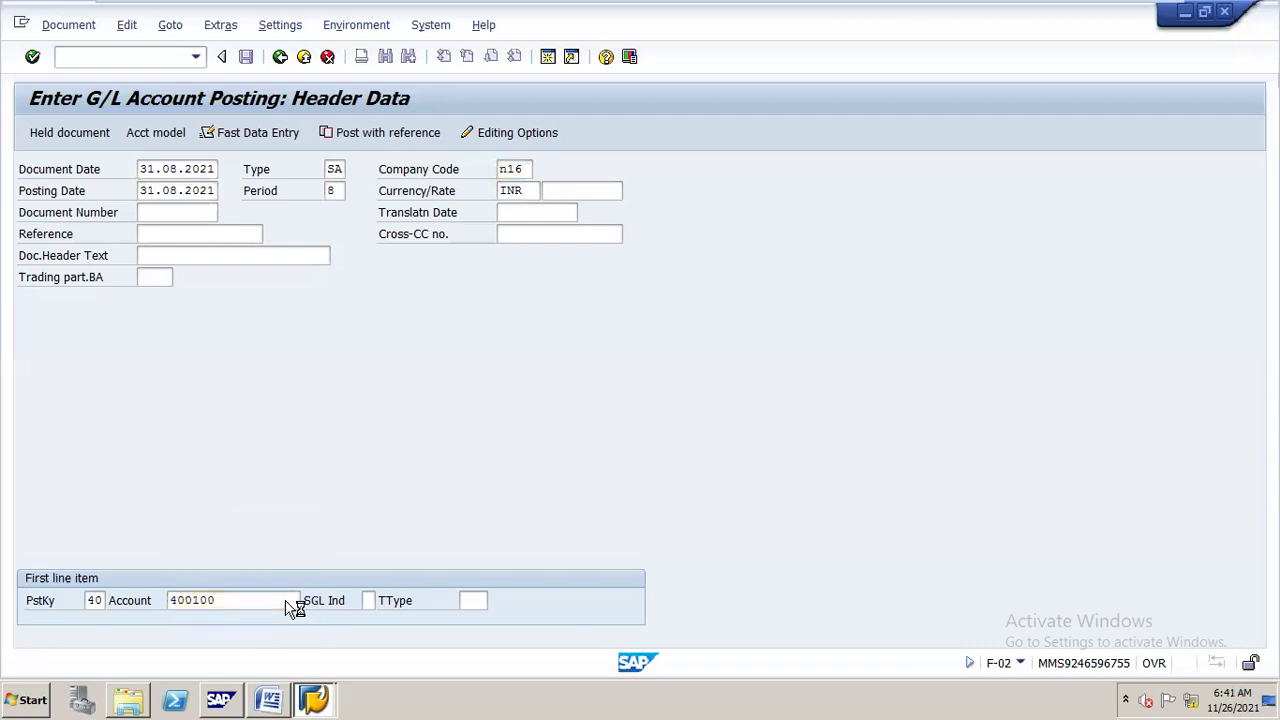
pyautogui.press('Return')
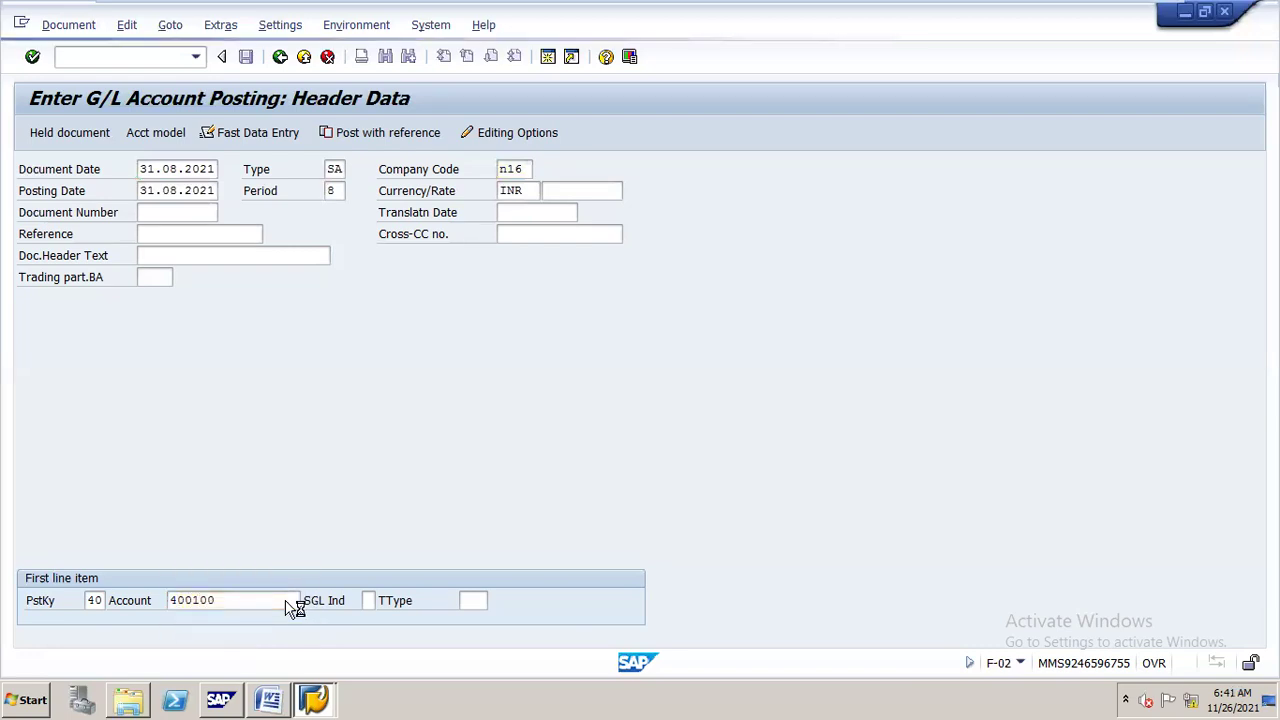
pyautogui.press('Return')
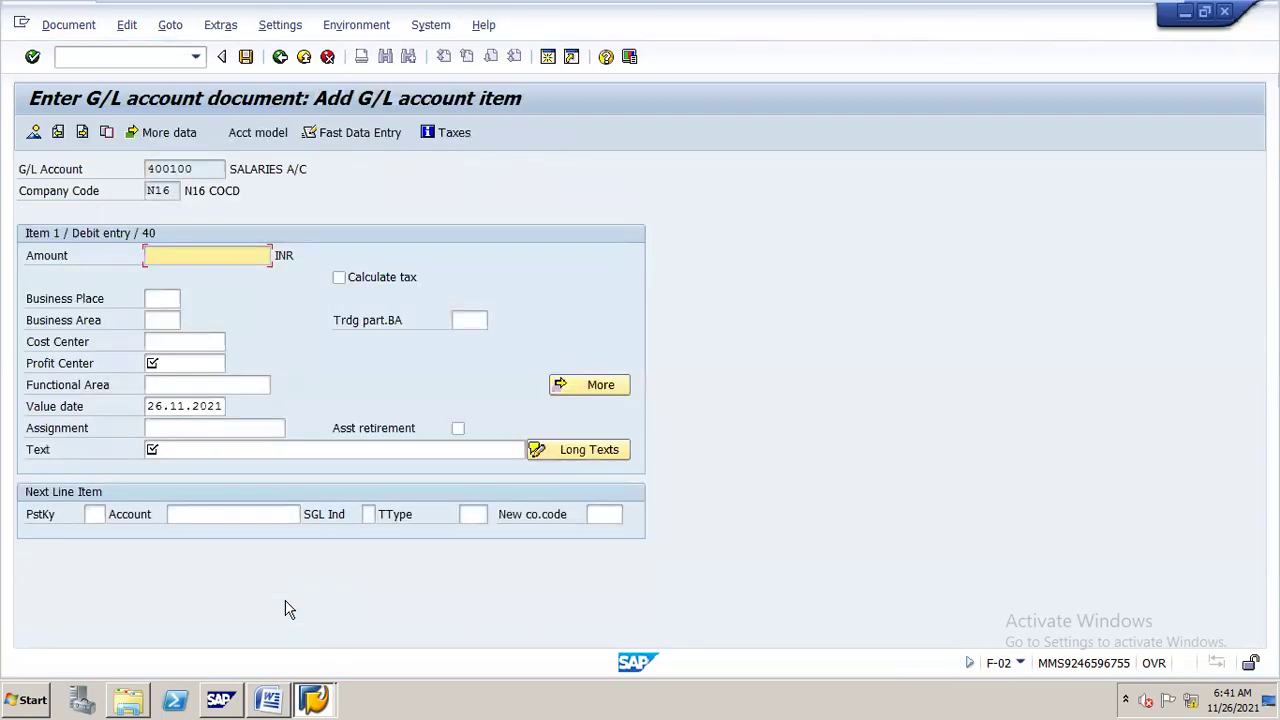
# Enter an amount of 165000 and profit center STEEL for the debit item on the salaries account
pyautogui.write('100')
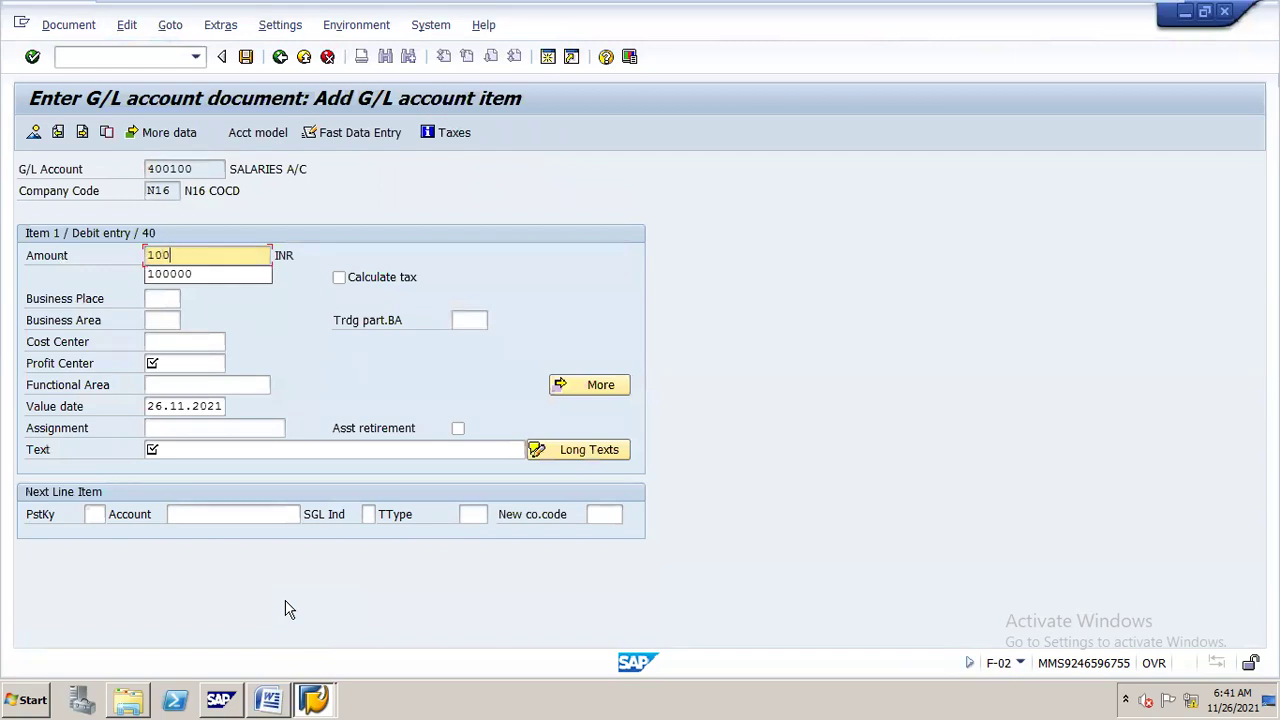
pyautogui.press('Down')
pyautogui.press('BackSpace')
pyautogui.press('BackSpace')
pyautogui.write('65000')
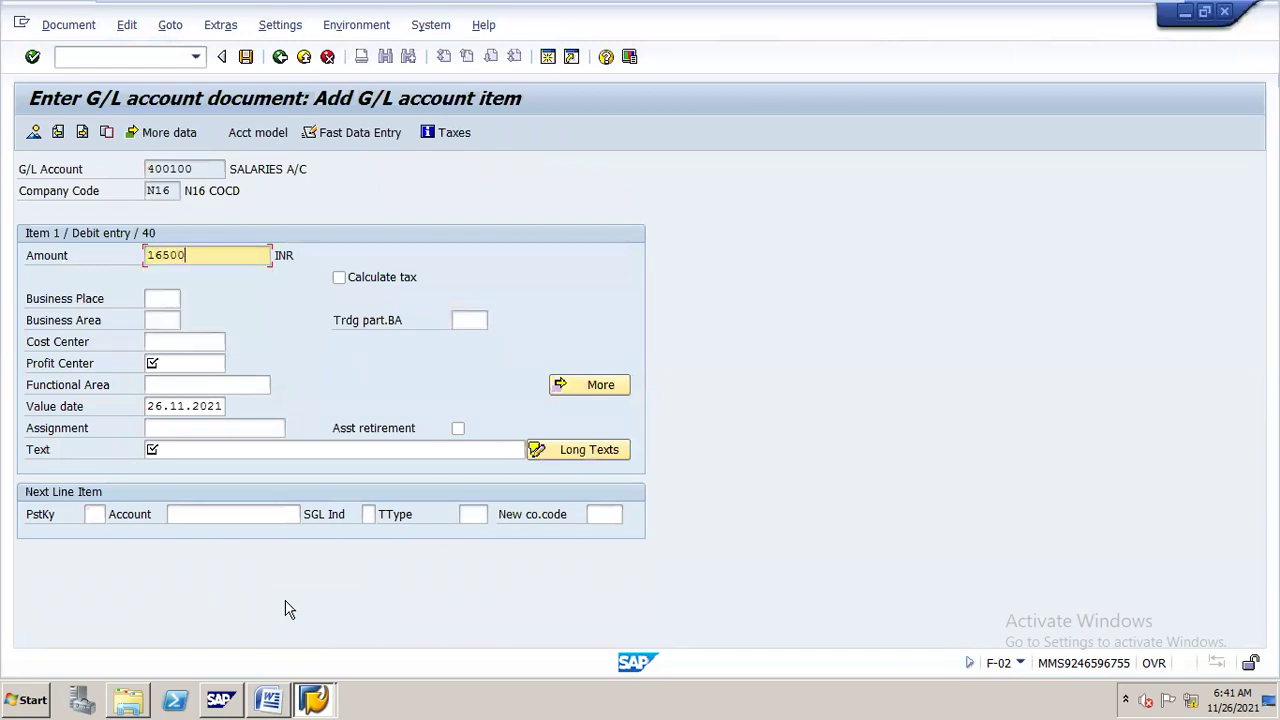
pyautogui.press('Tab')
pyautogui.press('Tab')
pyautogui.press('Tab')
pyautogui.press('Tab')
pyautogui.press('Down')
pyautogui.press('Return')
# Set the text of the debit item to "prov for aug"
pyautogui.press('Tab')
pyautogui.press('Tab')
pyautogui.press('Tab')
pyautogui.press('Tab')
pyautogui.press('Tab')
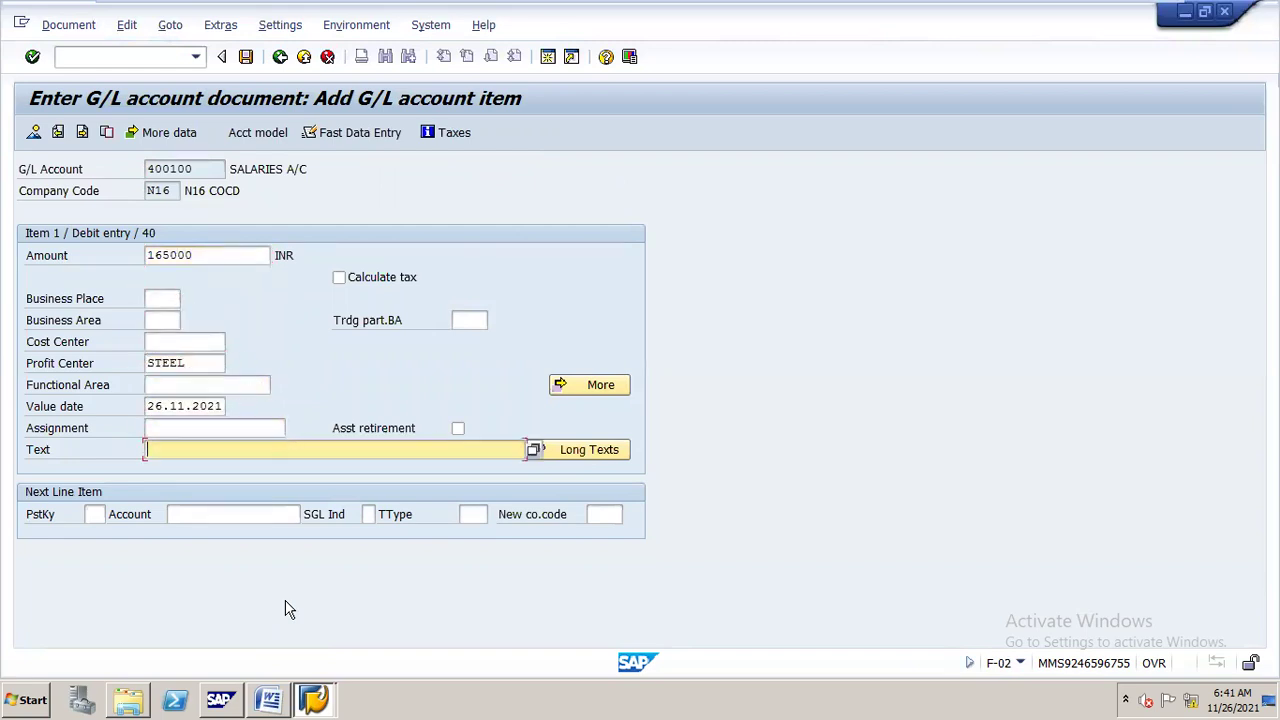
pyautogui.write('prov for aug')
pyautogui.press('Tab')
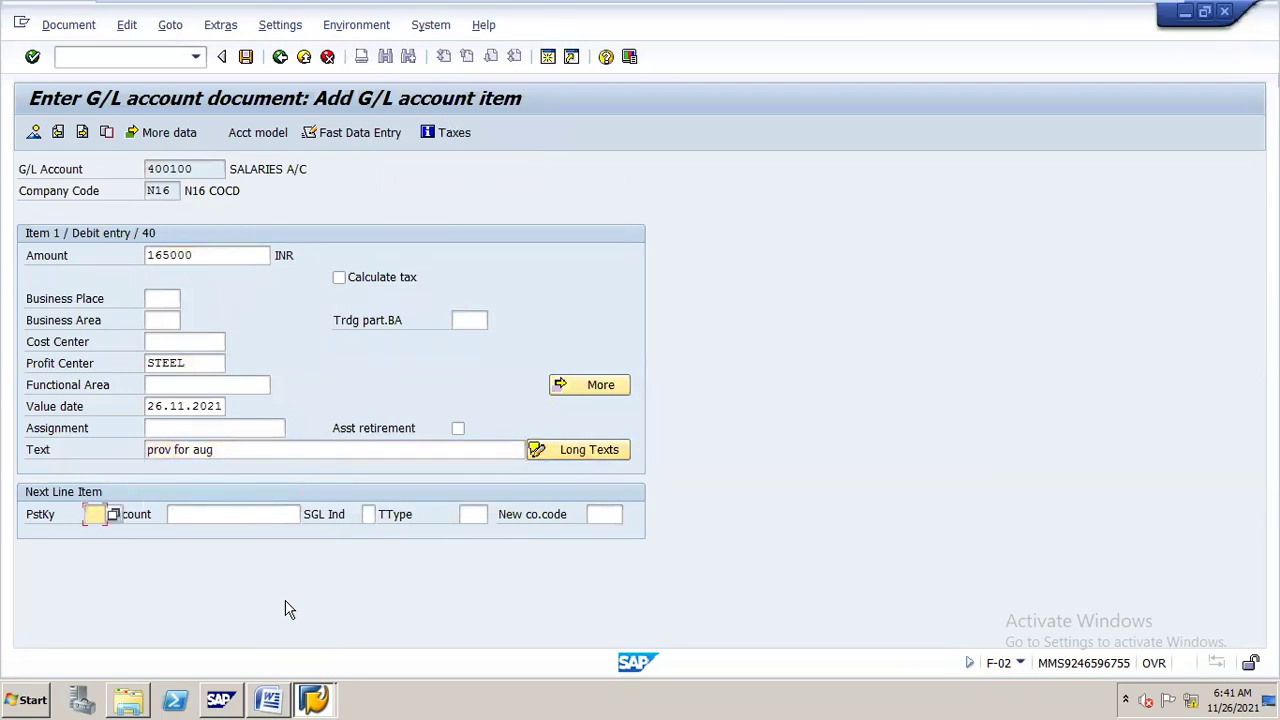
# Start the credit line item with posting key 50 on G/L account 100500
pyautogui.write('50')
pyautogui.press('Tab')
pyautogui.write('10')
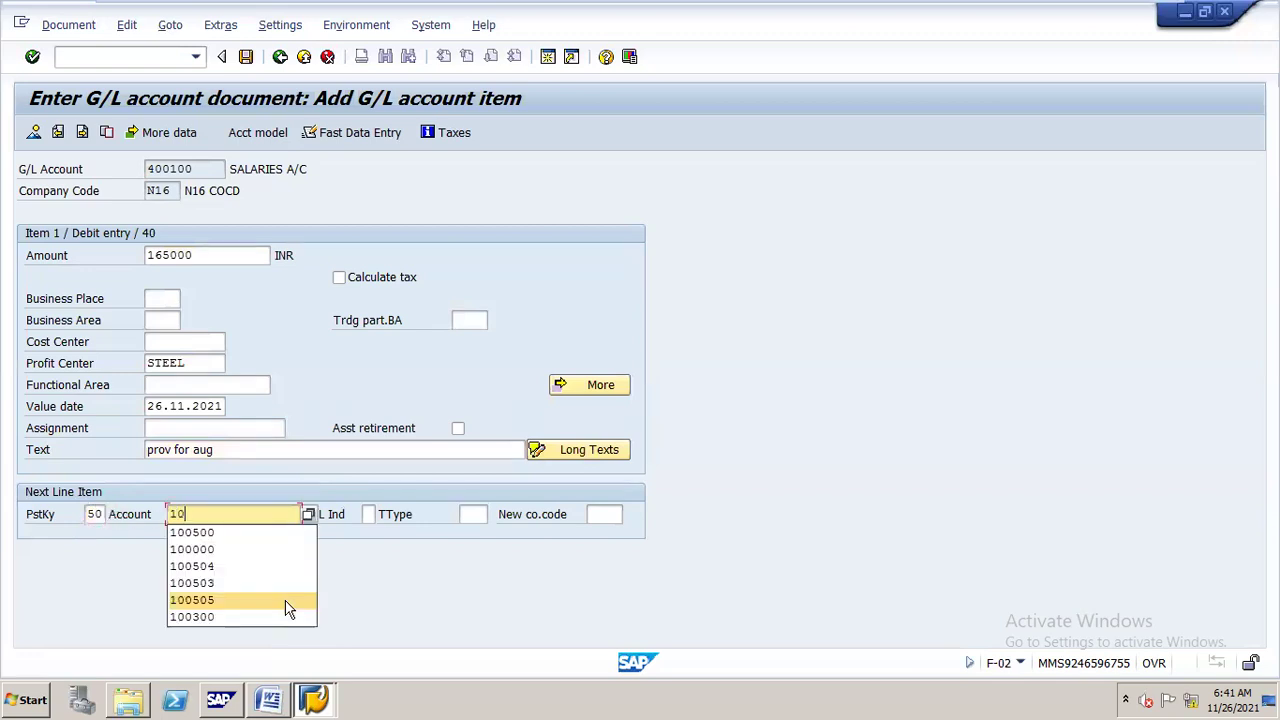
pyautogui.write('0500')
pyautogui.press('Return')
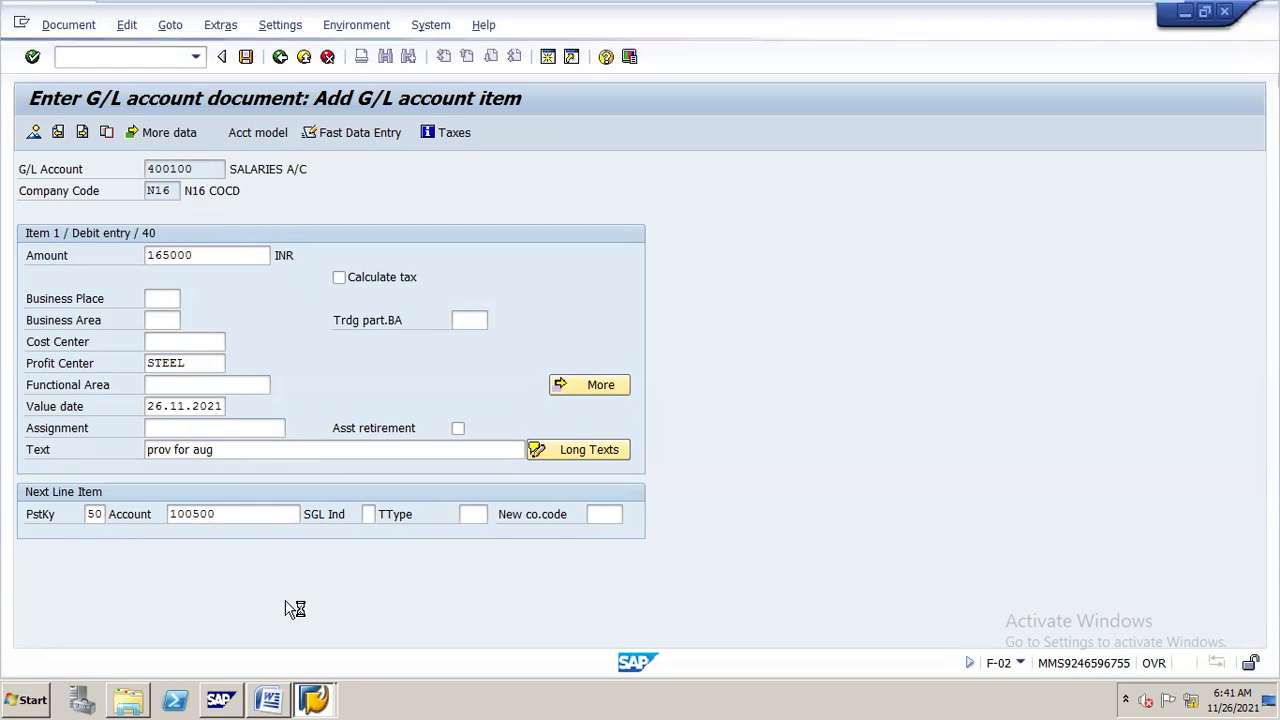
pyautogui.press('Return')
# Fill the credit item's amount with * to take over the balancing value and set its profit center to STEEL
pyautogui.write('*')
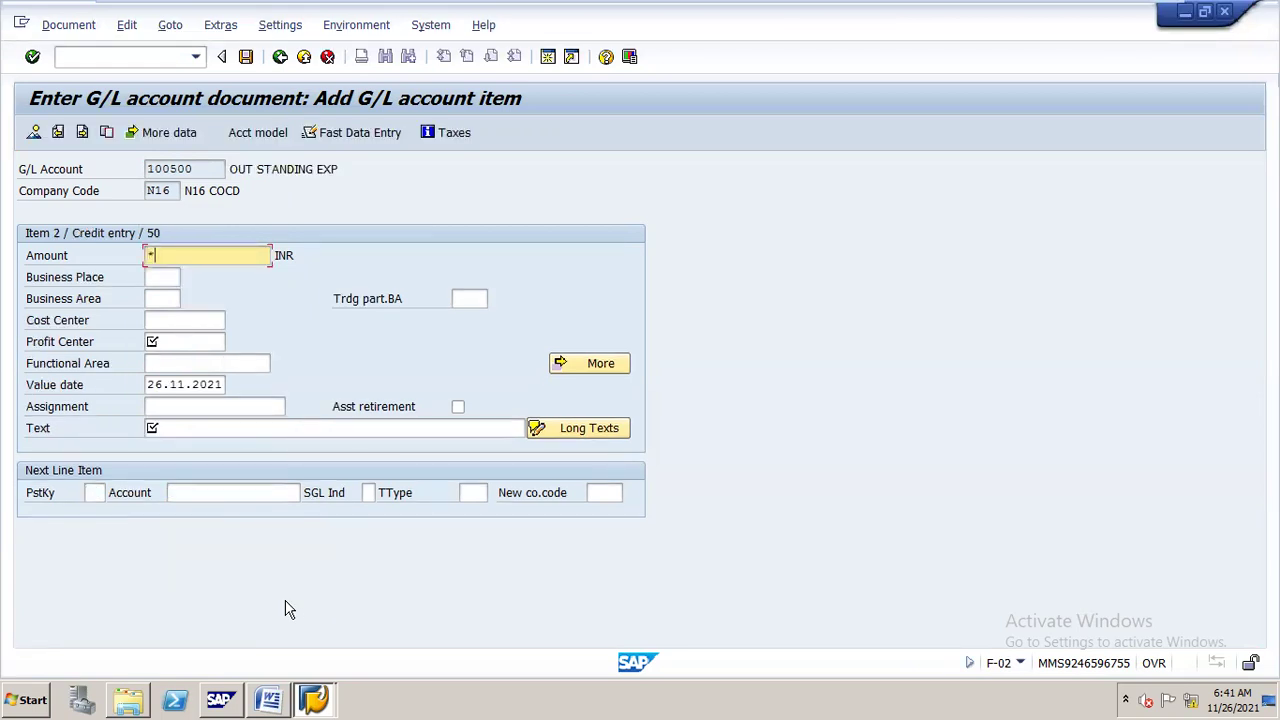
pyautogui.press('Tab')
pyautogui.press('Tab')
pyautogui.press('Tab')
pyautogui.press('Tab')
pyautogui.hotkey('shift', 'Tab')
pyautogui.press('Down')
# Copy the previous item's text into the credit item with + and post the document
pyautogui.press('Tab')
pyautogui.press('Tab')
pyautogui.press('Tab')
pyautogui.press('Tab')
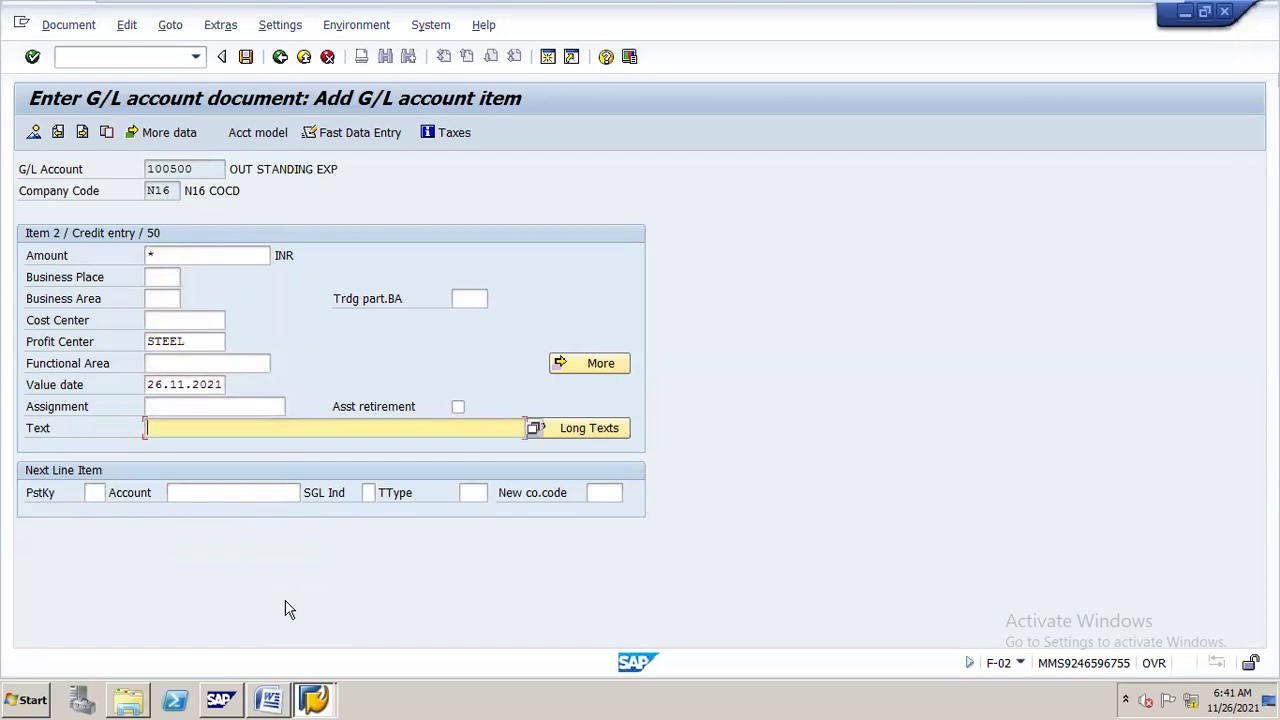
pyautogui.write('+')
pyautogui.press('Return')
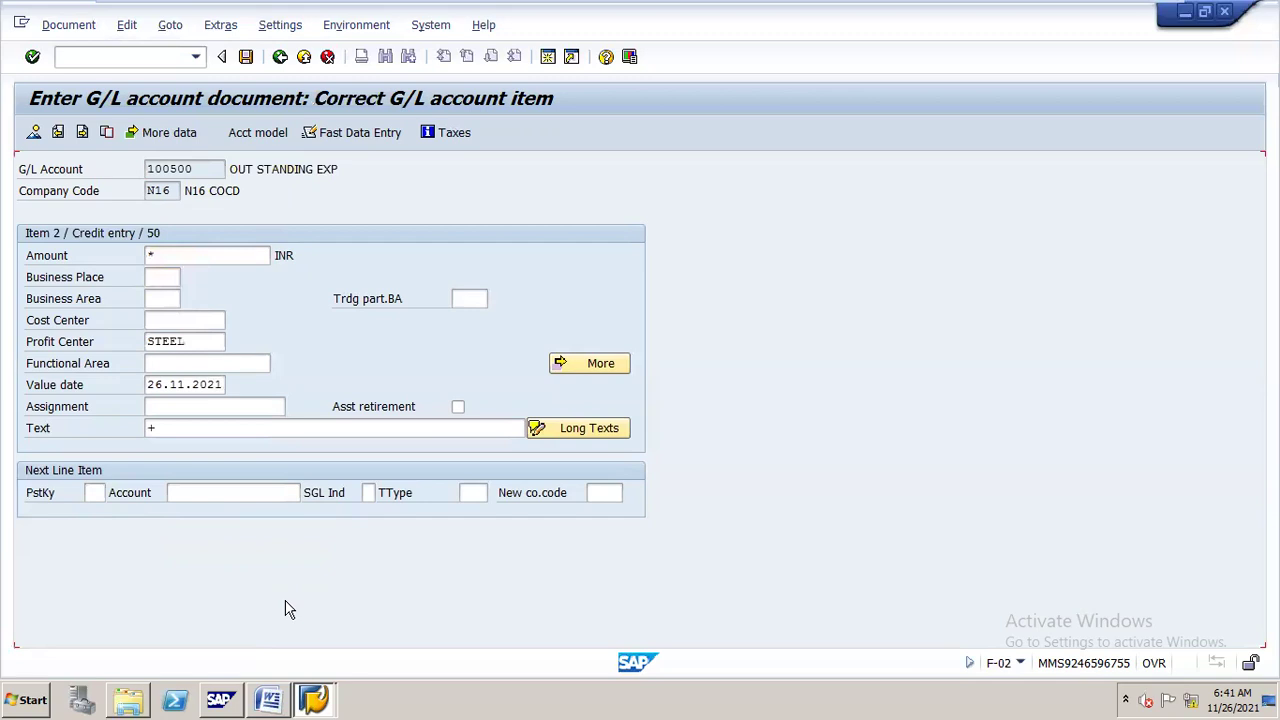
pyautogui.click(246, 58)
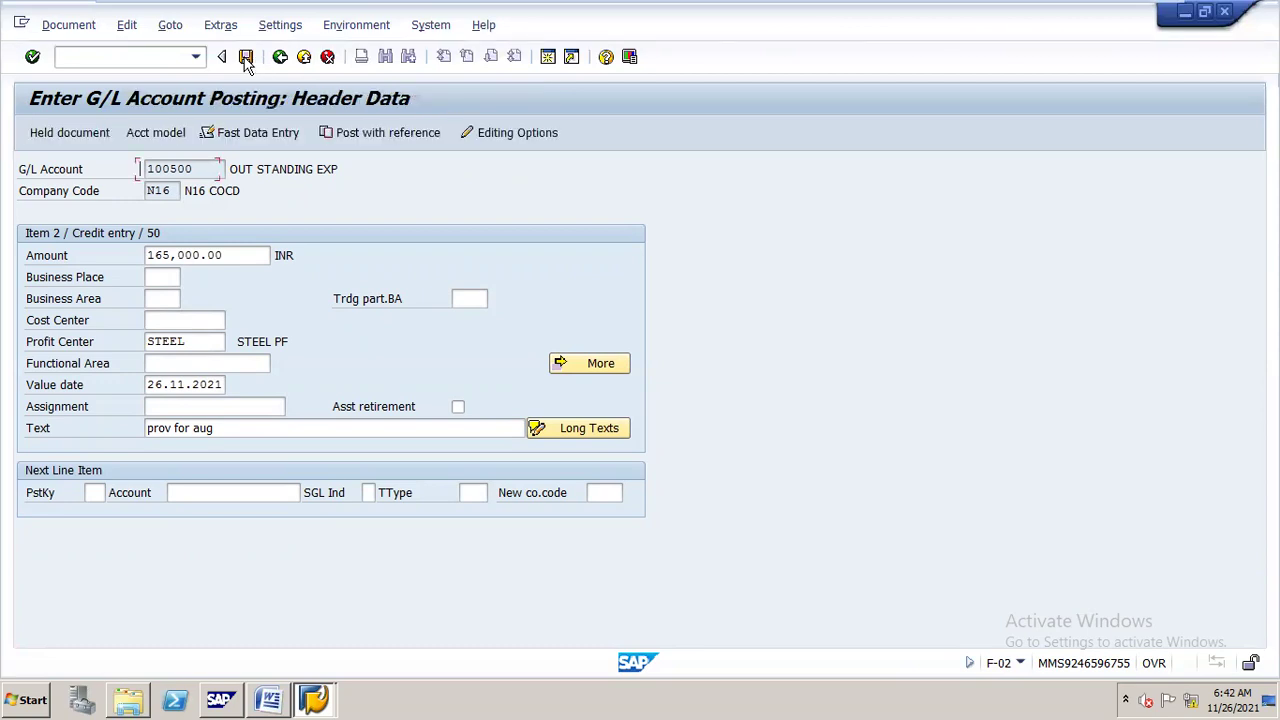
# Open transaction FAGLL03, display the open items of G/L account 100500 at key date 31.08.2021, and check the August salary provision's amount
pyautogui.click(172, 55)
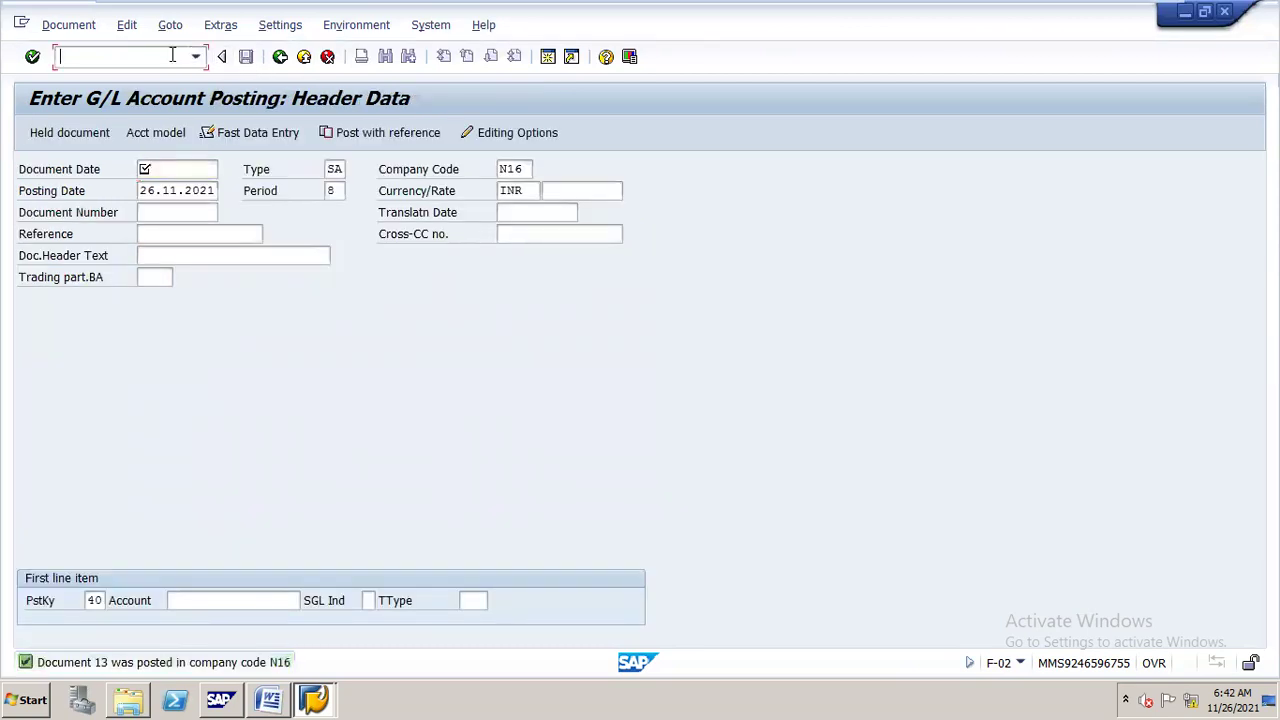
pyautogui.write('/nfagll03')
pyautogui.press('Return')
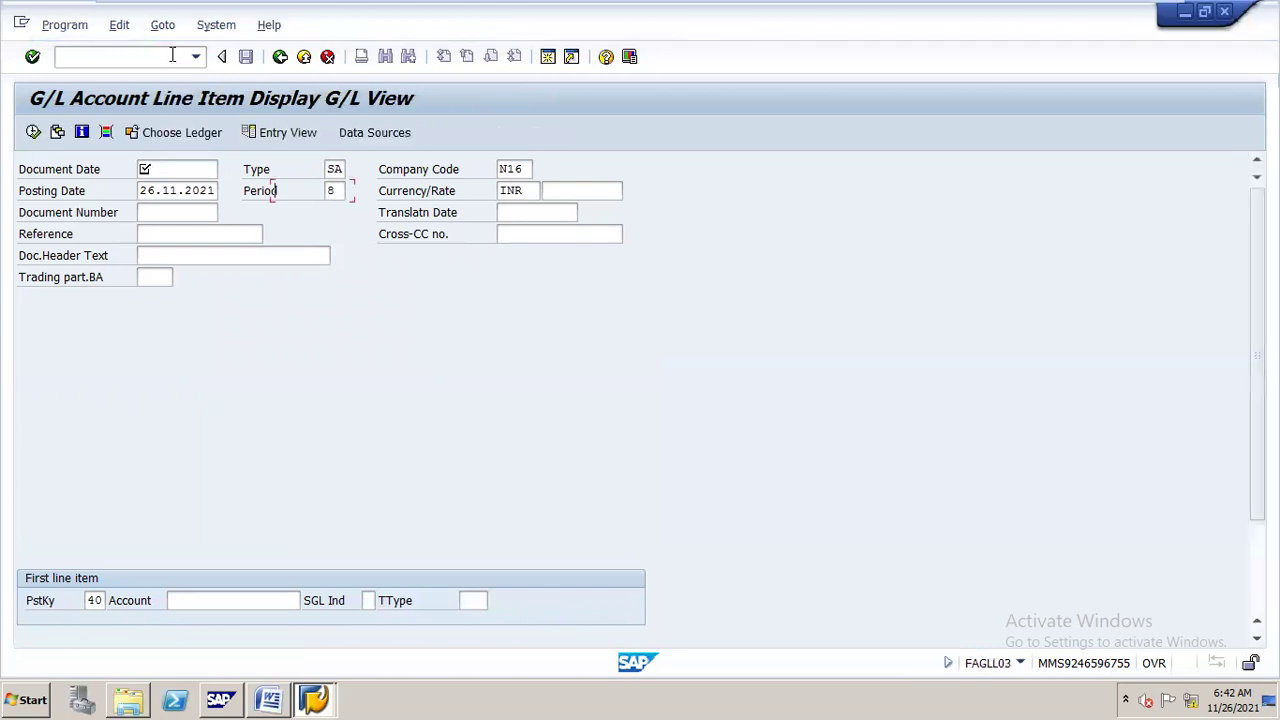
pyautogui.write('100500')
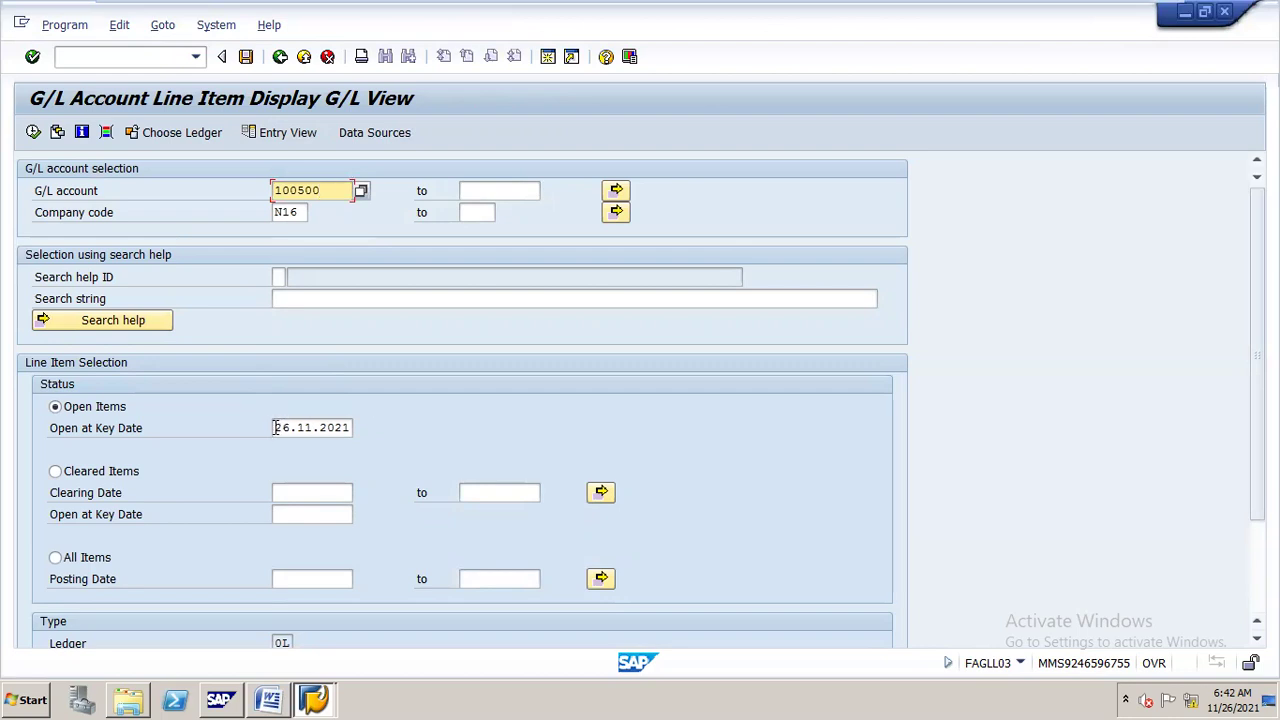
pyautogui.moveTo(279, 427); pyautogui.dragTo(394, 428)
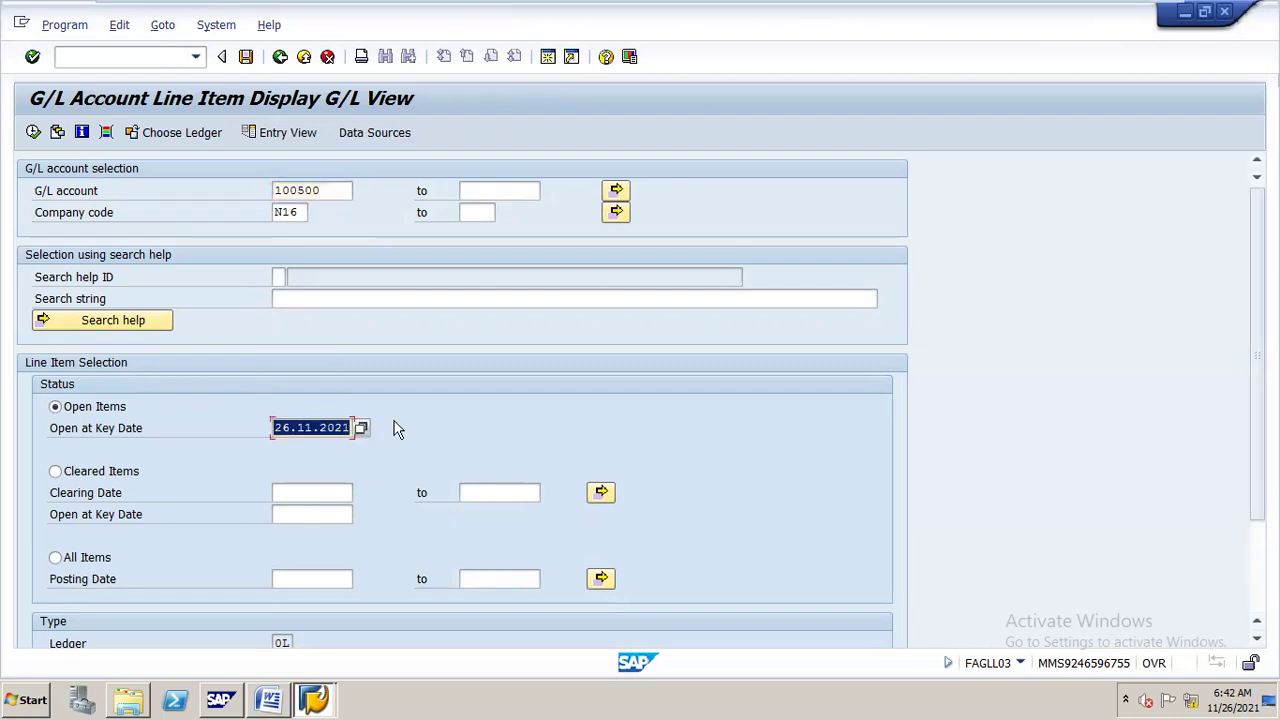
pyautogui.write('31.08')
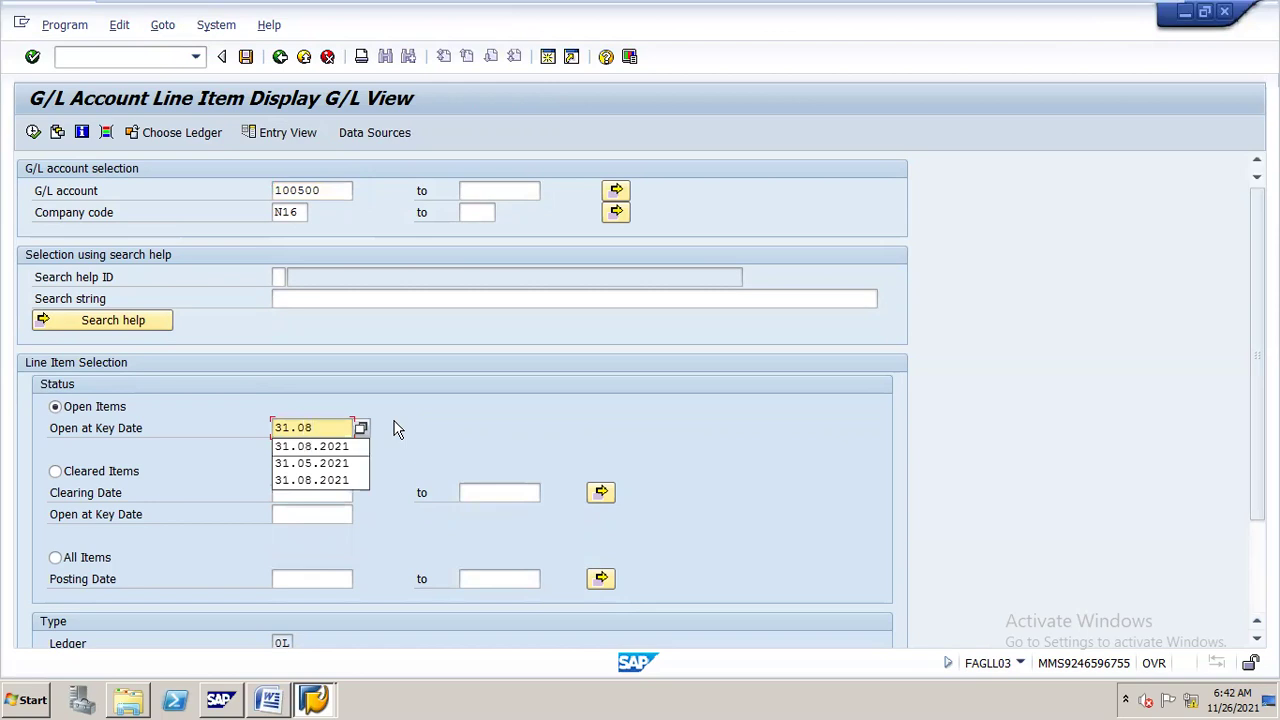
pyautogui.write('.2021')
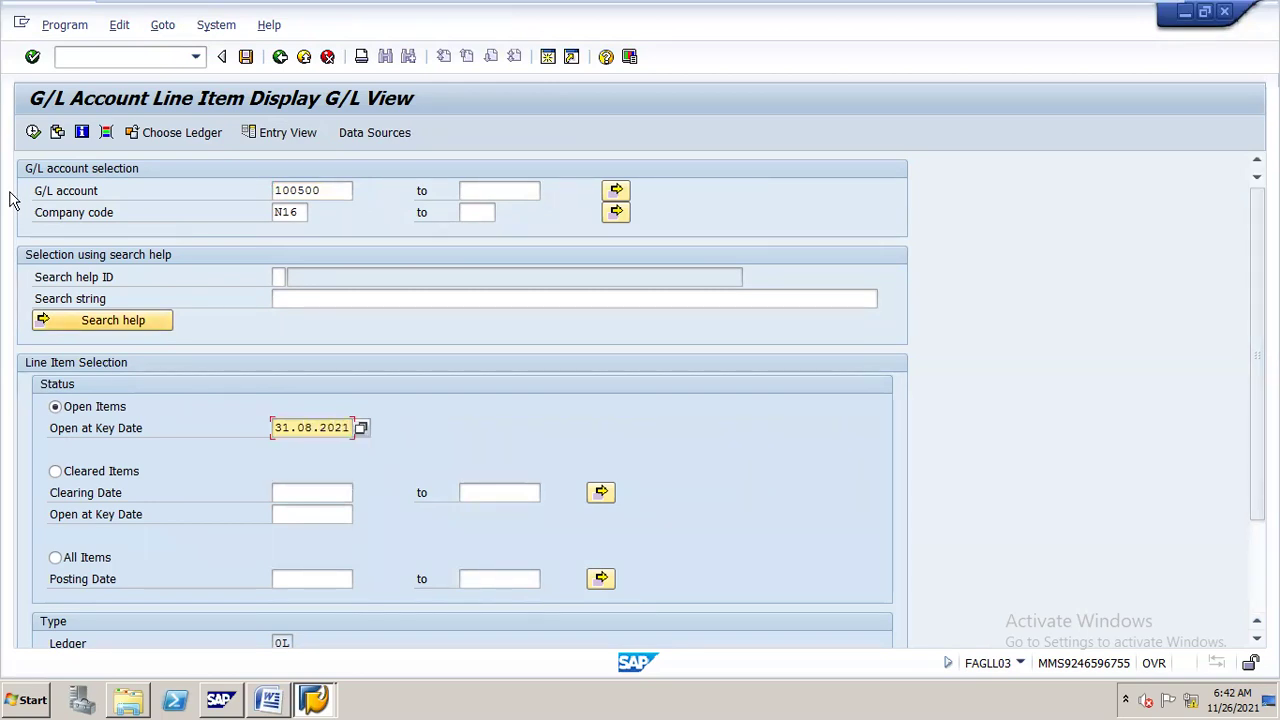
pyautogui.click(34, 133)
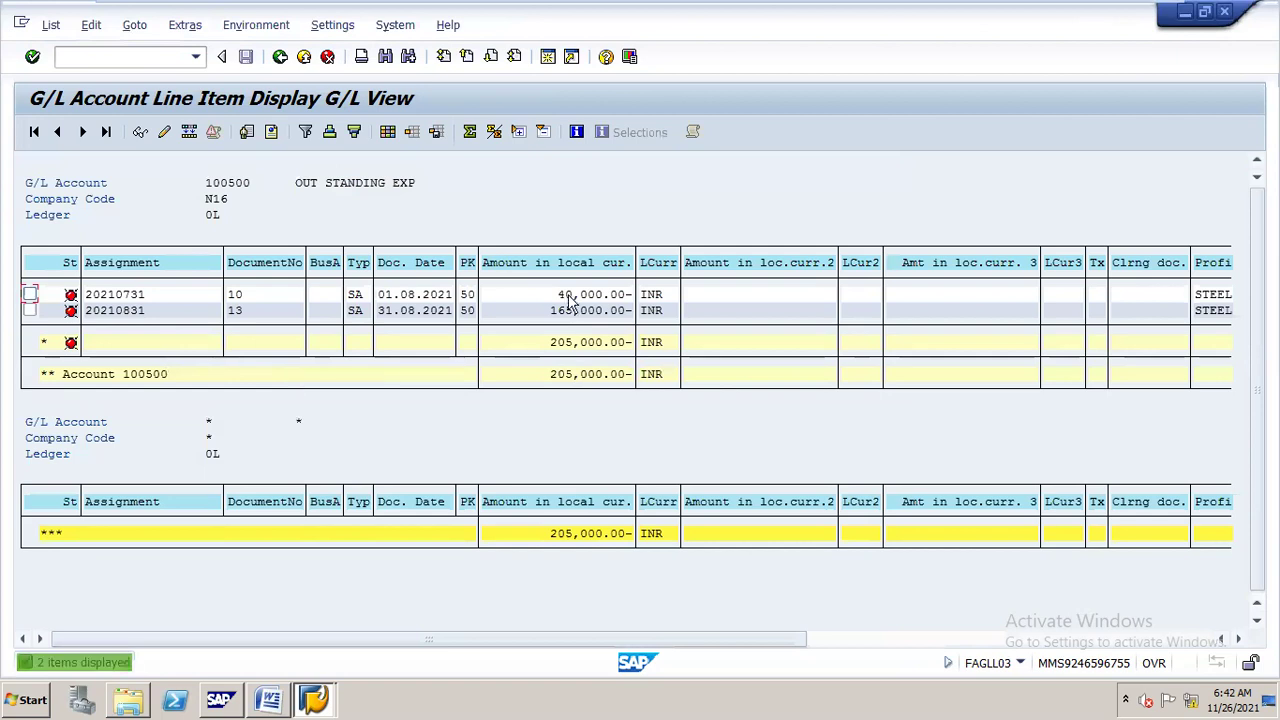
pyautogui.click(556, 312)
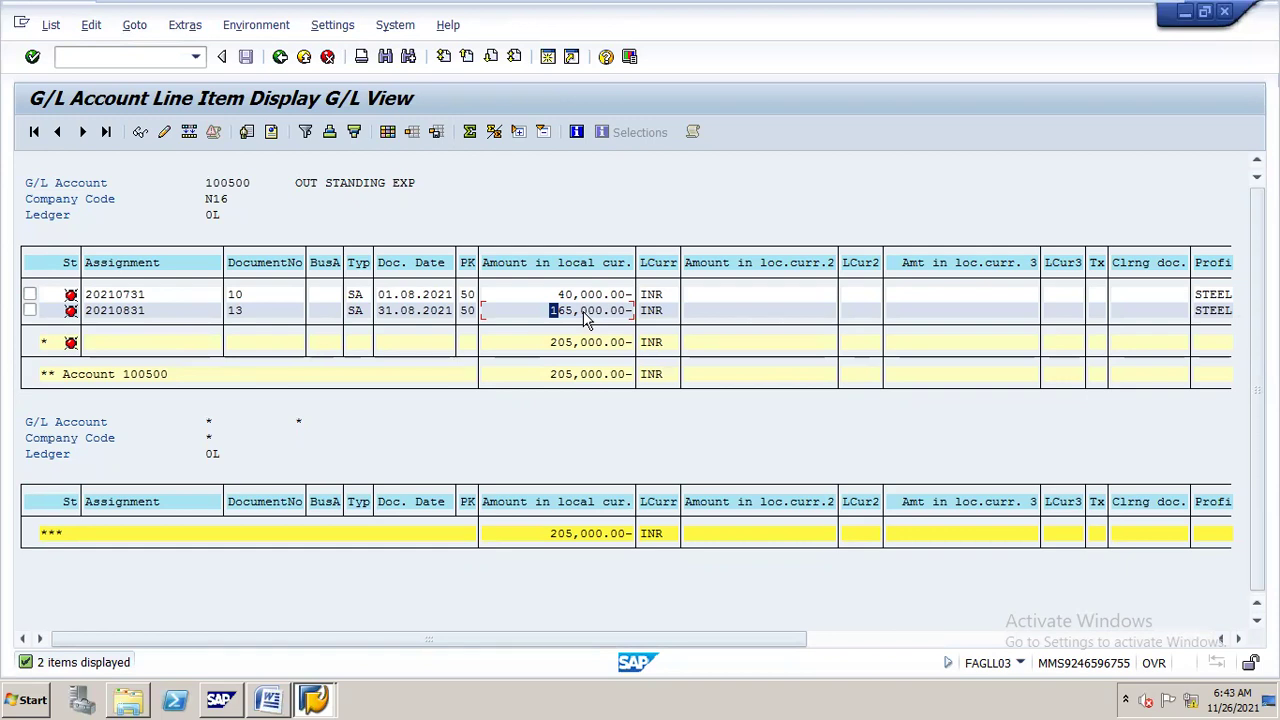
# Open the outgoing payments transaction F-07 and set the document date to 01.09.2021
pyautogui.click(159, 57)
pyautogui.write('/nf-03')
pyautogui.press('Return')
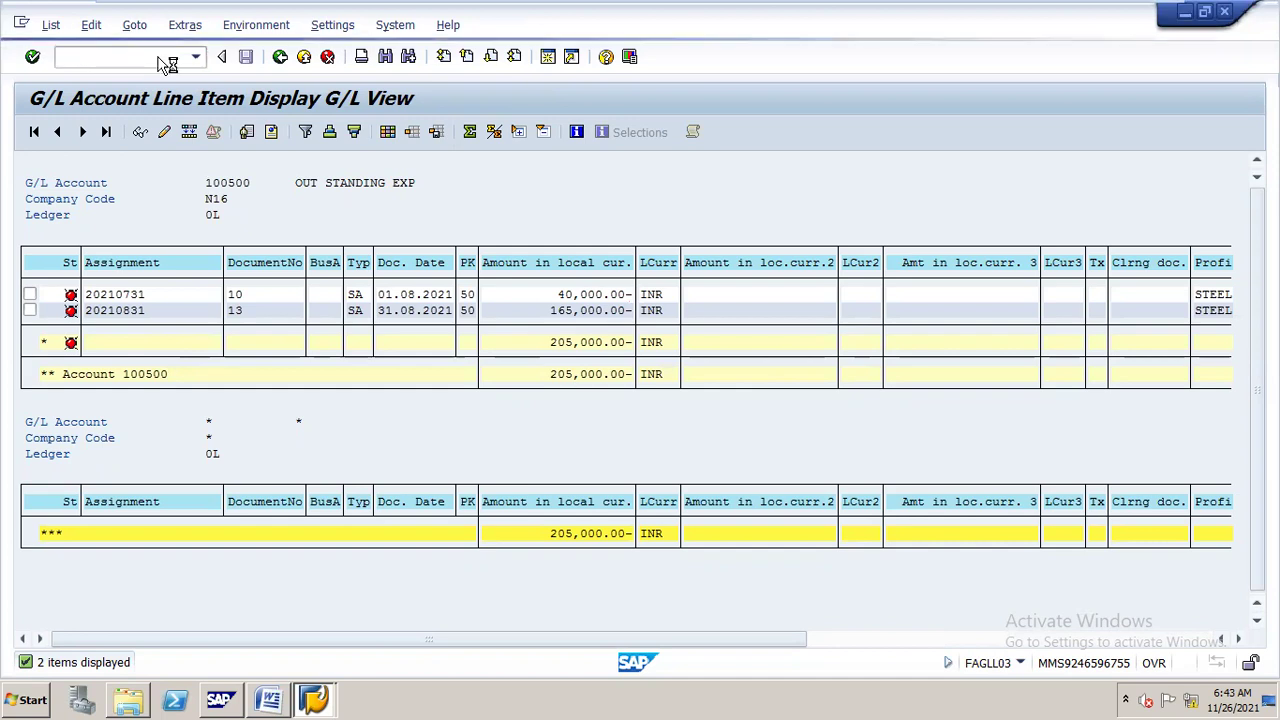
pyautogui.write('01.0')
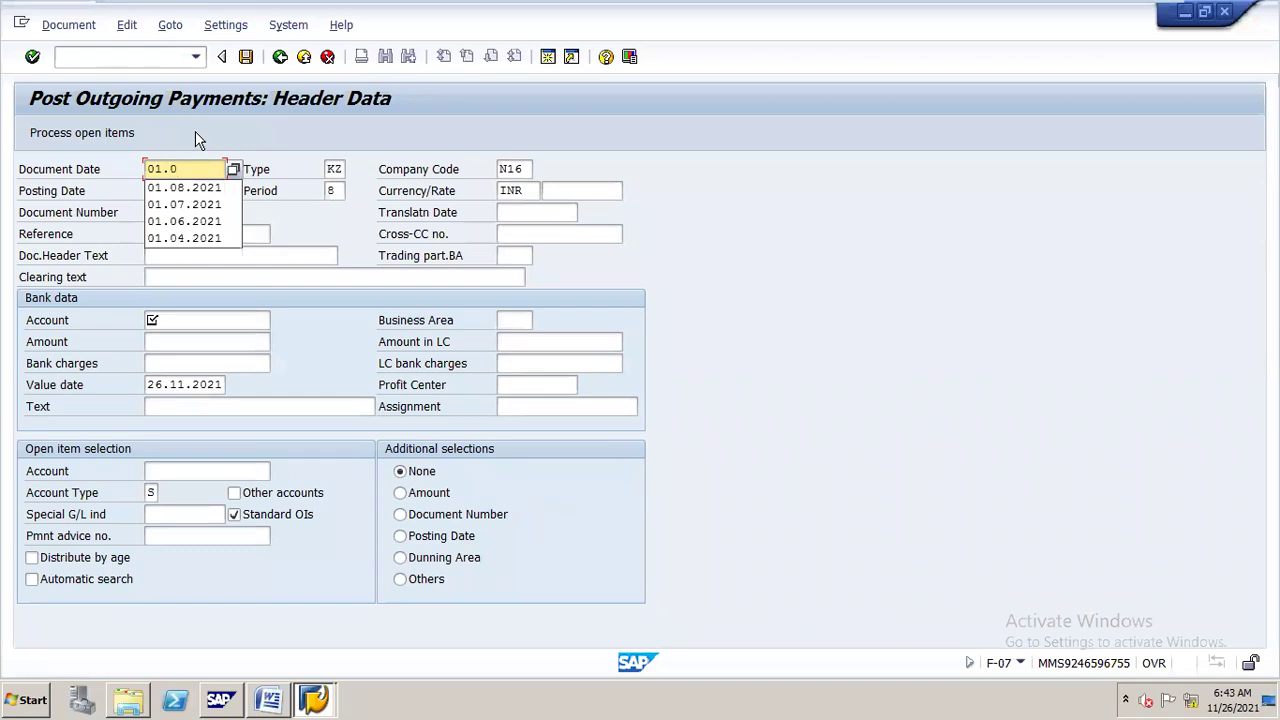
pyautogui.write('9.2021')
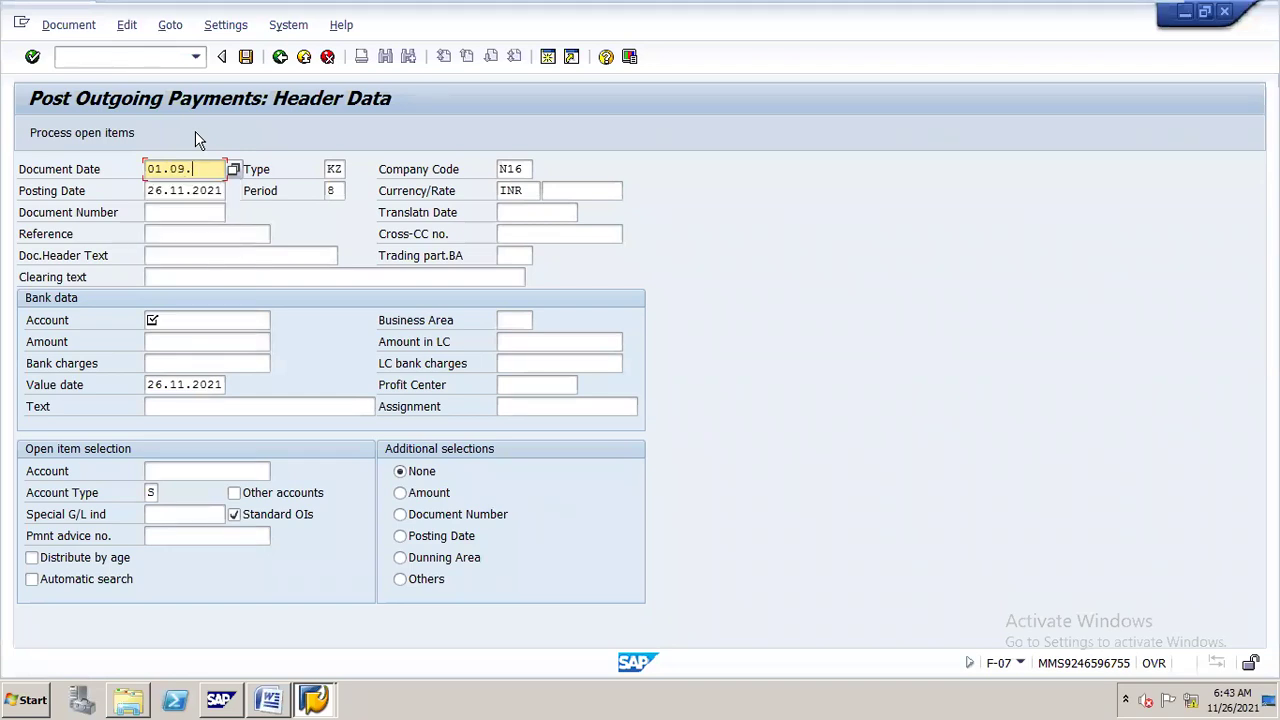
# Set the payment's posting date to 01.09.2021 and its document type to SA
pyautogui.press('Tab')
pyautogui.press('BackSpace')
pyautogui.press('BackSpace')
pyautogui.press('BackSpace')
pyautogui.press('BackSpace')
pyautogui.press('BackSpace')
pyautogui.press('BackSpace')
pyautogui.press('BackSpace')
pyautogui.press('BackSpace')
pyautogui.press('BackSpace')
pyautogui.press('BackSpace')
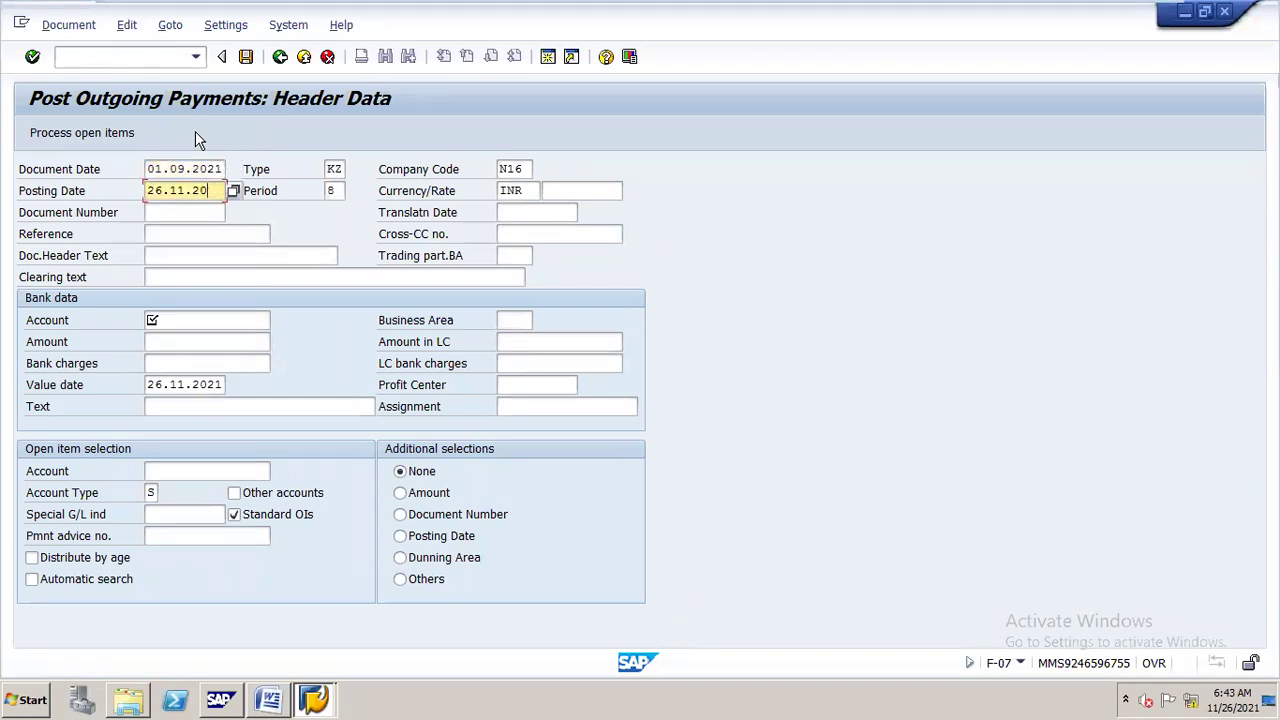
pyautogui.write('01.0')
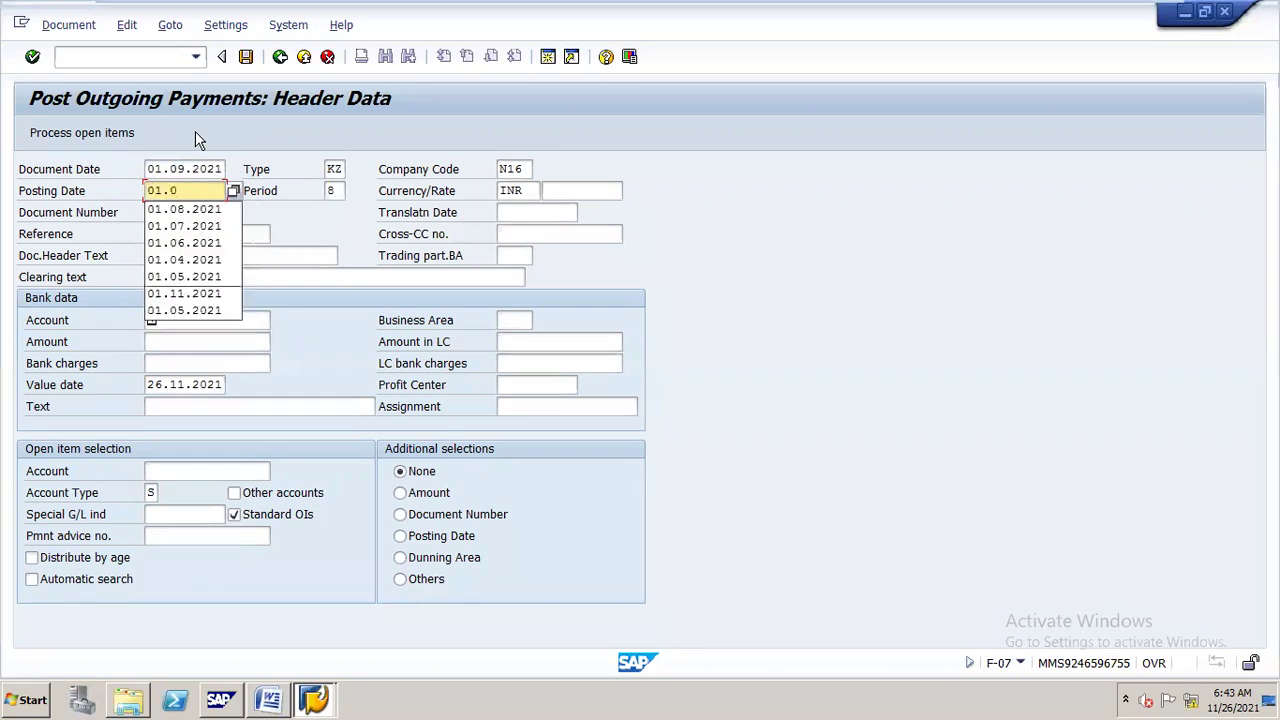
pyautogui.write('9.2021')
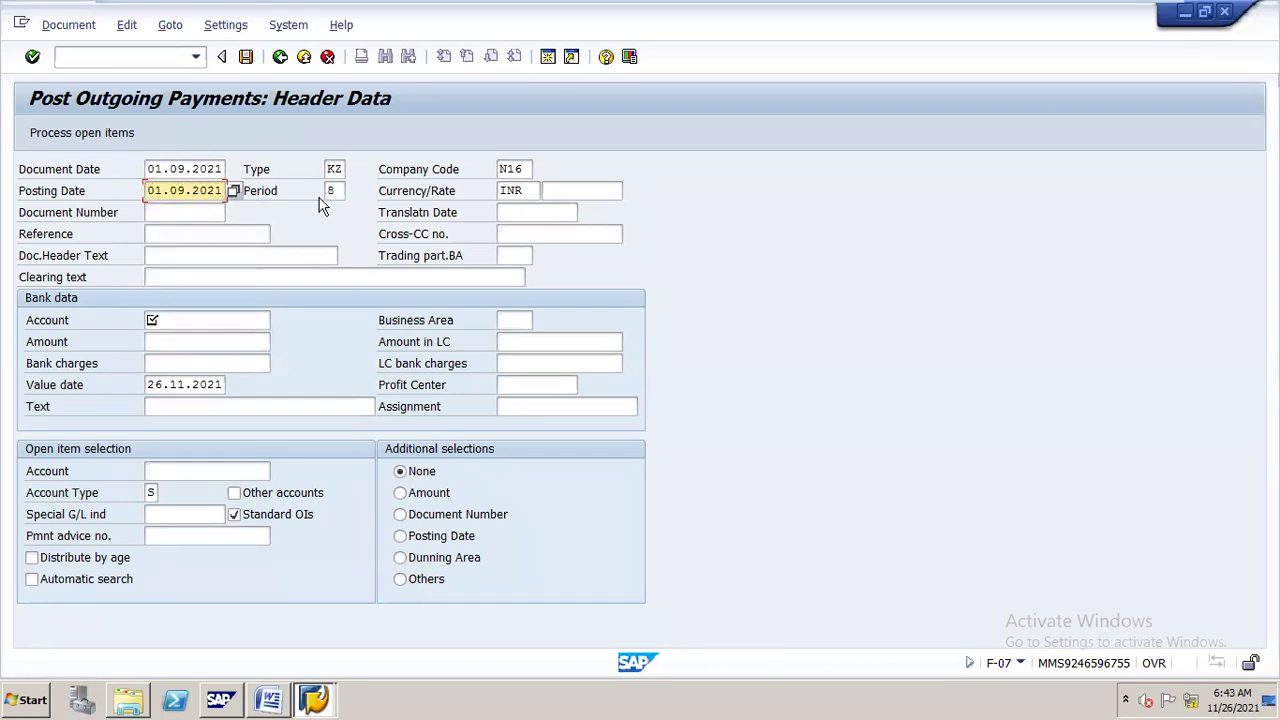
pyautogui.doubleClick(330, 169)
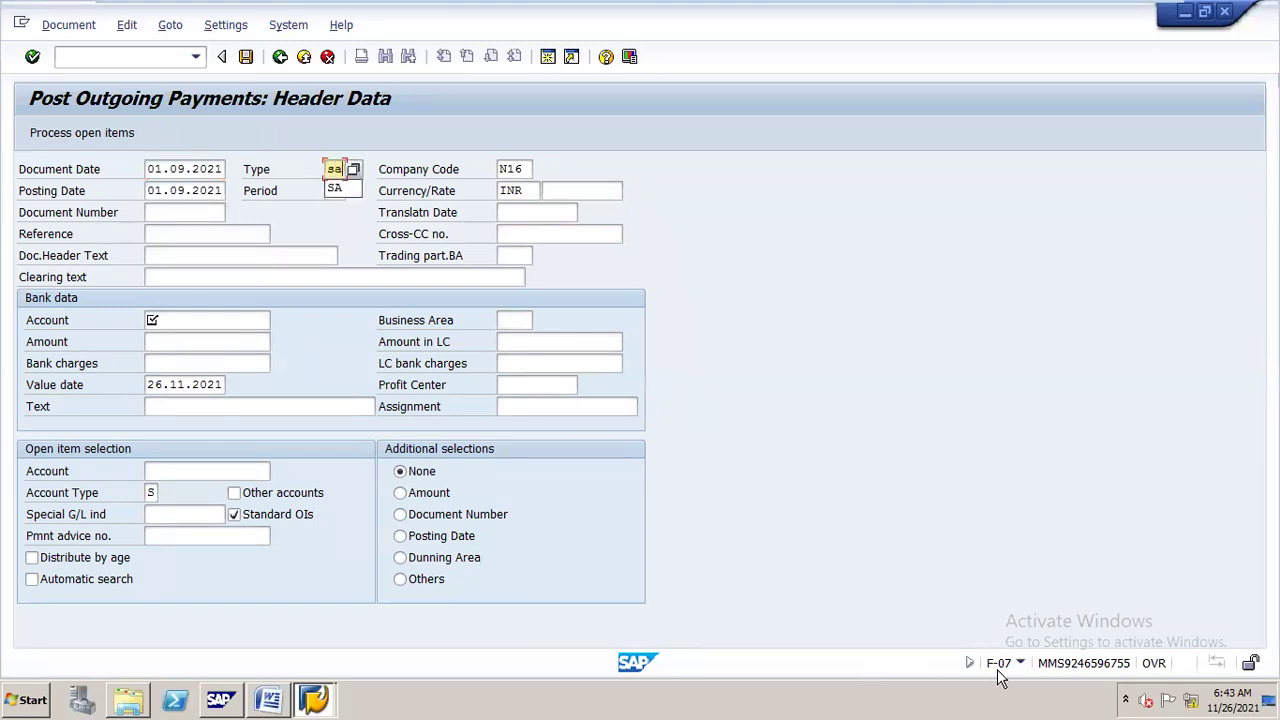
# Fill in the payment's bank data with account 200100, amount 165000 and the text "out going payment"
pyautogui.click(213, 319)
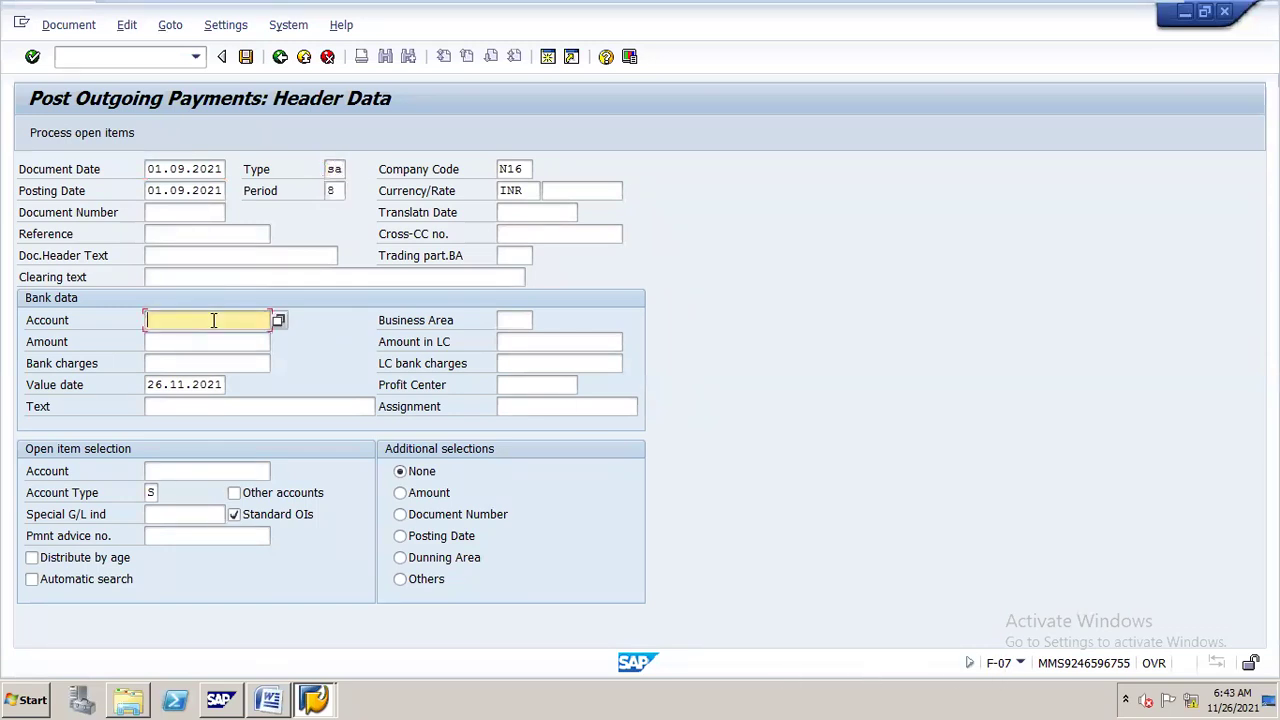
pyautogui.write('200100')
pyautogui.press('Tab')
pyautogui.write('165000')
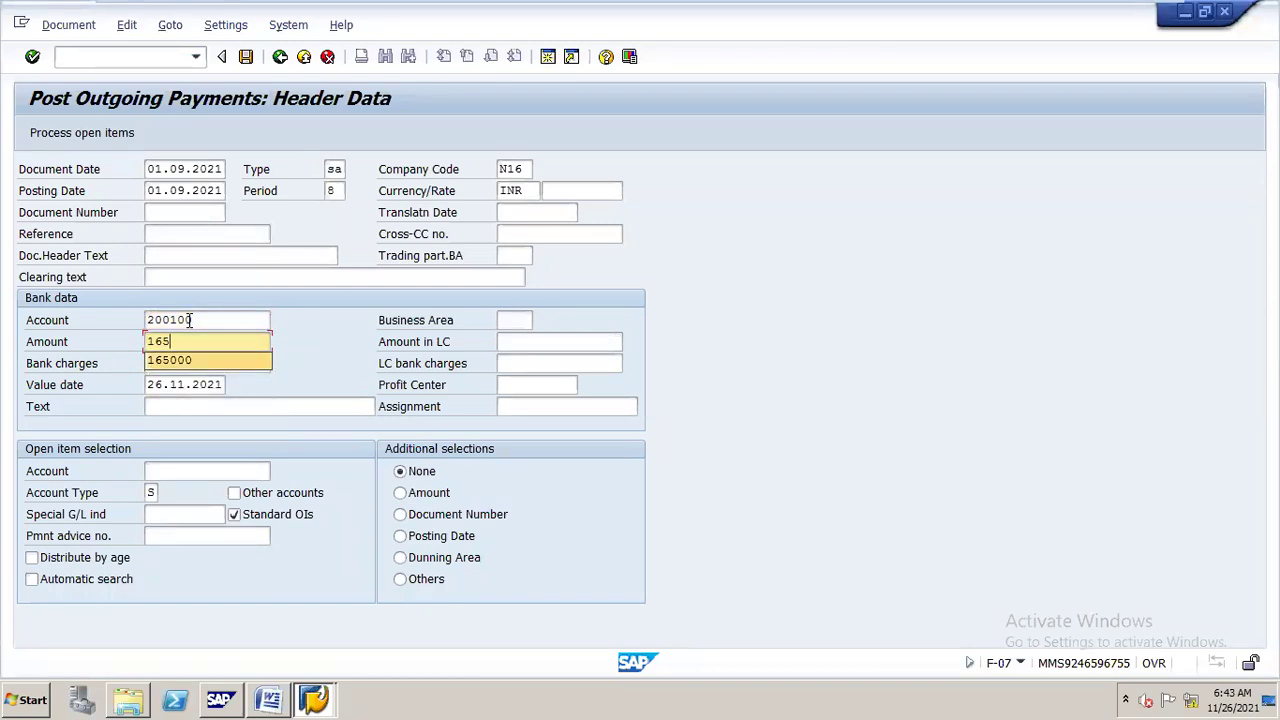
pyautogui.click(330, 406)
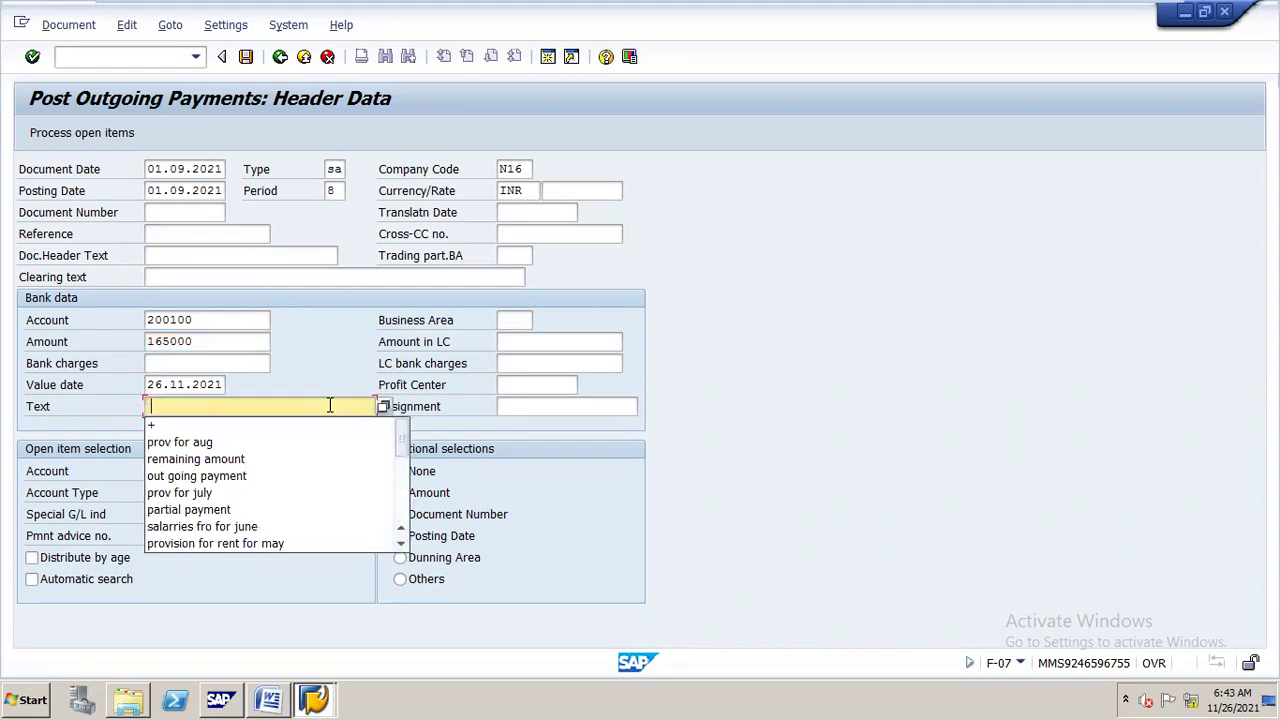
pyautogui.click(298, 476)
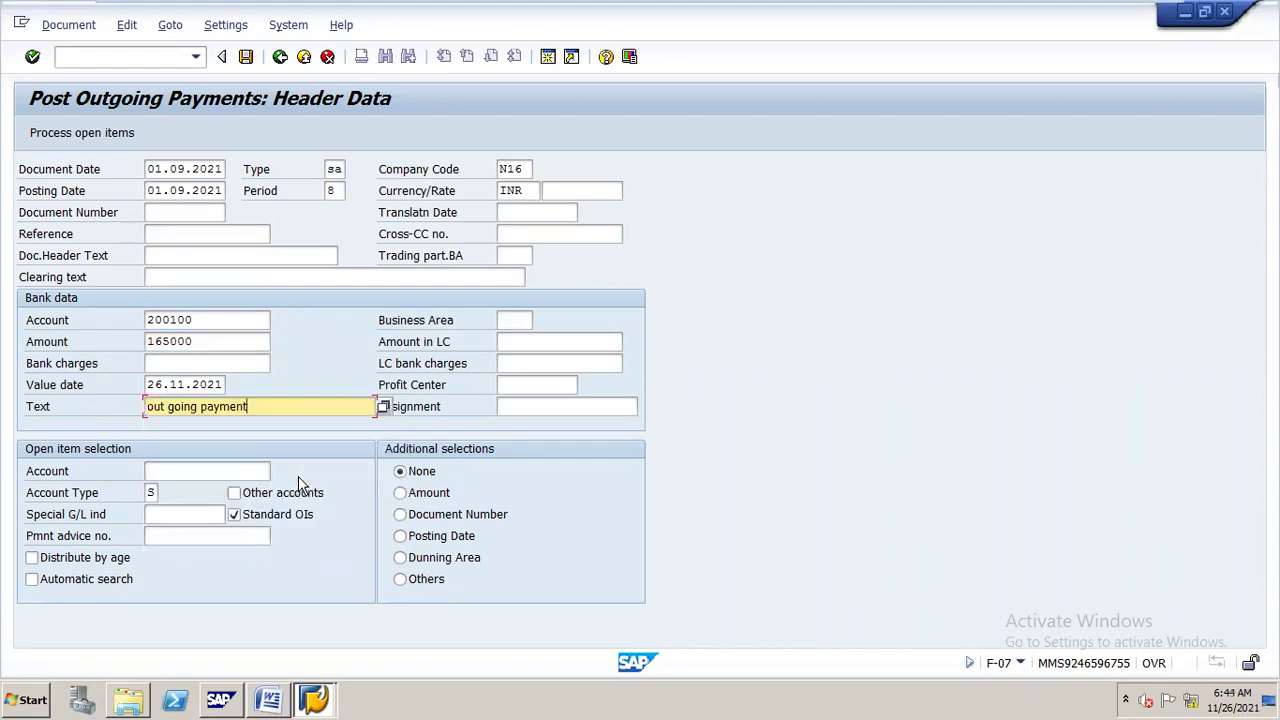
# Set the open item selection account to 100500 and the bank data's profit center to STEEL
pyautogui.click(219, 470)
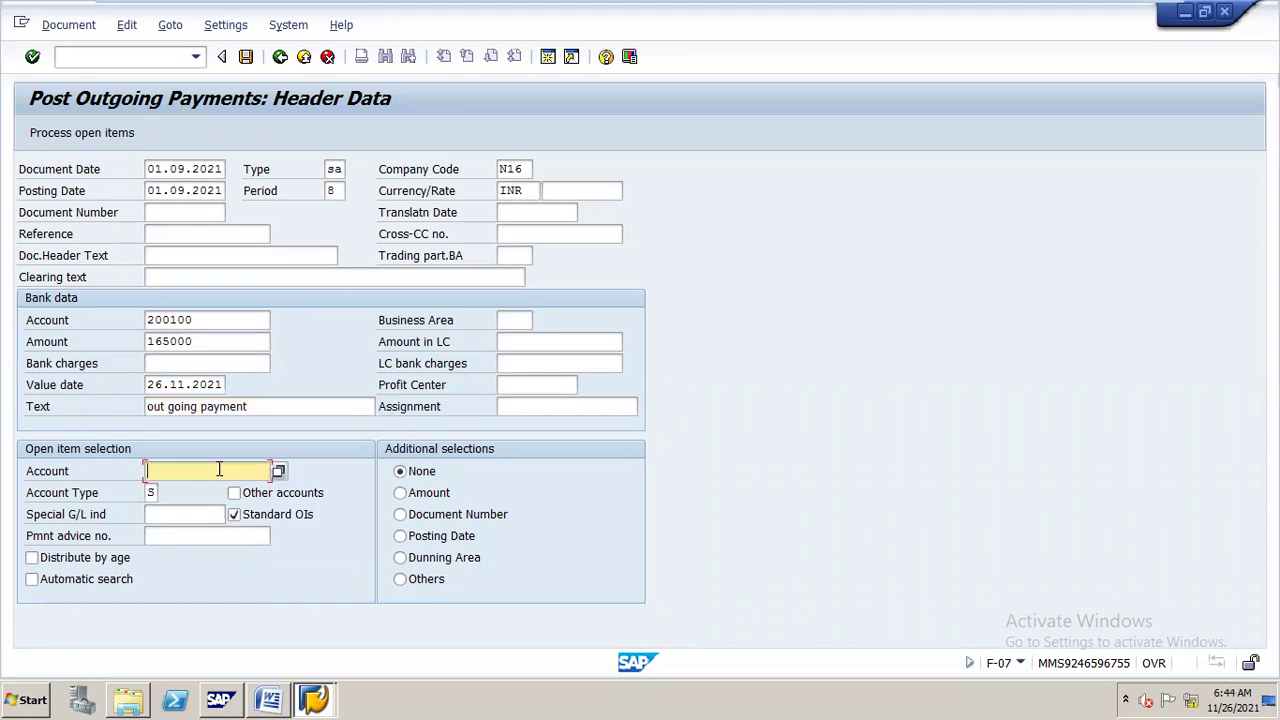
pyautogui.write('100500')
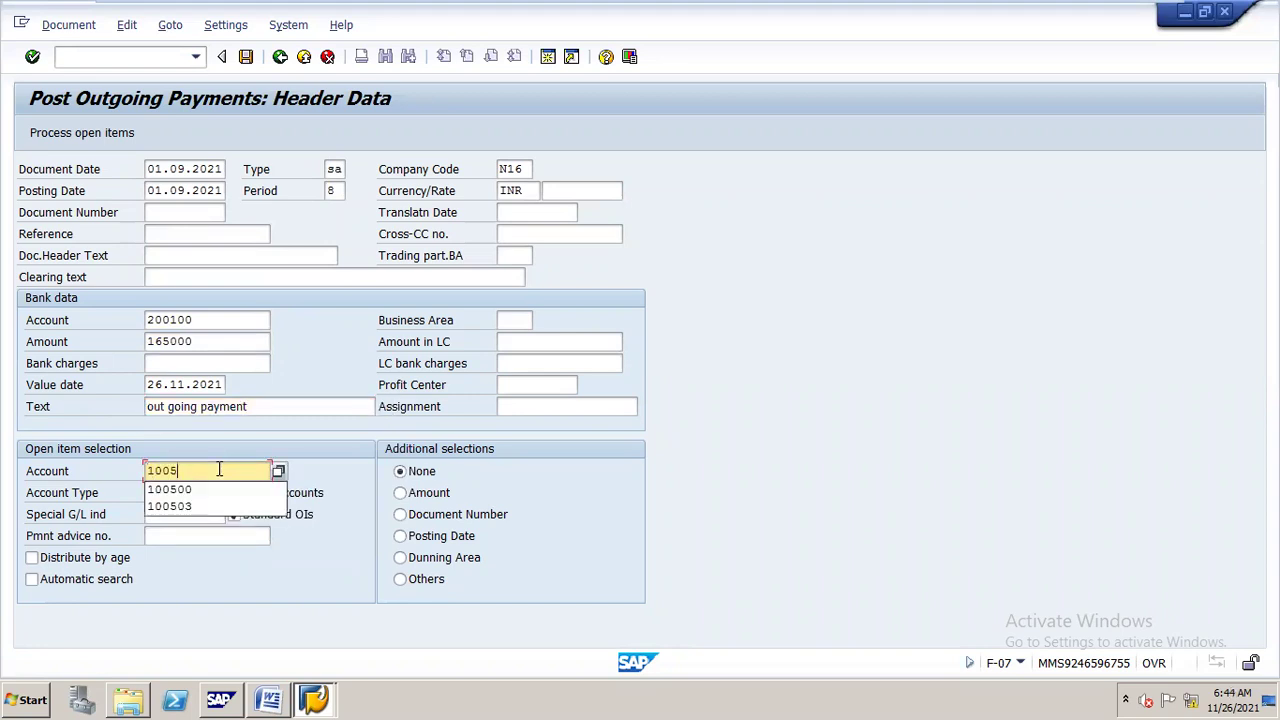
pyautogui.click(552, 382)
pyautogui.click(547, 400)
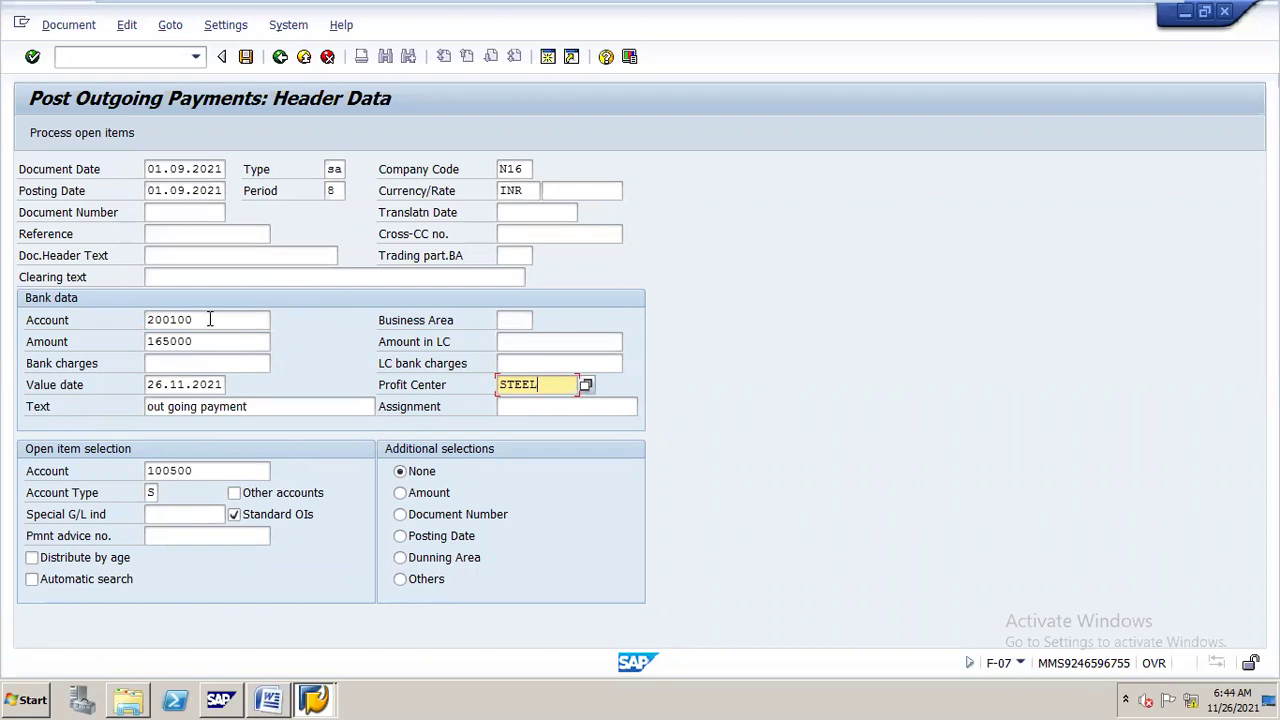
# Change the bank account of the outgoing payment to 200105
pyautogui.click(210, 319)
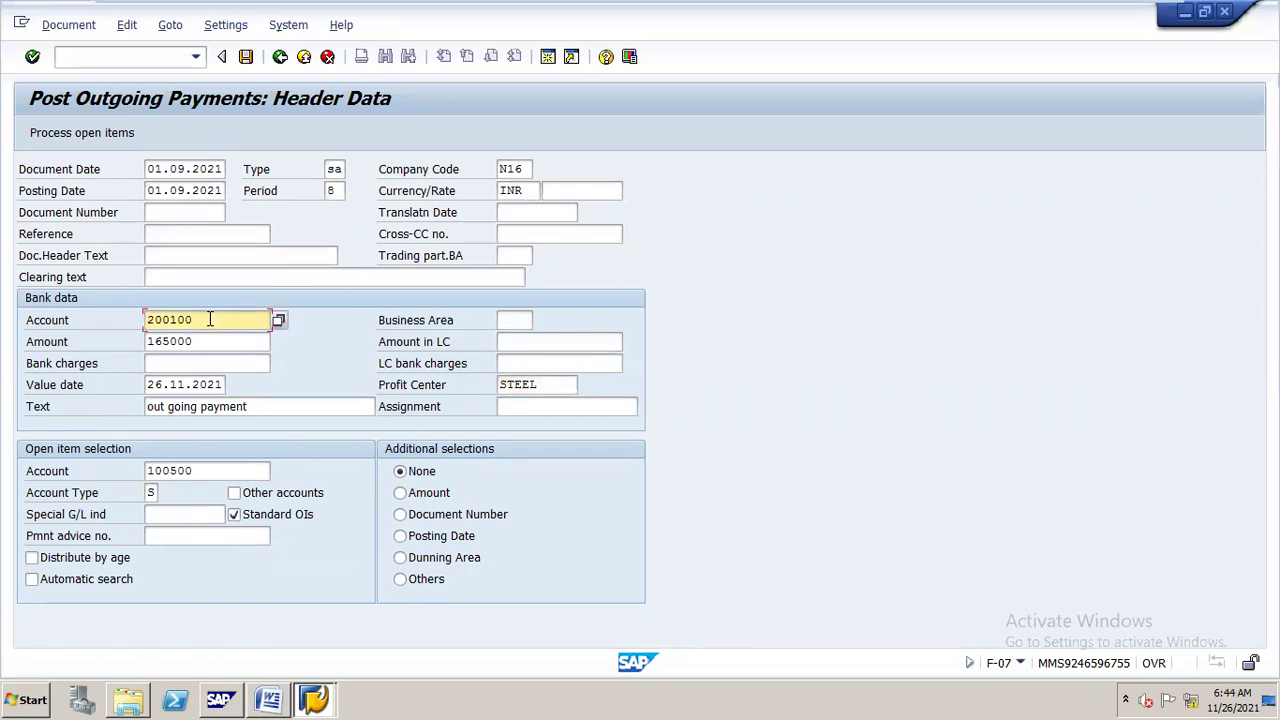
pyautogui.press('BackSpace')
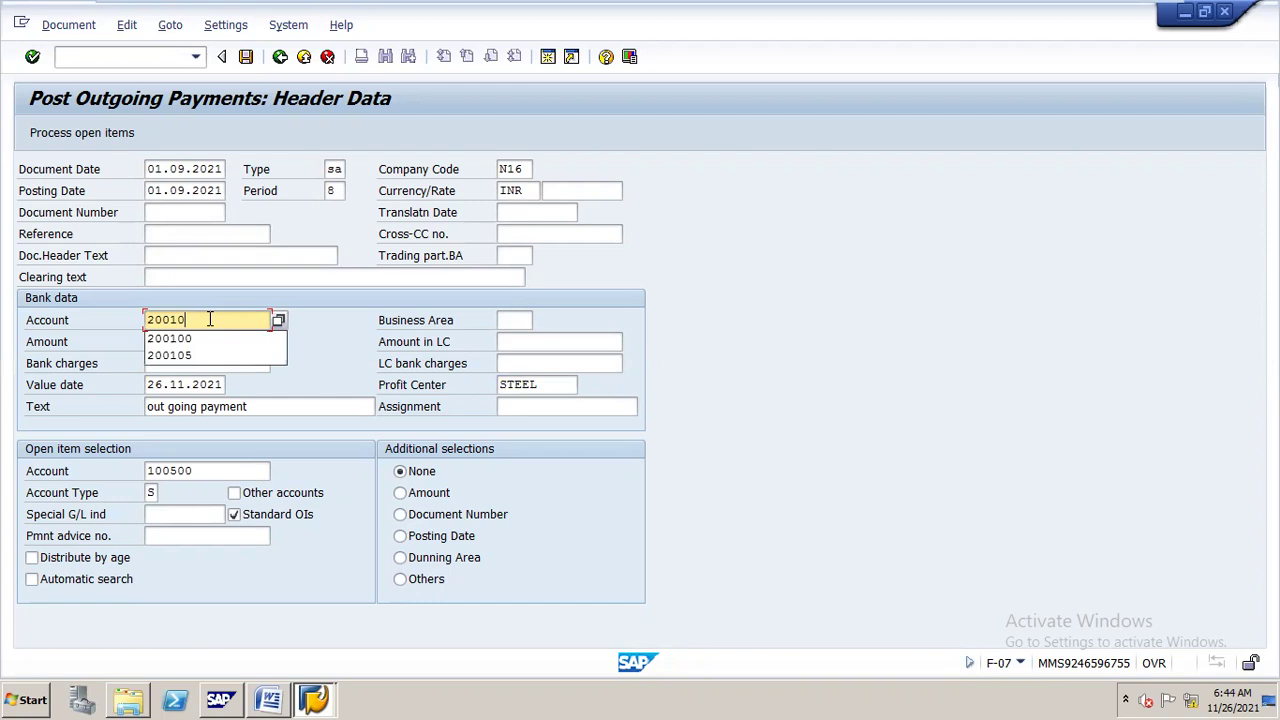
pyautogui.write('5')
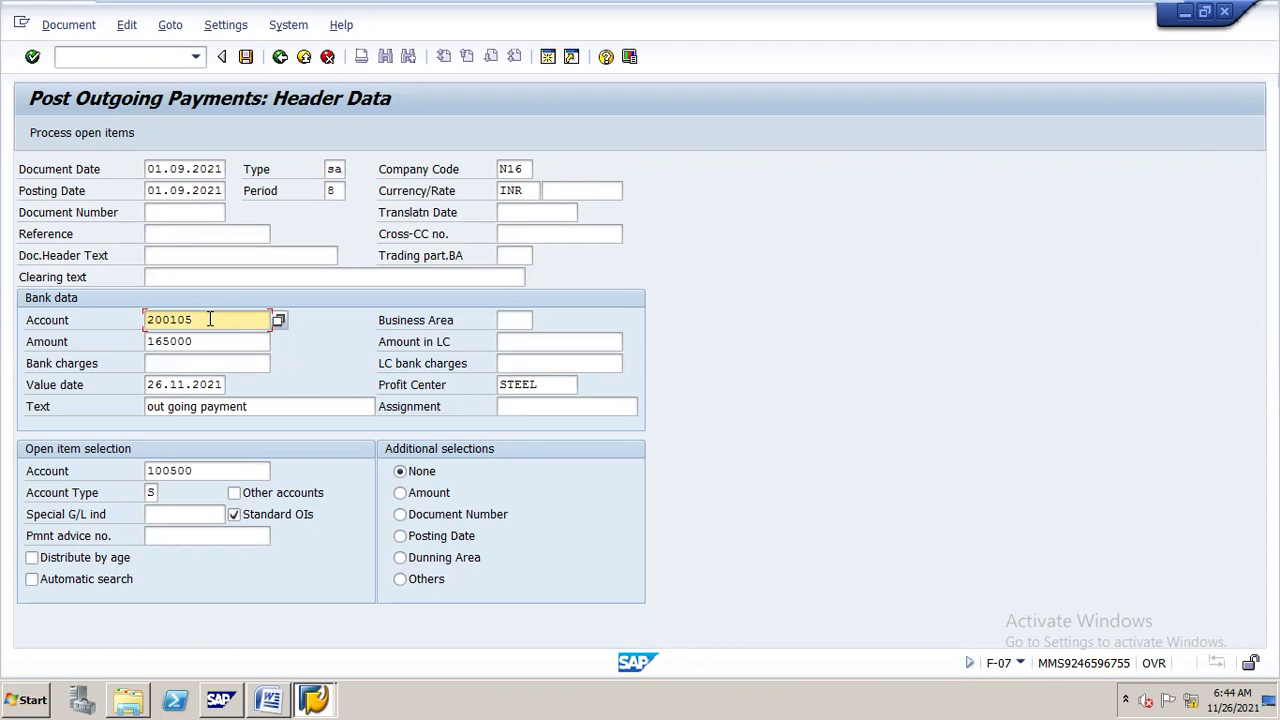
# Set the payment's bank account to 200100 and proceed to the open items of account 100500
pyautogui.press('BackSpace')
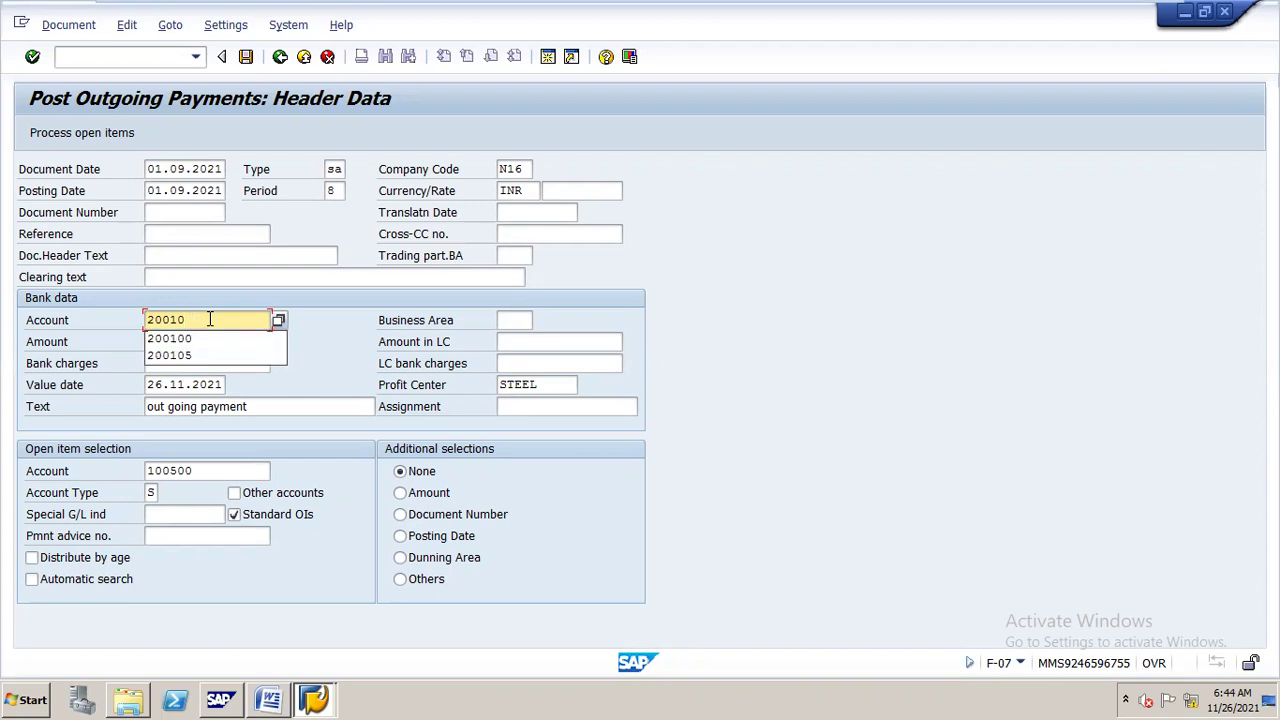
pyautogui.write('0')
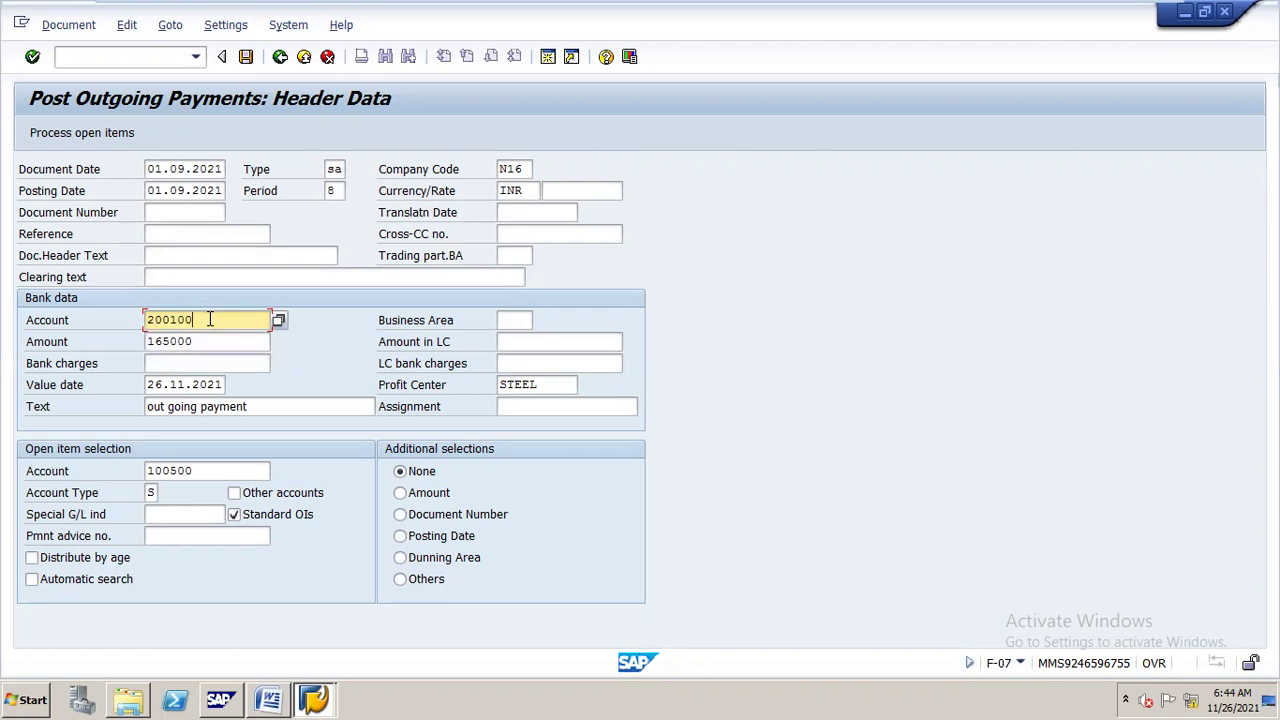
pyautogui.click(129, 140)
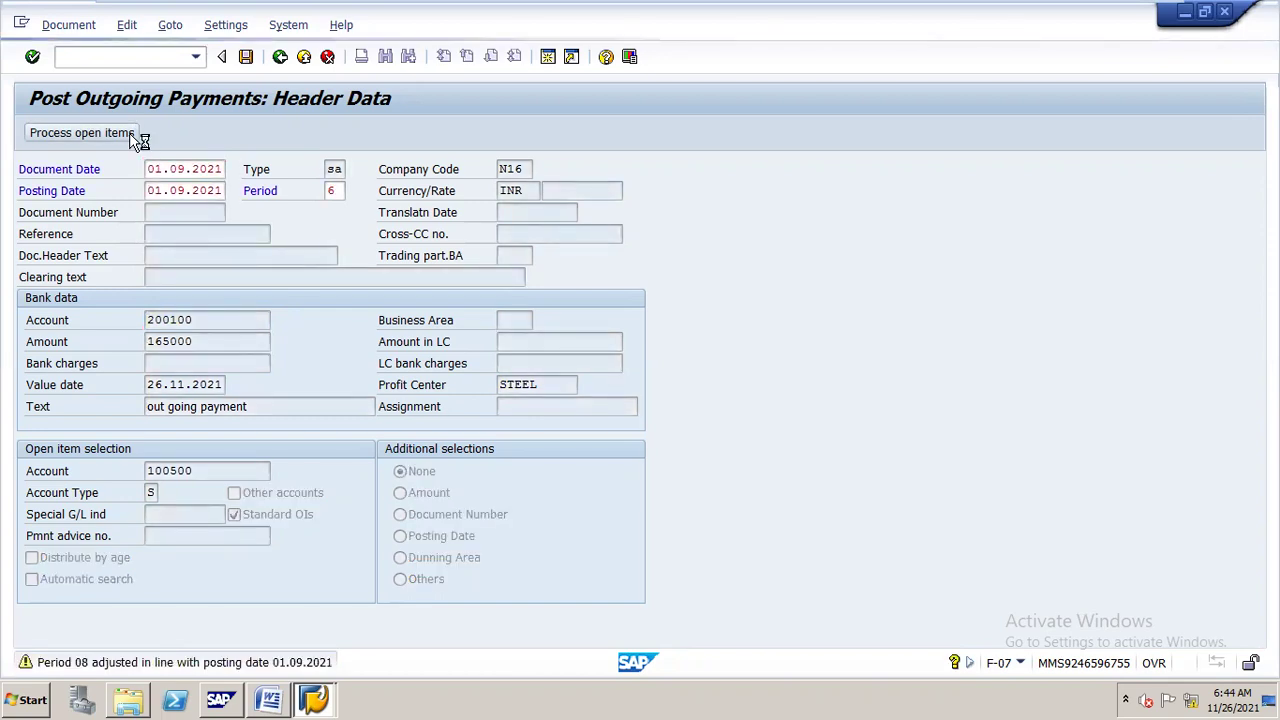
pyautogui.press('Return')
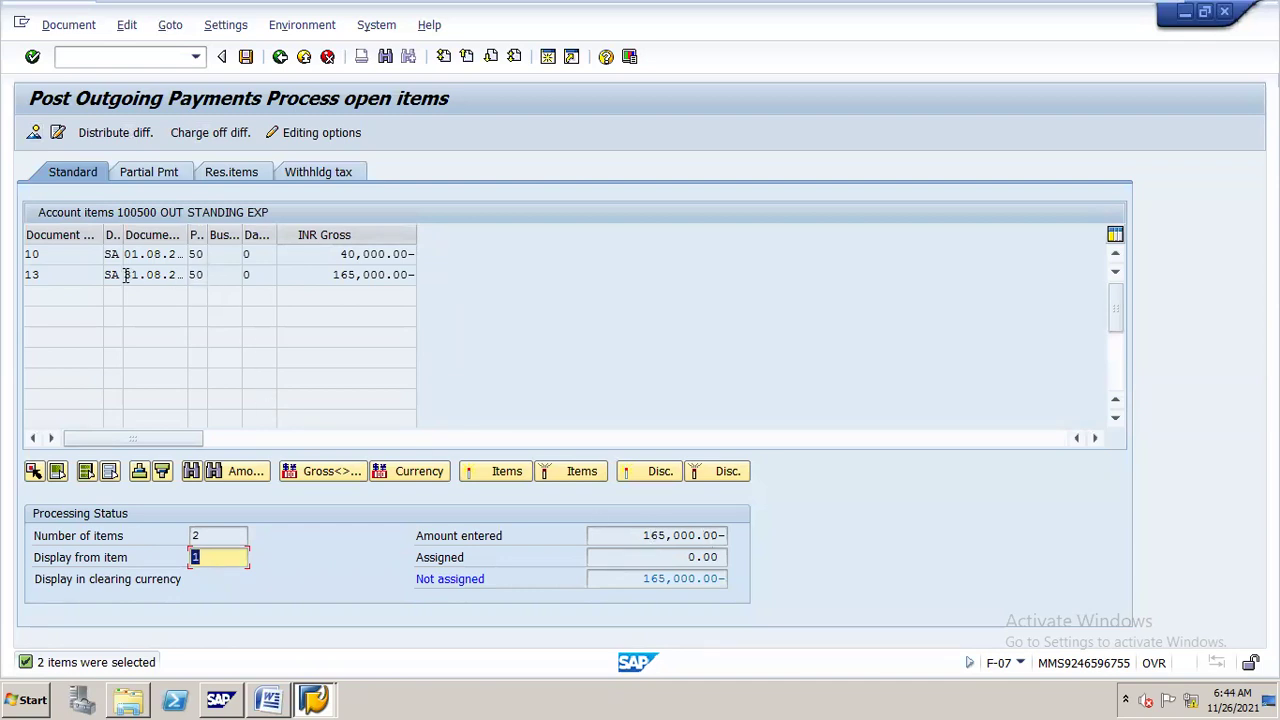
# Assign the payment to the 165,000.00 open item dated 31.08.2021 and post the outgoing payment
pyautogui.doubleClick(366, 274)
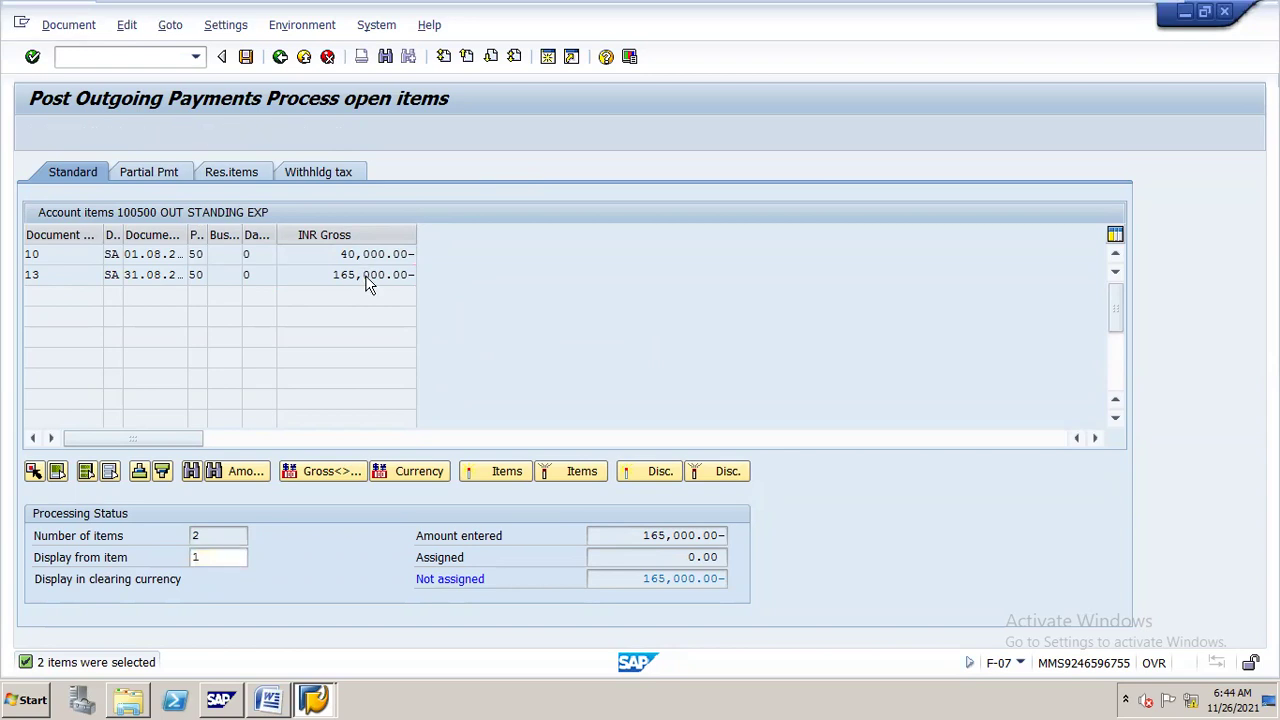
pyautogui.click(336, 274)
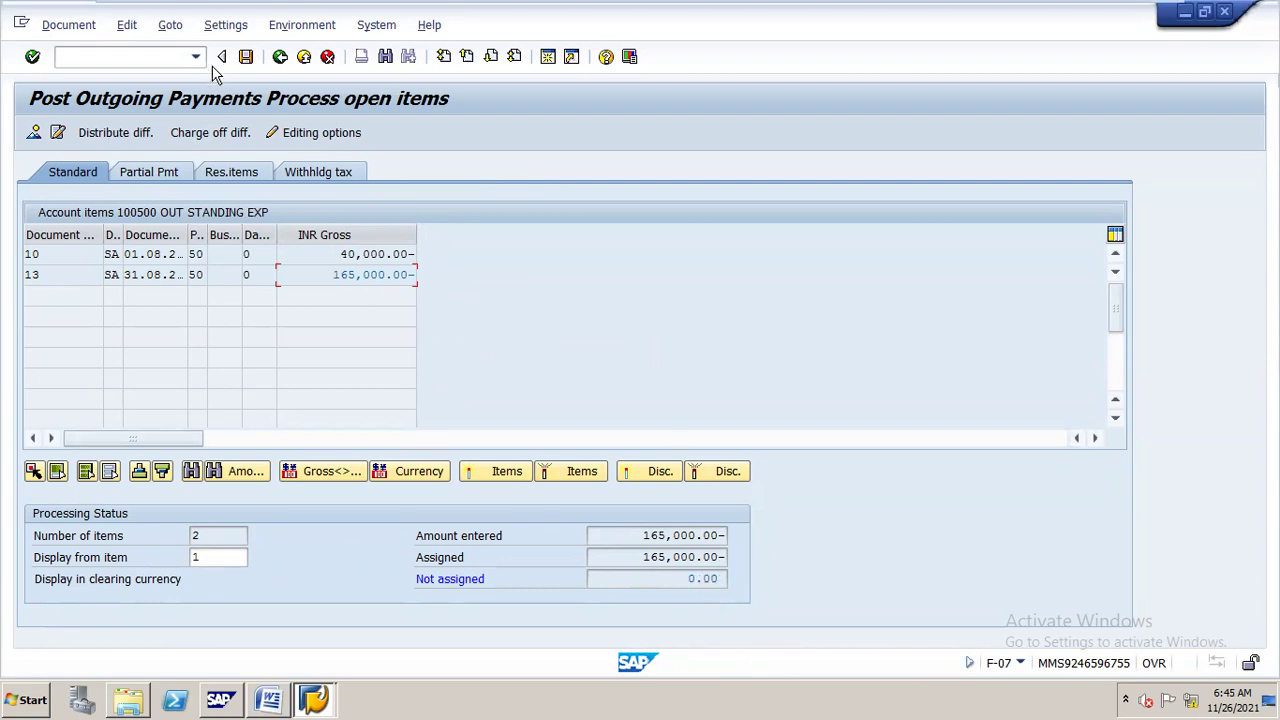
pyautogui.click(248, 58)
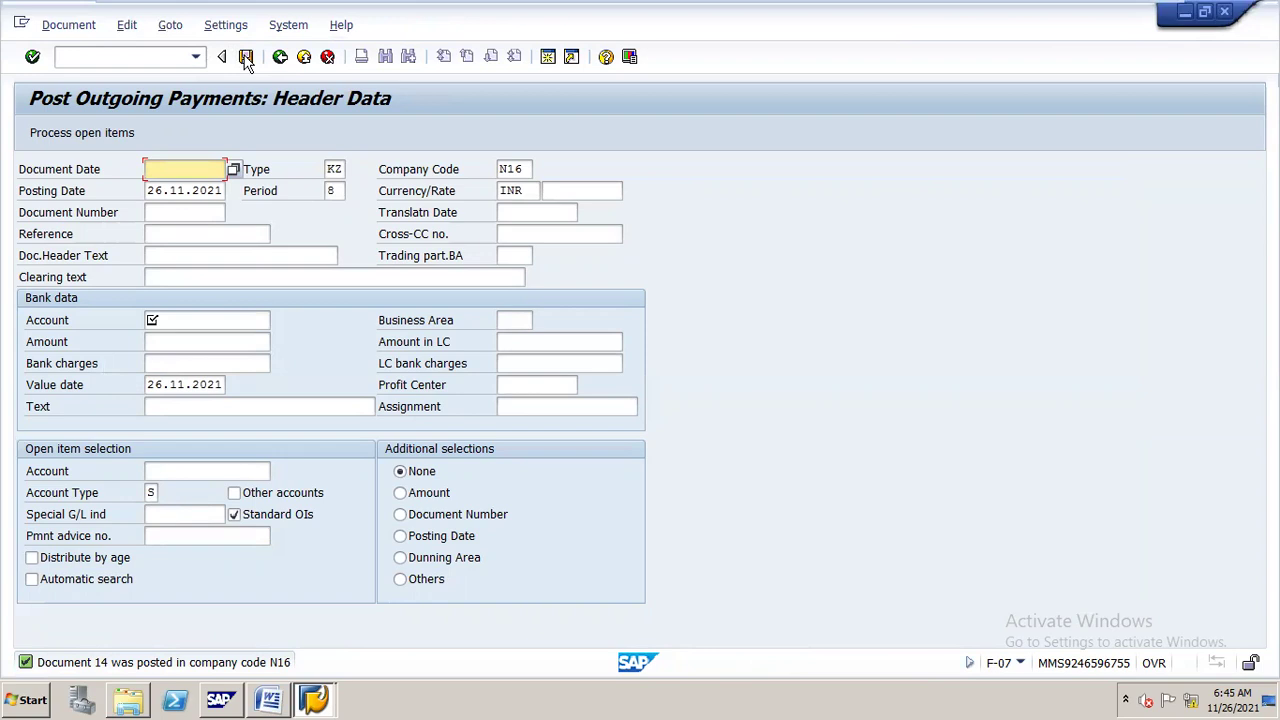
# Display the open items of G/L account 100500 in FAGLL03 at key date 01.09.2021
pyautogui.click(170, 55)
pyautogui.write('/nfagll03')
pyautogui.press('Return')
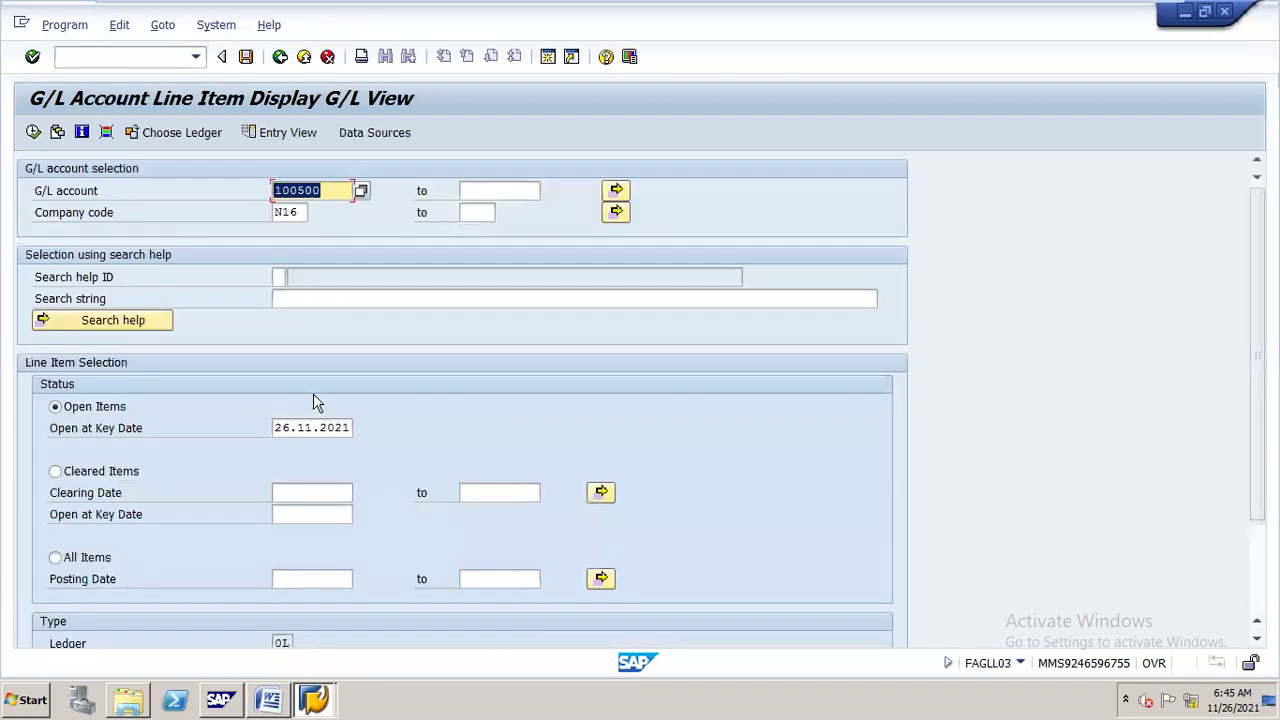
pyautogui.click(285, 427)
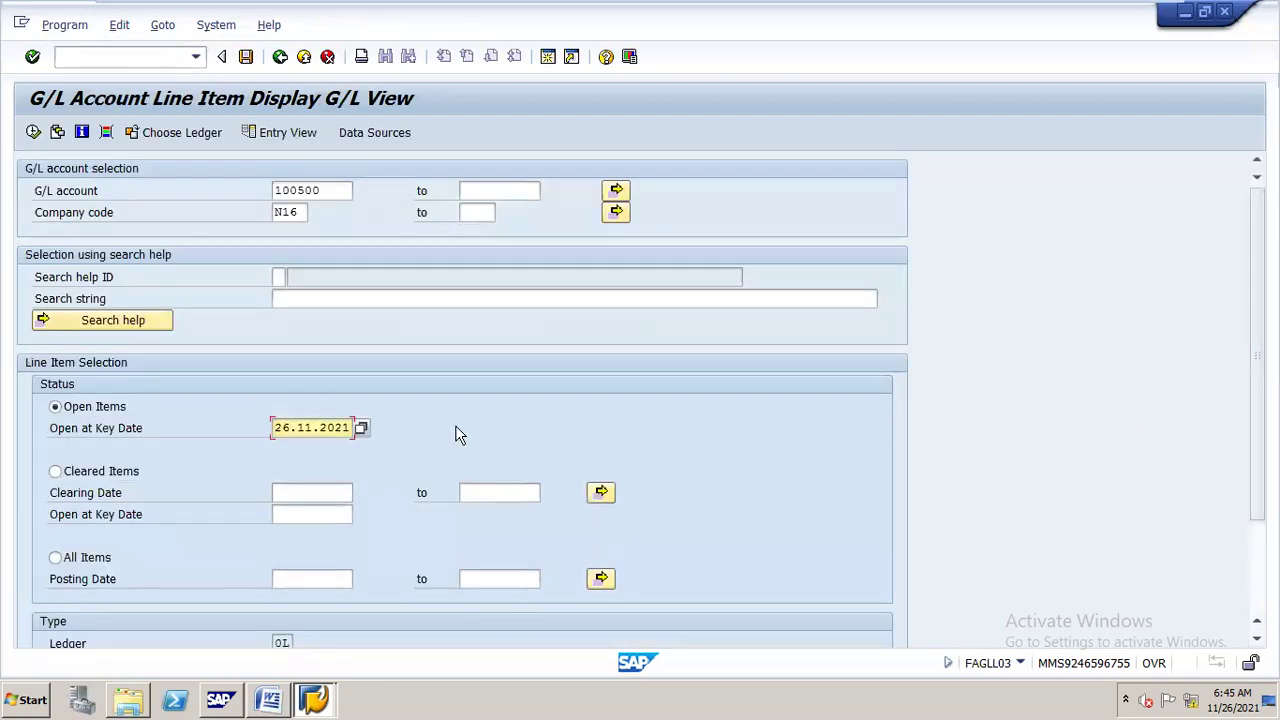
pyautogui.moveTo(275, 427); pyautogui.dragTo(397, 429)
pyautogui.write('01.09.2021')
pyautogui.click(33, 133)
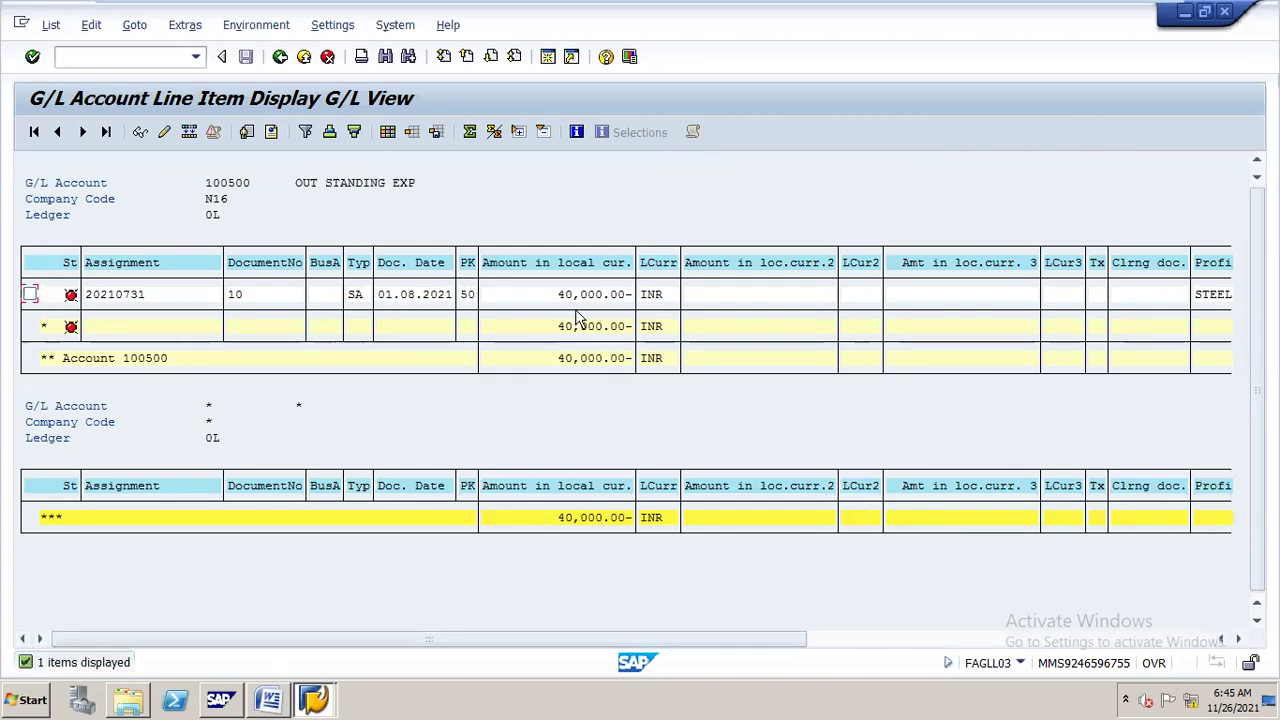
# Return to the report selection and list the cleared items of account 100500
pyautogui.click(280, 57)
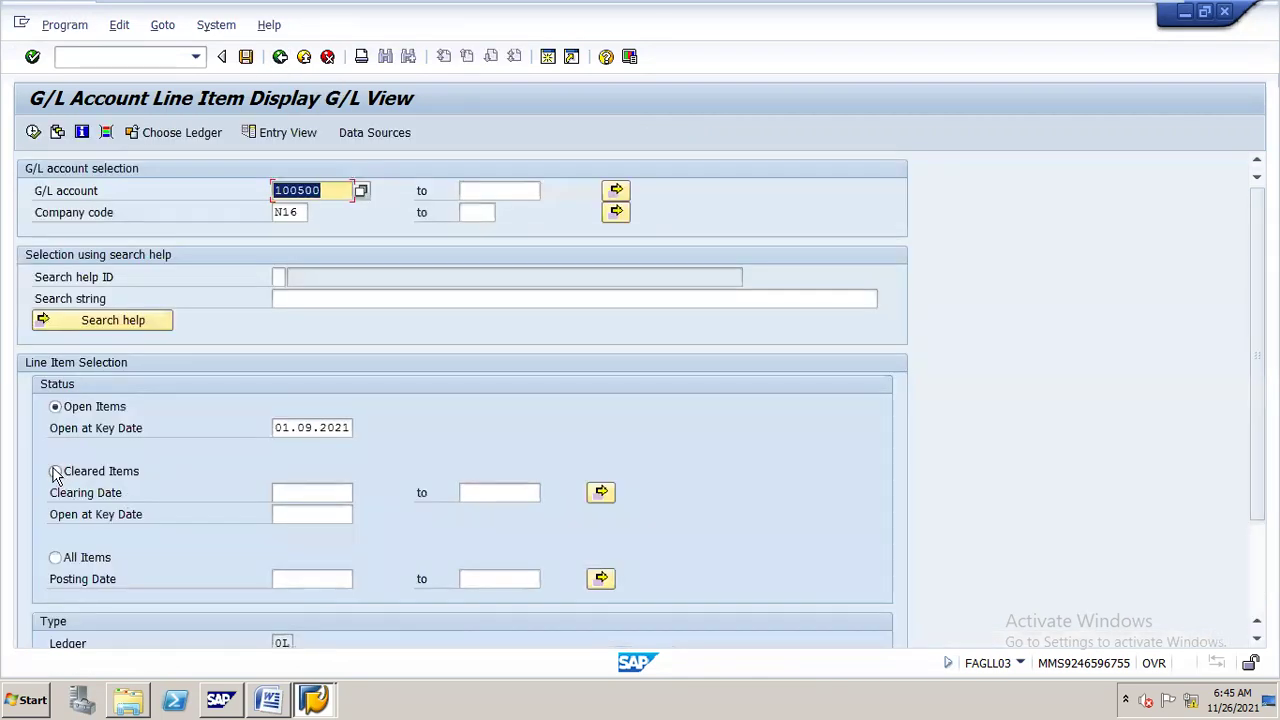
pyautogui.click(55, 472)
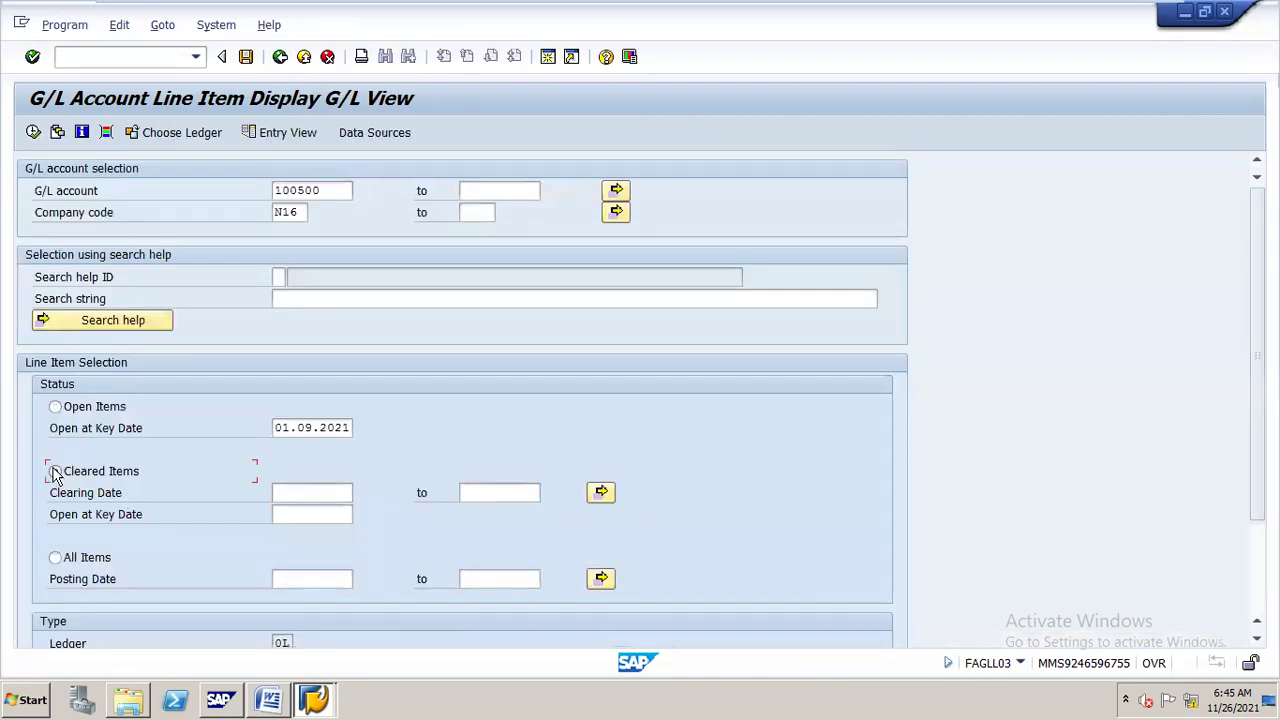
pyautogui.click(33, 133)
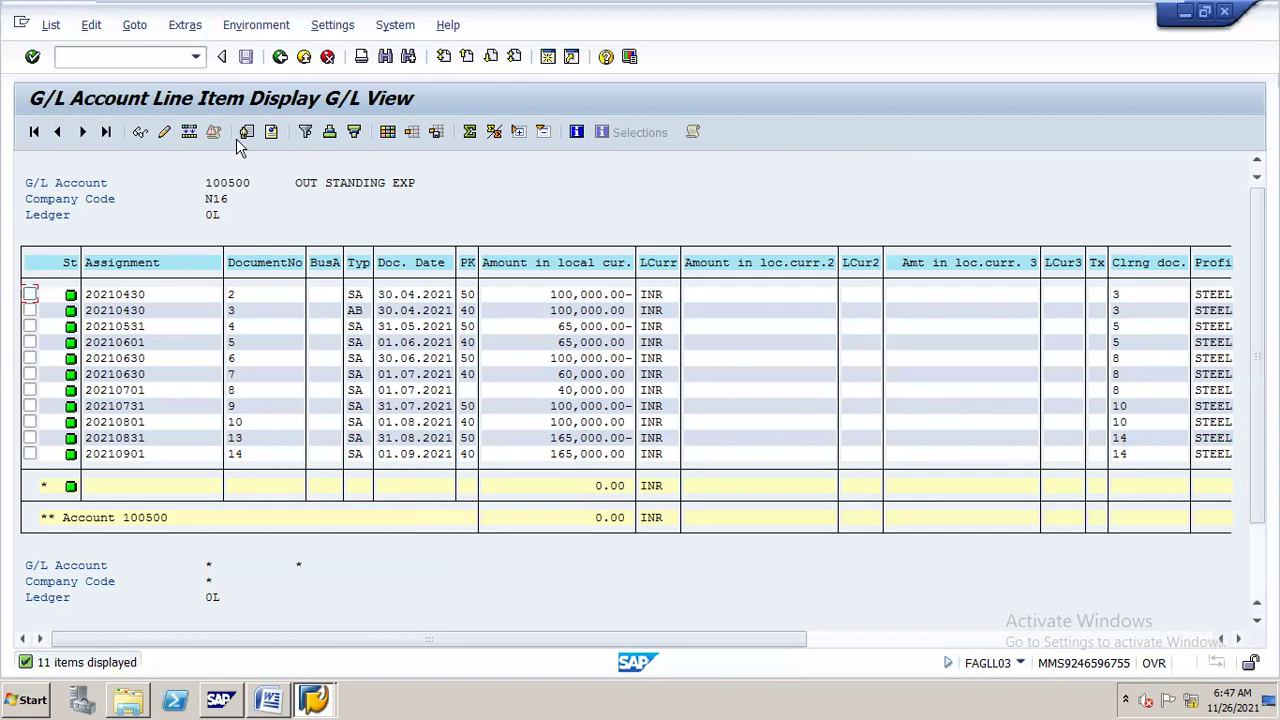
# Switch the line item report back to open items and run it again for account 100500
pyautogui.click(279, 57)
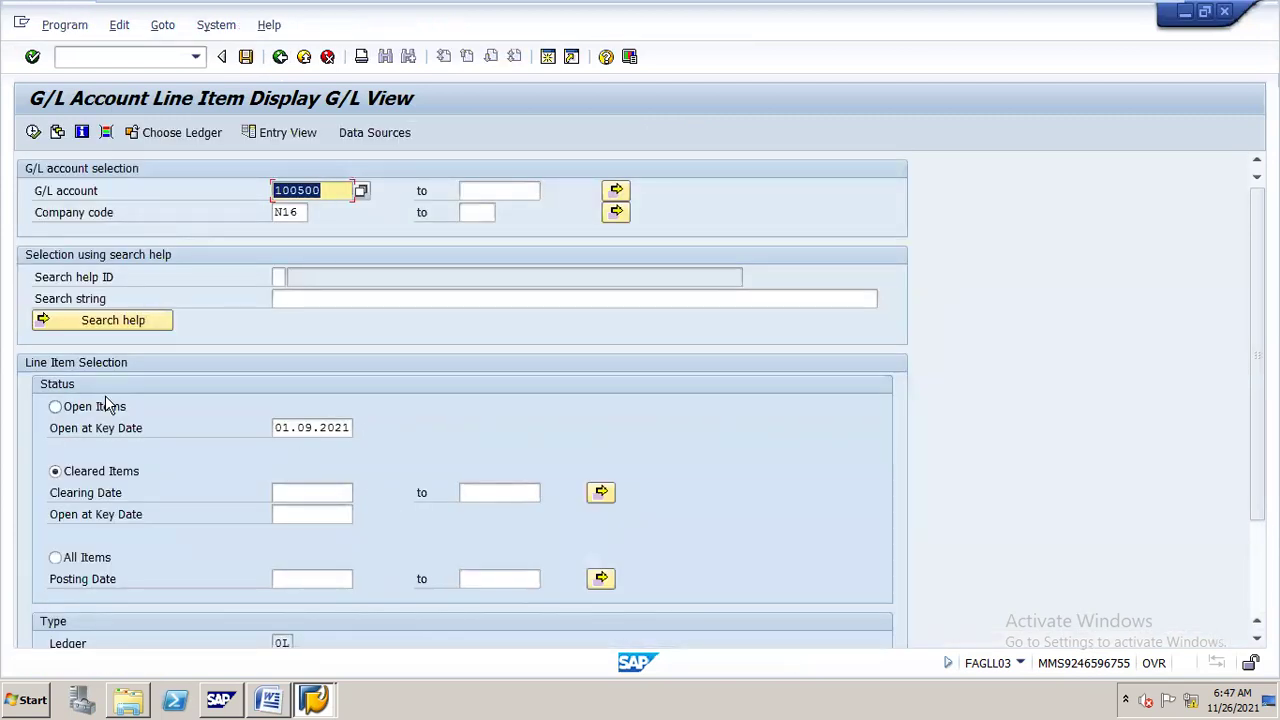
pyautogui.click(56, 408)
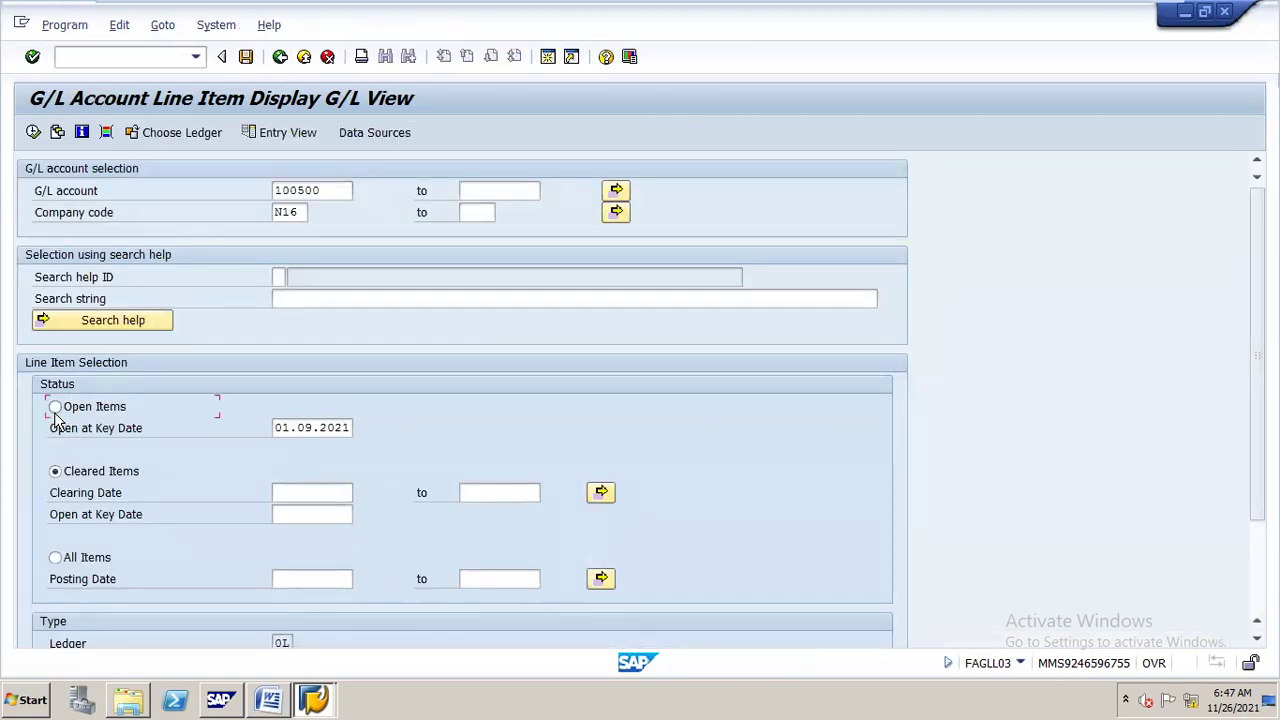
pyautogui.click(32, 133)
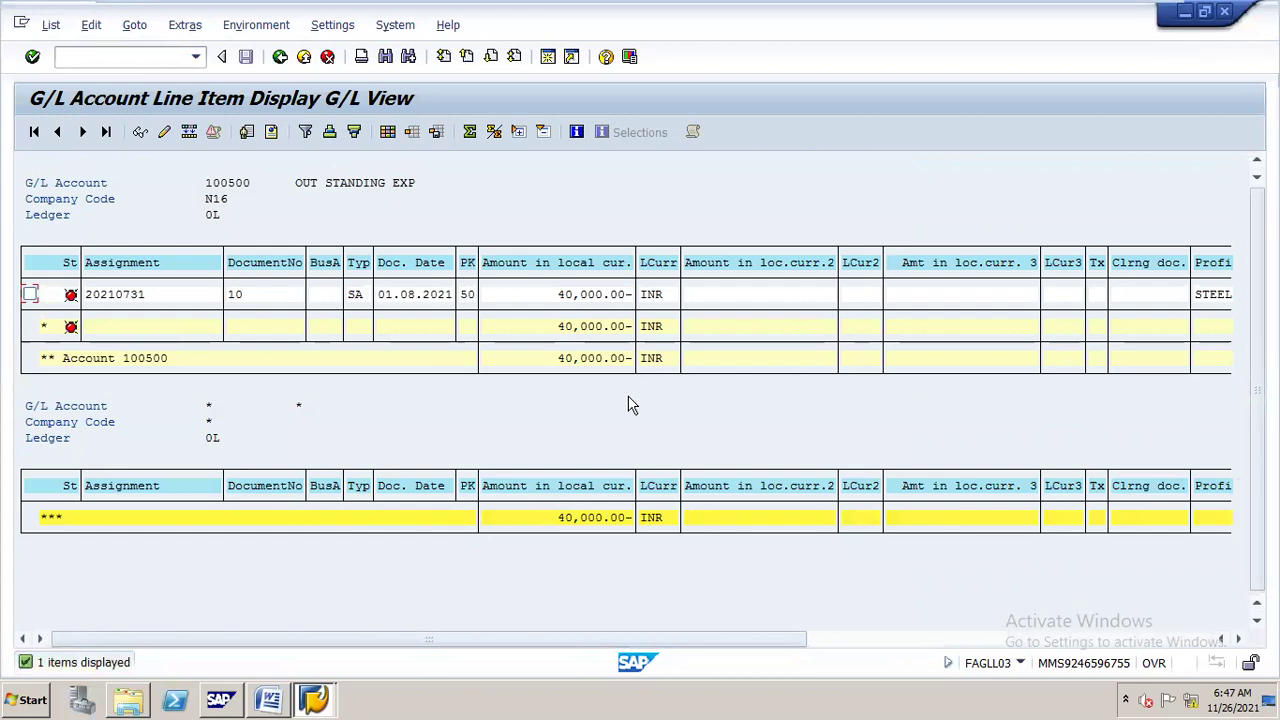
# In FBRA, enter fiscal year 2021 for clearing document 14 and review its cleared items
pyautogui.click(167, 55)
pyautogui.write('/nfbra')
pyautogui.press('Return')
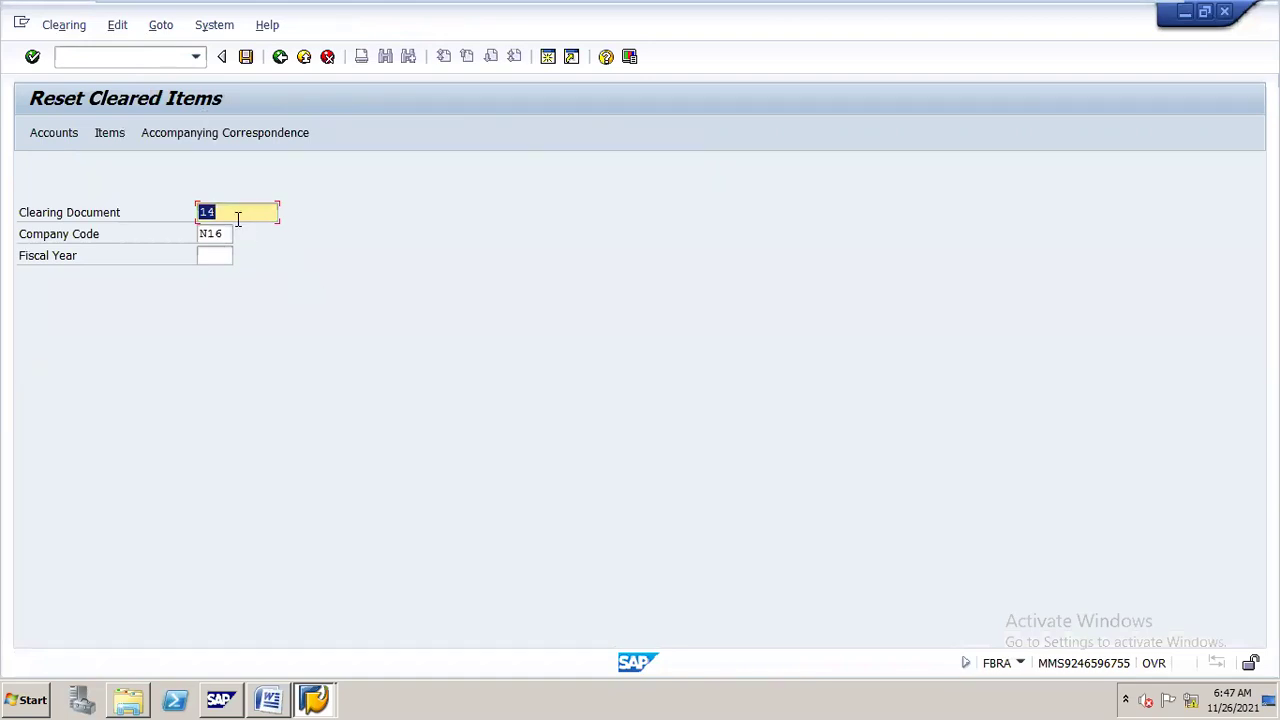
pyautogui.click(222, 257)
pyautogui.write('2021')
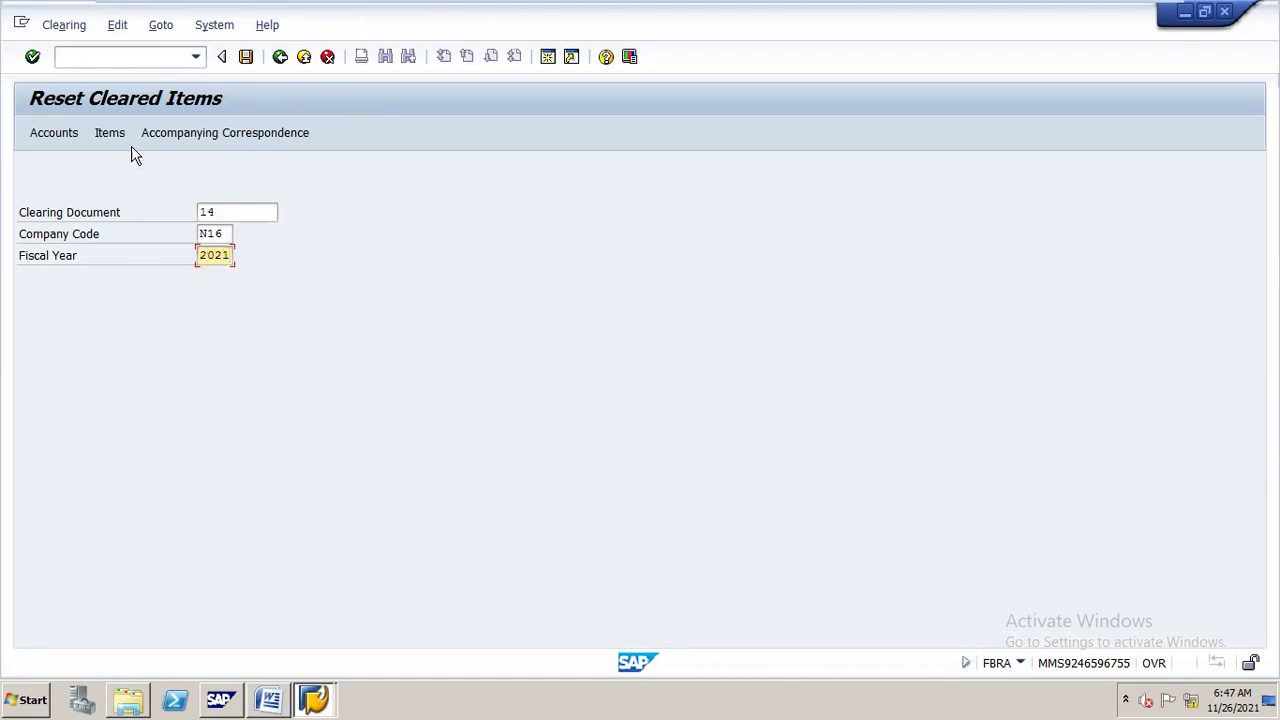
pyautogui.click(112, 140)
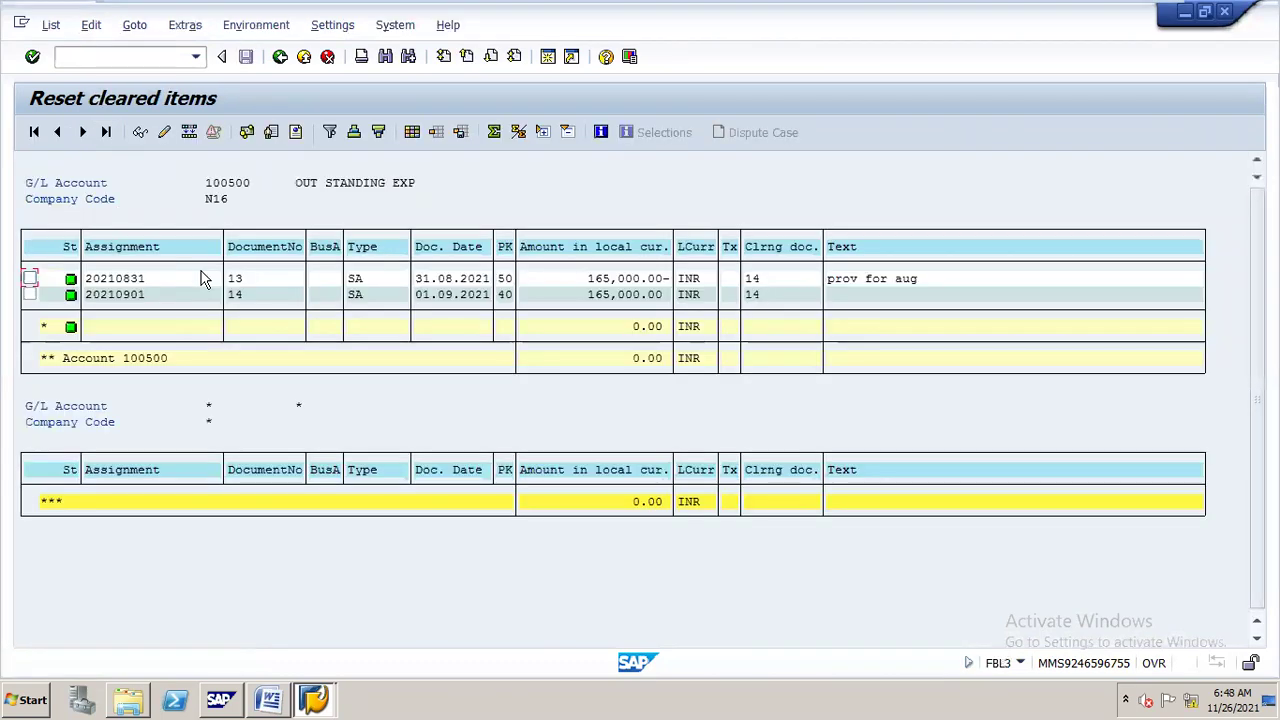
pyautogui.click(280, 57)
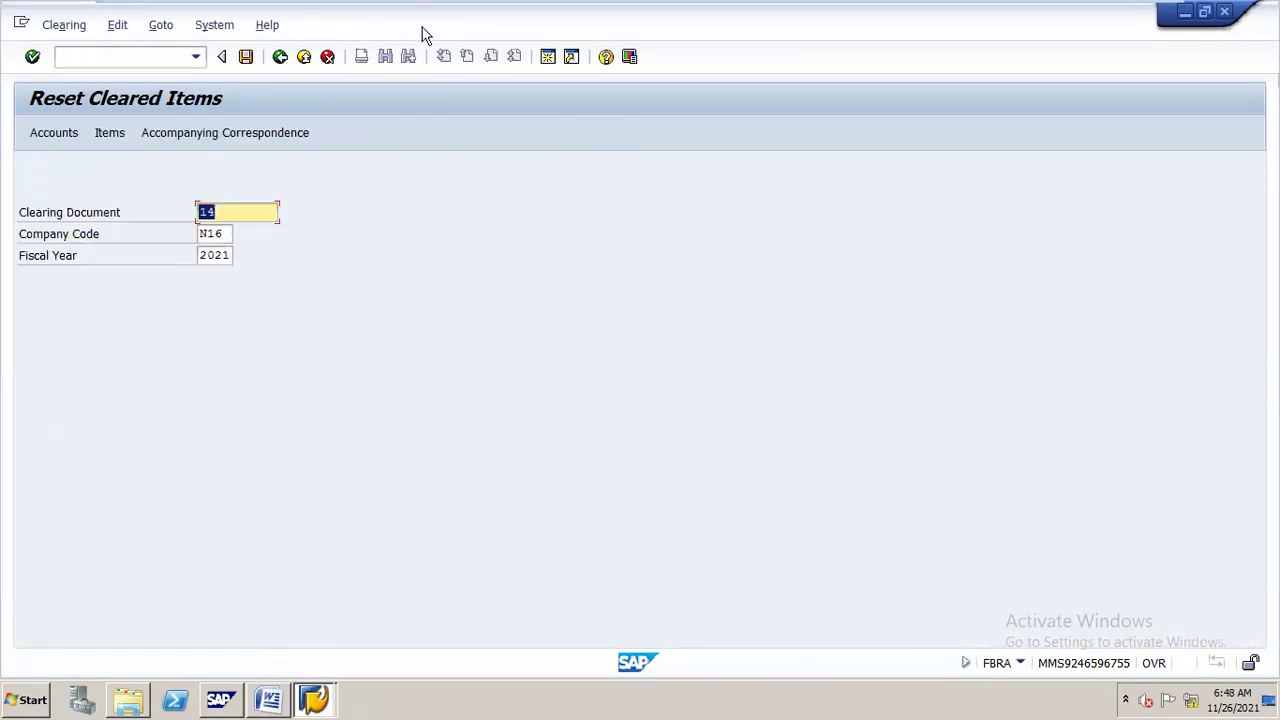
# Reset and reverse clearing document 14 with reversal reason 01, acknowledging the messages
pyautogui.doubleClick(536, 41)
pyautogui.moveTo(657, 37); pyautogui.dragTo(826, 20)
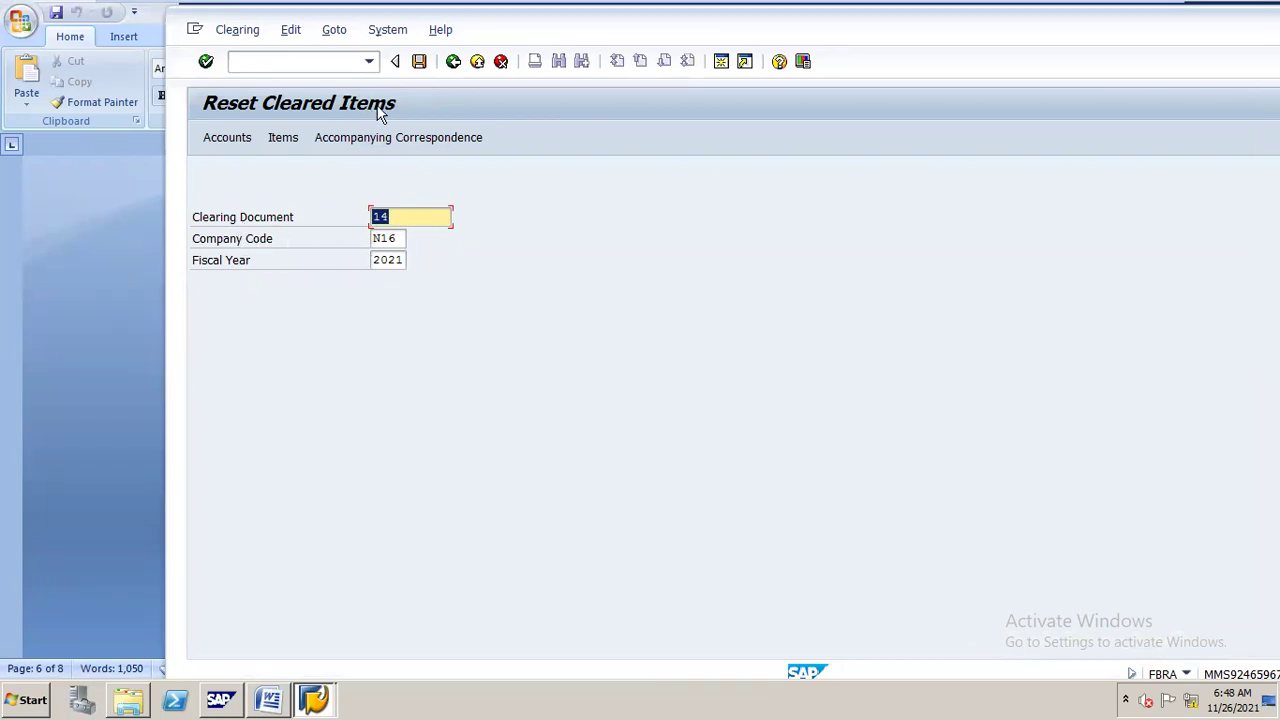
pyautogui.click(419, 63)
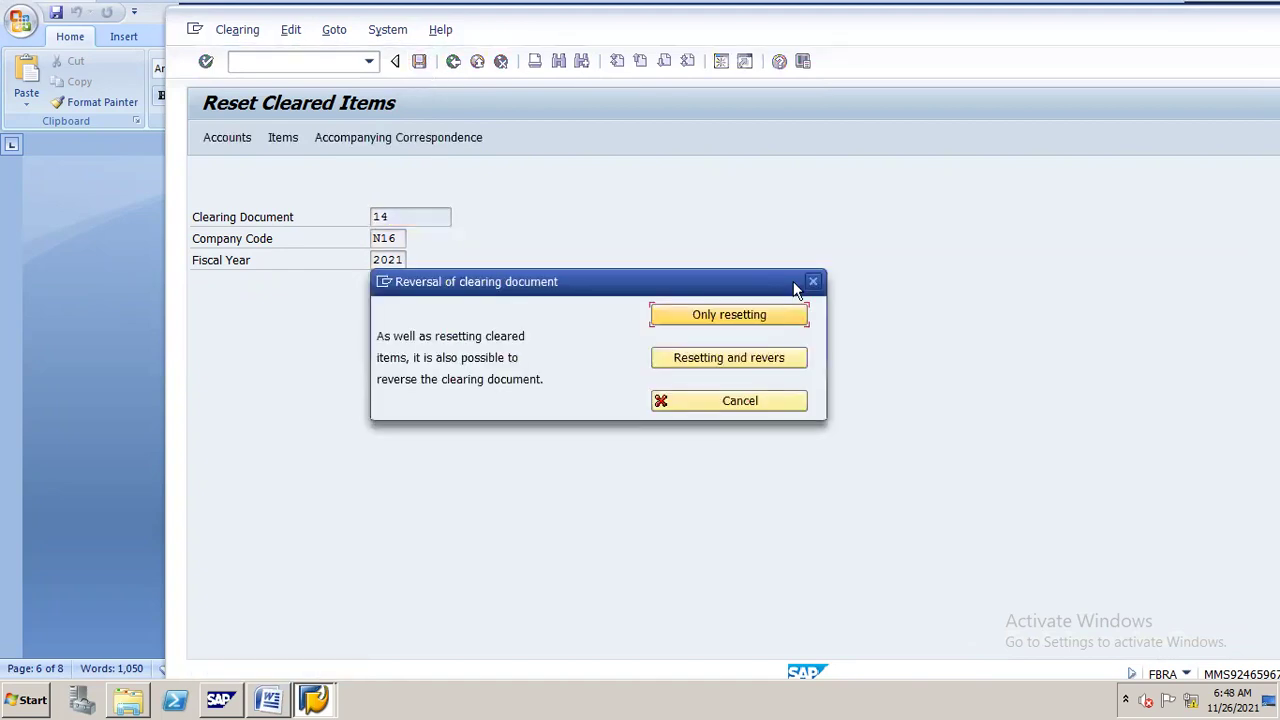
pyautogui.click(729, 358)
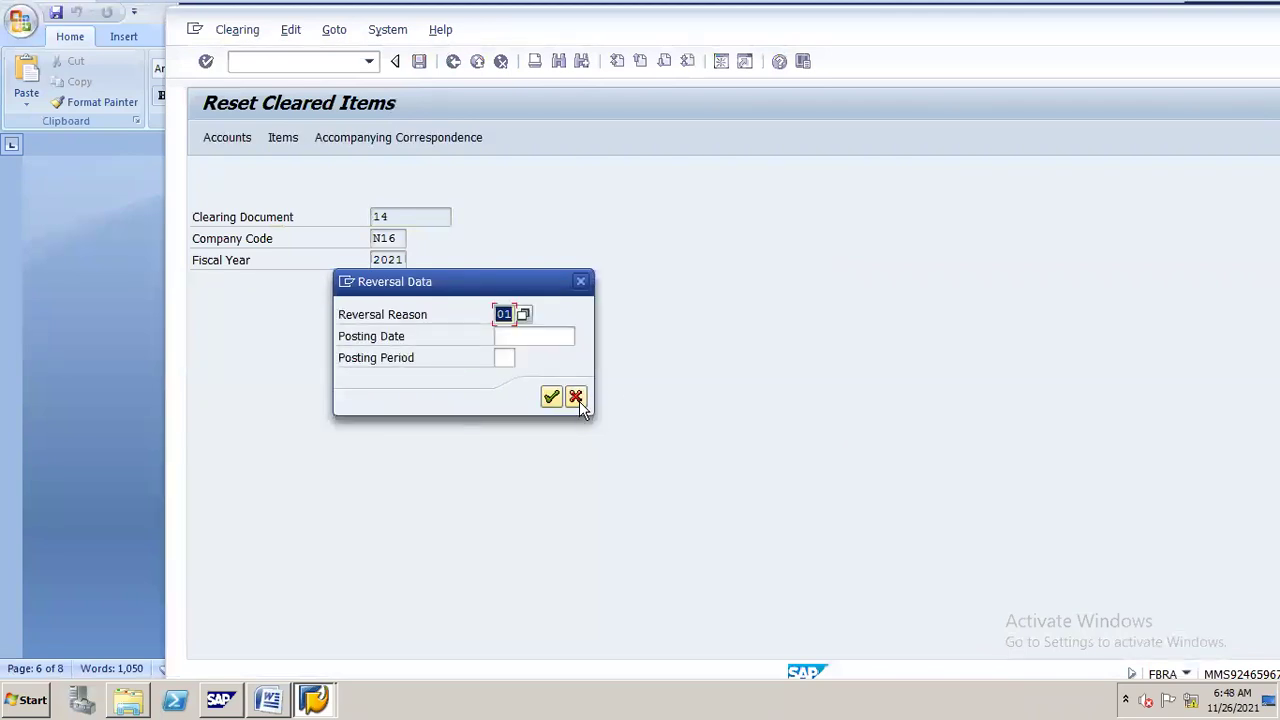
pyautogui.click(551, 397)
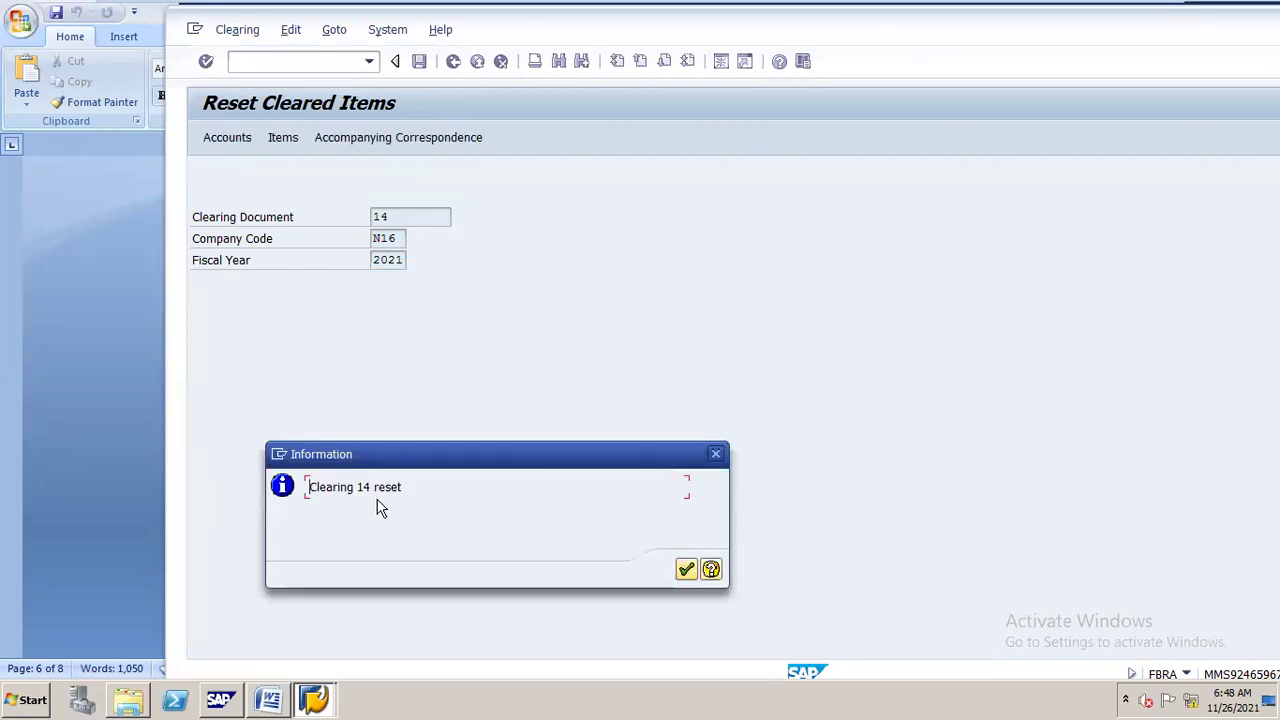
pyautogui.click(686, 569)
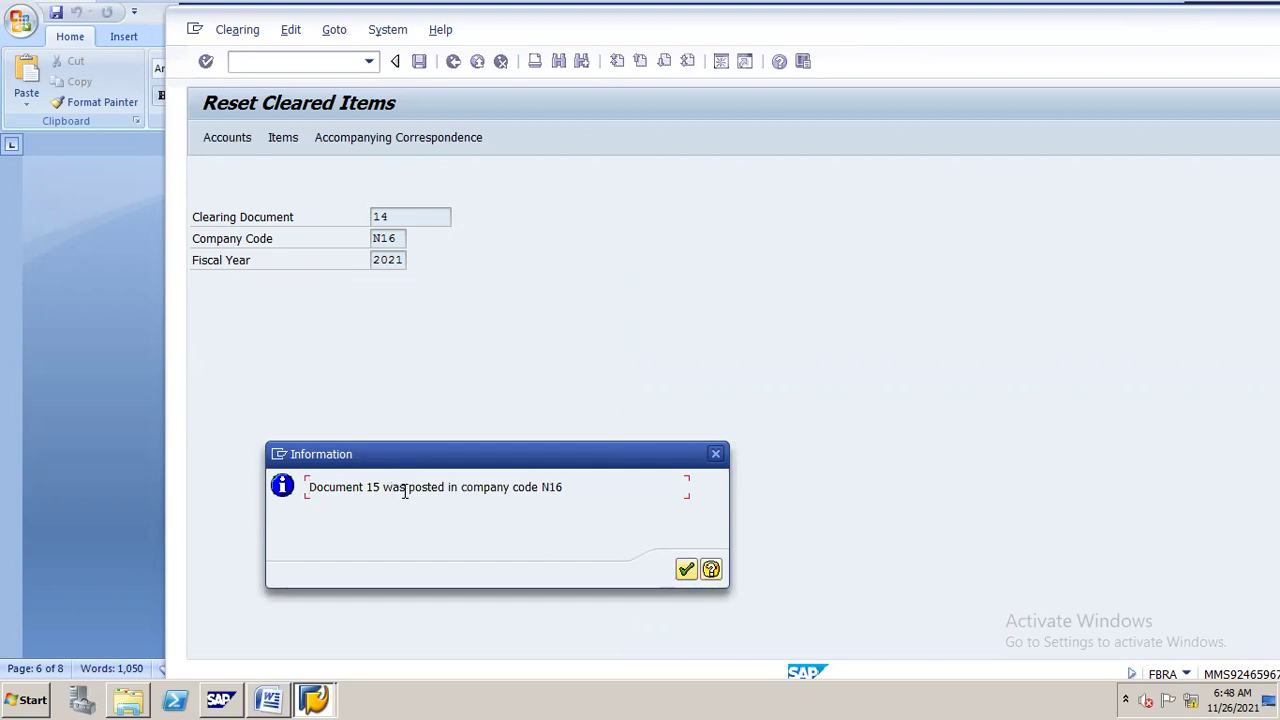
pyautogui.click(686, 571)
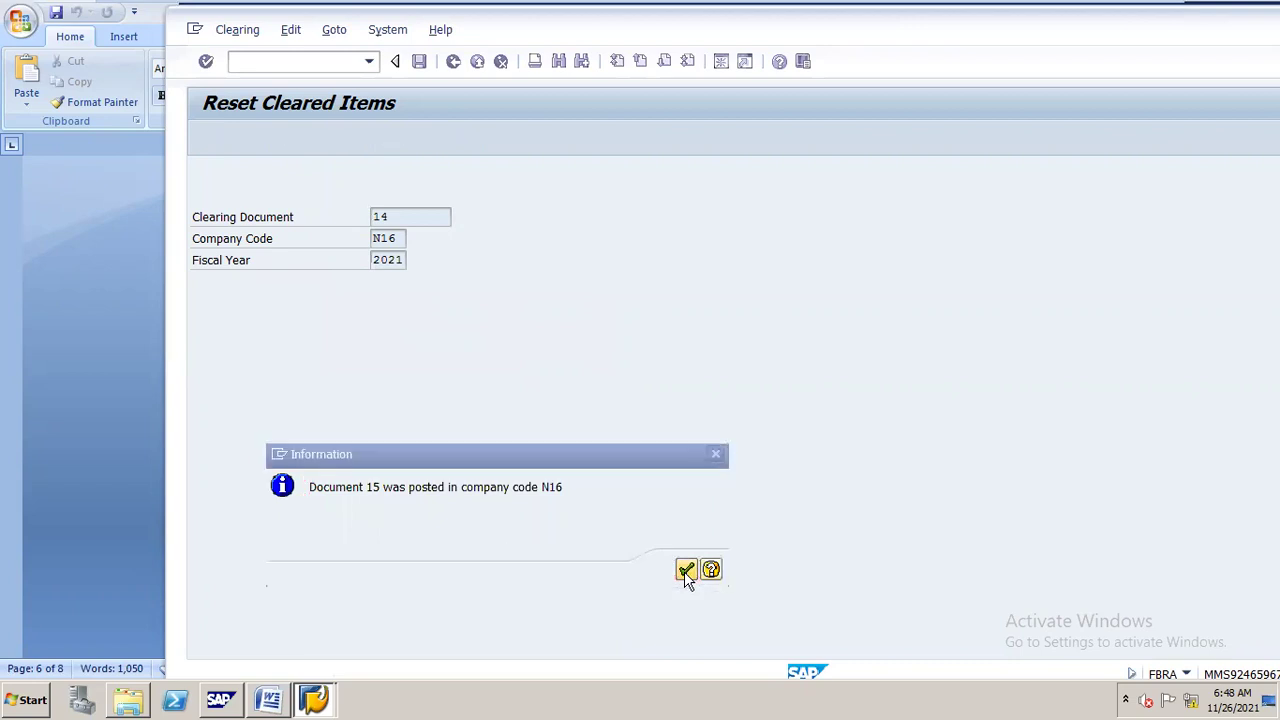
# Display document 15 of company code N16 for fiscal year 2021 in FB03 and examine its line items
pyautogui.click(328, 62)
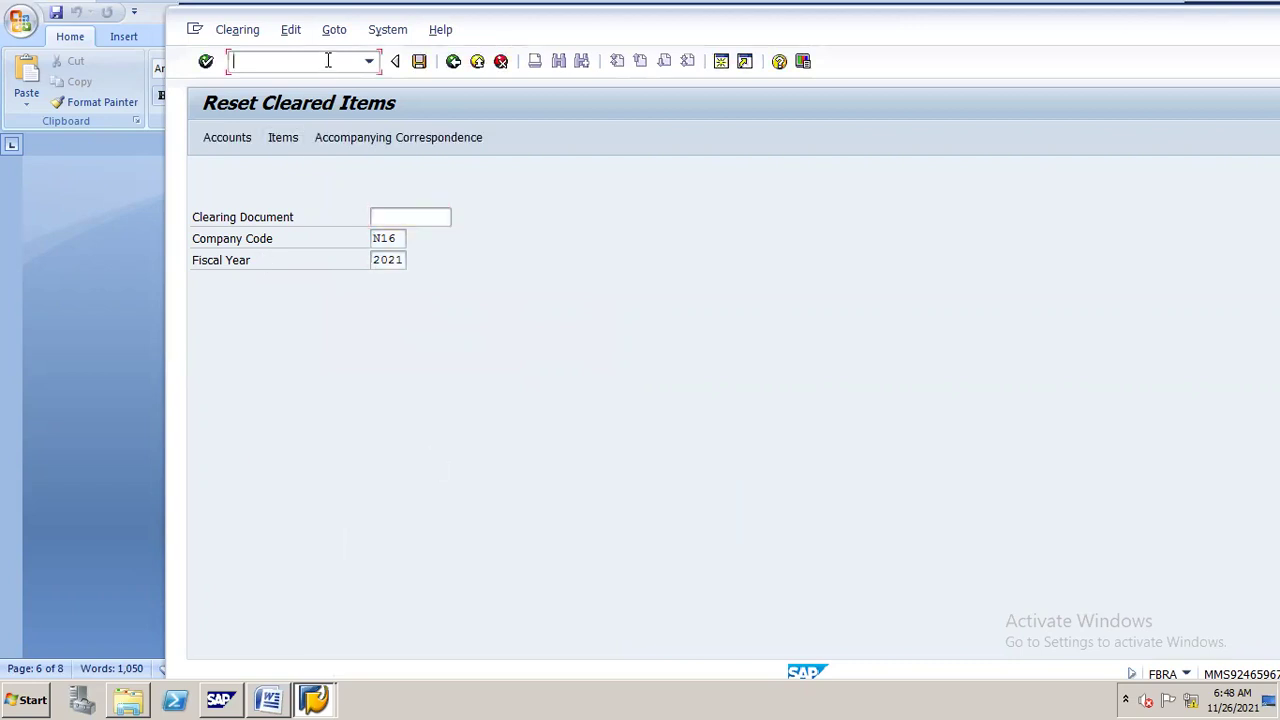
pyautogui.write('/nfb03')
pyautogui.press('Return')
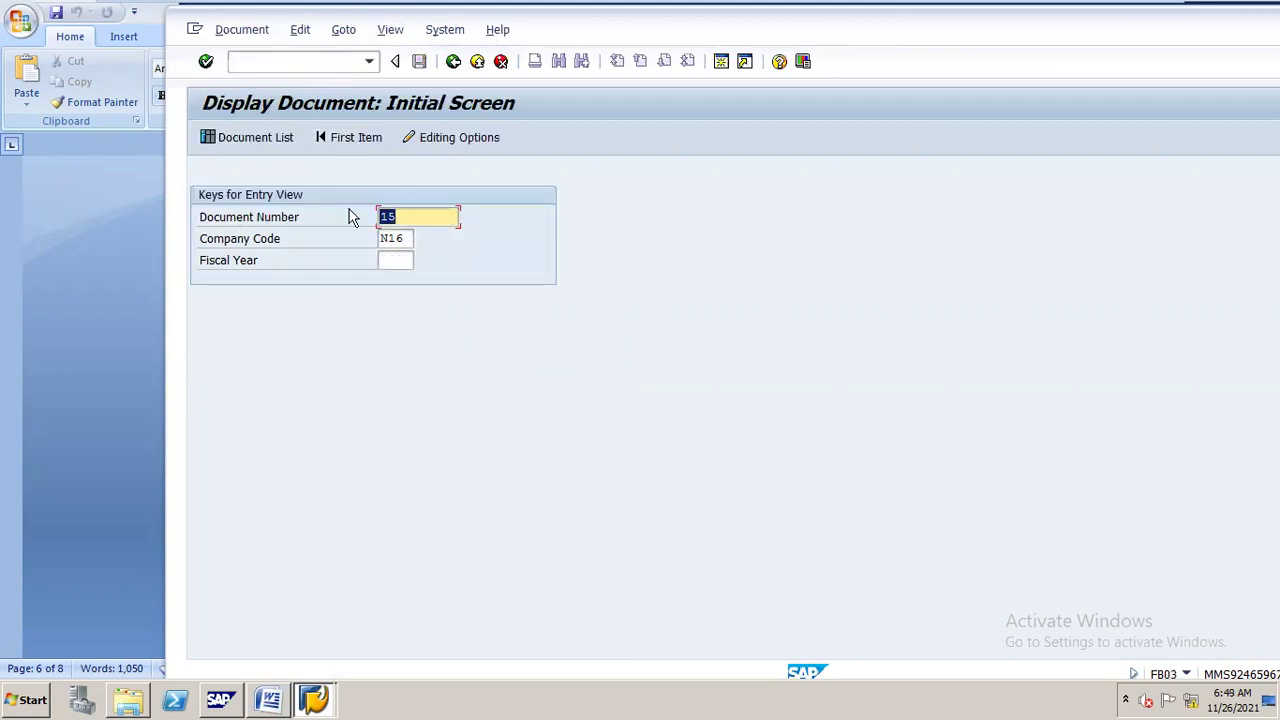
pyautogui.press('Tab')
pyautogui.press('Tab')
pyautogui.write('2021')
pyautogui.press('Return')
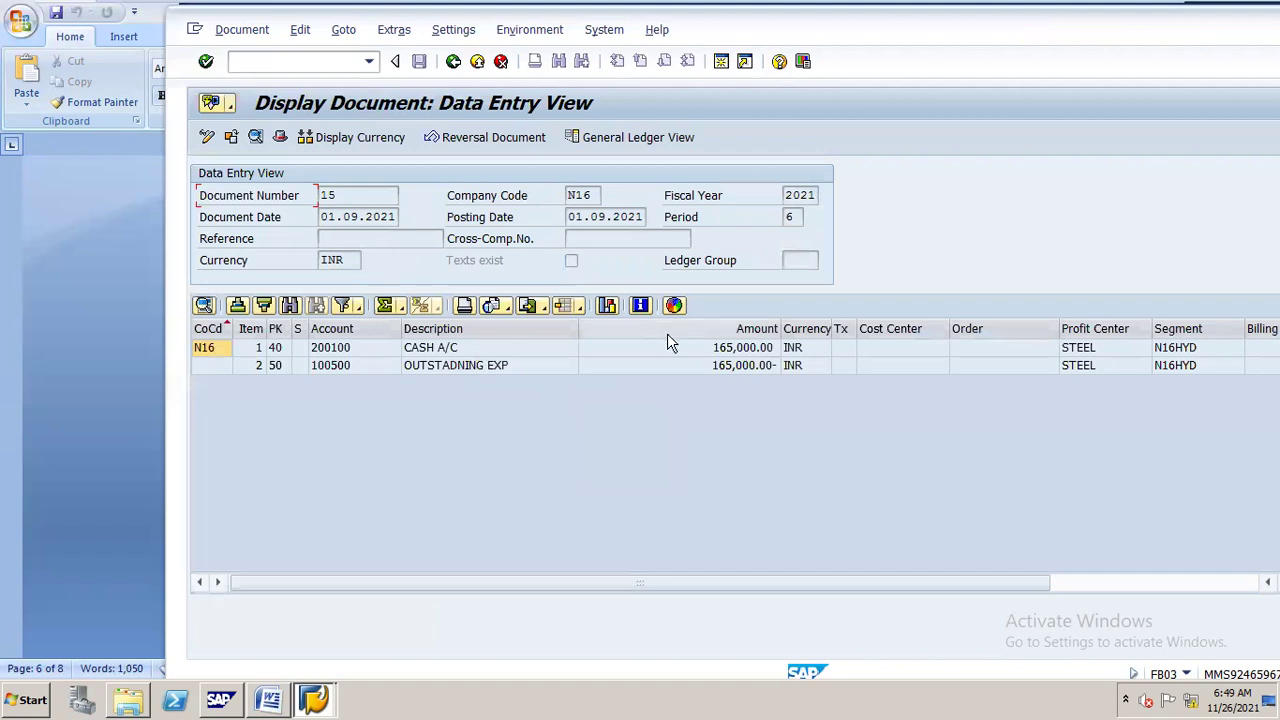
pyautogui.click(720, 349)
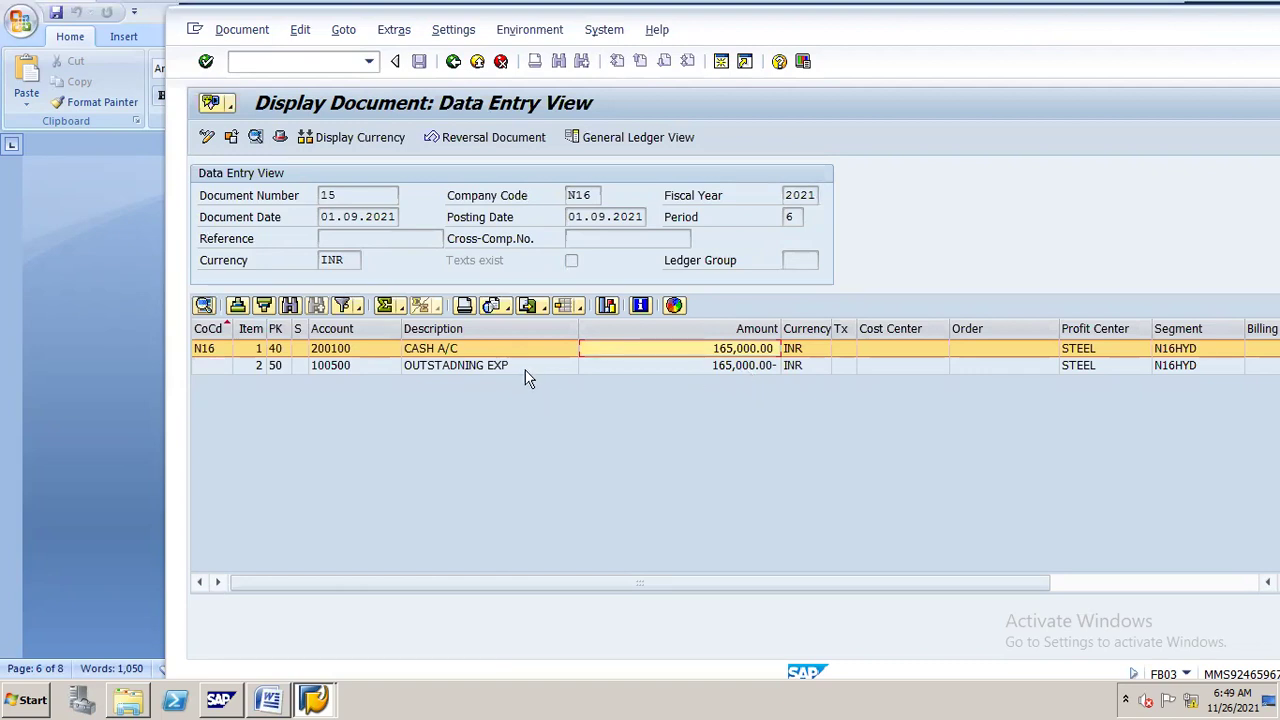
# Run the FAGLL03 line item report for open items on account 100500 in company code N16 at key date 01.09.2021
pyautogui.click(318, 63)
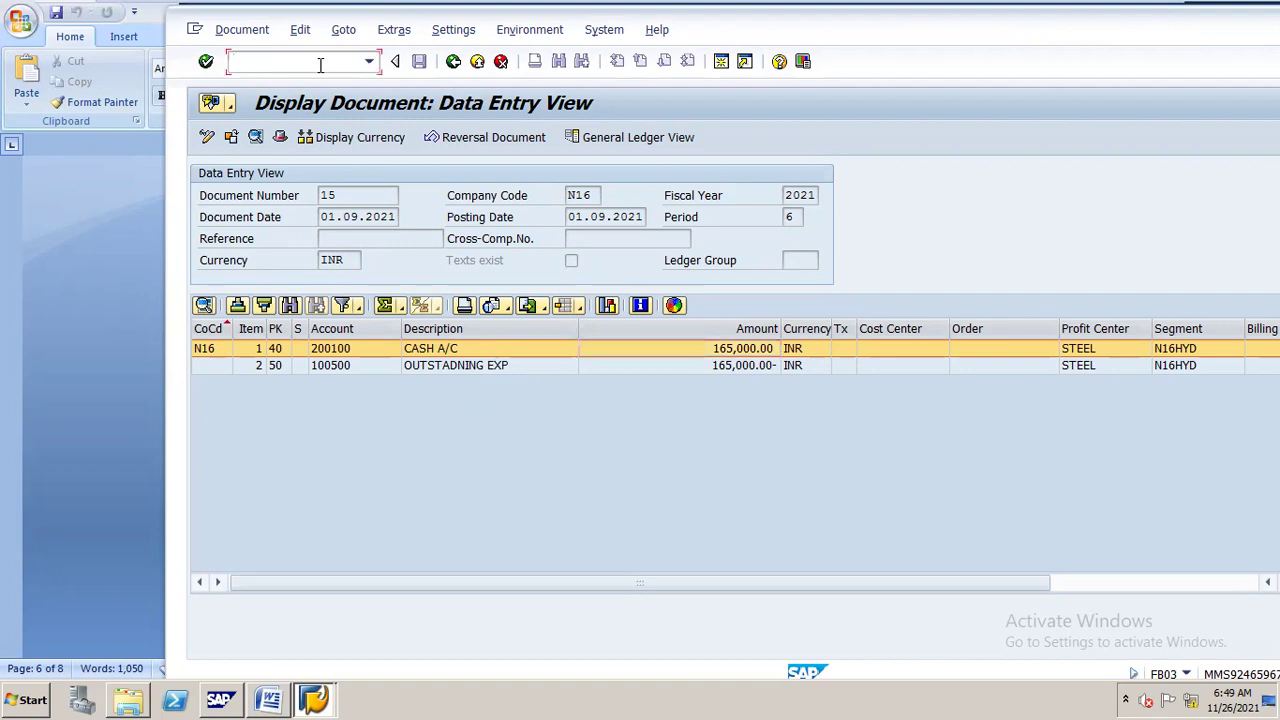
pyautogui.write('/nfagll03')
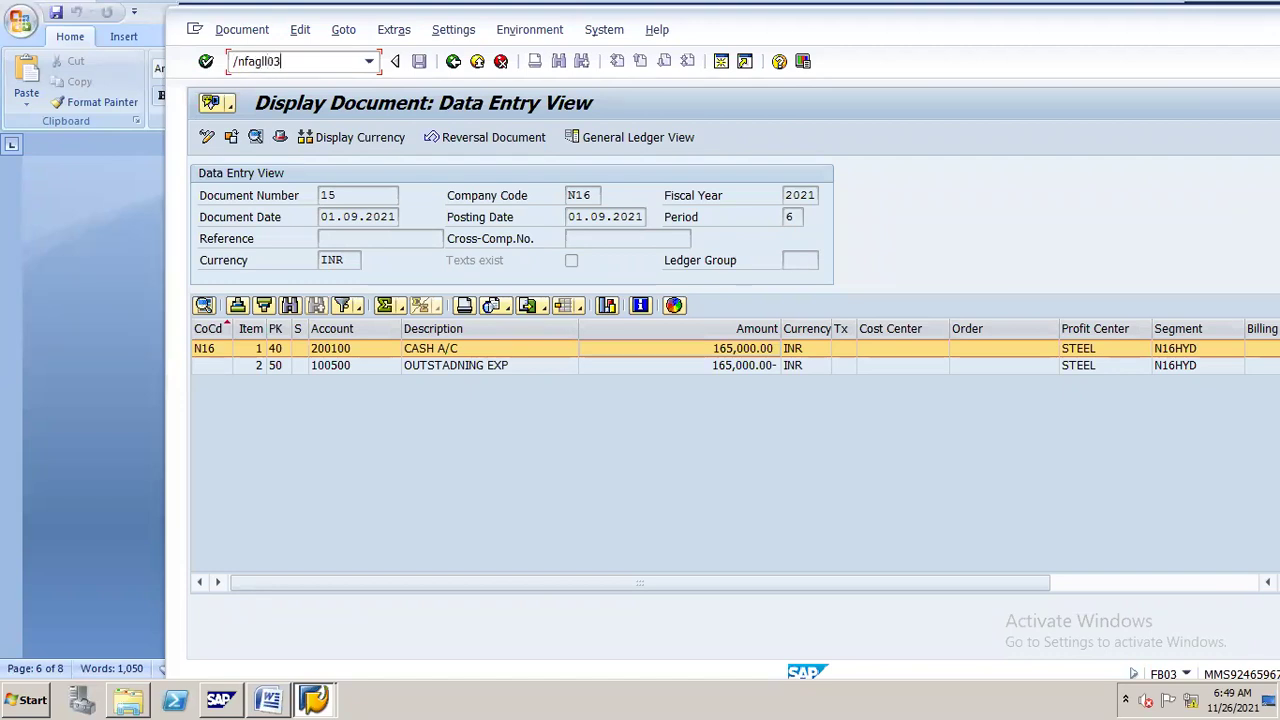
pyautogui.press('Return')
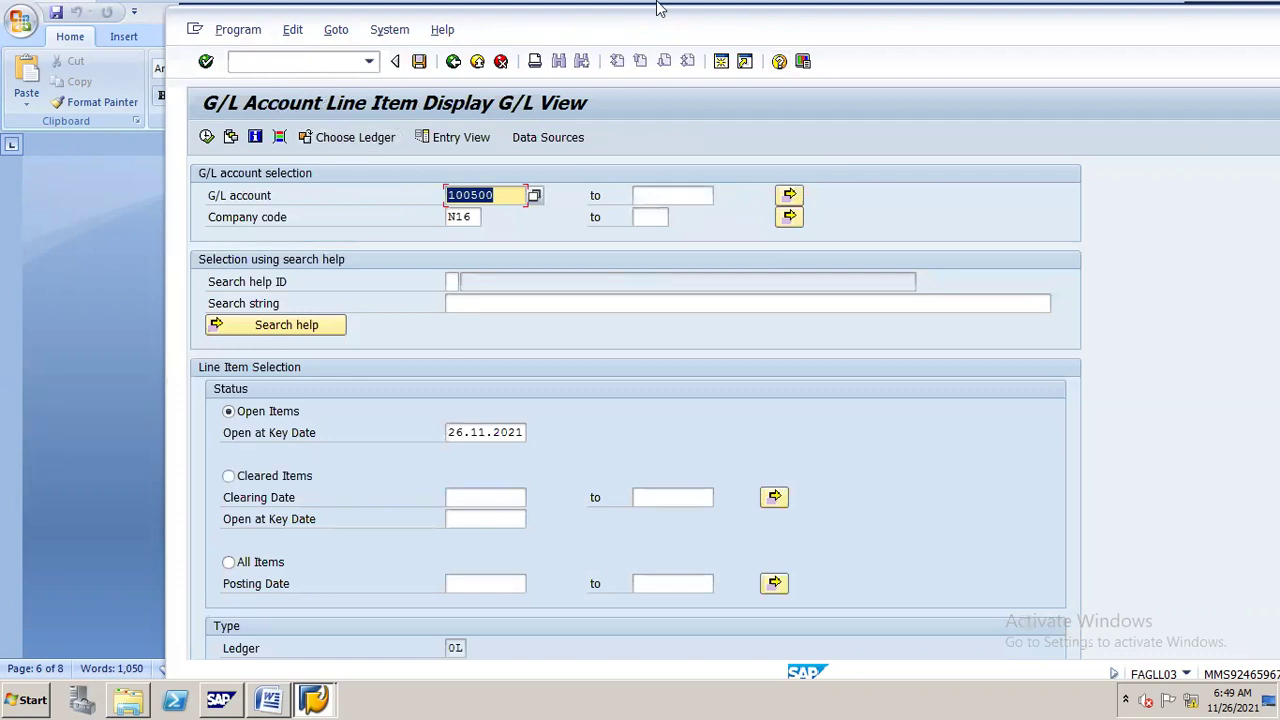
pyautogui.doubleClick(926, 29)
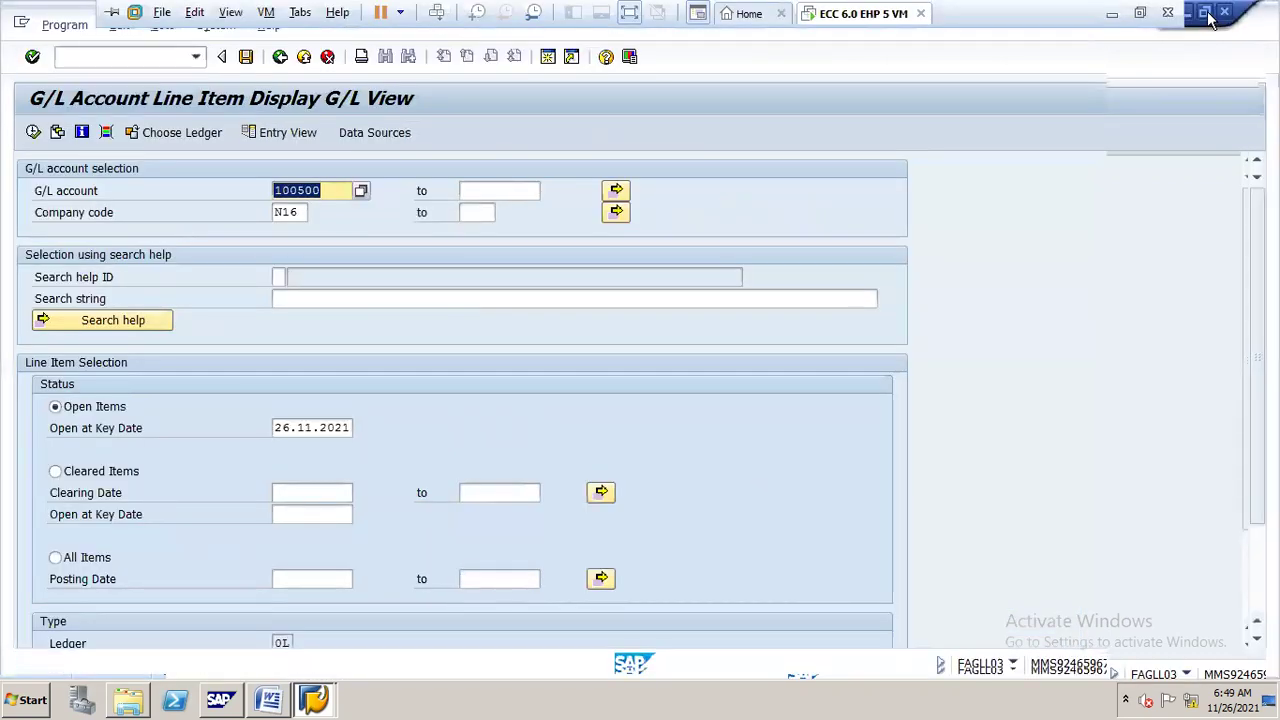
pyautogui.press('super+Down')
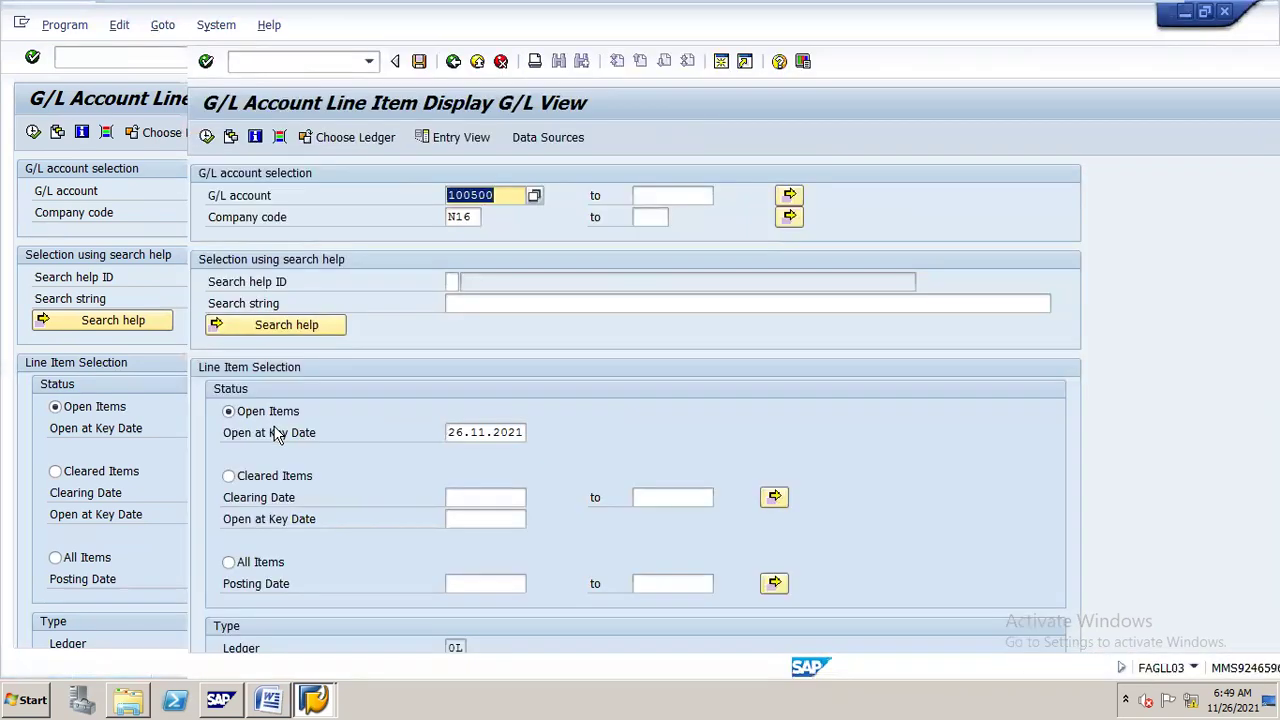
pyautogui.doubleClick(870, 25)
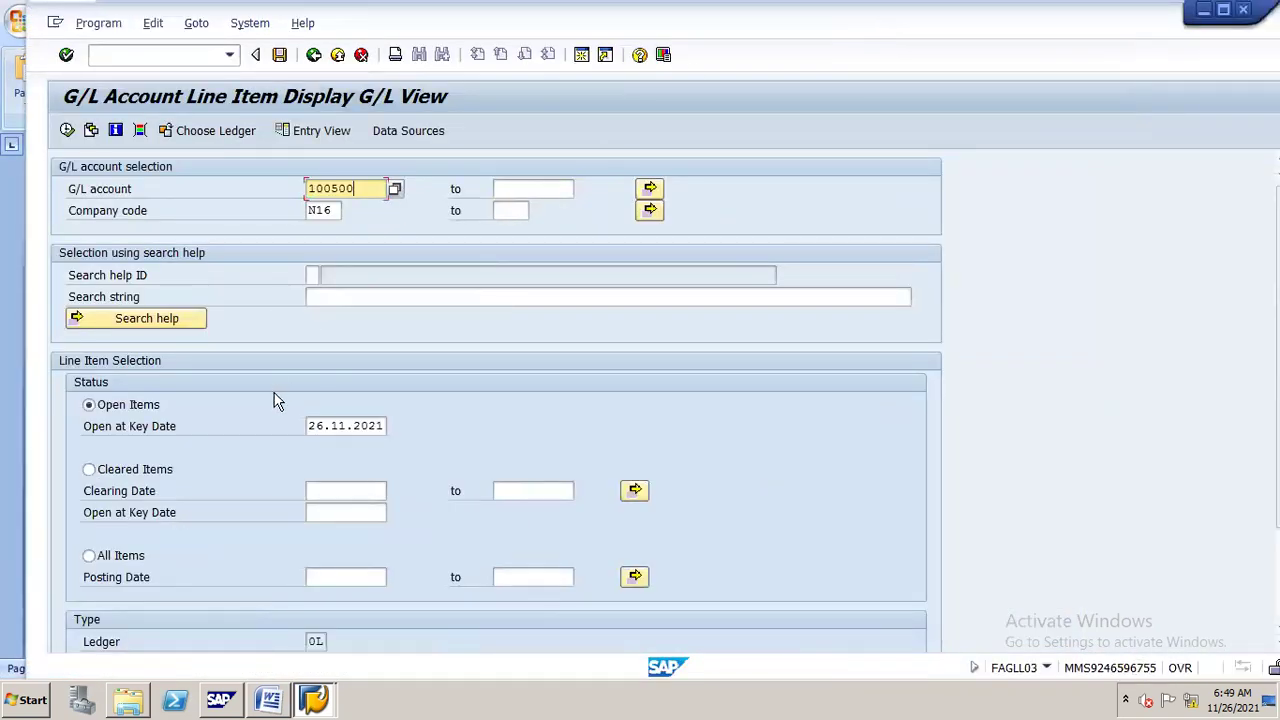
pyautogui.click(314, 427)
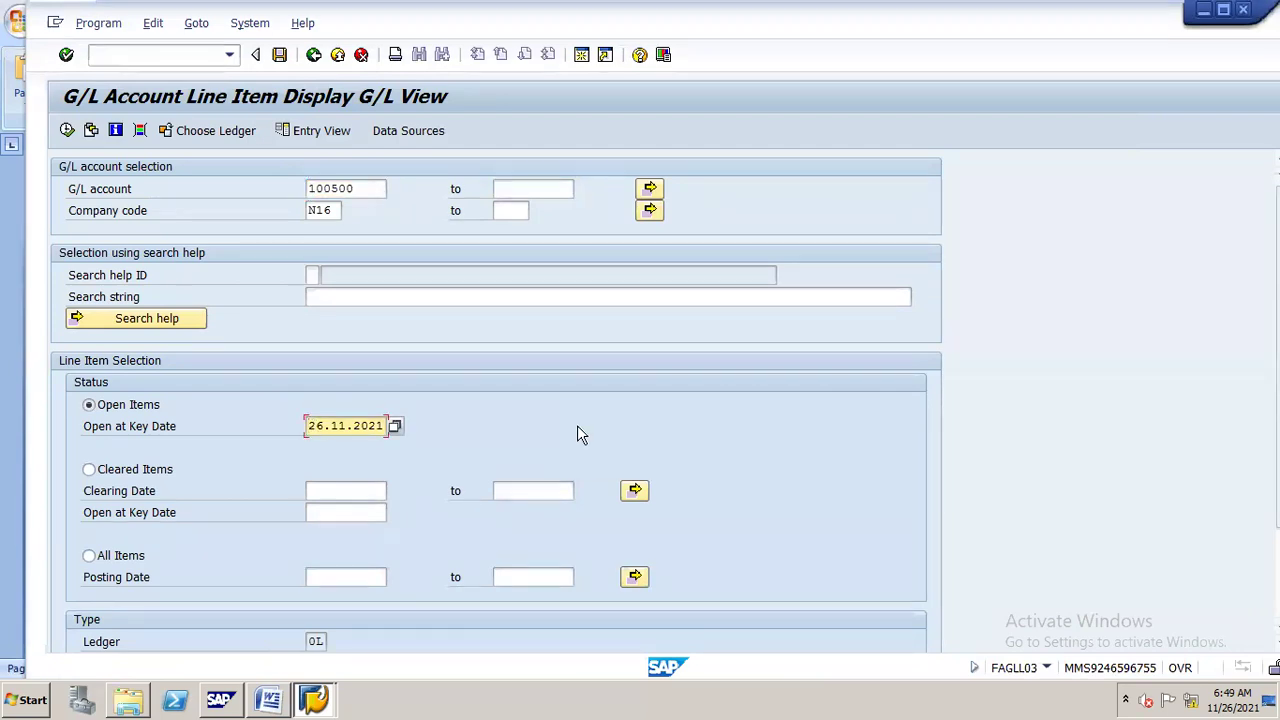
pyautogui.write('01.09.2021')
pyautogui.press('F8')
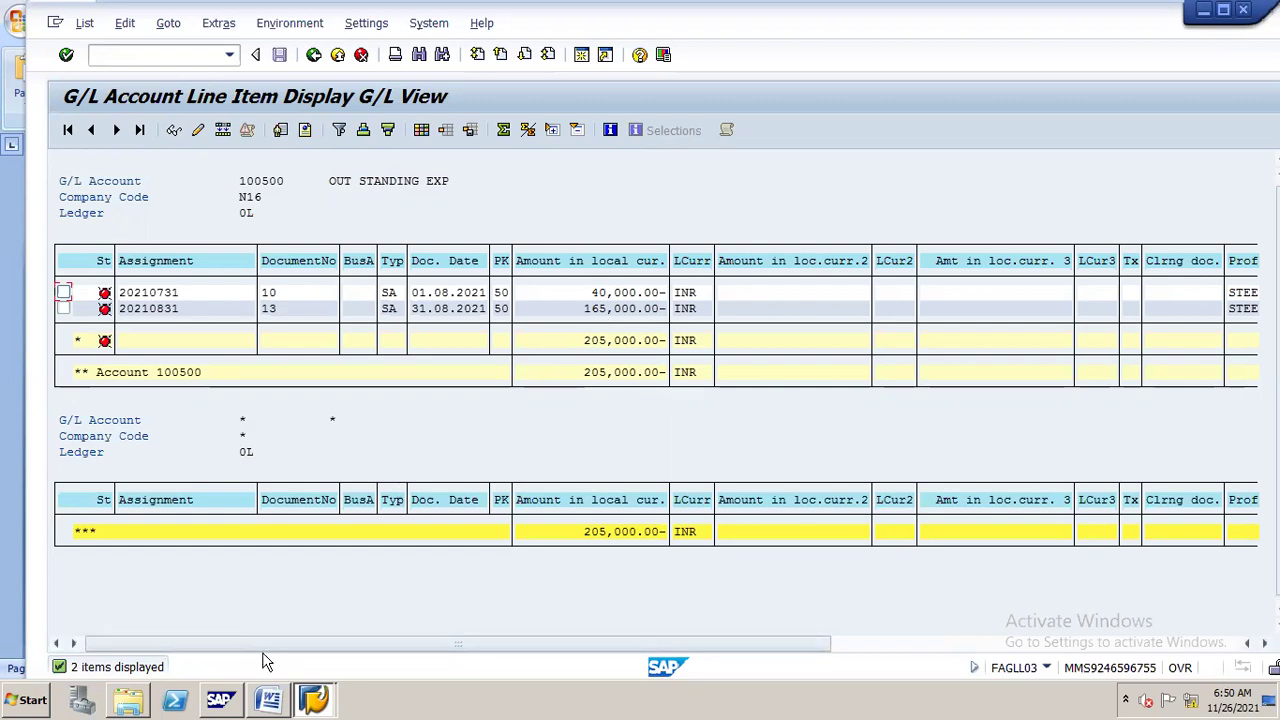
pyautogui.moveTo(1120, 20)
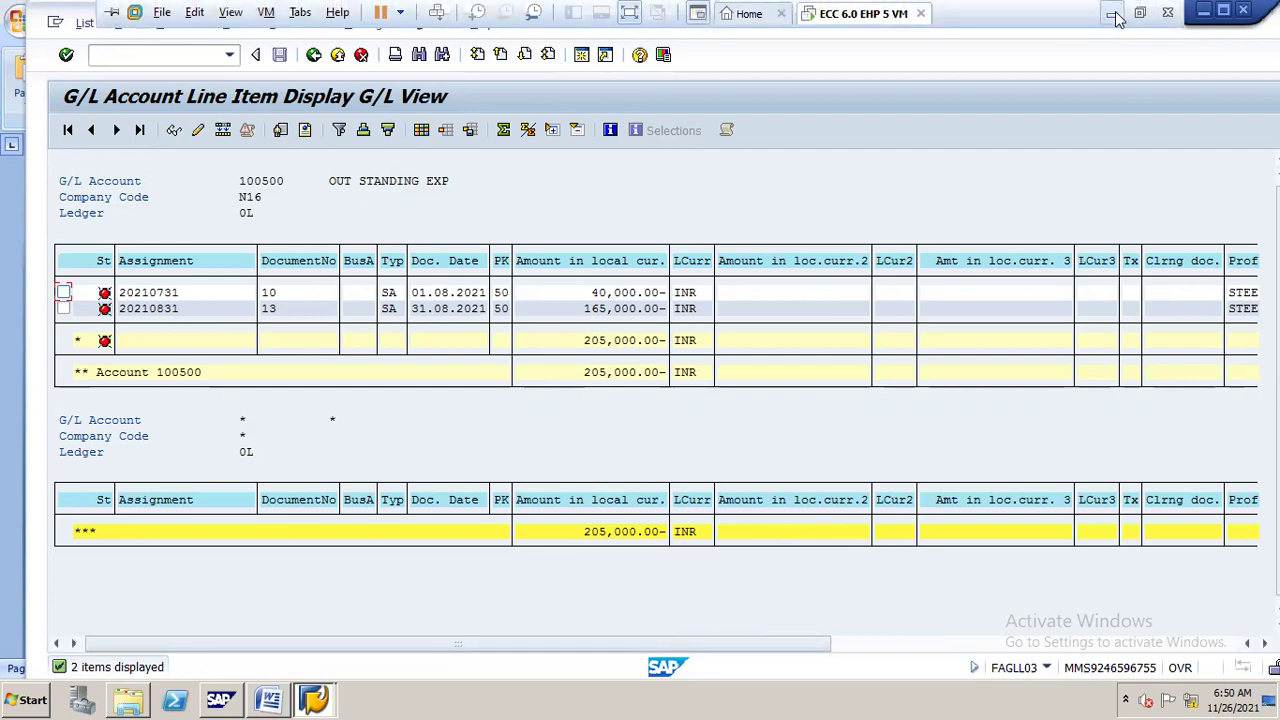
pyautogui.click(1117, 17)
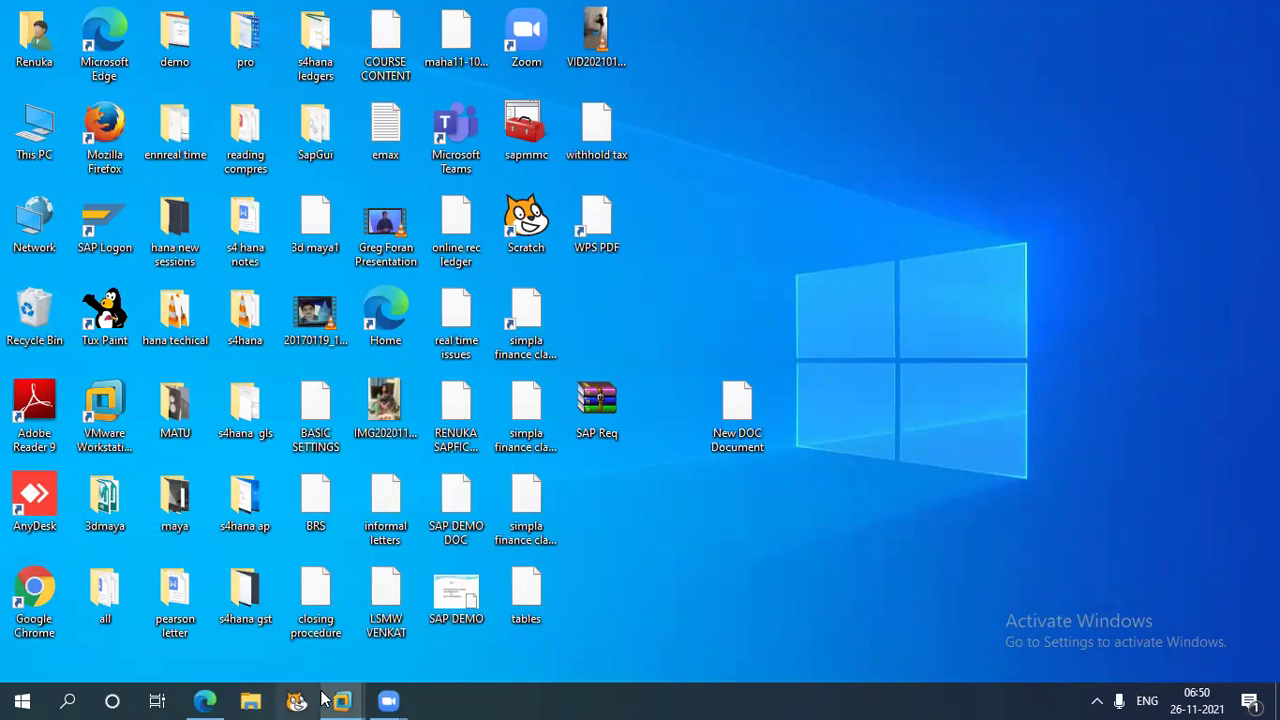
pyautogui.moveTo(343, 698)
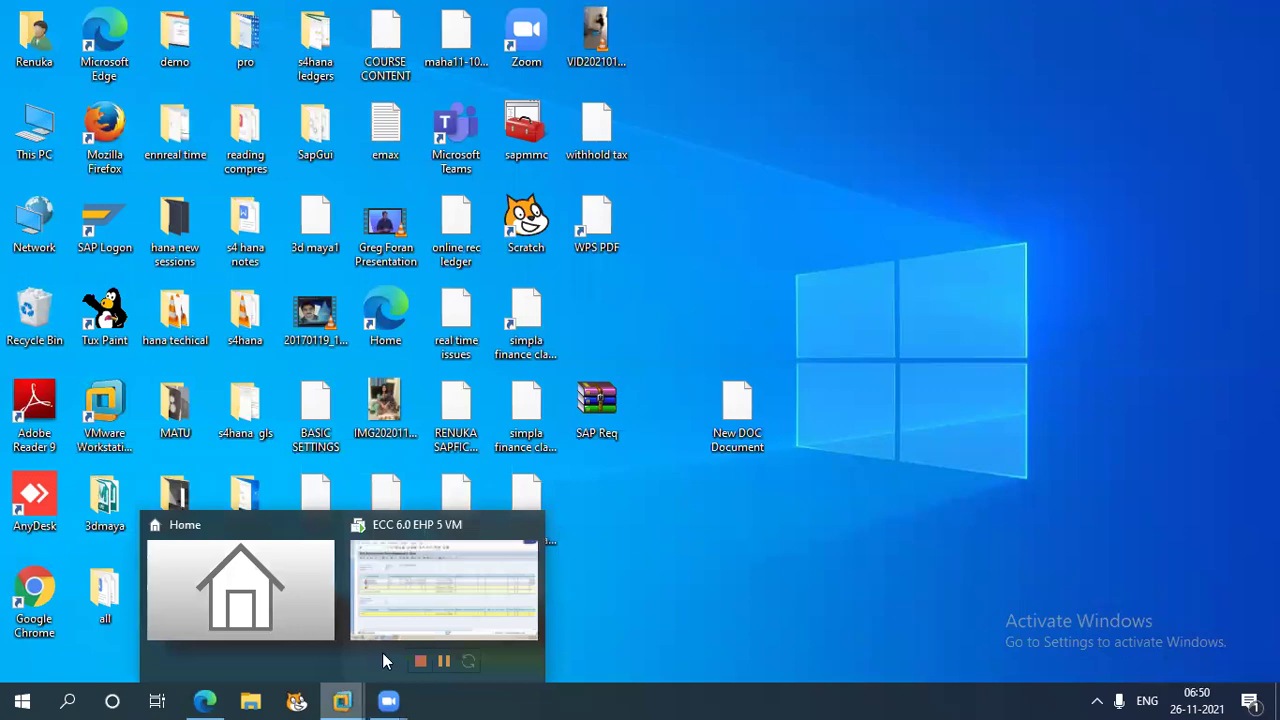
pyautogui.click(443, 610)
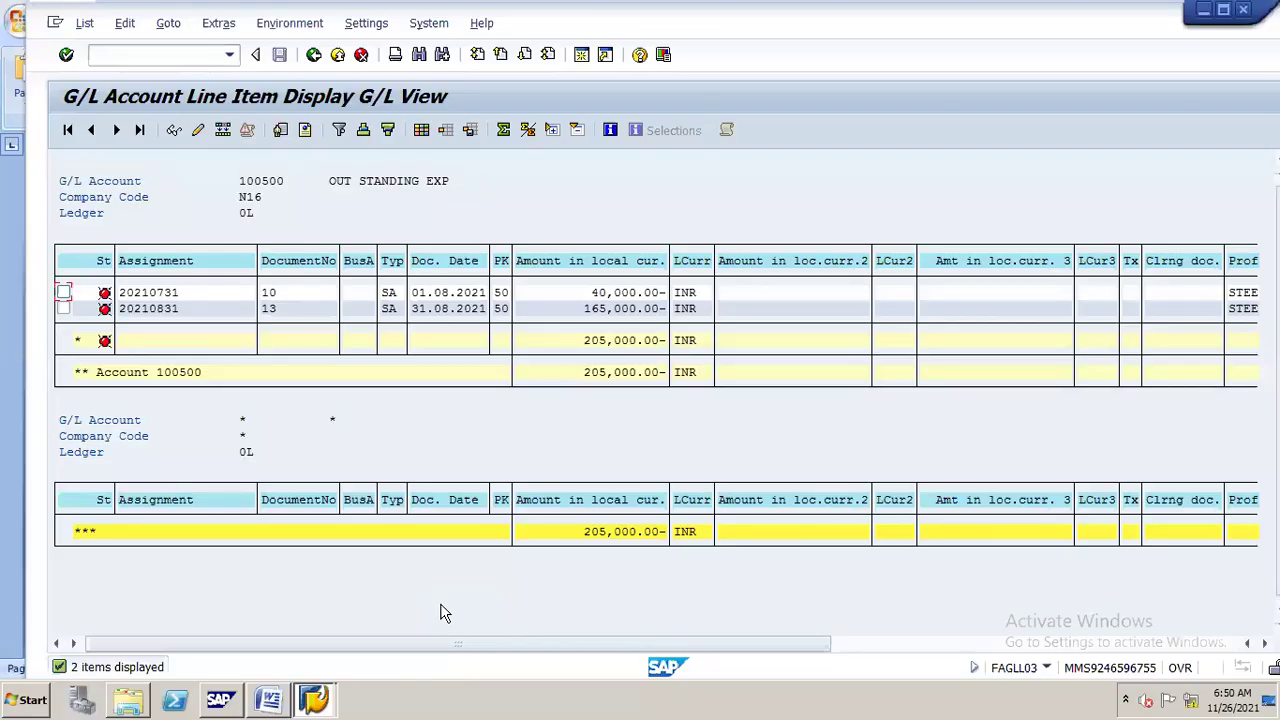
# Switch to the month ending provisions document in Word and review the list of five reversal types
pyautogui.click(272, 695)
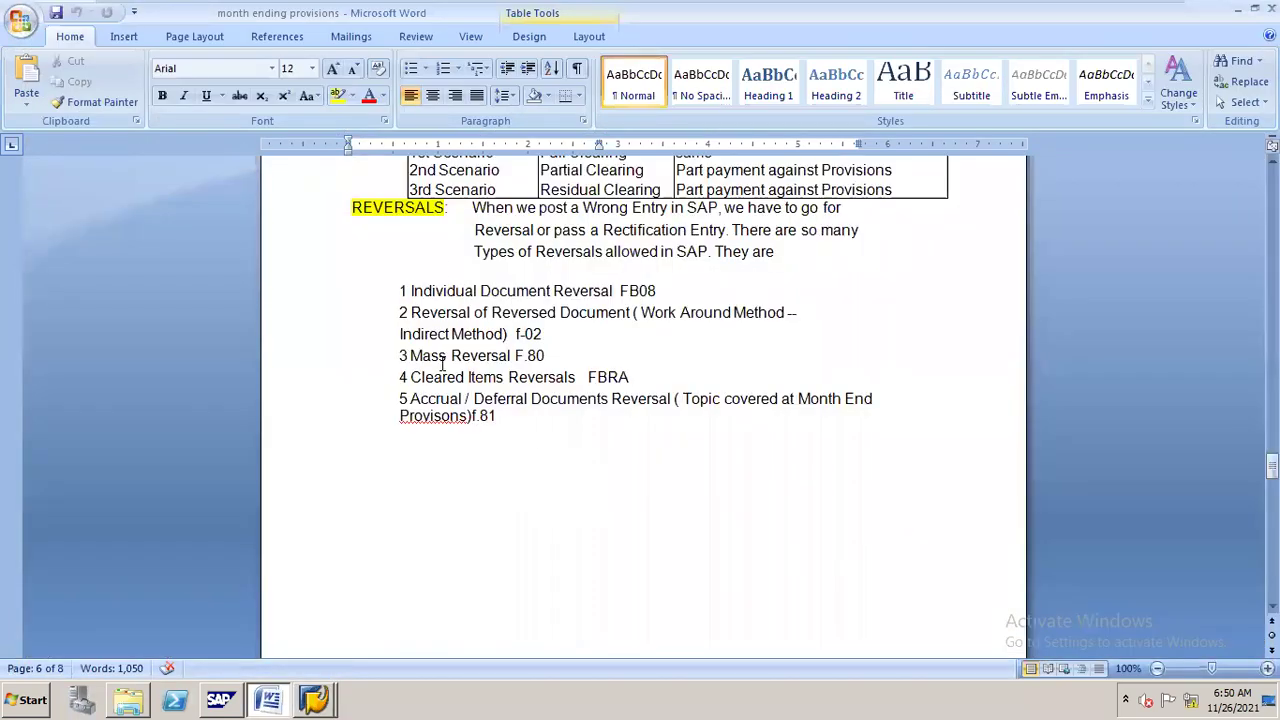
pyautogui.moveTo(406, 281); pyautogui.dragTo(507, 422)
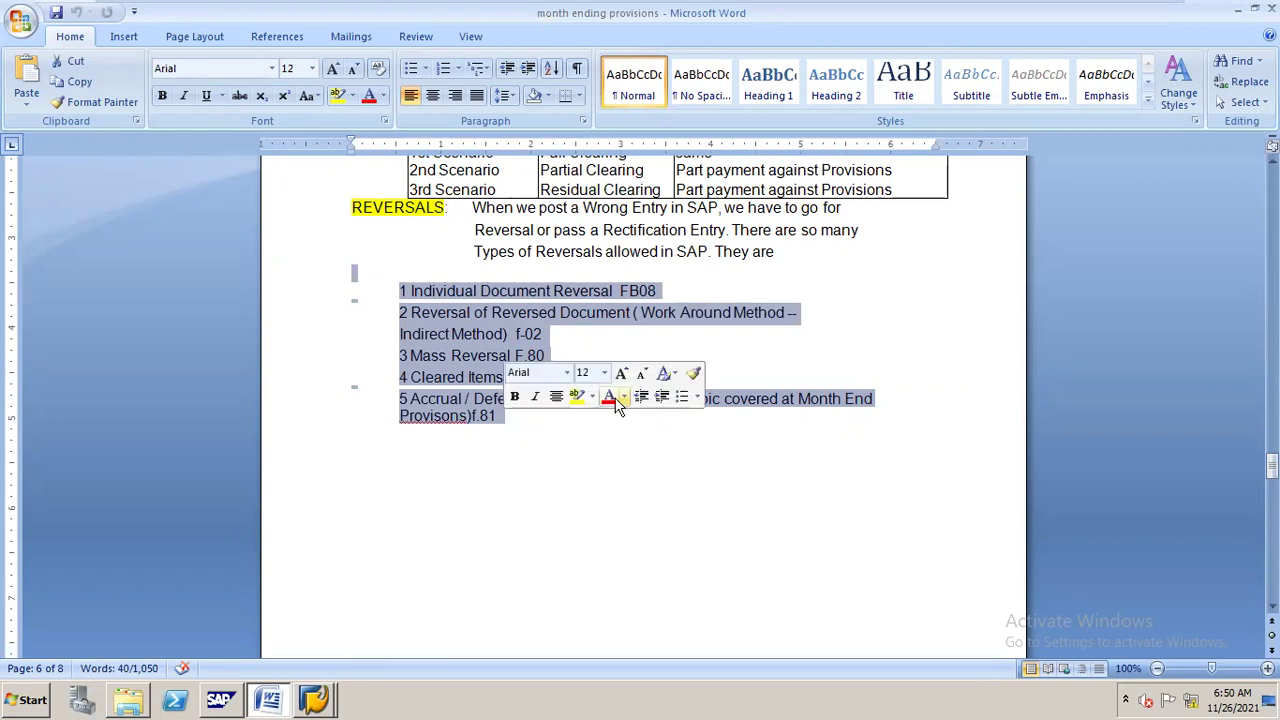
pyautogui.click(595, 446)
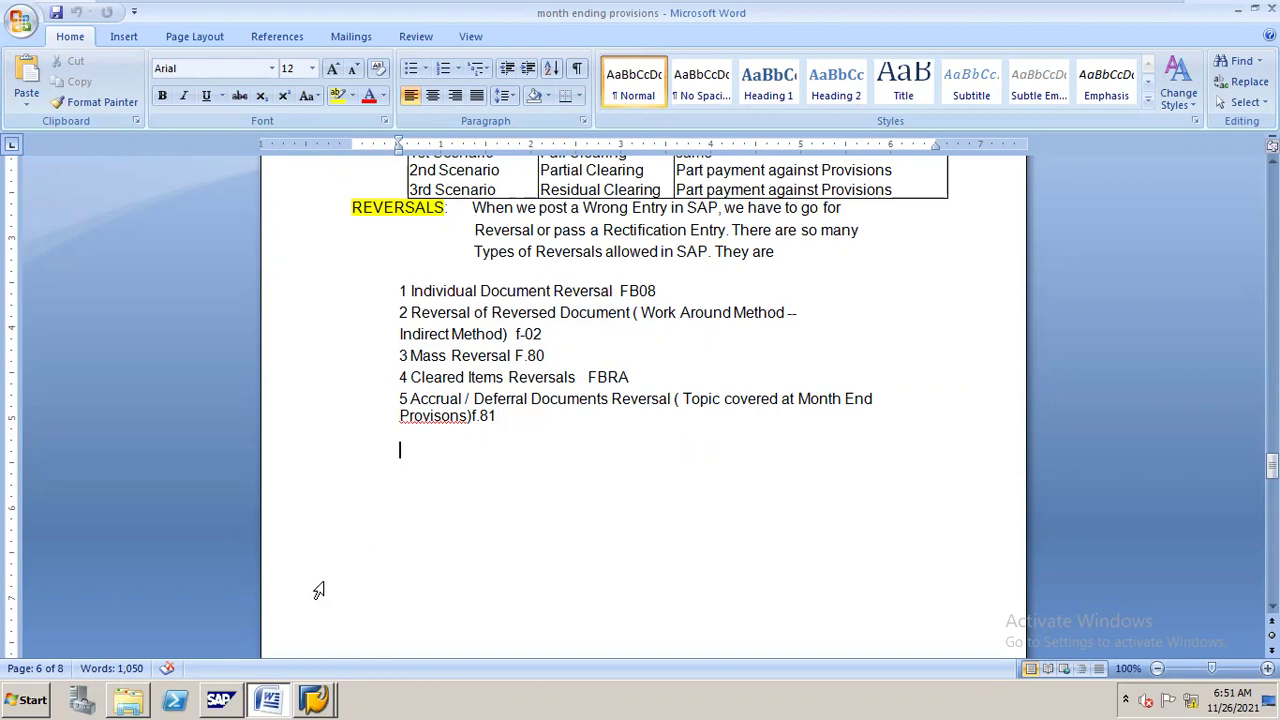
# Switch back to SAP and display document 13 in FB03 to examine its line items
pyautogui.click(318, 692)
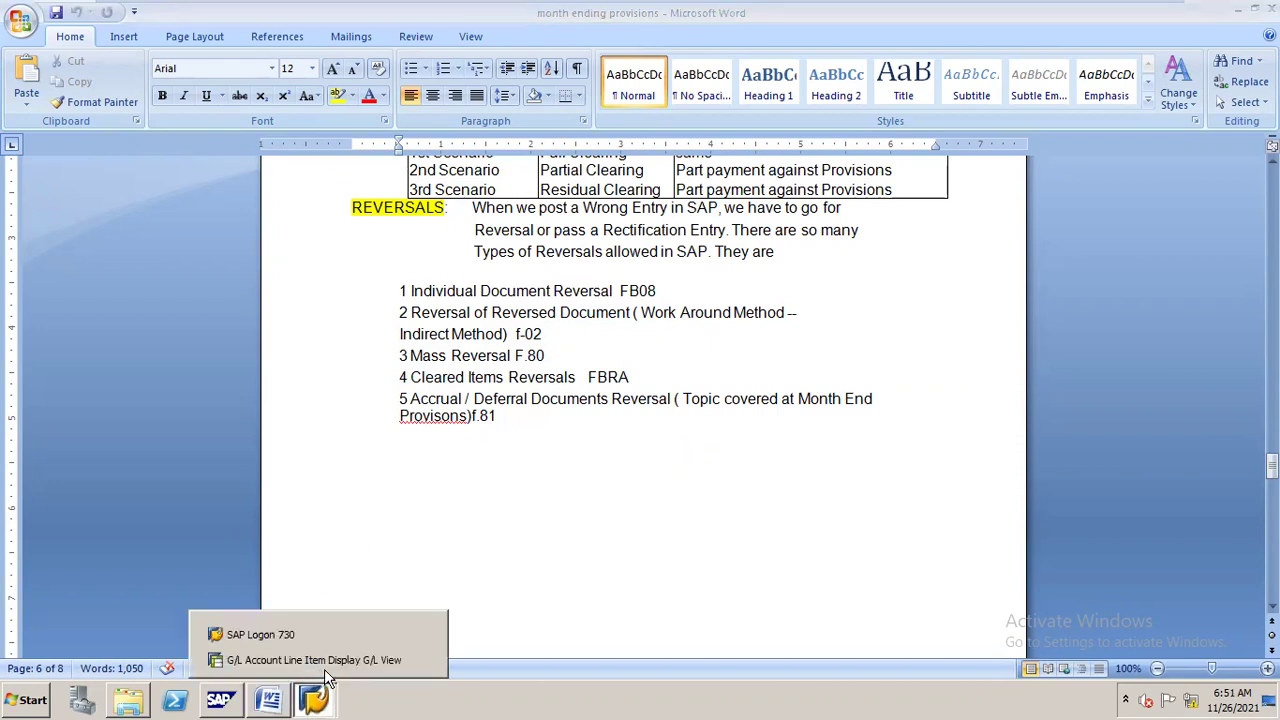
pyautogui.click(332, 661)
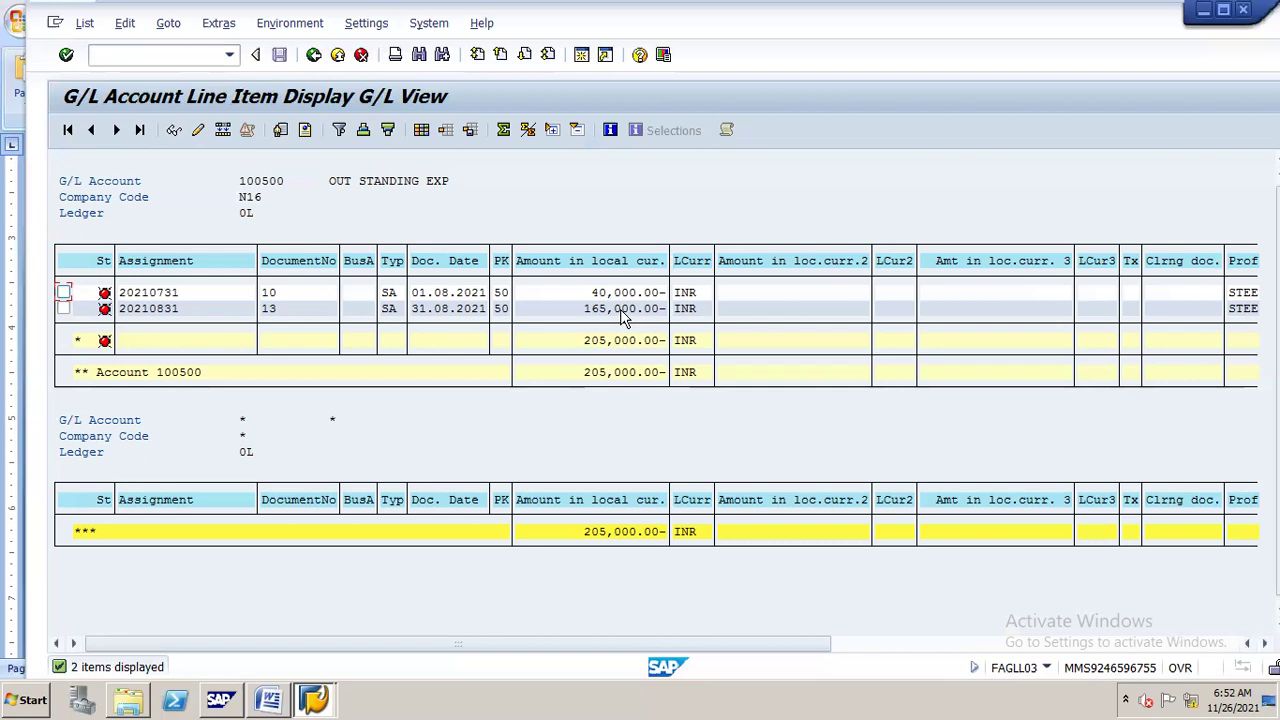
pyautogui.click(184, 53)
pyautogui.write('/nfb03')
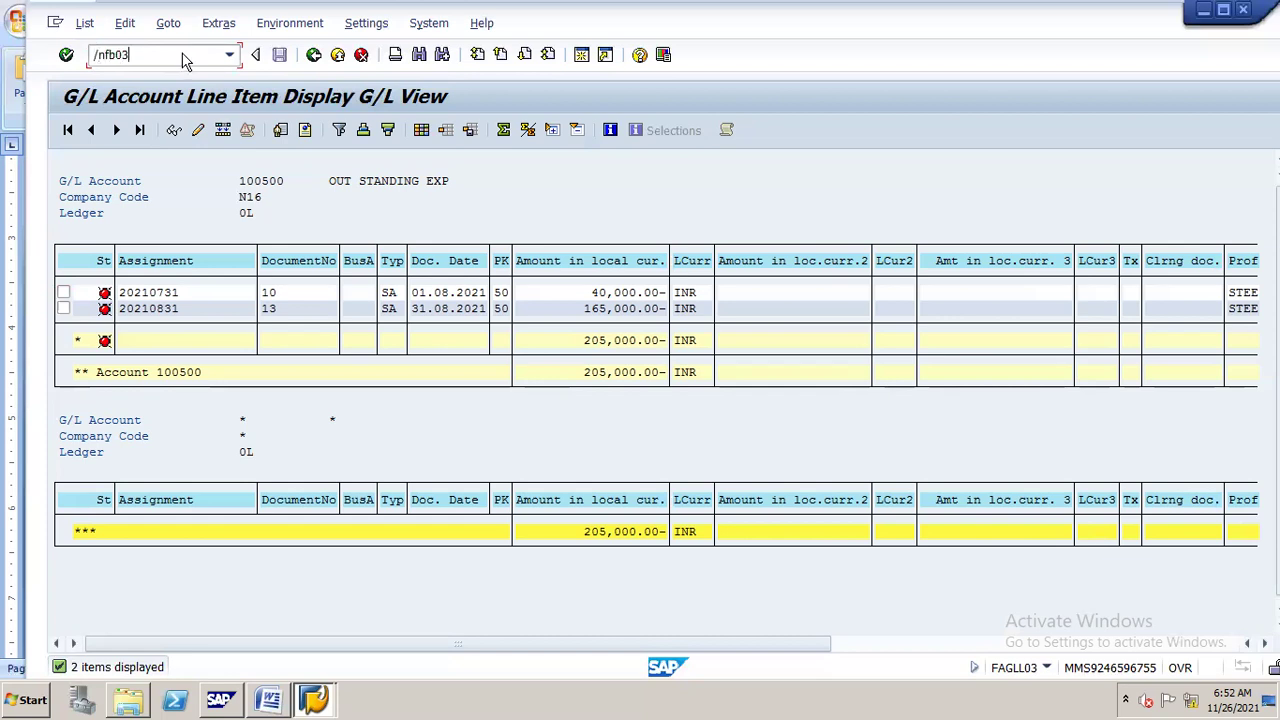
pyautogui.press('Return')
pyautogui.write('13')
pyautogui.click(196, 137)
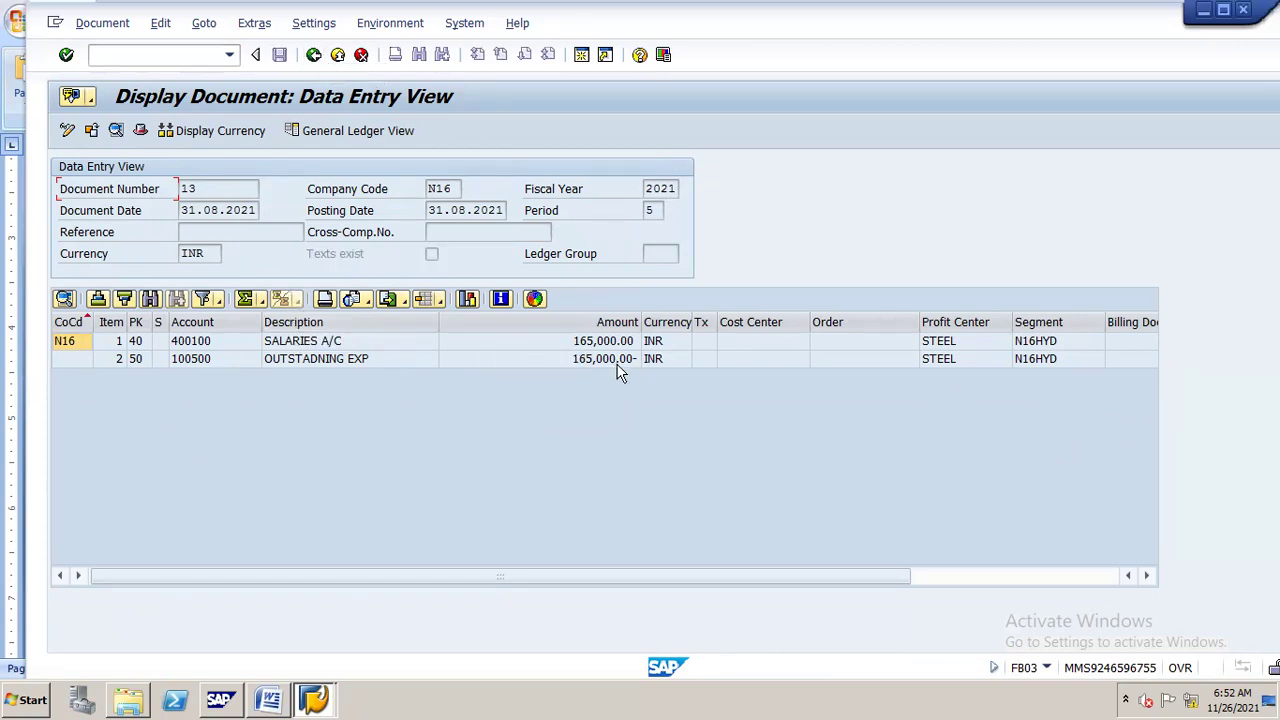
# Return to the FB03 document selection and display document 14 to examine its line items
pyautogui.click(313, 55)
pyautogui.write('14')
pyautogui.press('Return')
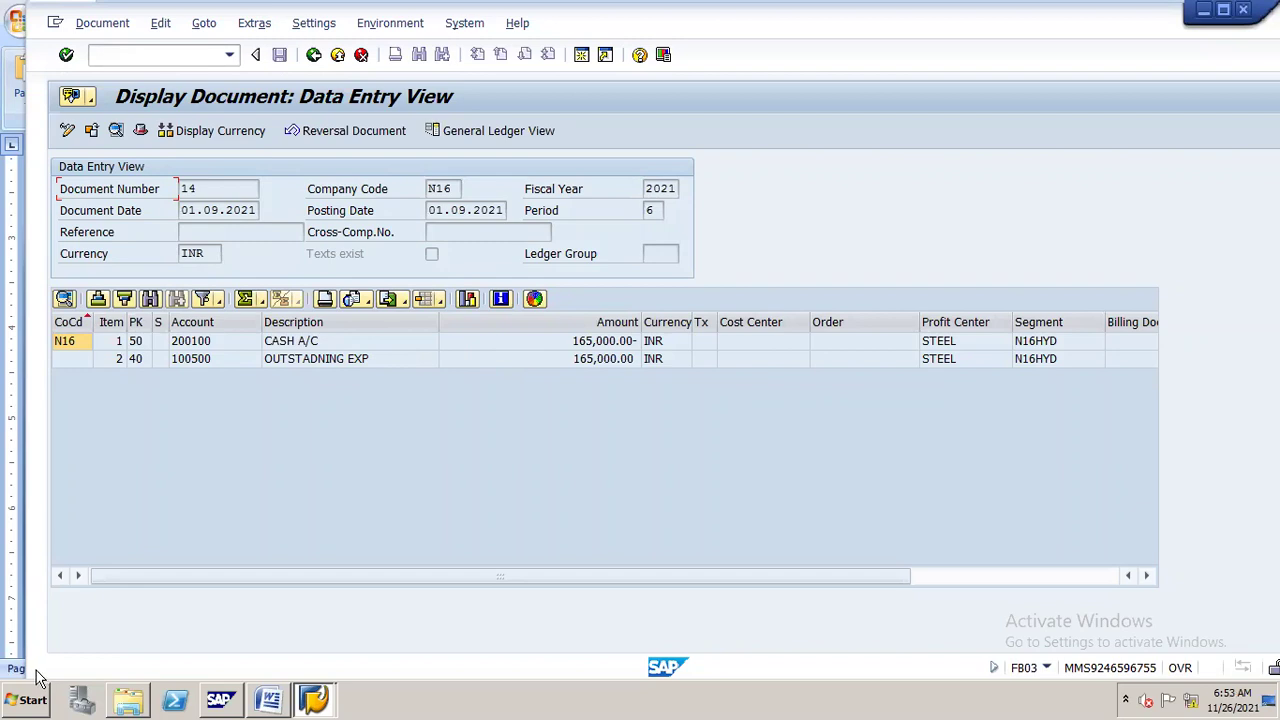
# Start Microsoft Office Excel 2007 with a blank workbook and maximize its window
pyautogui.click(28, 699)
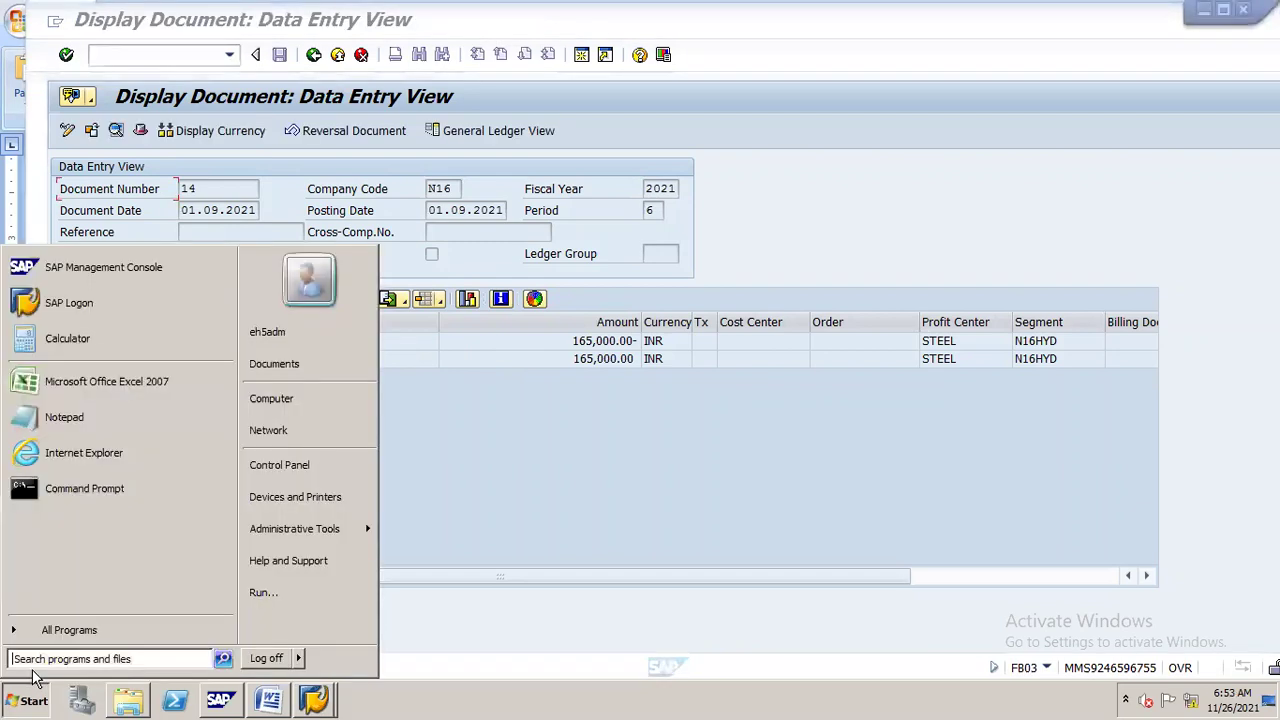
pyautogui.click(114, 381)
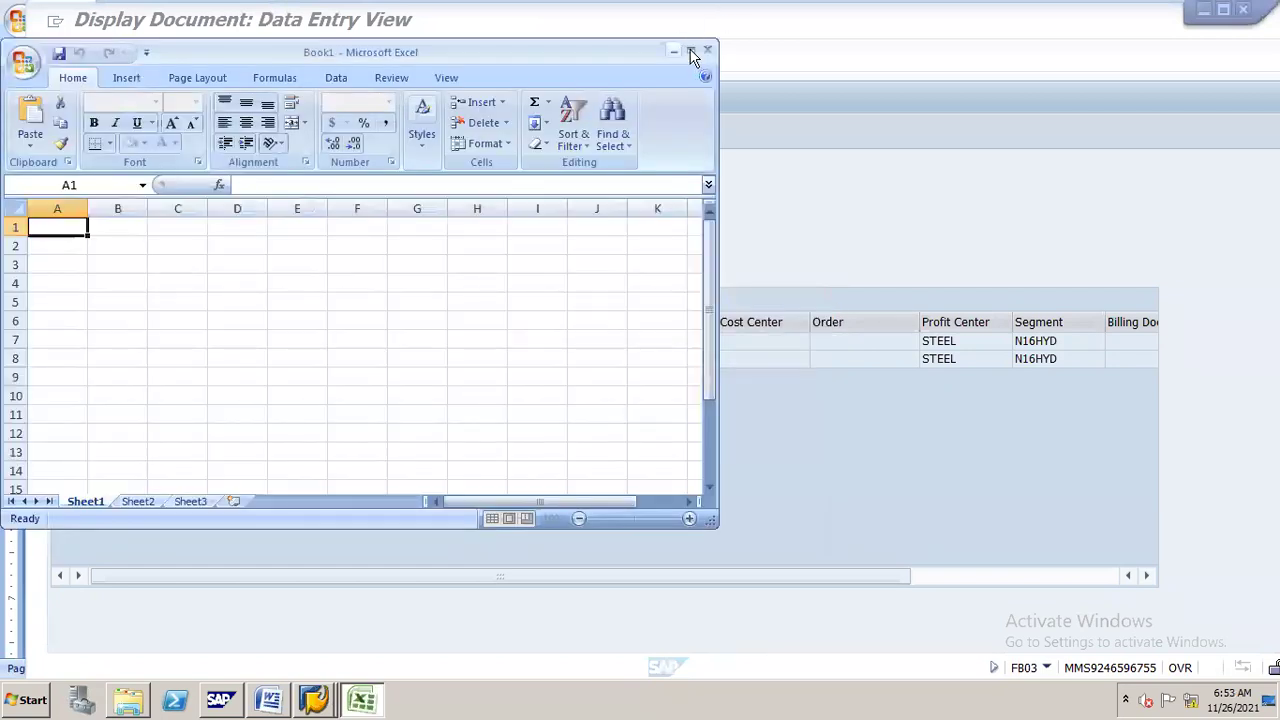
pyautogui.click(689, 52)
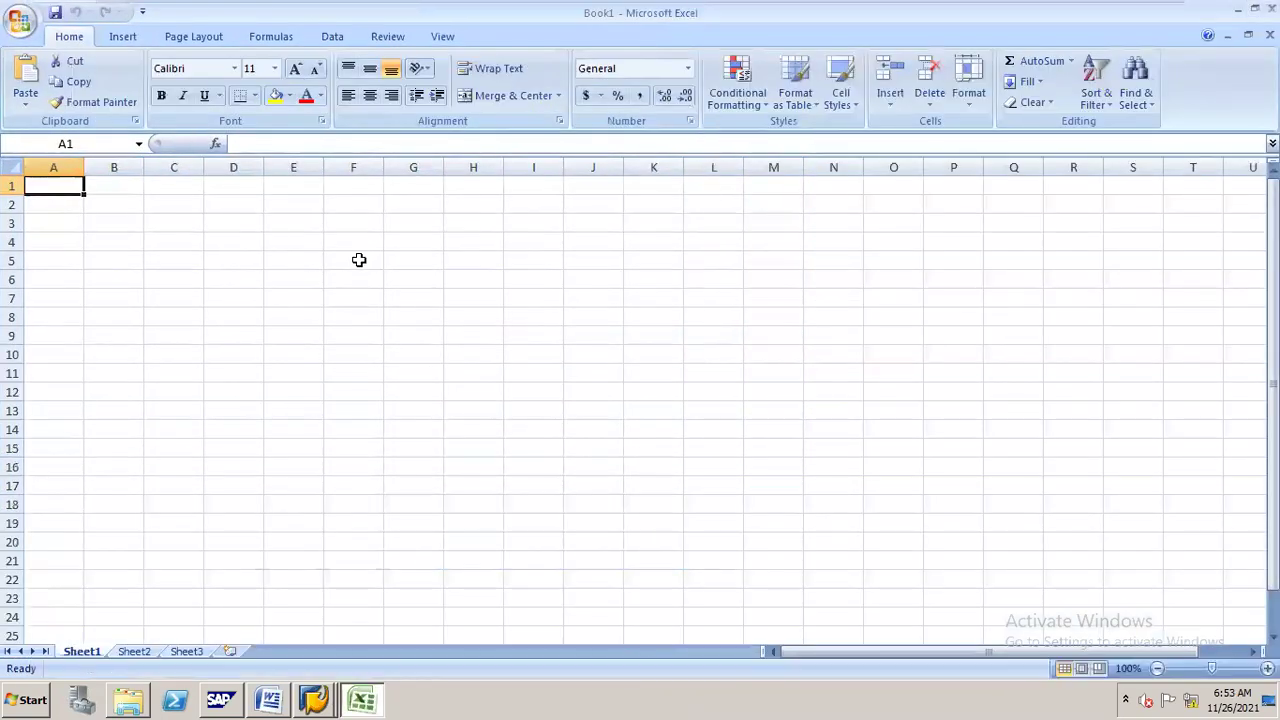
# Note document 13's entry on Sheet1: 13 in F5, "salries" in I5 and "to os" in I6
pyautogui.click(359, 260)
pyautogui.write('13')
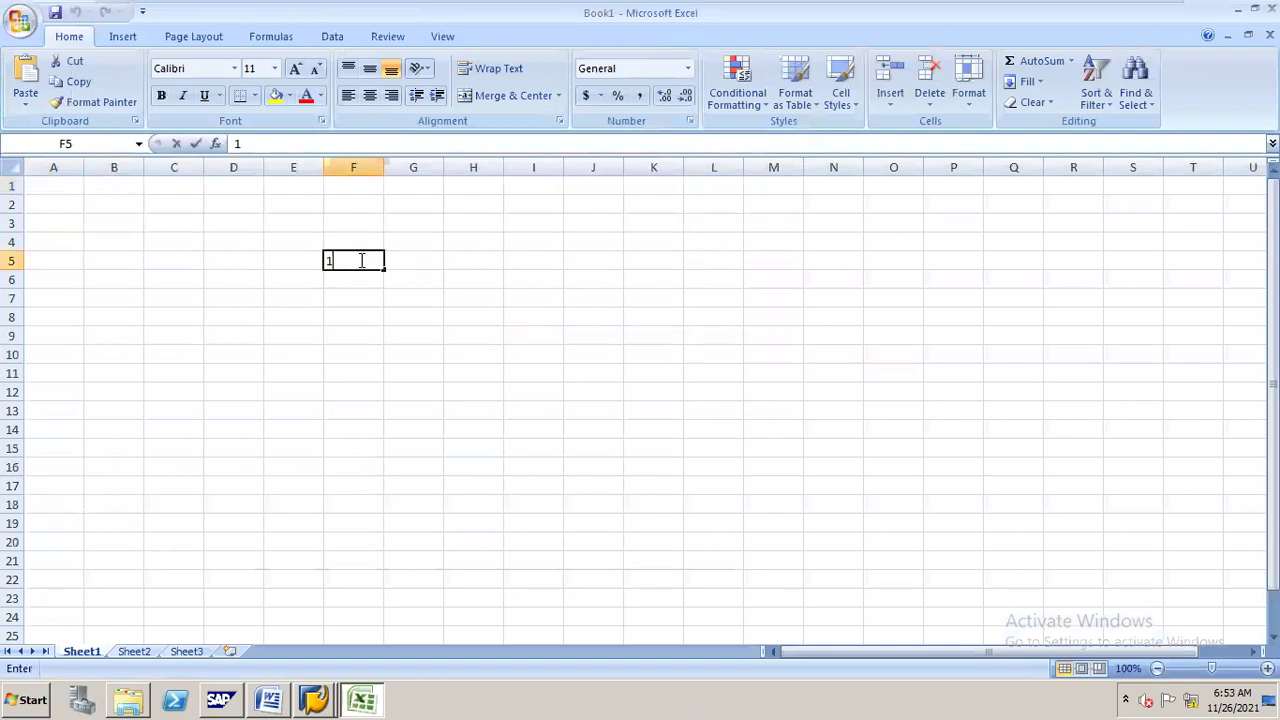
pyautogui.press('Tab')
pyautogui.press('Tab')
pyautogui.press('Tab')
pyautogui.write('salries')
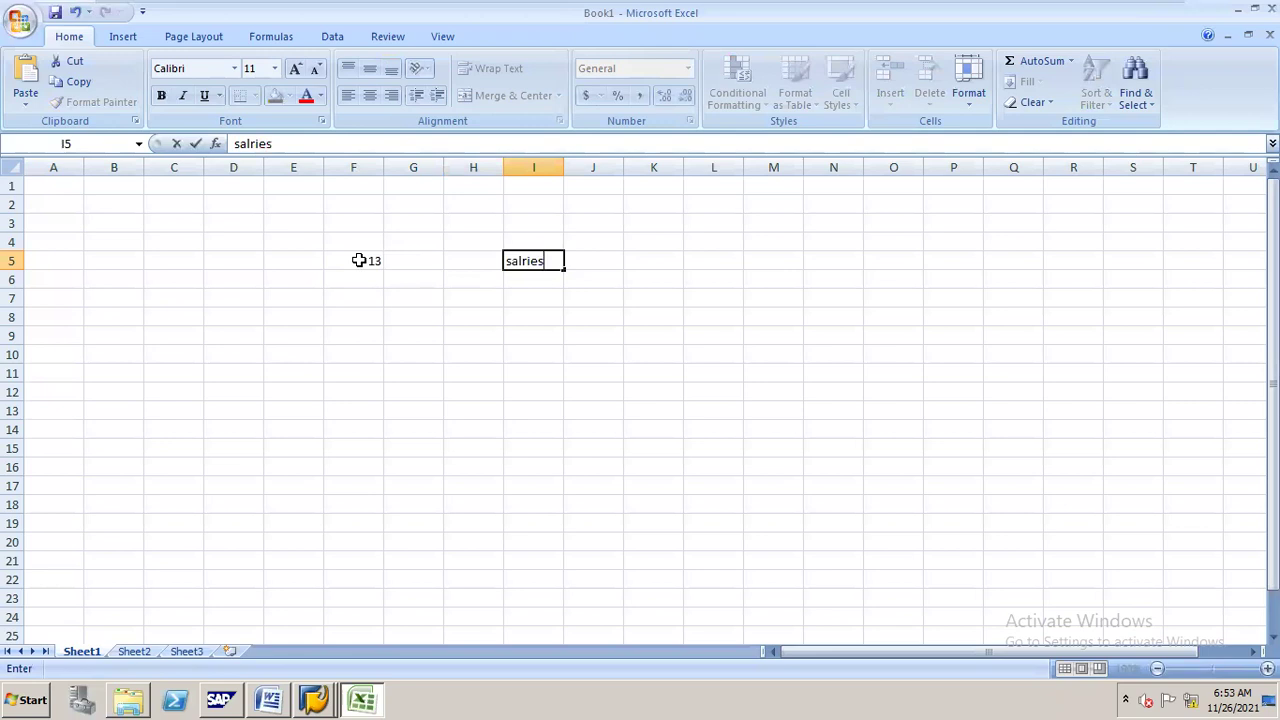
pyautogui.press('Tab')
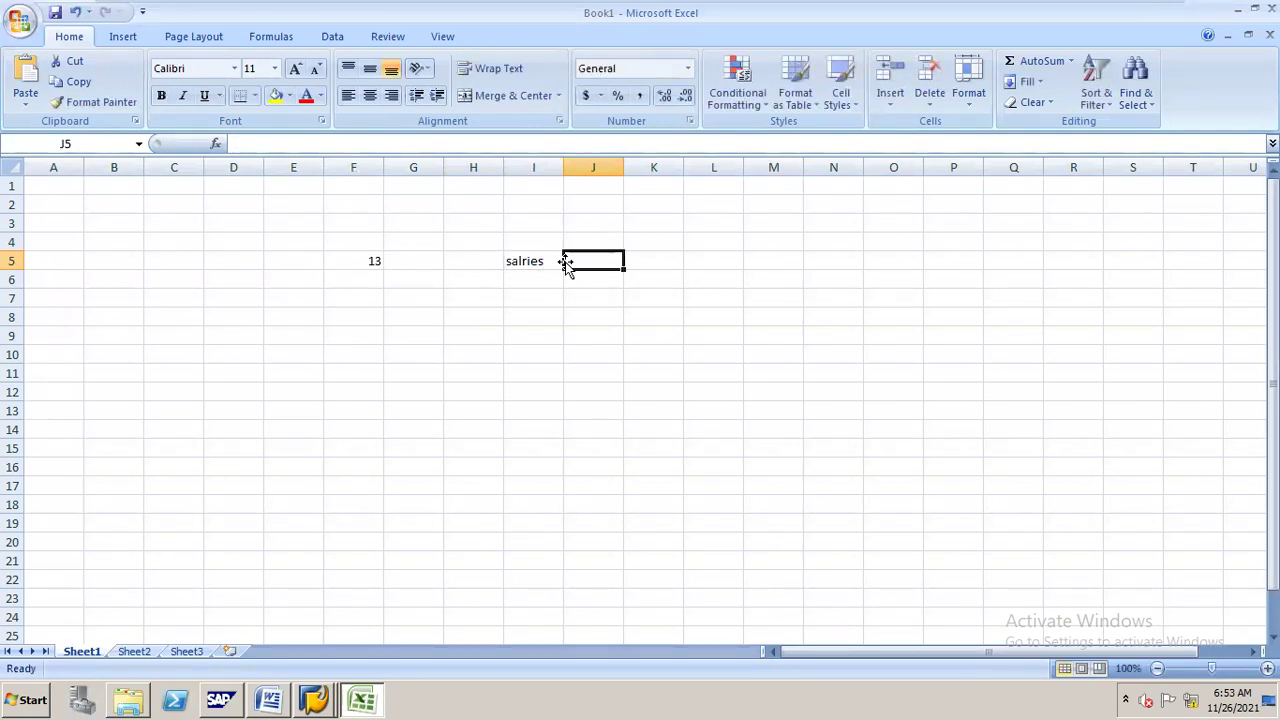
pyautogui.click(528, 280)
pyautogui.write('to')
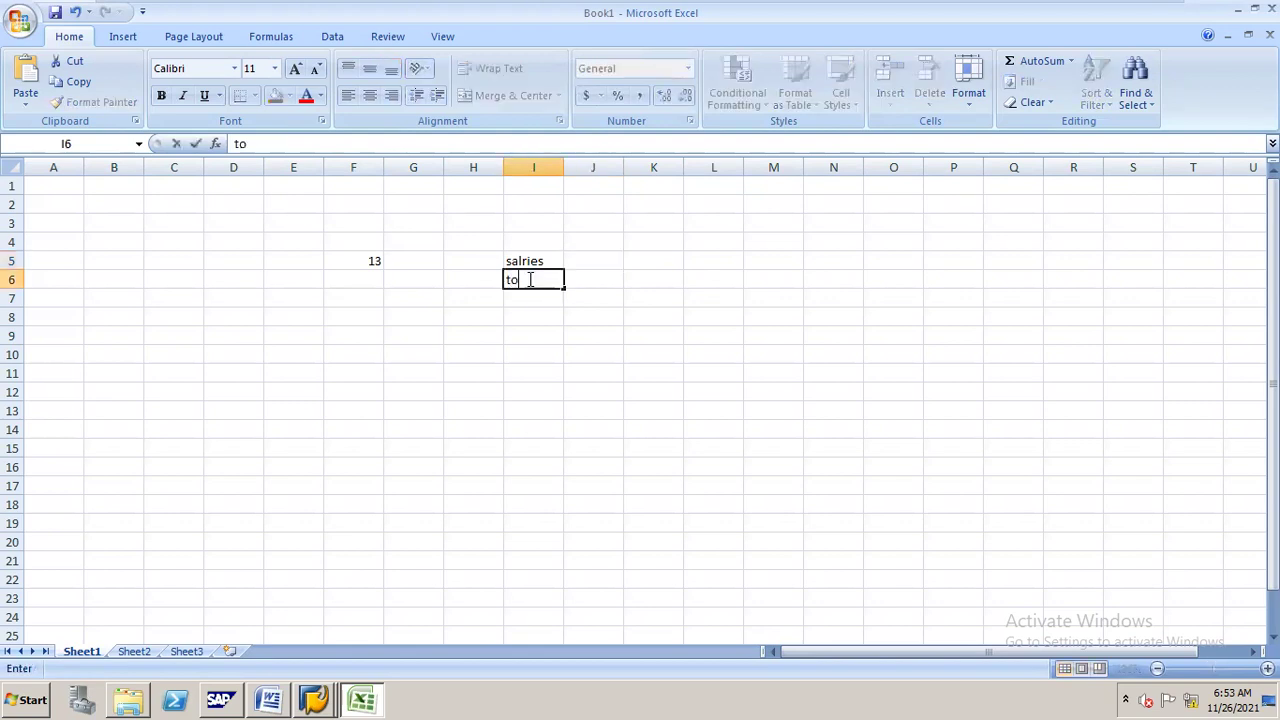
pyautogui.write(' os')
# Note document 14's entry below it: 14 in F9, "cash dr" in I9 and "TO OS" in I10
pyautogui.click(368, 333)
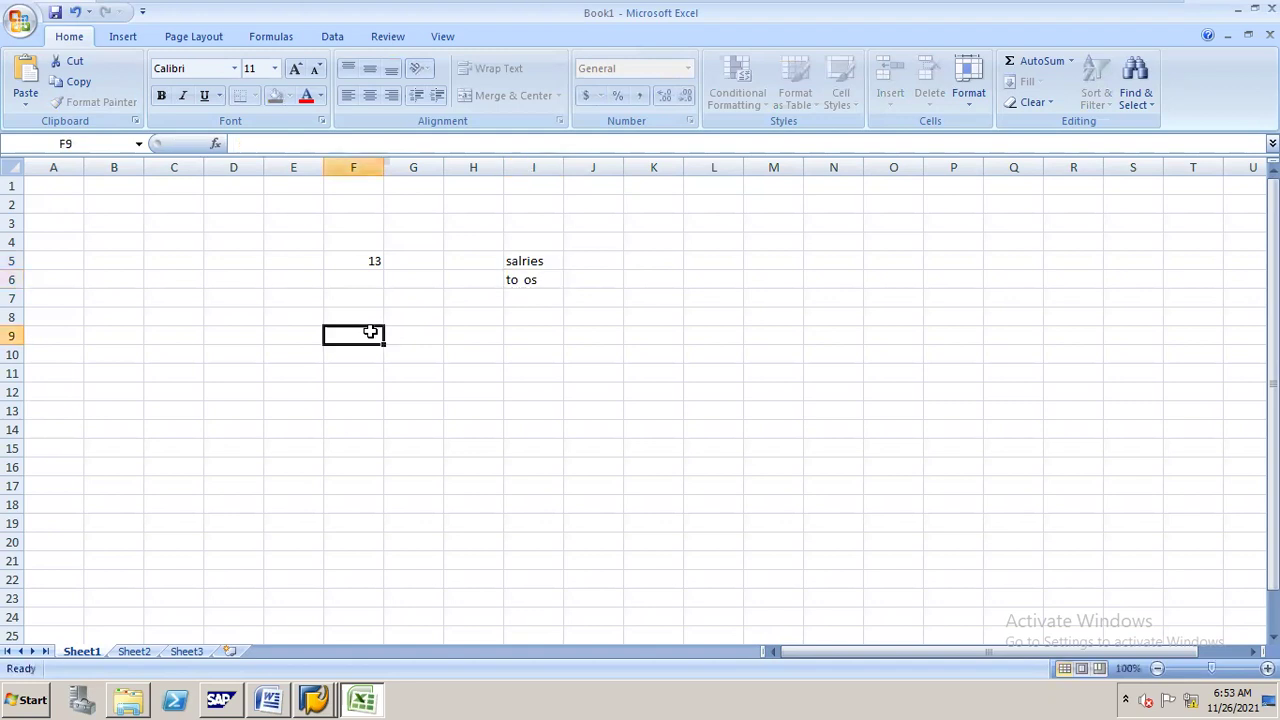
pyautogui.write('14')
pyautogui.press('Escape')
pyautogui.press('Right')
pyautogui.press('Right')
pyautogui.press('Right')
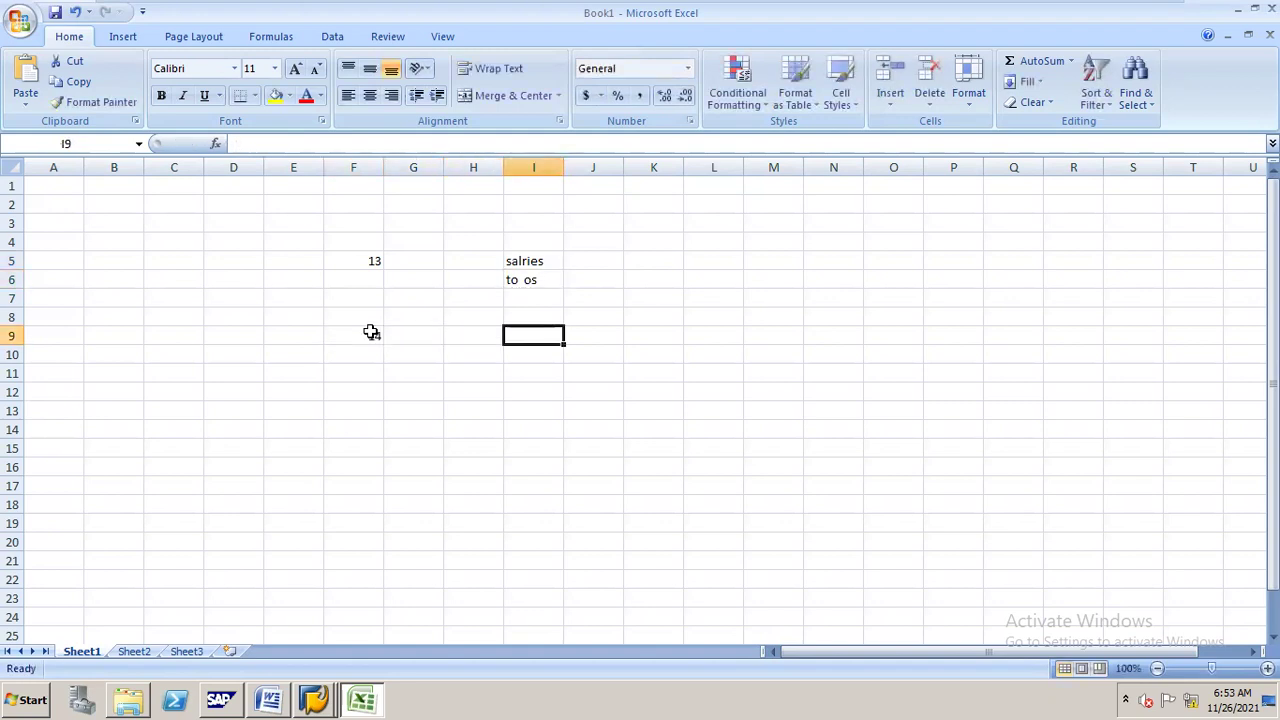
pyautogui.write('cash dr')
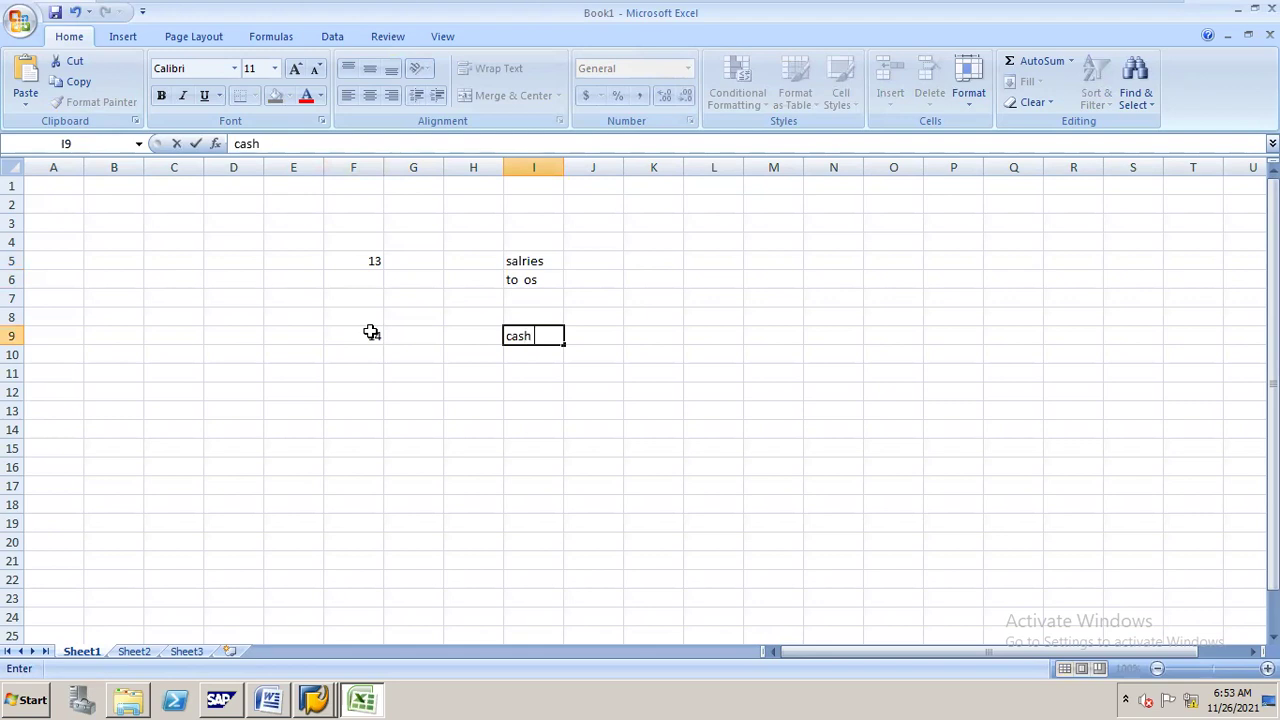
pyautogui.press('Return')
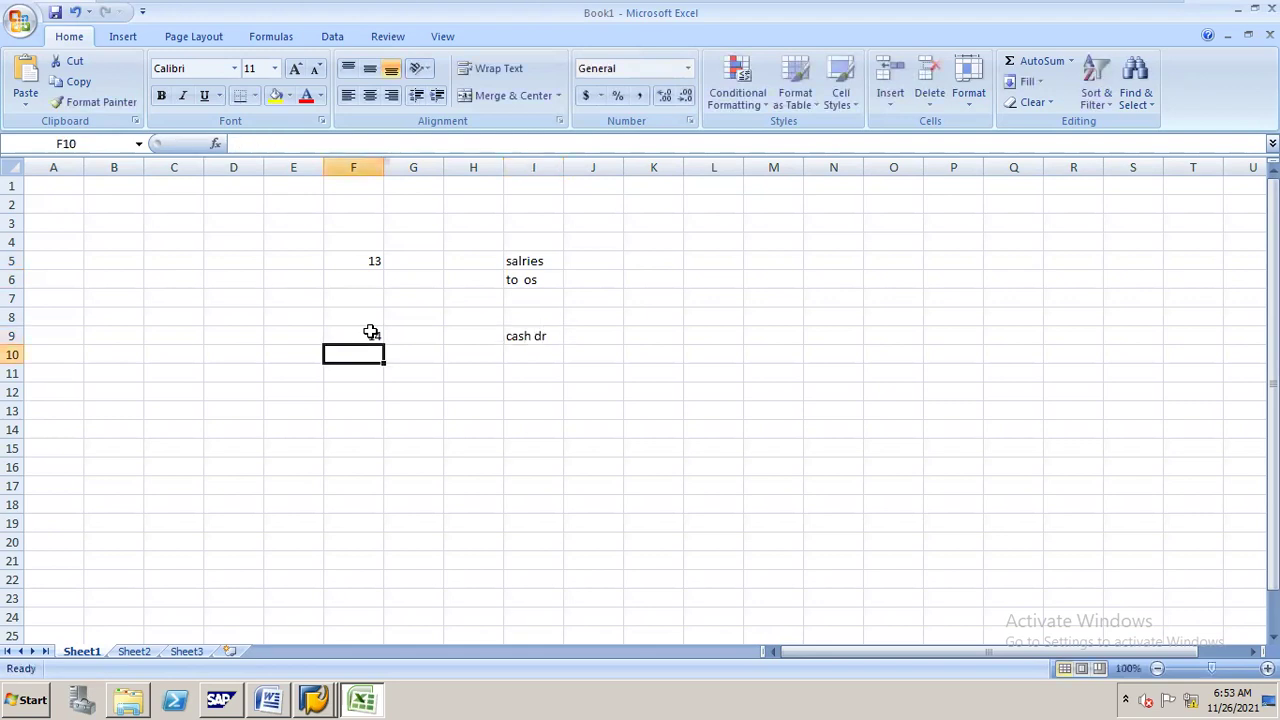
pyautogui.press('Right')
pyautogui.press('Right')
pyautogui.press('Right')
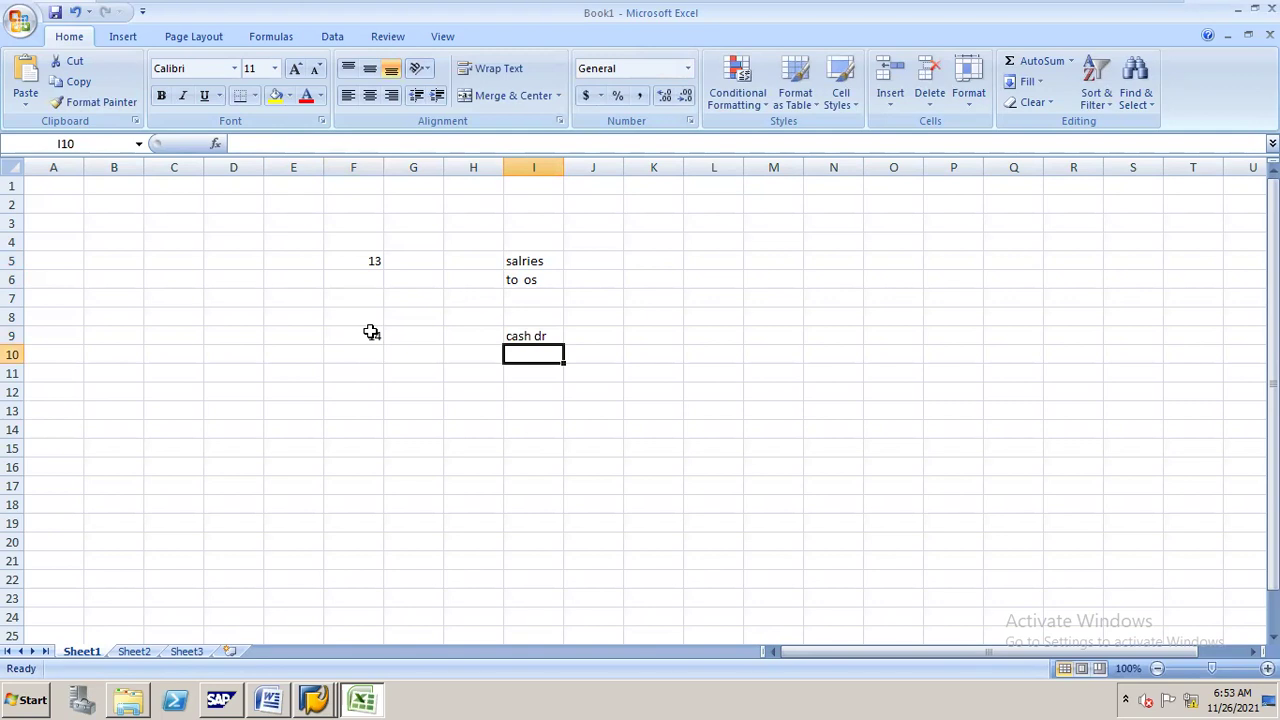
pyautogui.write('TO')
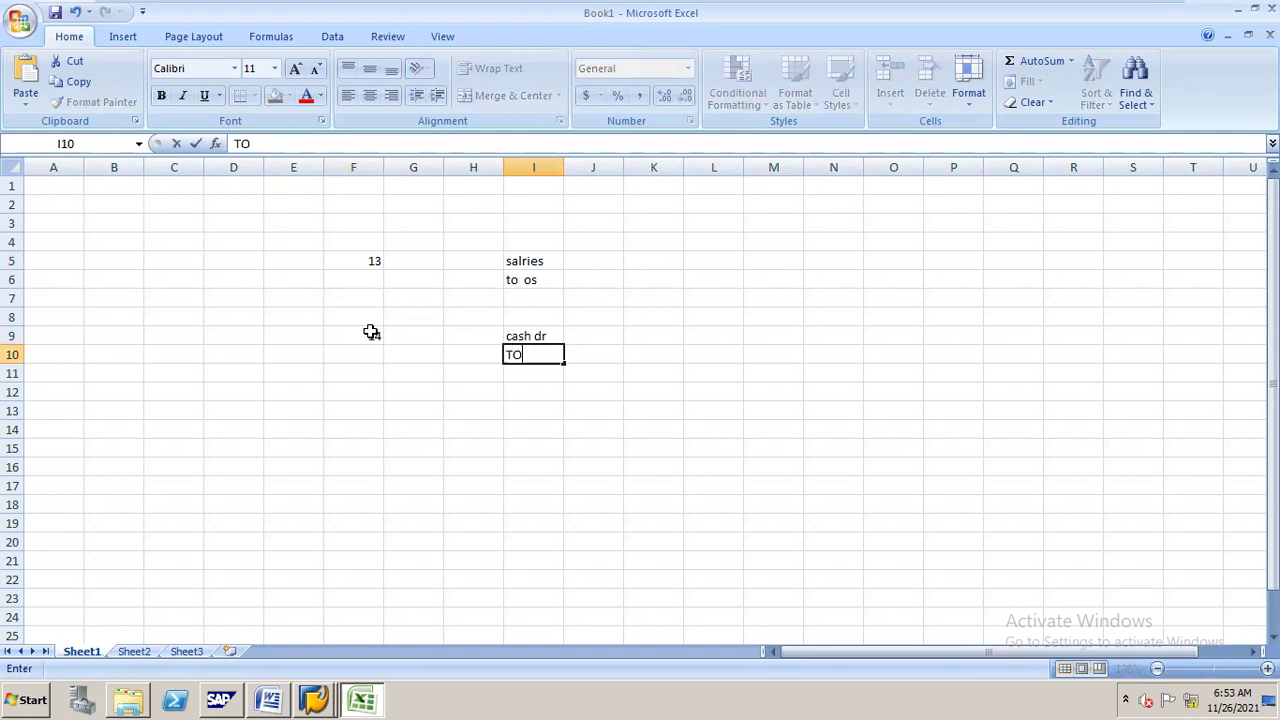
pyautogui.write(' OS')
# Fill cell I6, the "to os" line of document 13, with yellow
pyautogui.click(526, 280)
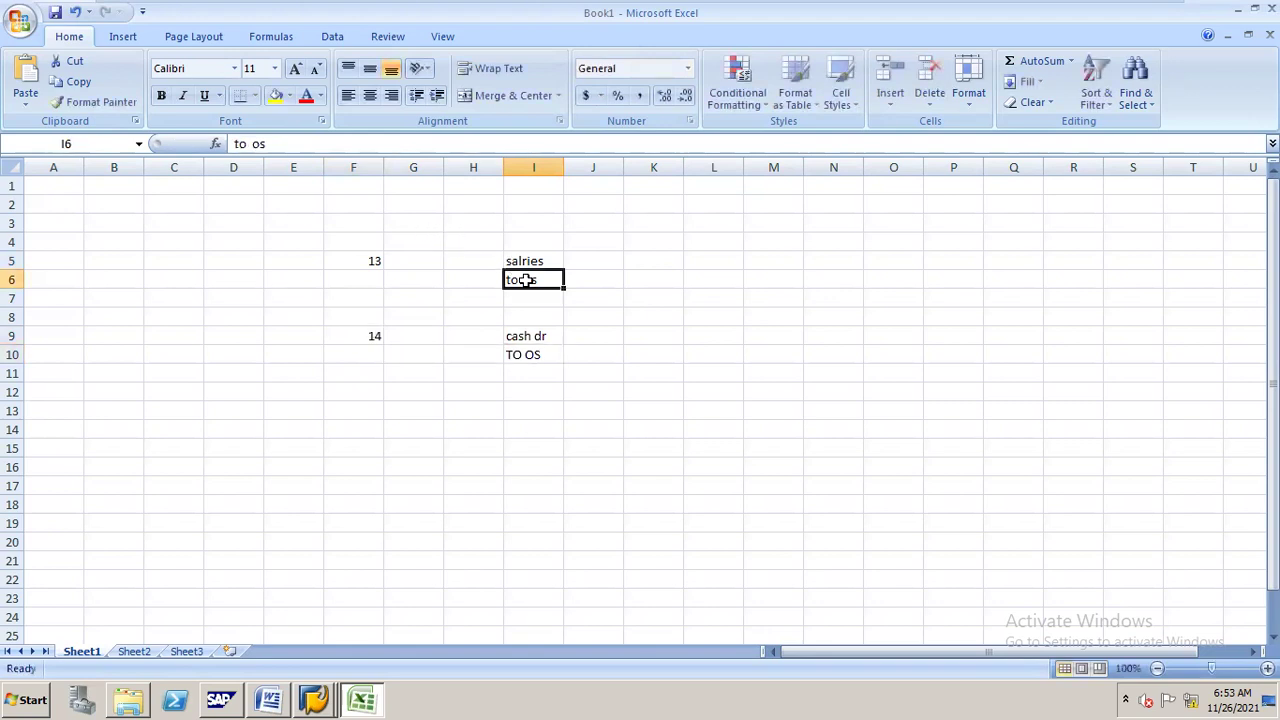
pyautogui.click(274, 95)
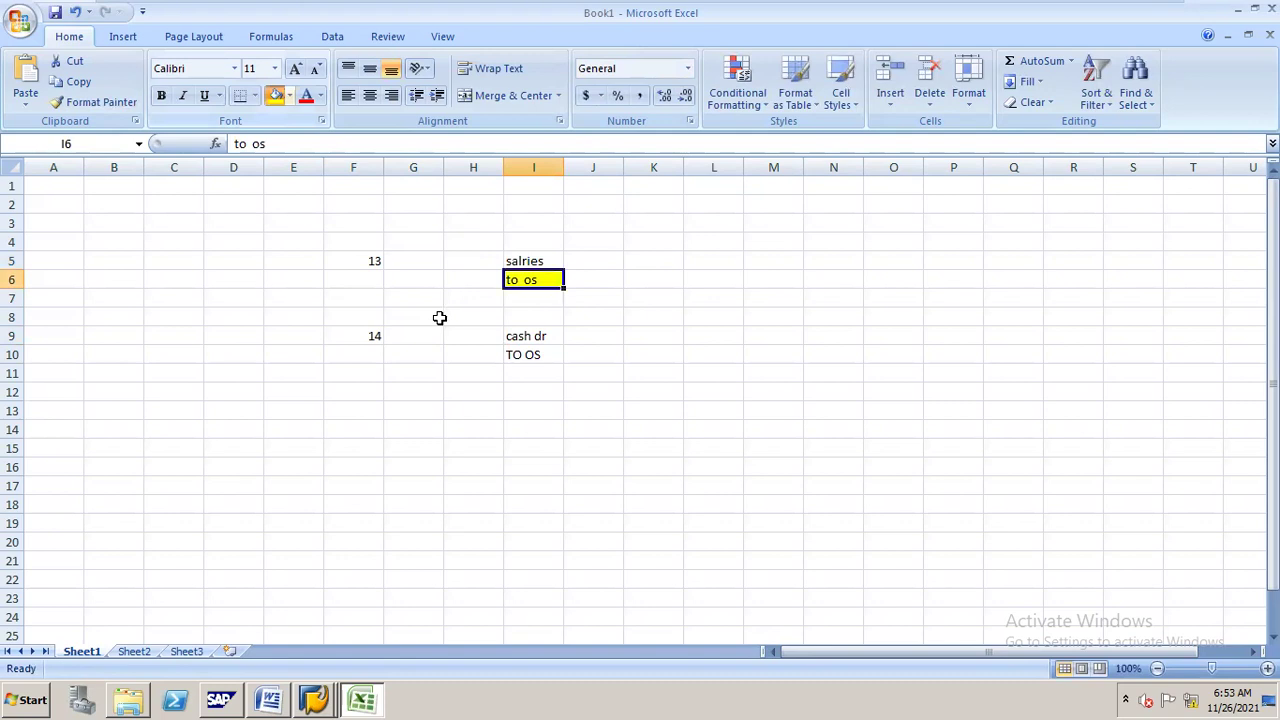
# Fill document 14's "TO OS" cell I10 with yellow and enter 15 in F13 as the next document number
pyautogui.click(531, 354)
pyautogui.click(274, 96)
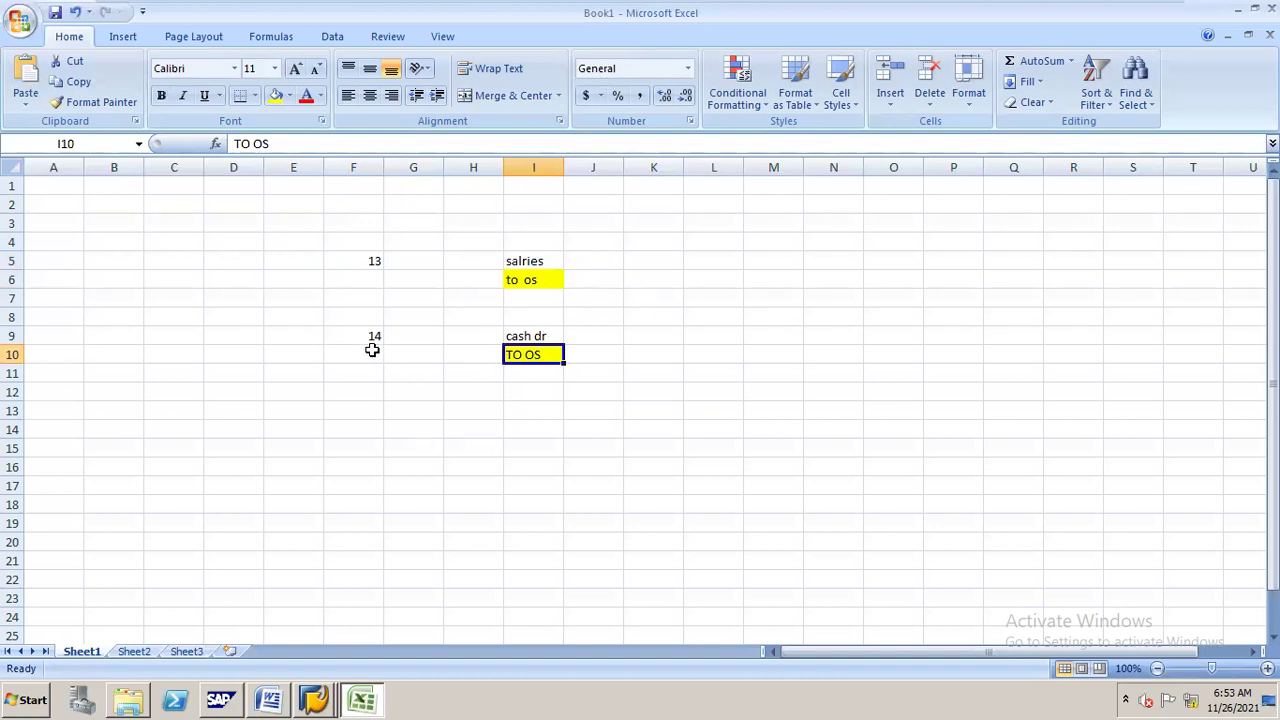
pyautogui.click(368, 412)
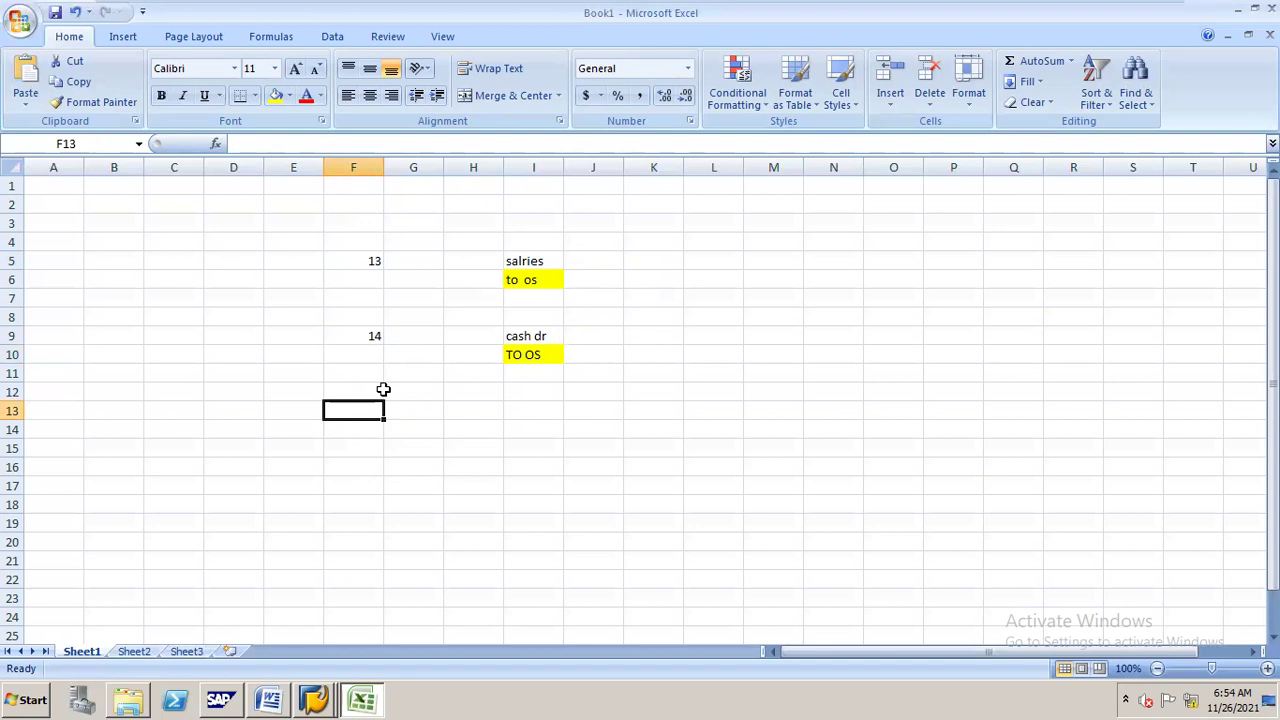
pyautogui.write('15')
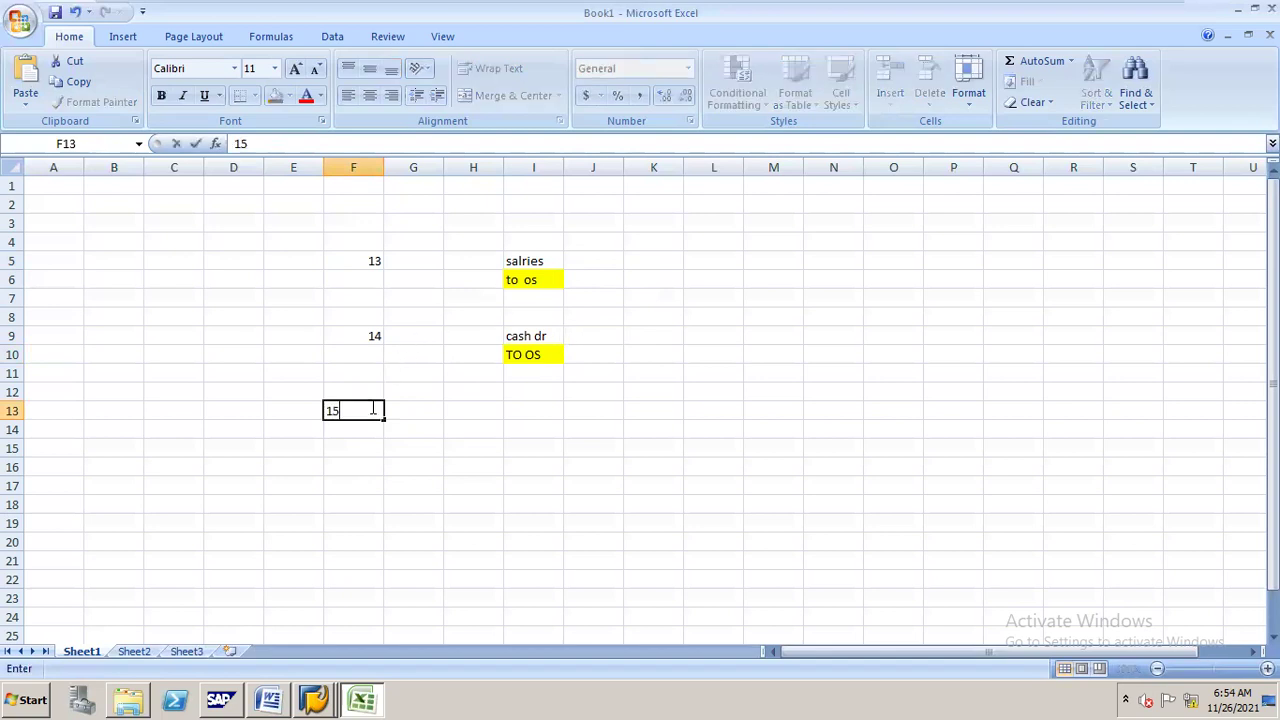
pyautogui.press('Tab')
pyautogui.press('Tab')
pyautogui.press('Tab')
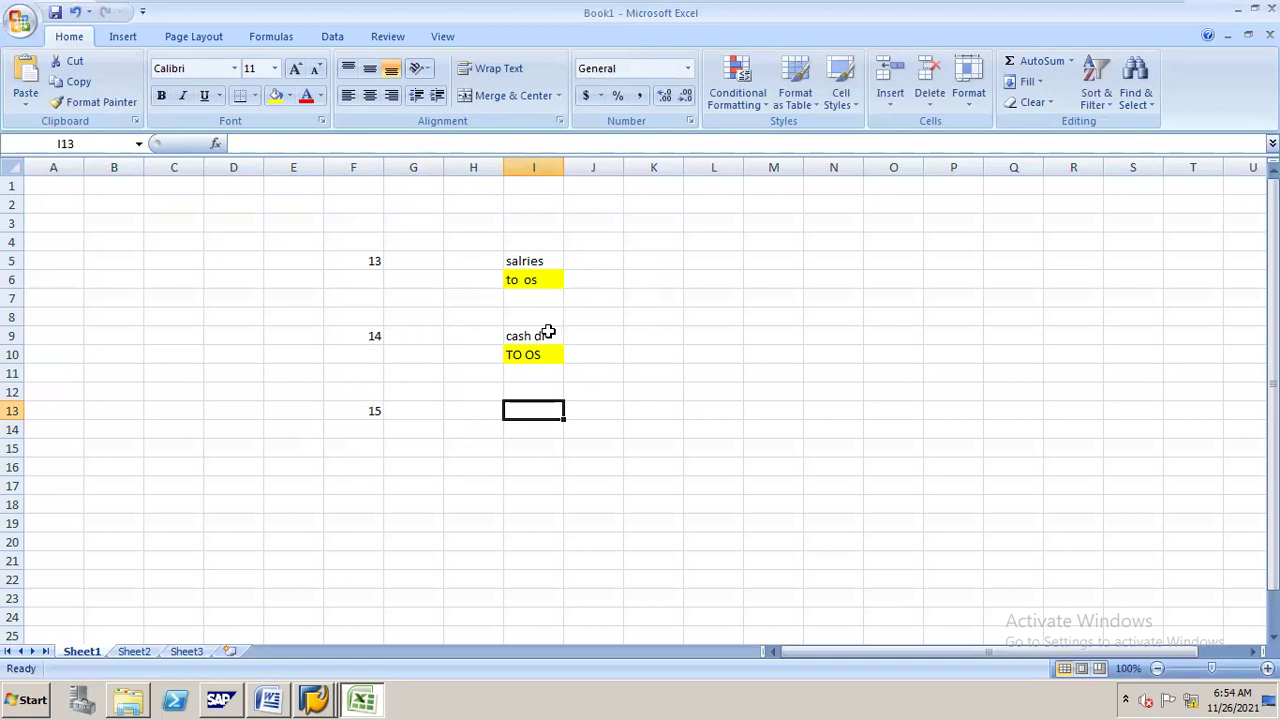
# Correct document 14's entry to "OS DR" in I9 and "TO CASH" in I10
pyautogui.click(548, 332)
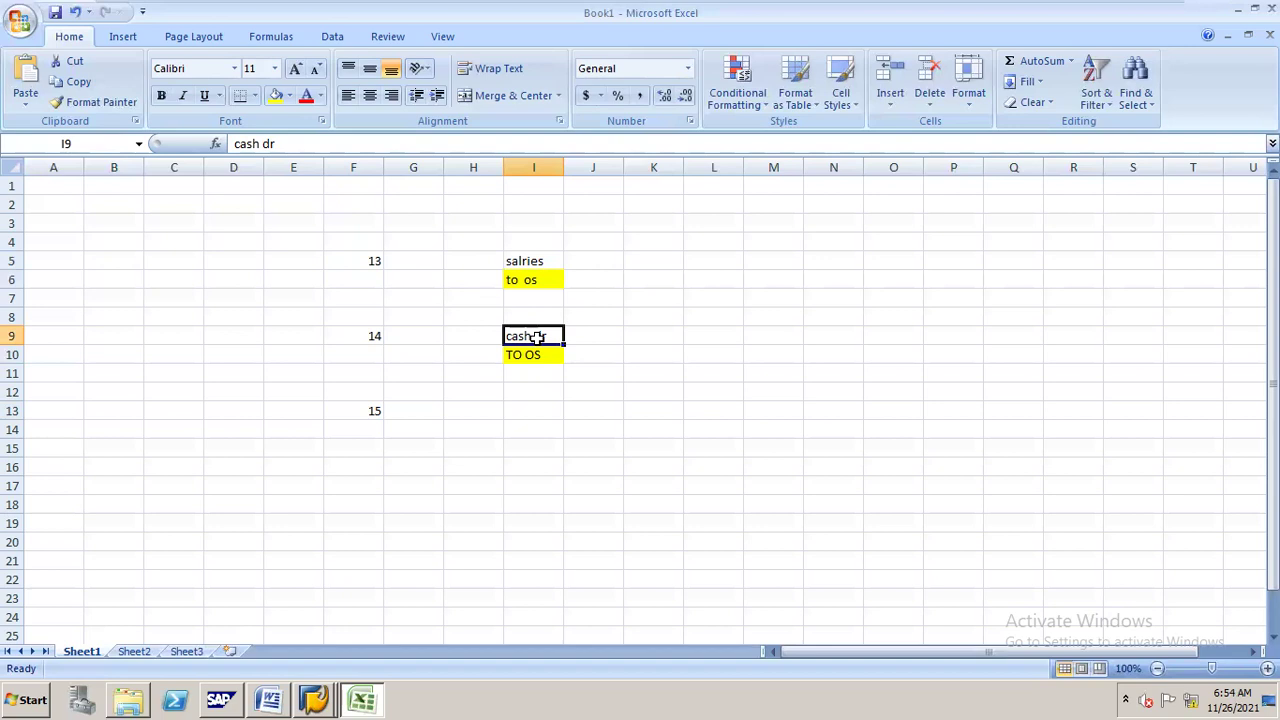
pyautogui.write('O')
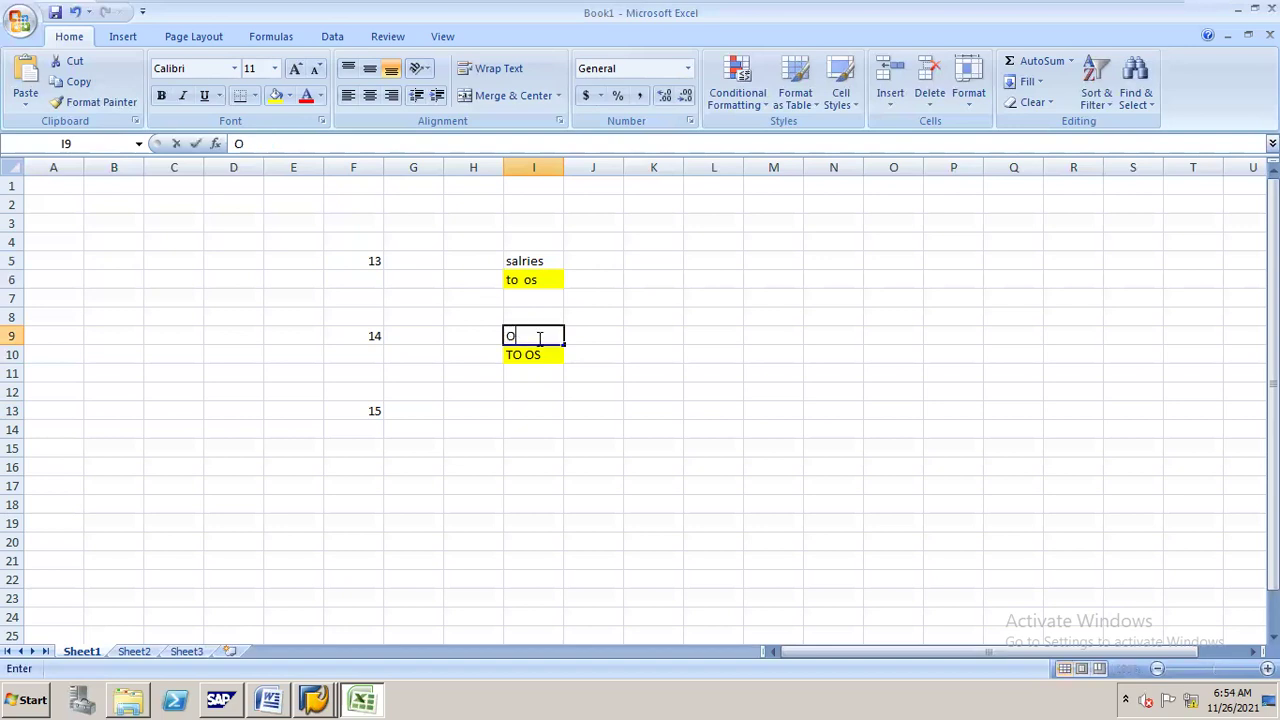
pyautogui.write('S DR')
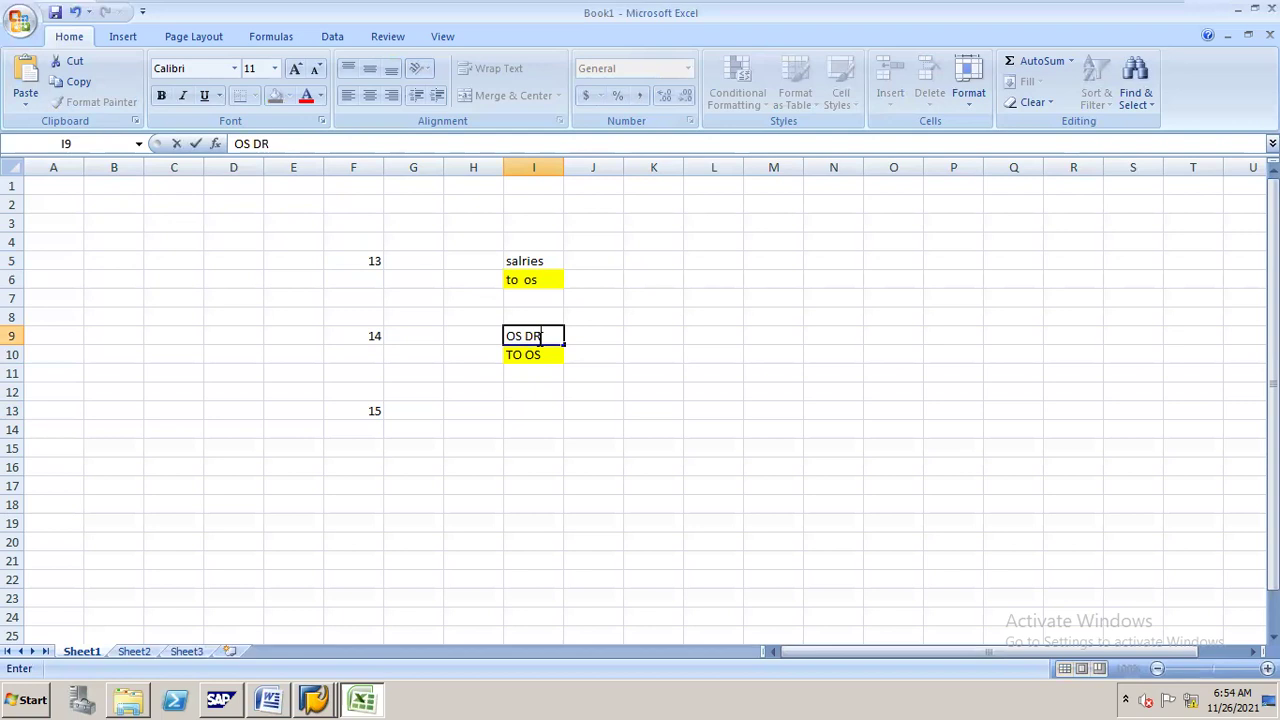
pyautogui.press('Return')
pyautogui.write('TO')
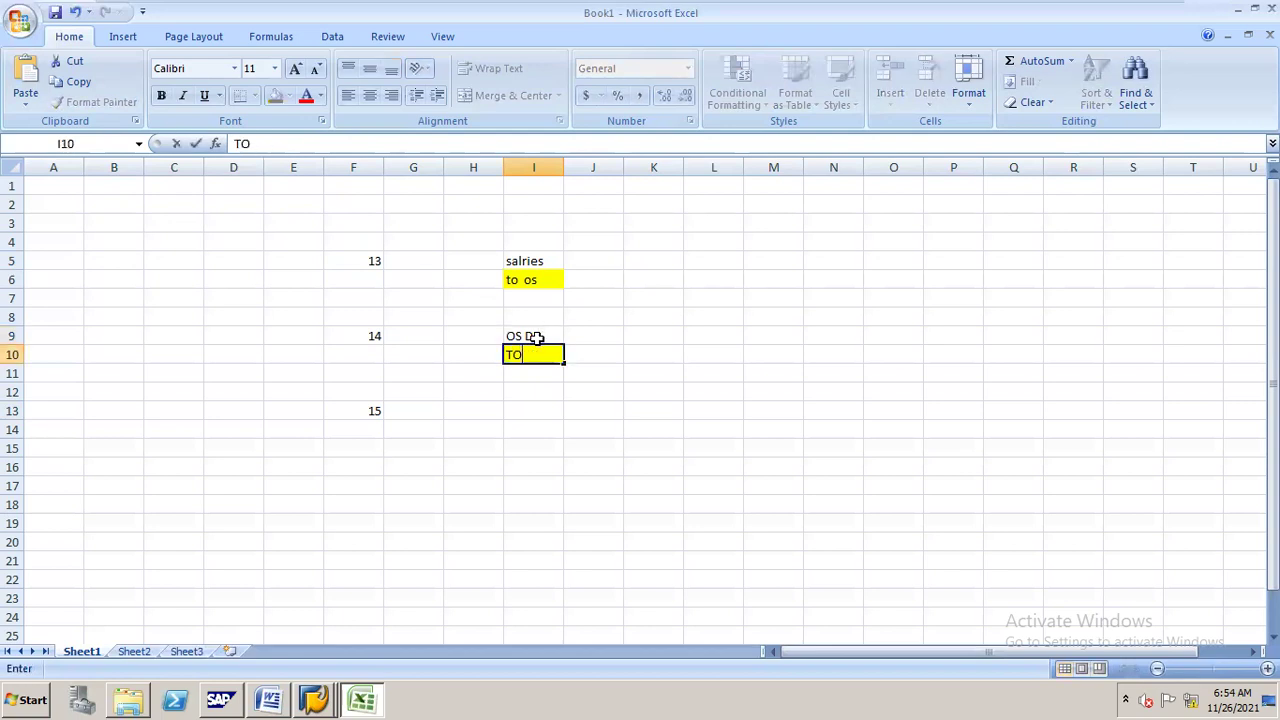
pyautogui.write(' CASH')
# Note document 15's reversal entry below it: "CASH DR" in I13 and "TO OS" in I14
pyautogui.click(544, 413)
pyautogui.write('CAS')
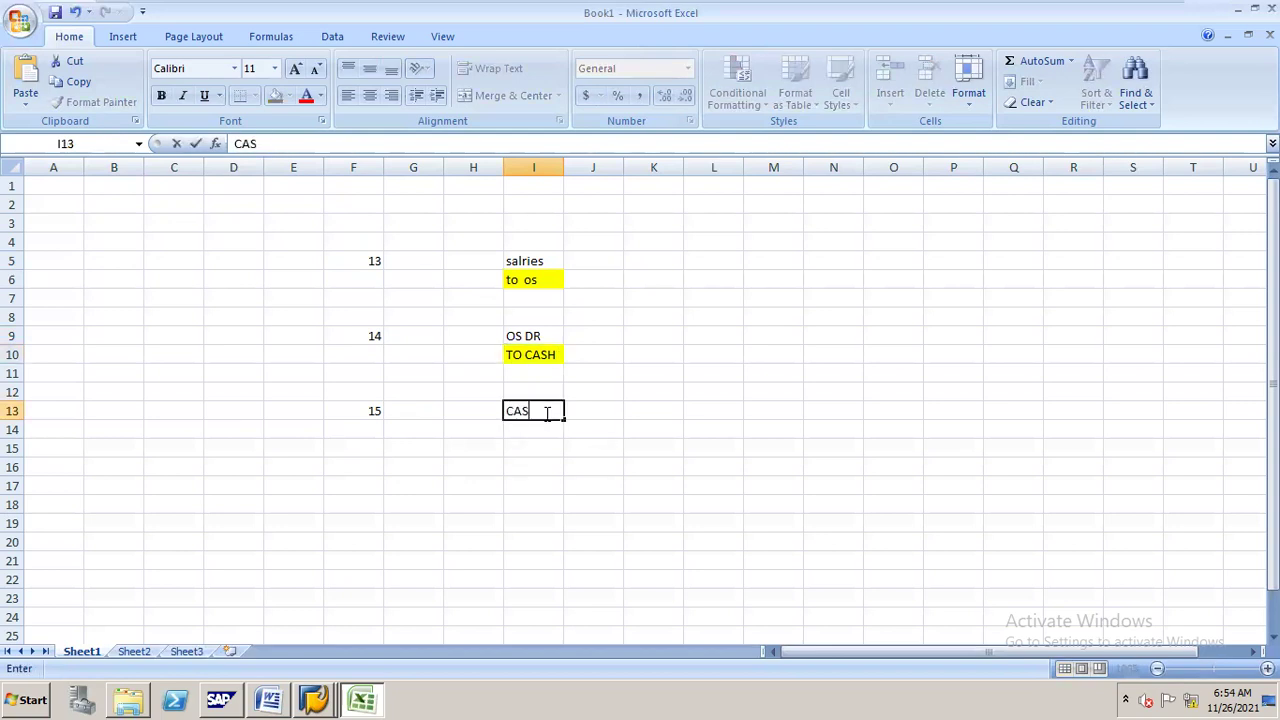
pyautogui.write('H DR')
pyautogui.press('Return')
pyautogui.write('TO')
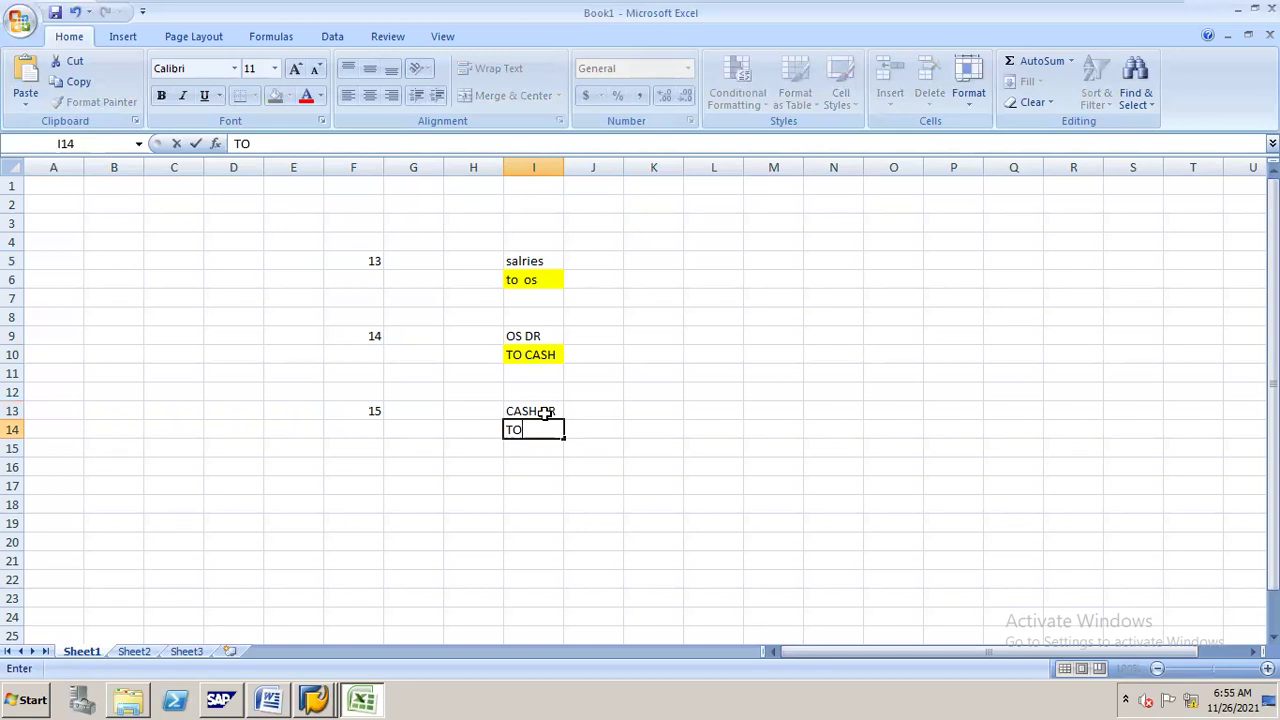
pyautogui.write('S')
# Compare the entries of documents 14 and 15 on Sheet1, and check them against document 14's line items in SAP
pyautogui.moveTo(500, 336); pyautogui.dragTo(563, 429)
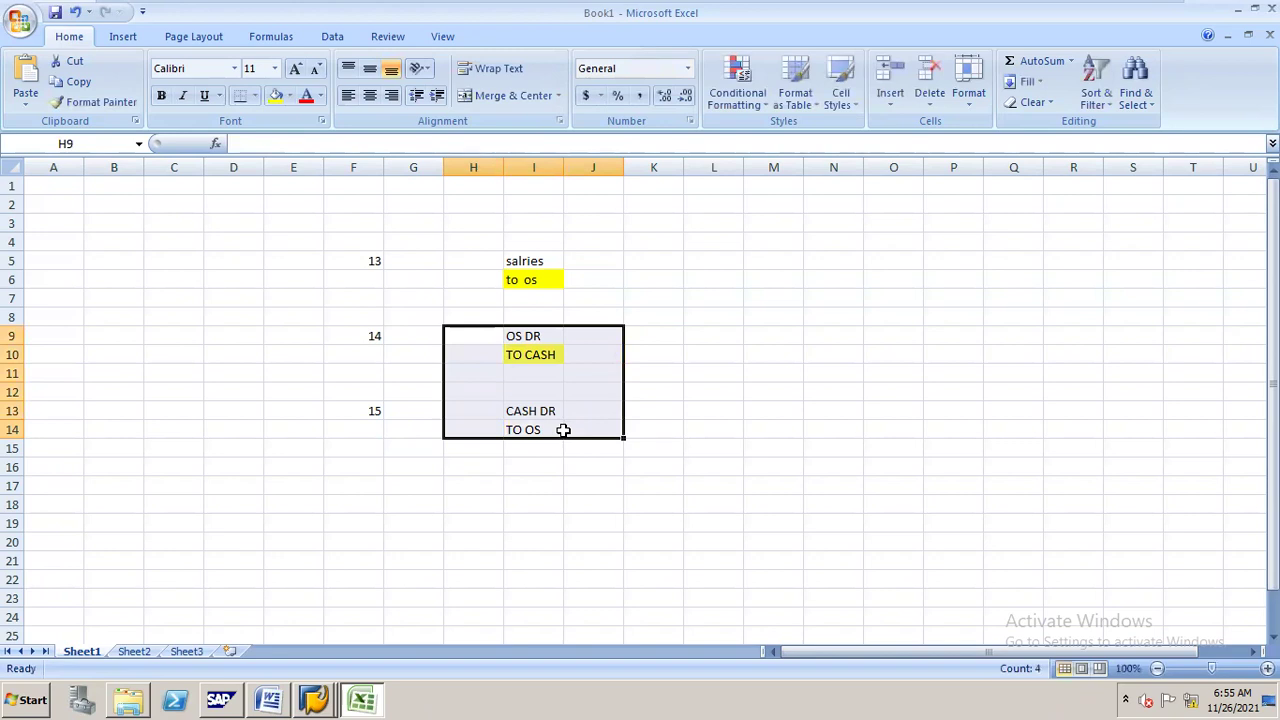
pyautogui.click(610, 276)
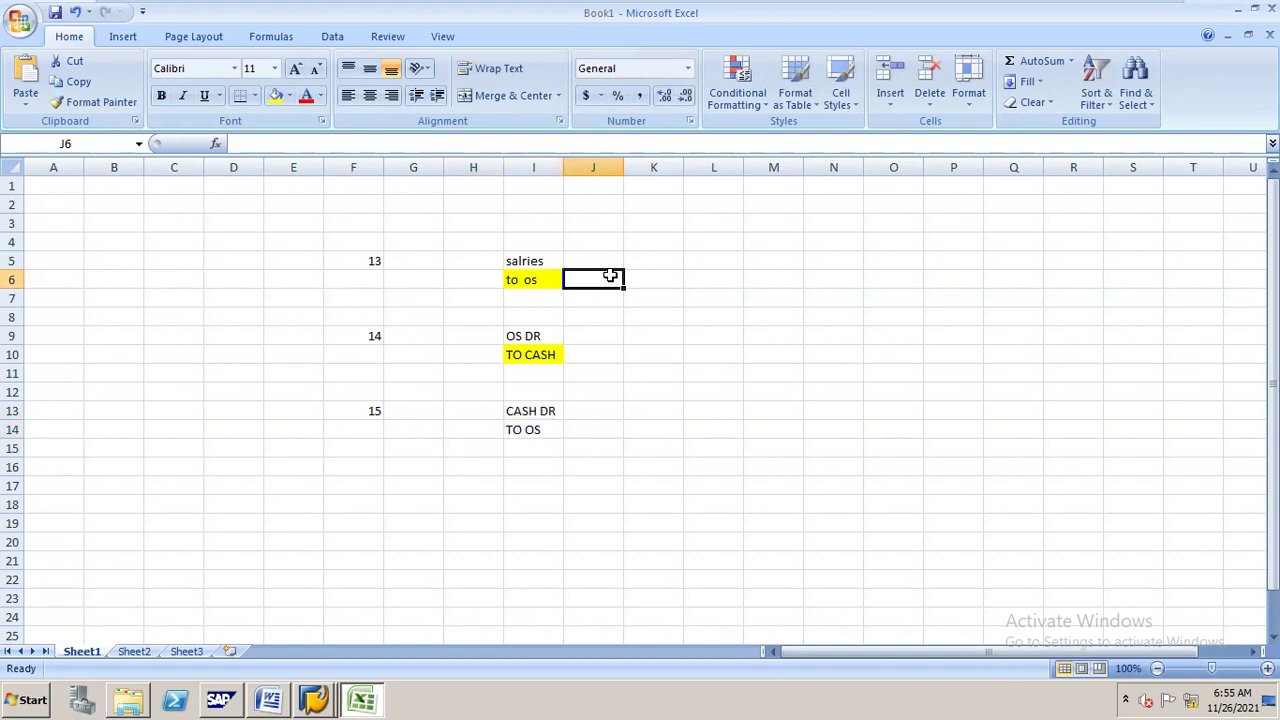
pyautogui.click(527, 430)
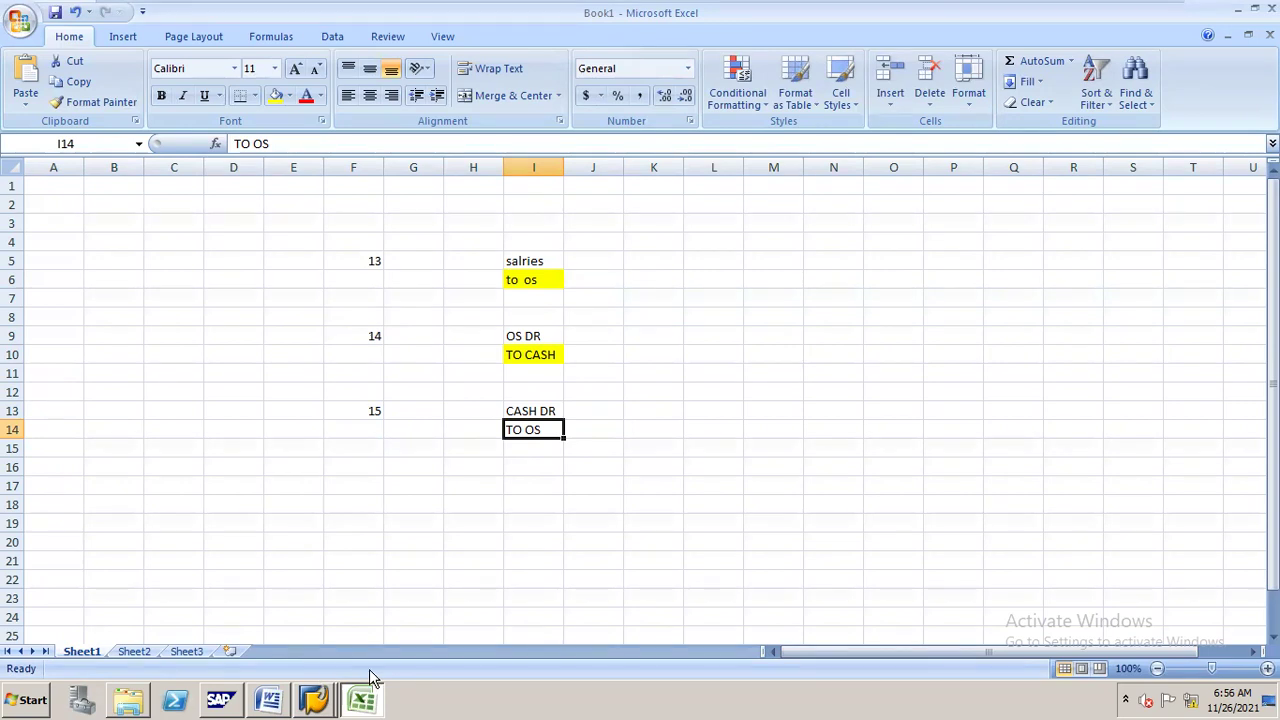
pyautogui.click(313, 678)
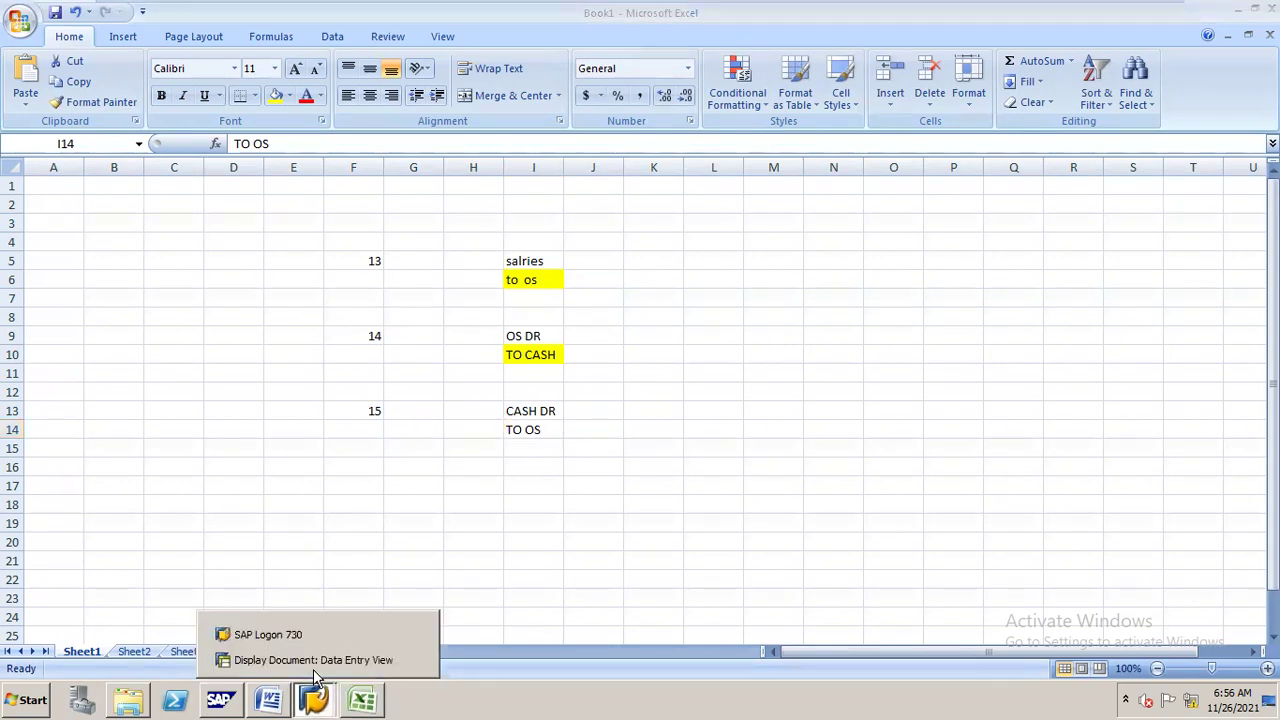
pyautogui.click(338, 660)
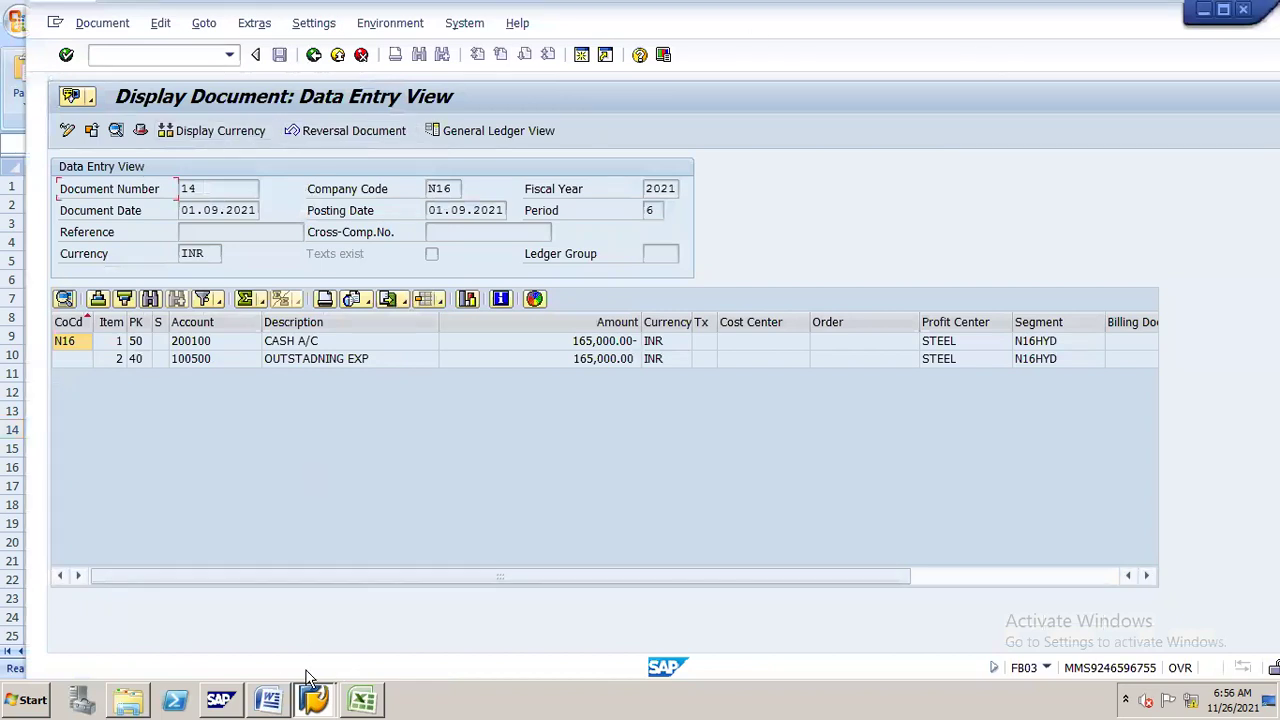
pyautogui.click(364, 678)
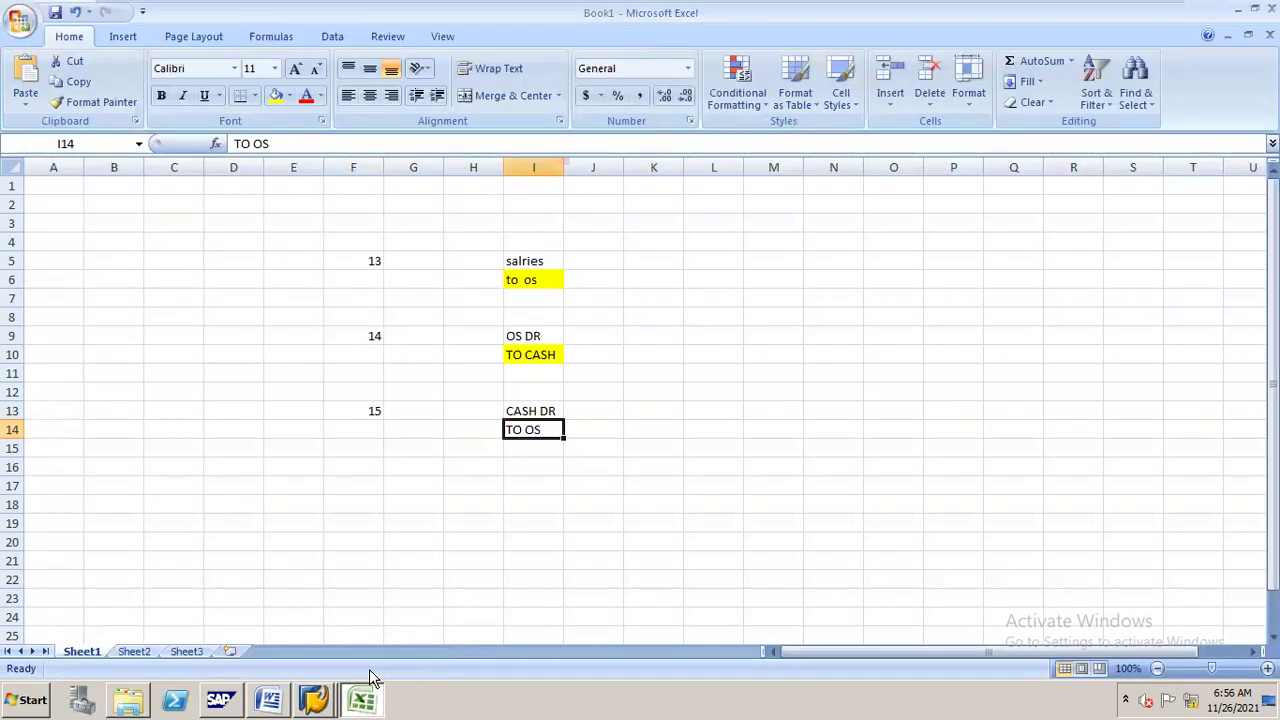
pyautogui.click(368, 678)
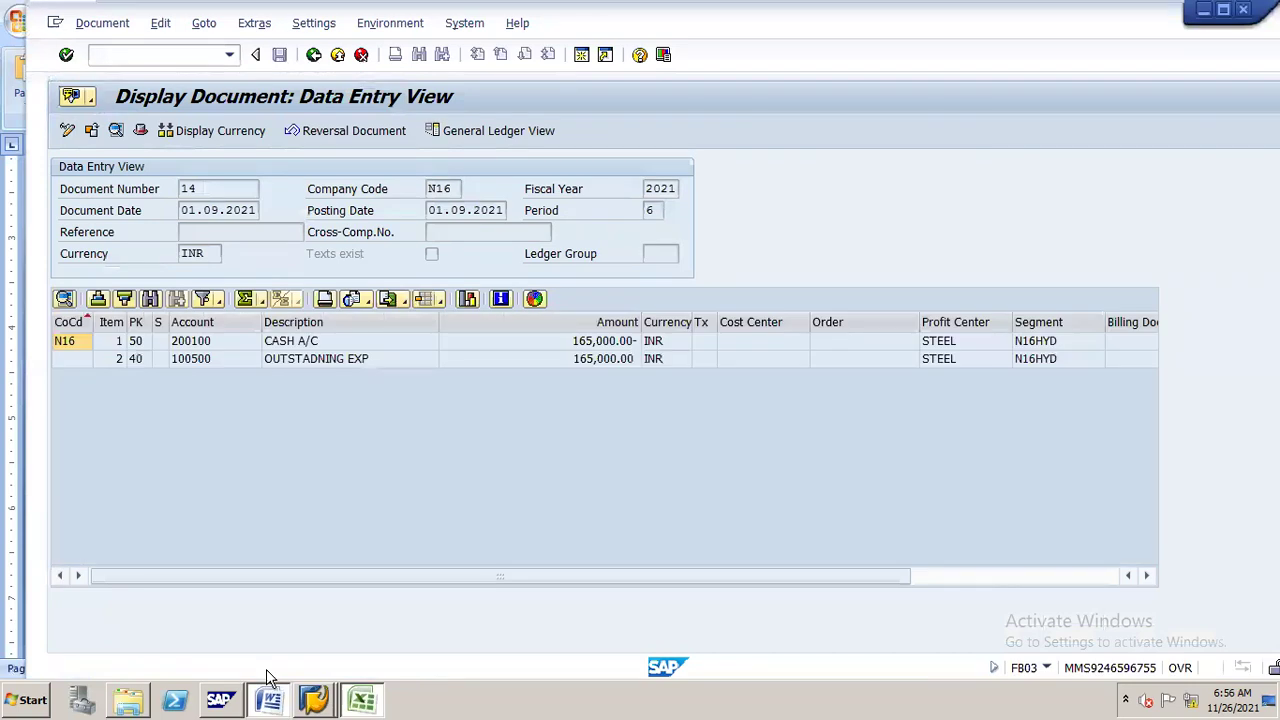
# Switch to Word, review the beginning of the month ending provisions document and close it
pyautogui.click(267, 692)
pyautogui.moveTo(1272, 467); pyautogui.dragTo(1272, 180)
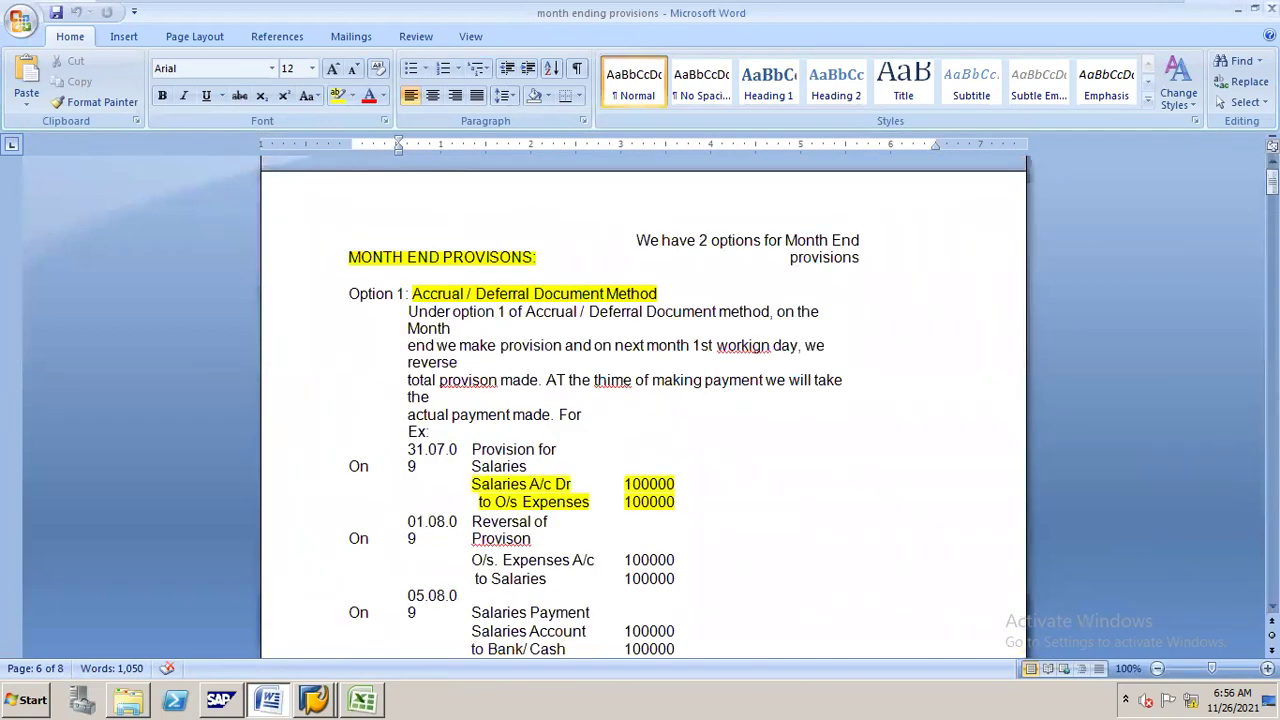
pyautogui.click(1272, 8)
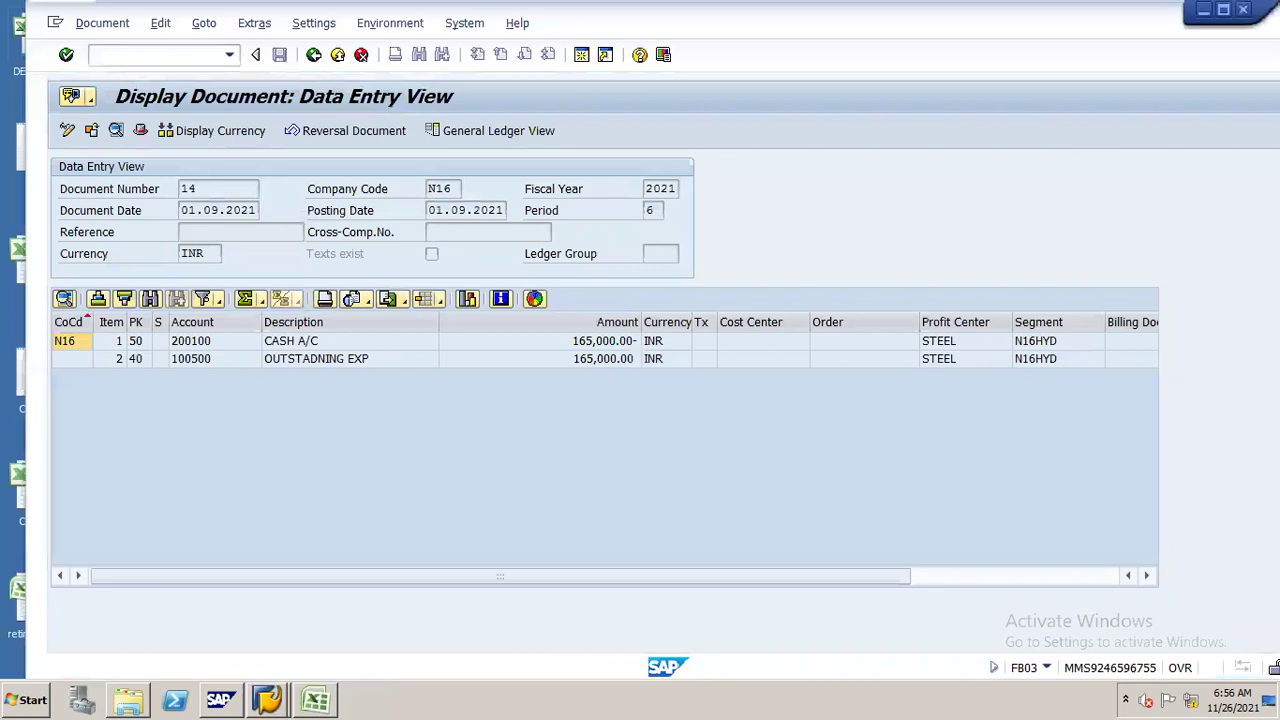
# Maximize the SAP Display Document window showing document 14
pyautogui.click(1222, 9)
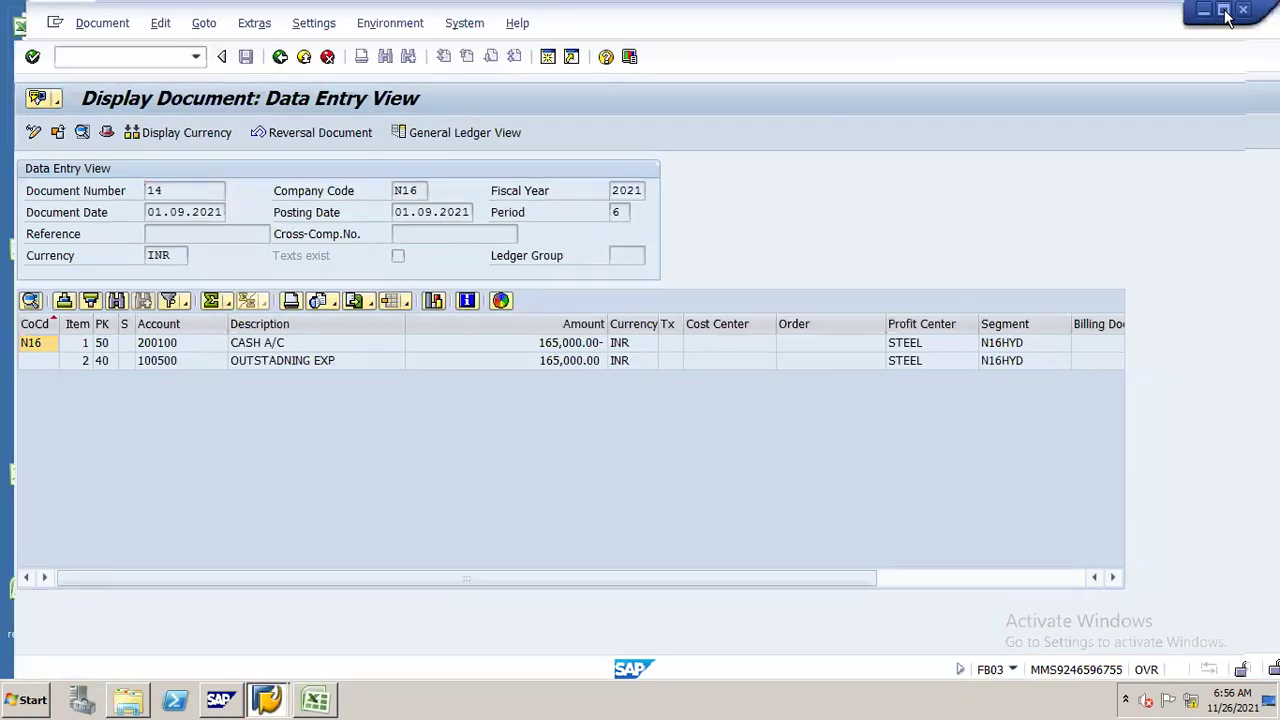
pyautogui.click(267, 695)
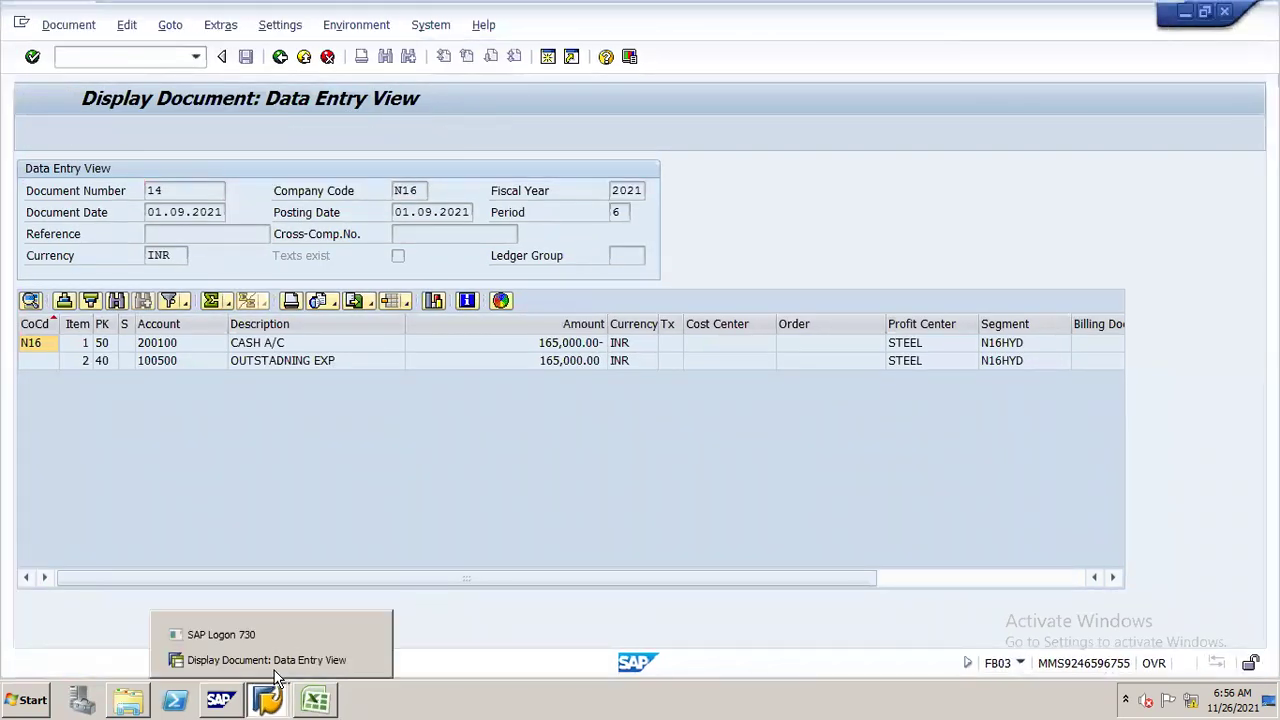
pyautogui.click(543, 566)
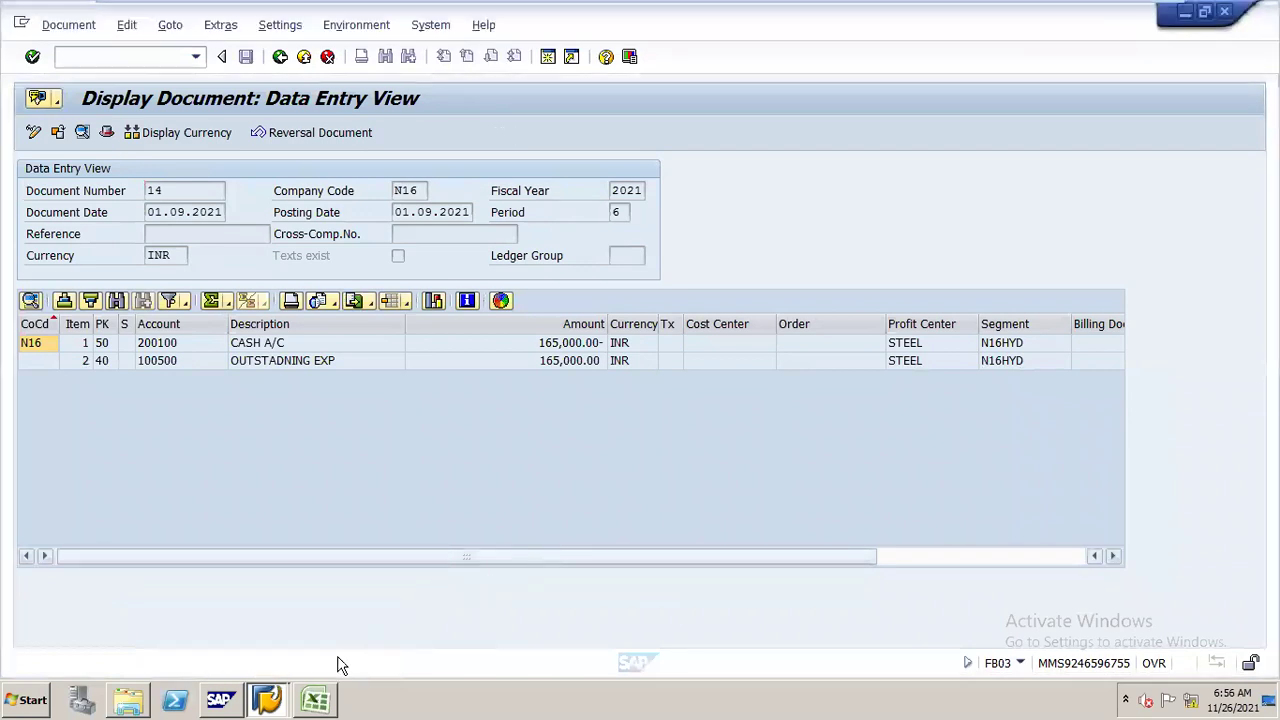
# Switch to Excel and close Book1 without saving its changes
pyautogui.click(318, 695)
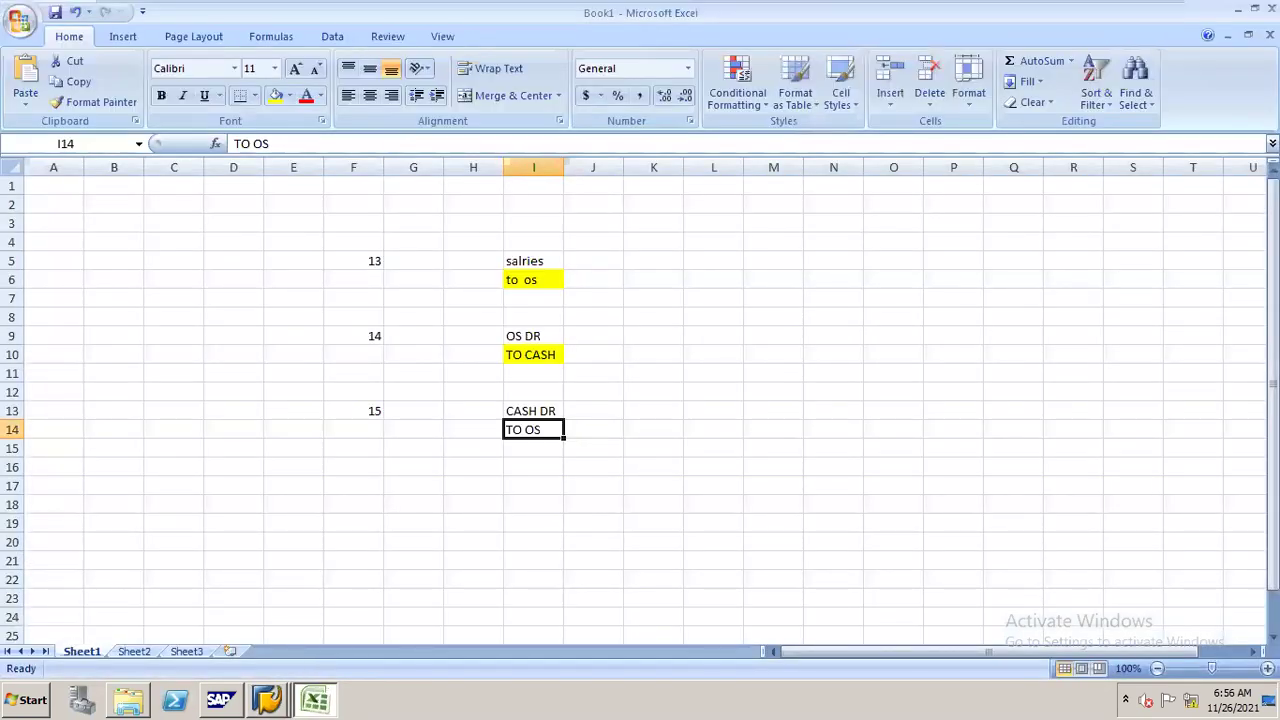
pyautogui.click(1270, 7)
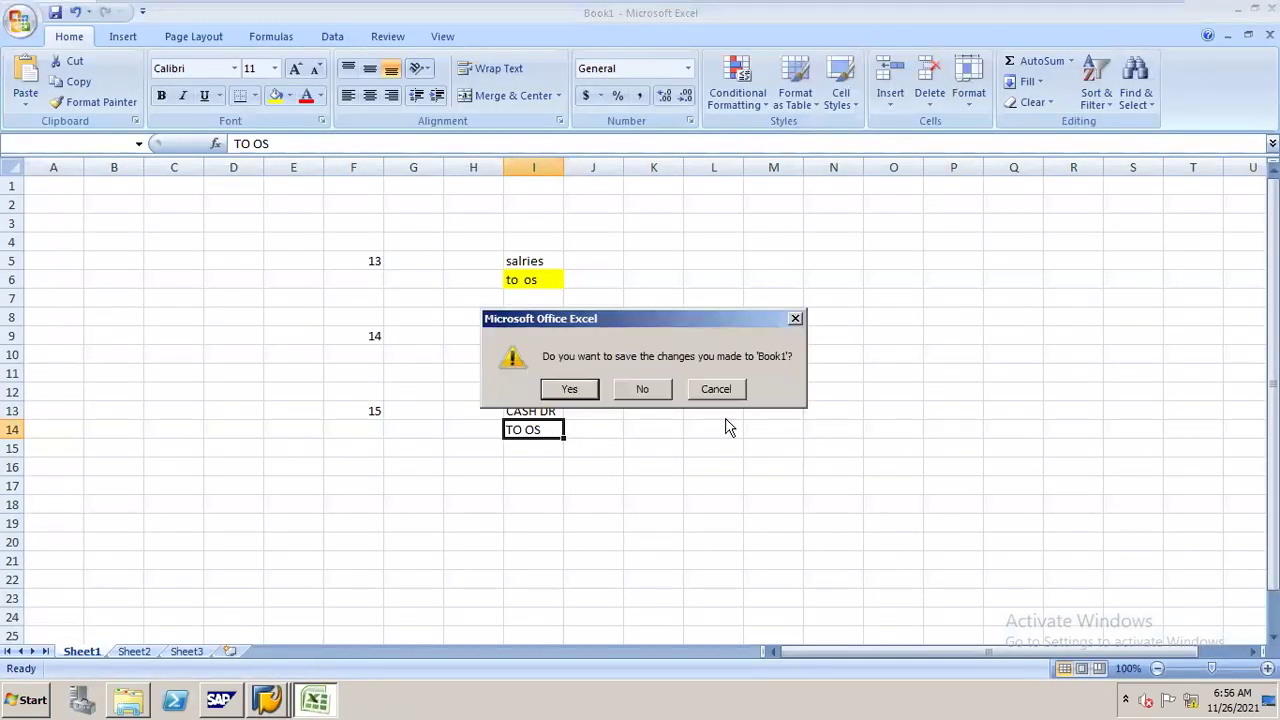
pyautogui.click(641, 389)
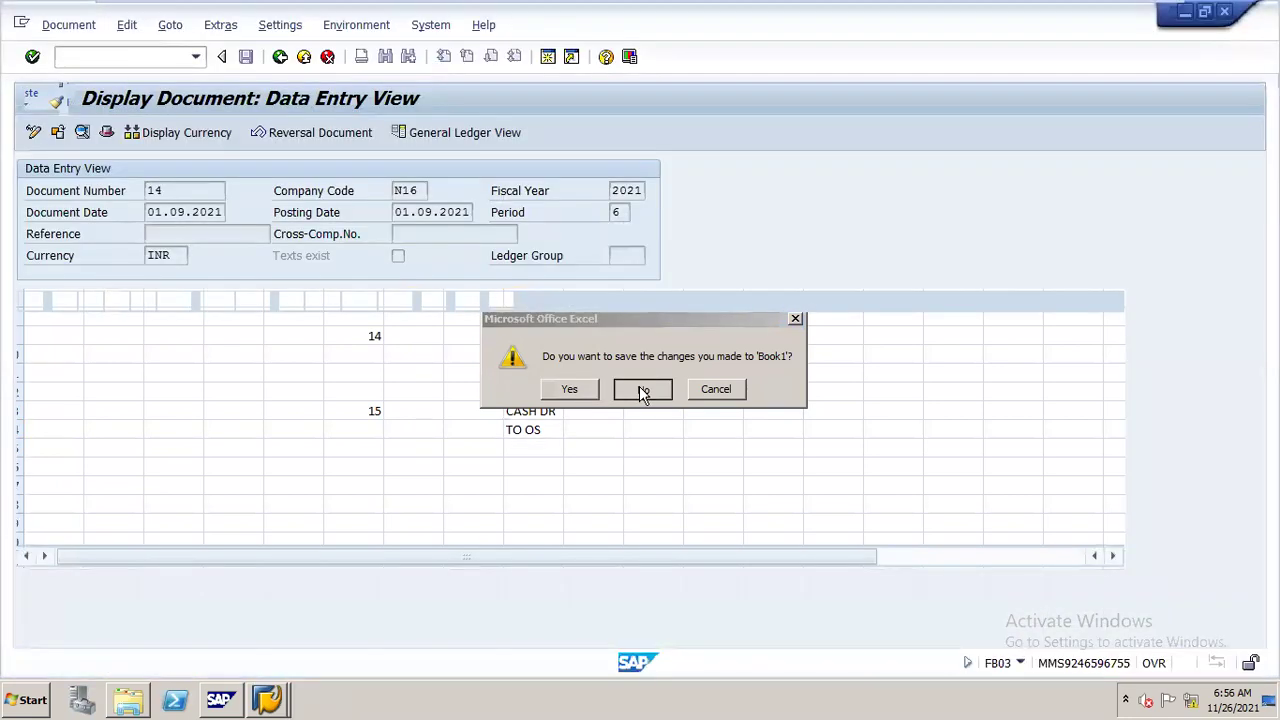
# Minimize the SAP windows and open the Word document FOREIGH from the MY FI CLASS folder on the desktop
pyautogui.click(1184, 14)
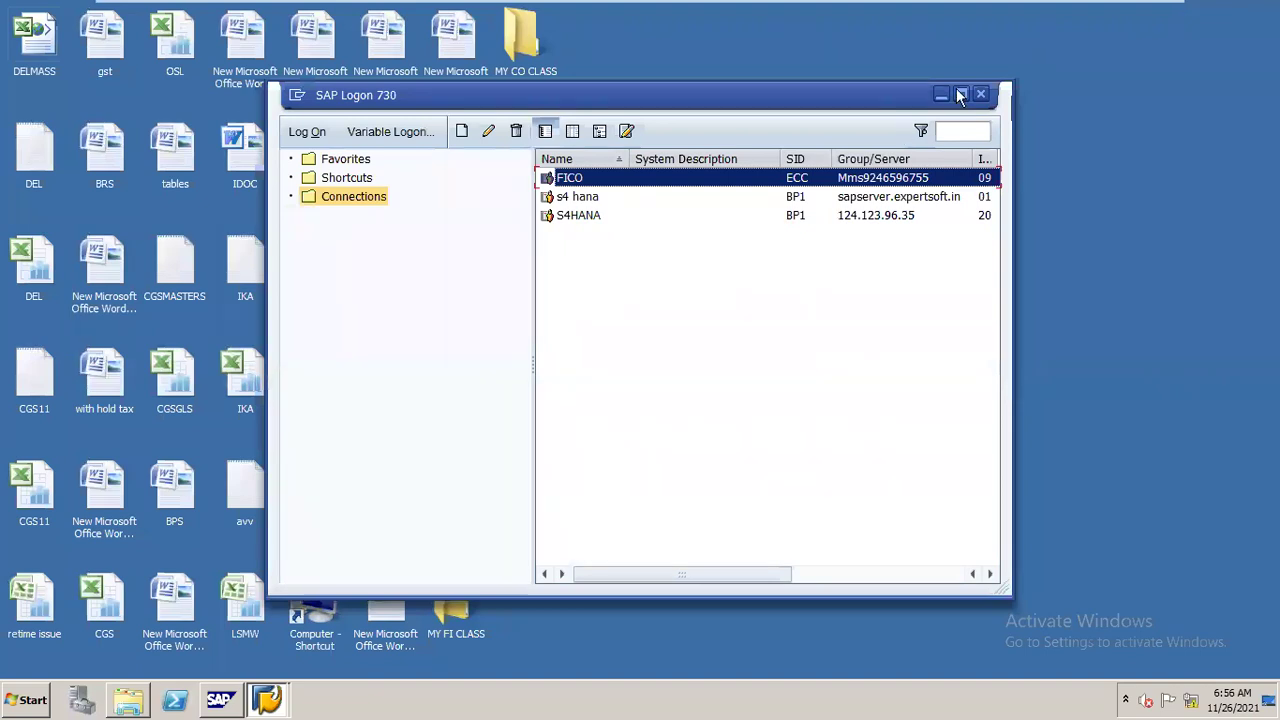
pyautogui.click(940, 94)
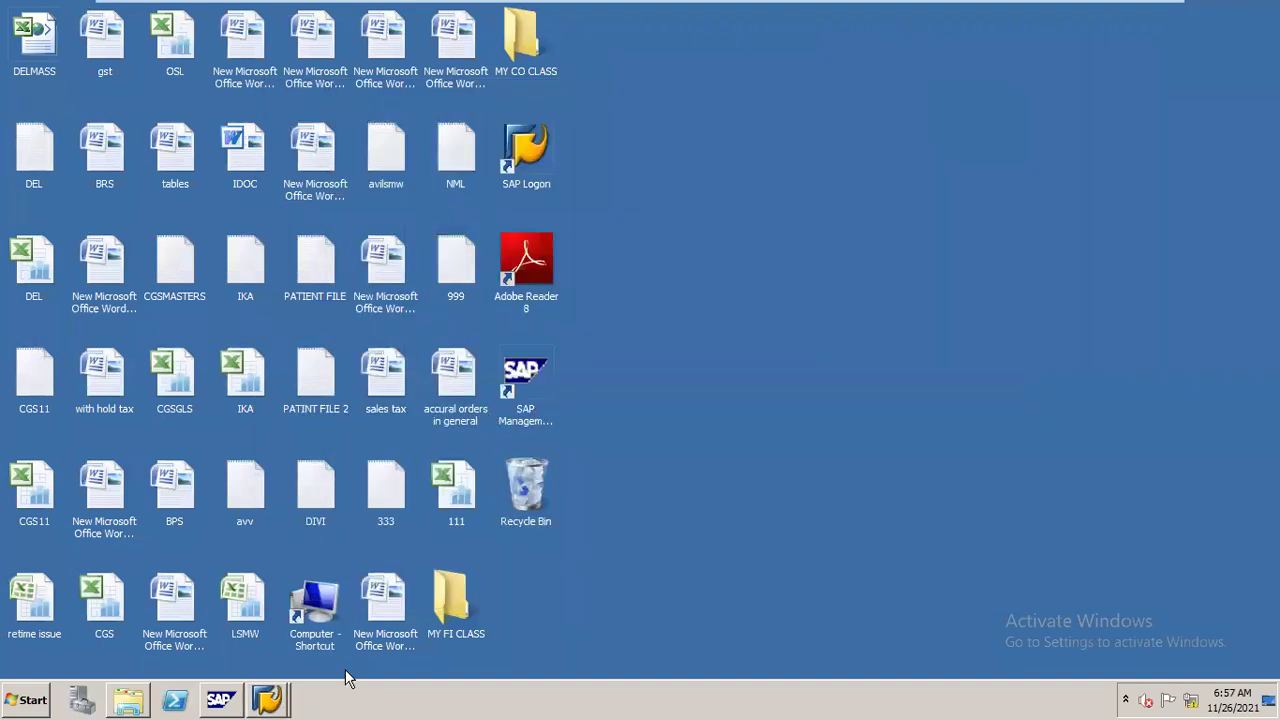
pyautogui.doubleClick(450, 600)
pyautogui.click(330, 262)
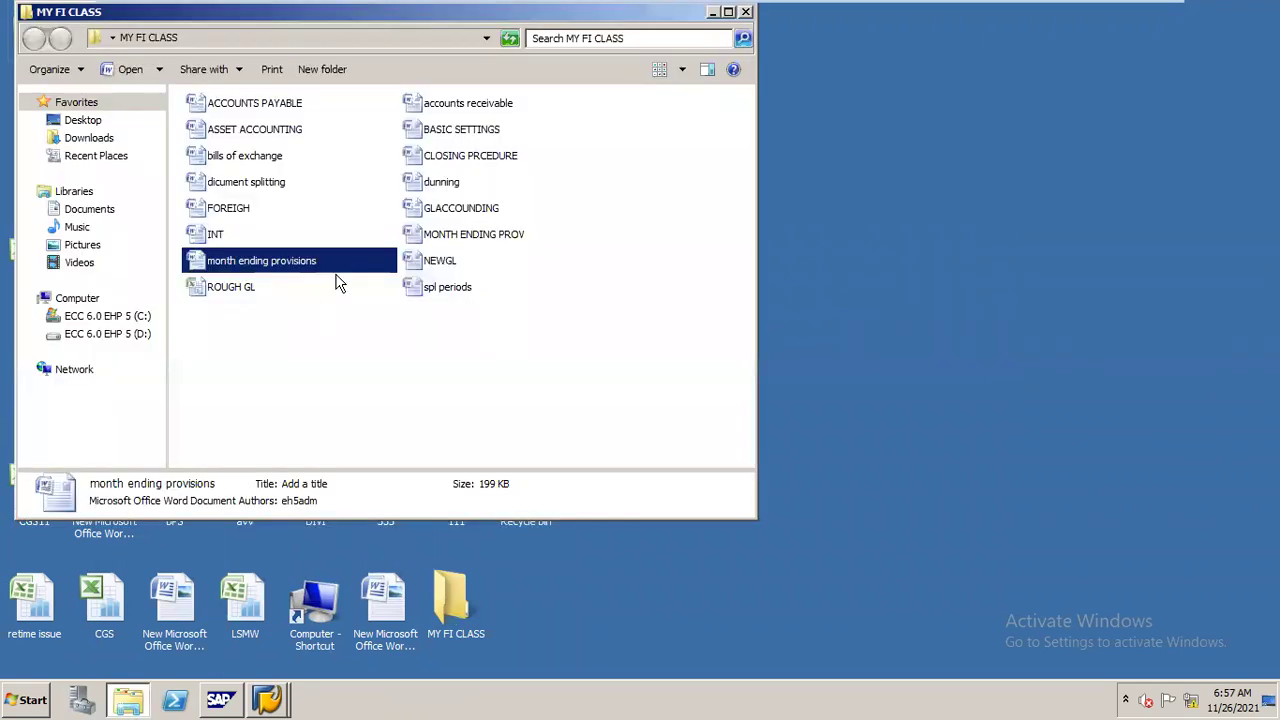
pyautogui.press('Up')
pyautogui.press('Up')
pyautogui.press('Return')
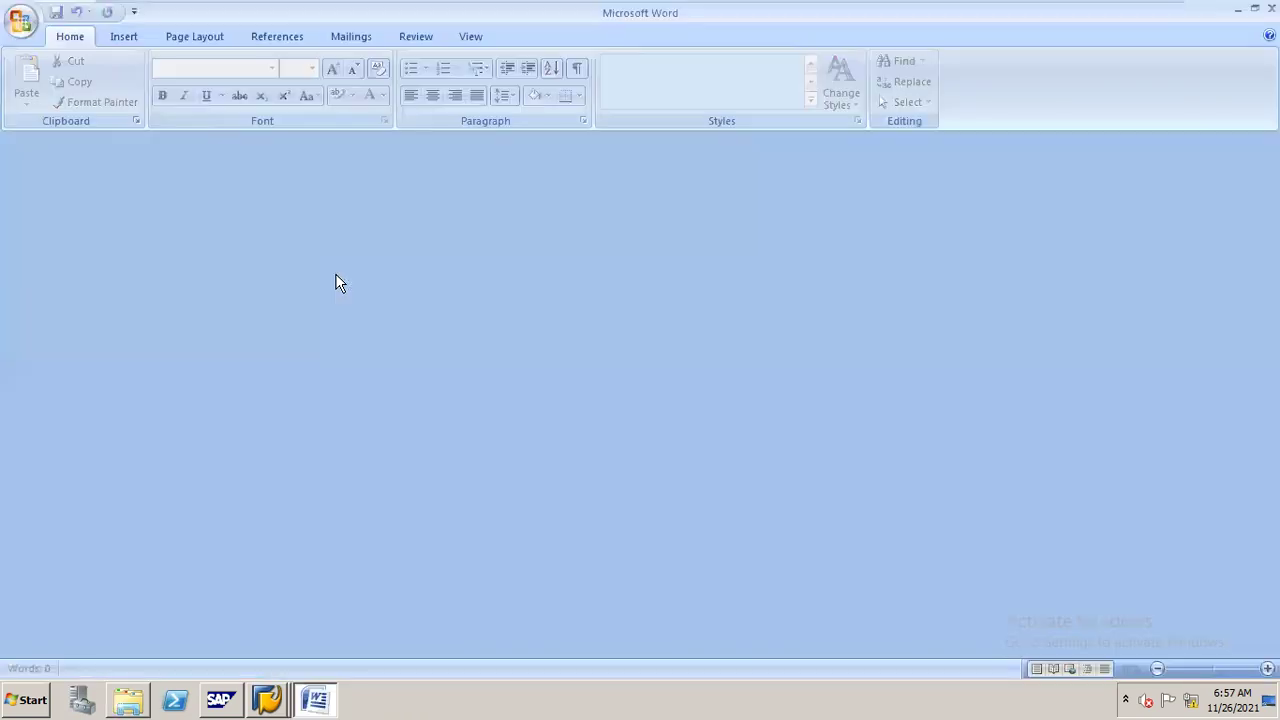
pyautogui.moveTo(971, 6)
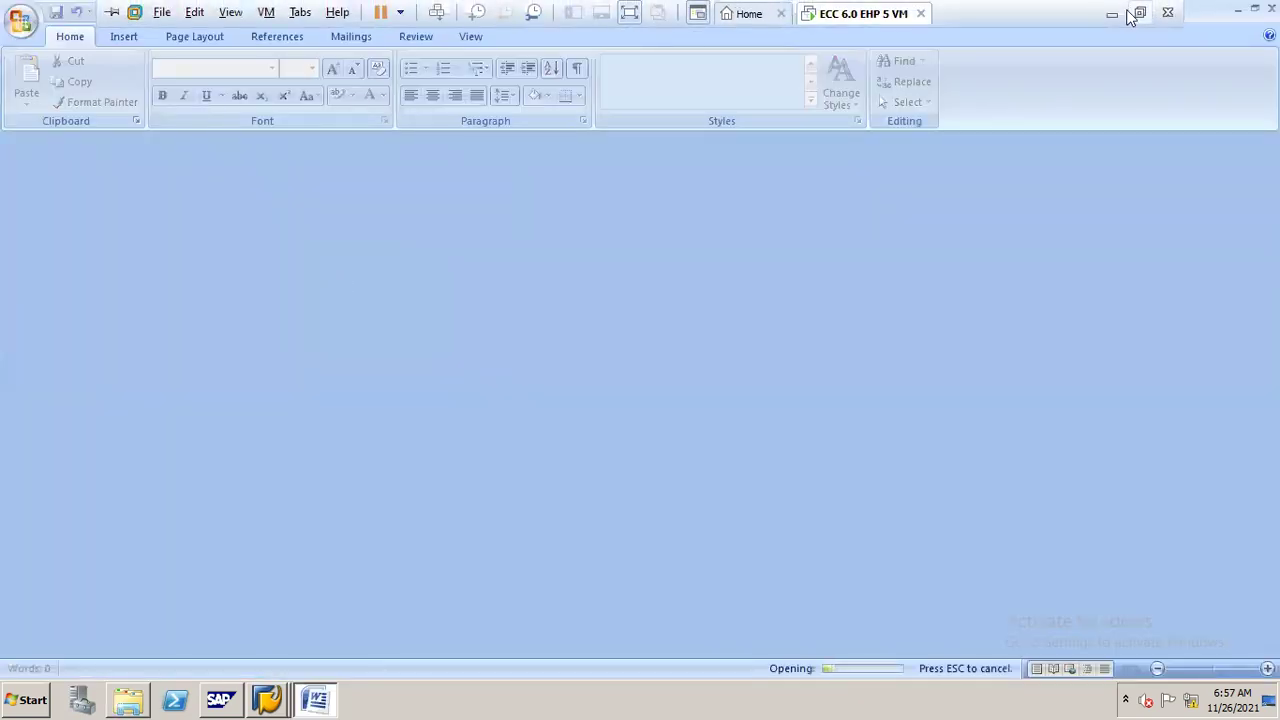
pyautogui.click(1112, 14)
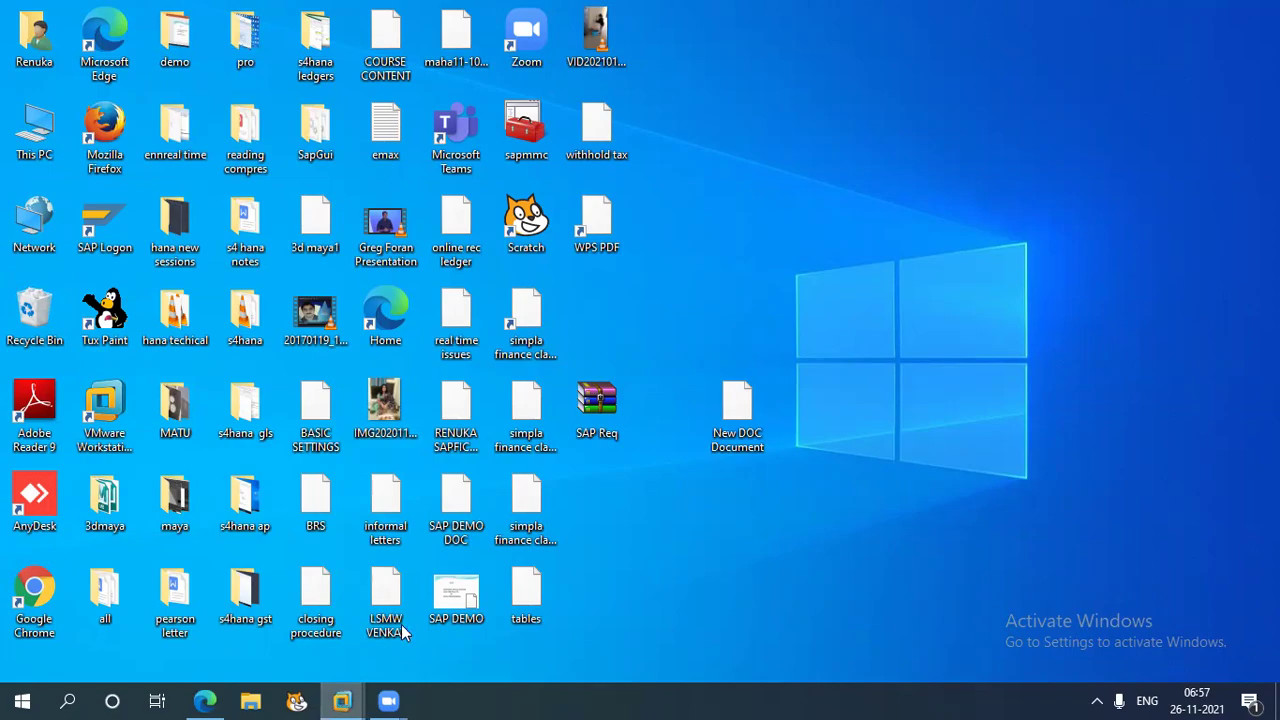
pyautogui.moveTo(342, 700)
pyautogui.click(454, 582)
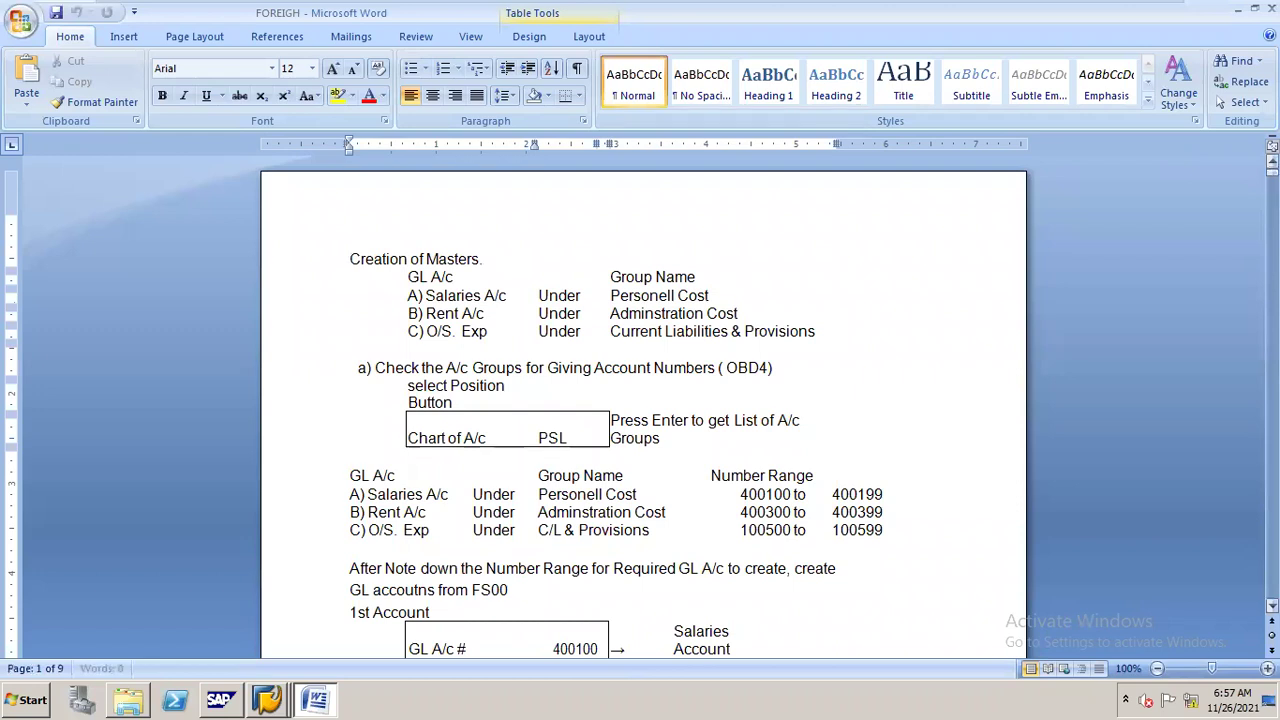
# Go to the FOREIGN CURRENCY TRANSACTIONS section on page 2 of the FOREIGH notes and read the exchange rate types
pyautogui.scroll(-6, 640, 400)
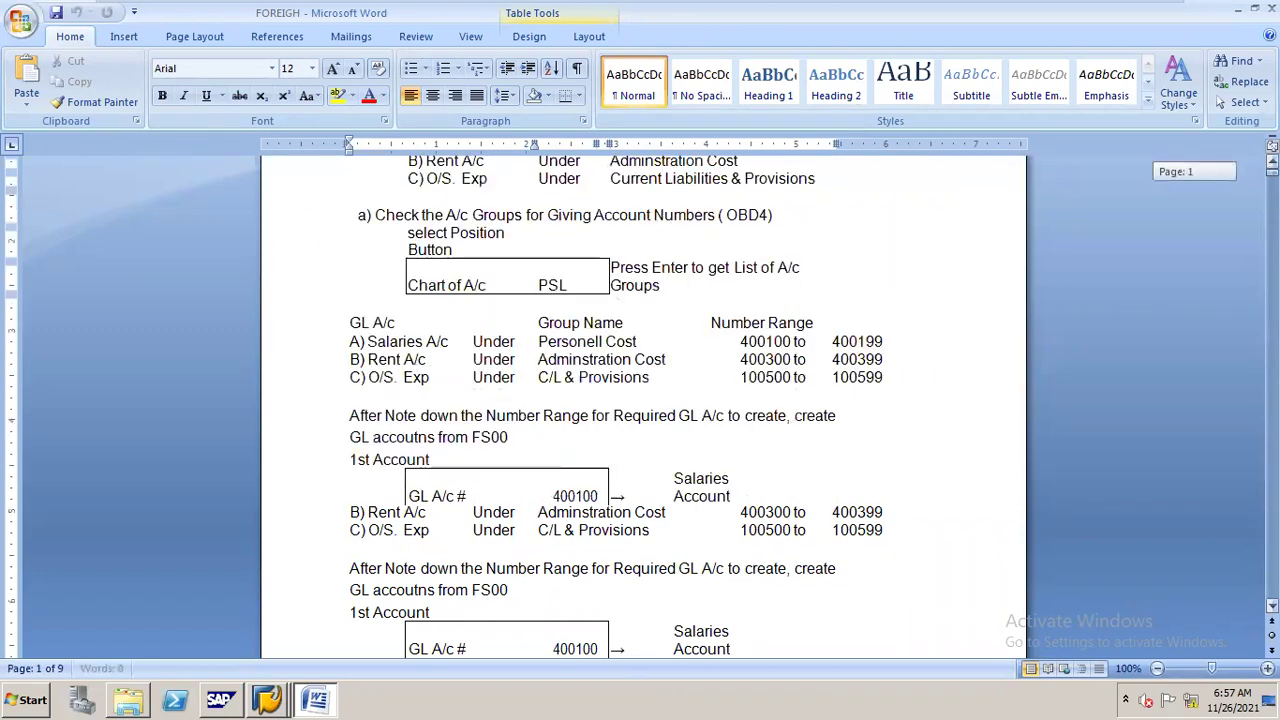
pyautogui.scroll(6, 640, 400)
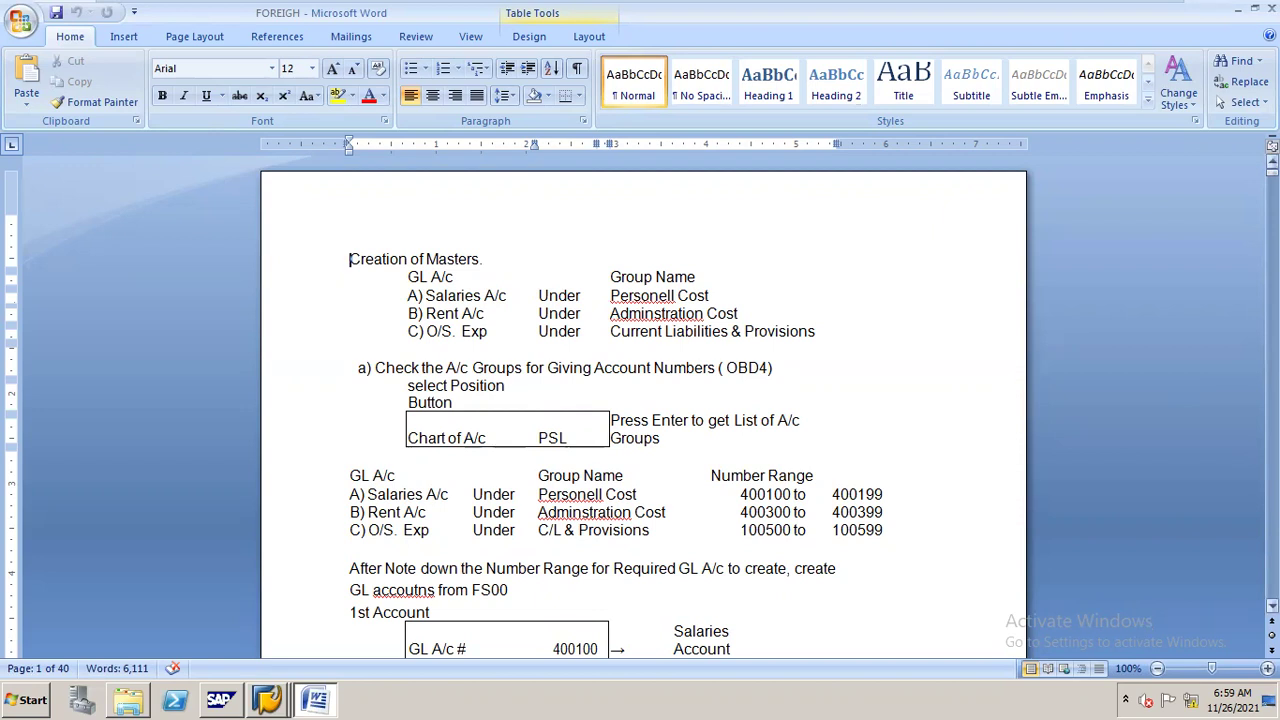
pyautogui.scroll(-5, 643, 410)
pyautogui.scroll(-18, 643, 410)
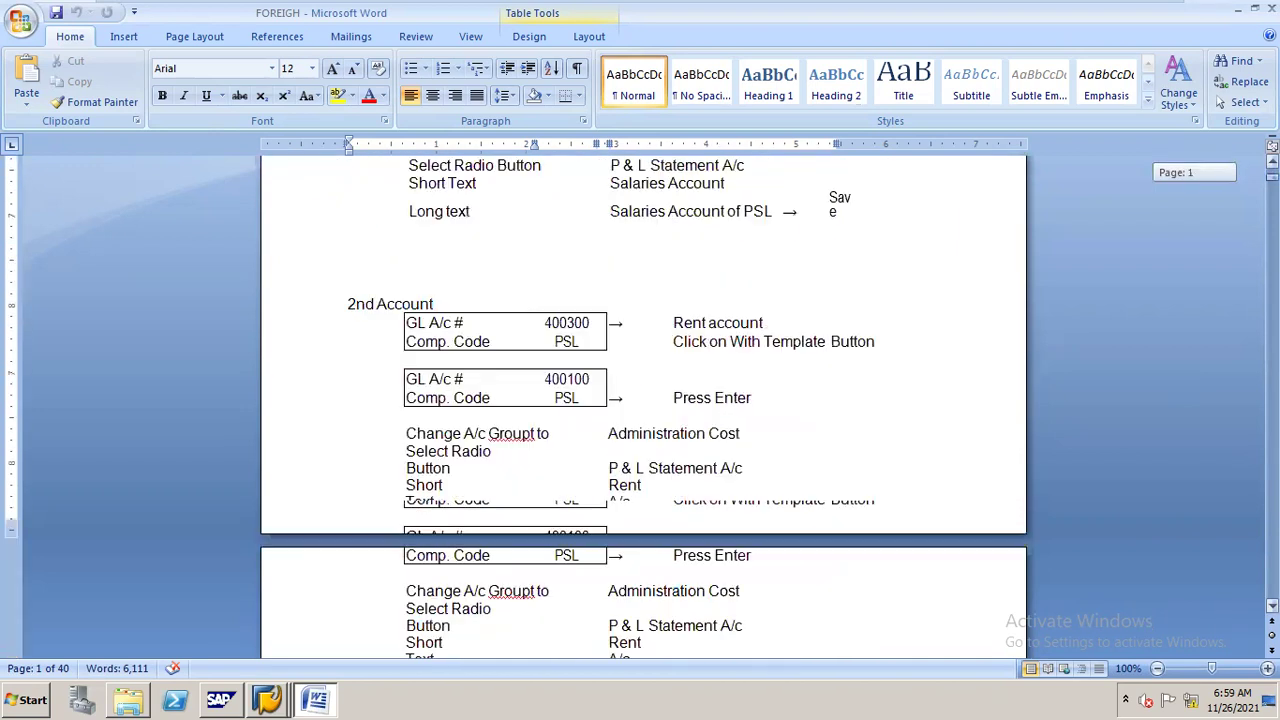
pyautogui.scroll(8, 643, 410)
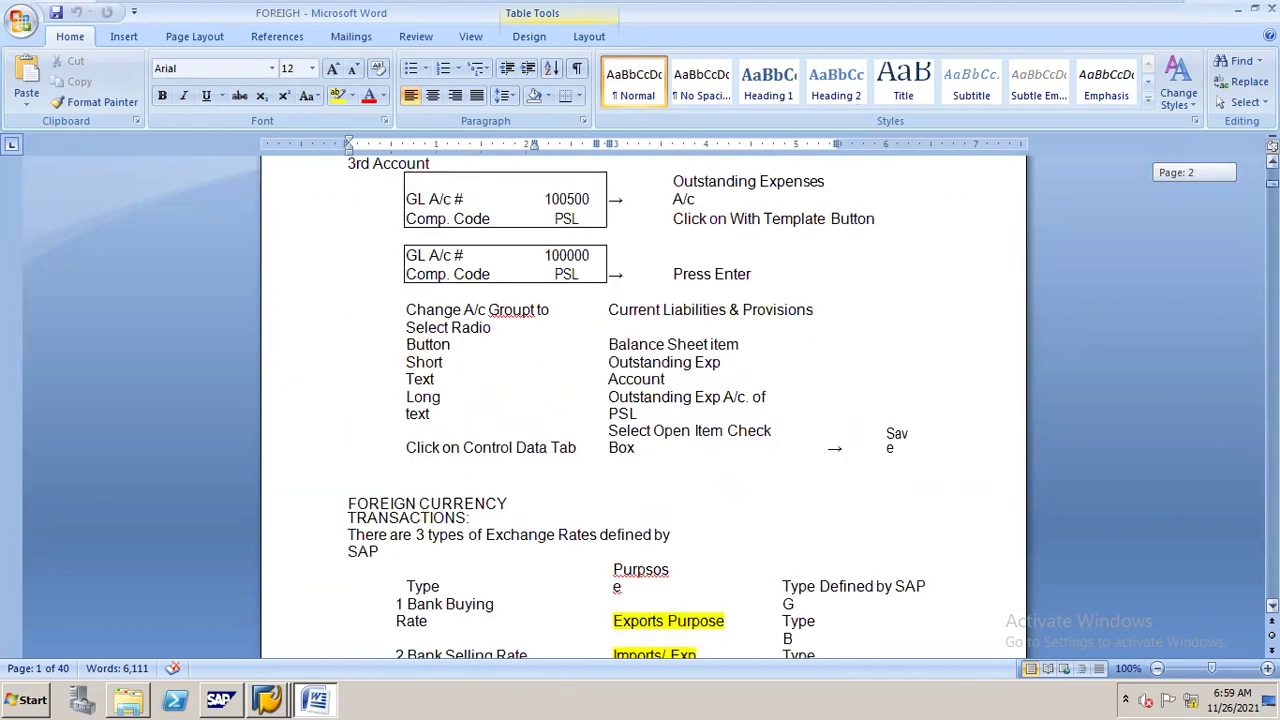
pyautogui.scroll(-3, 643, 410)
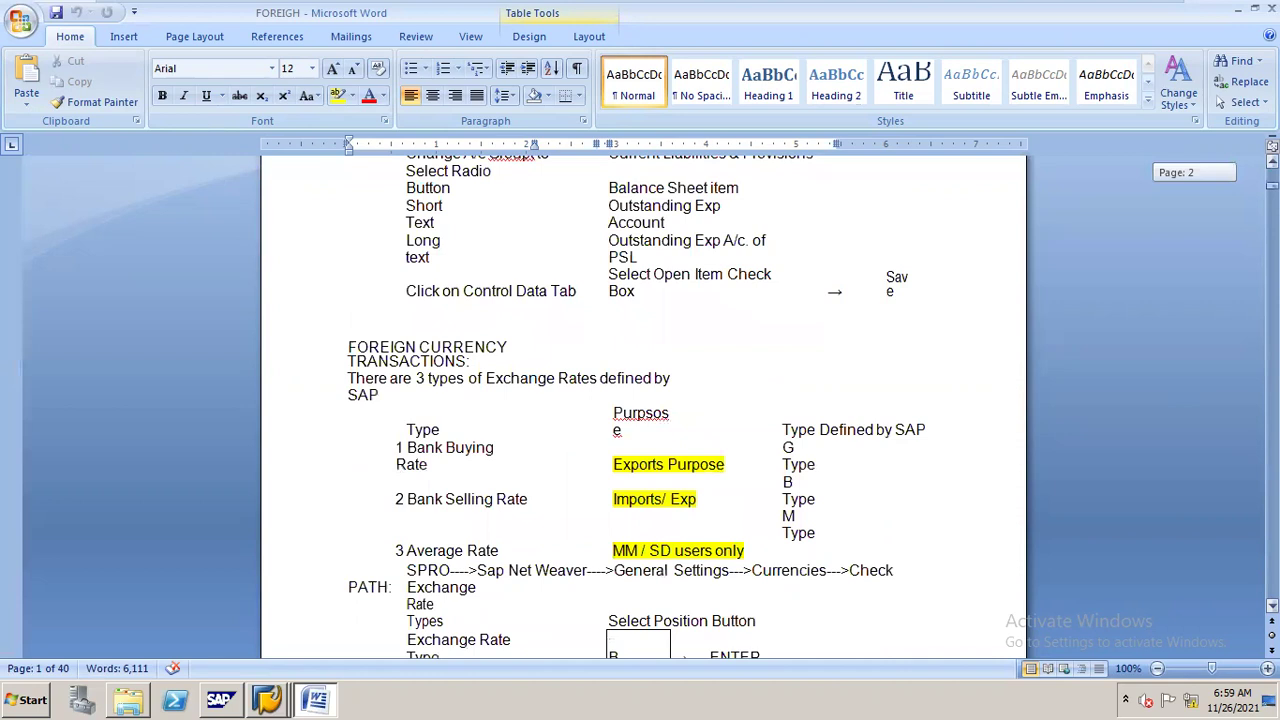
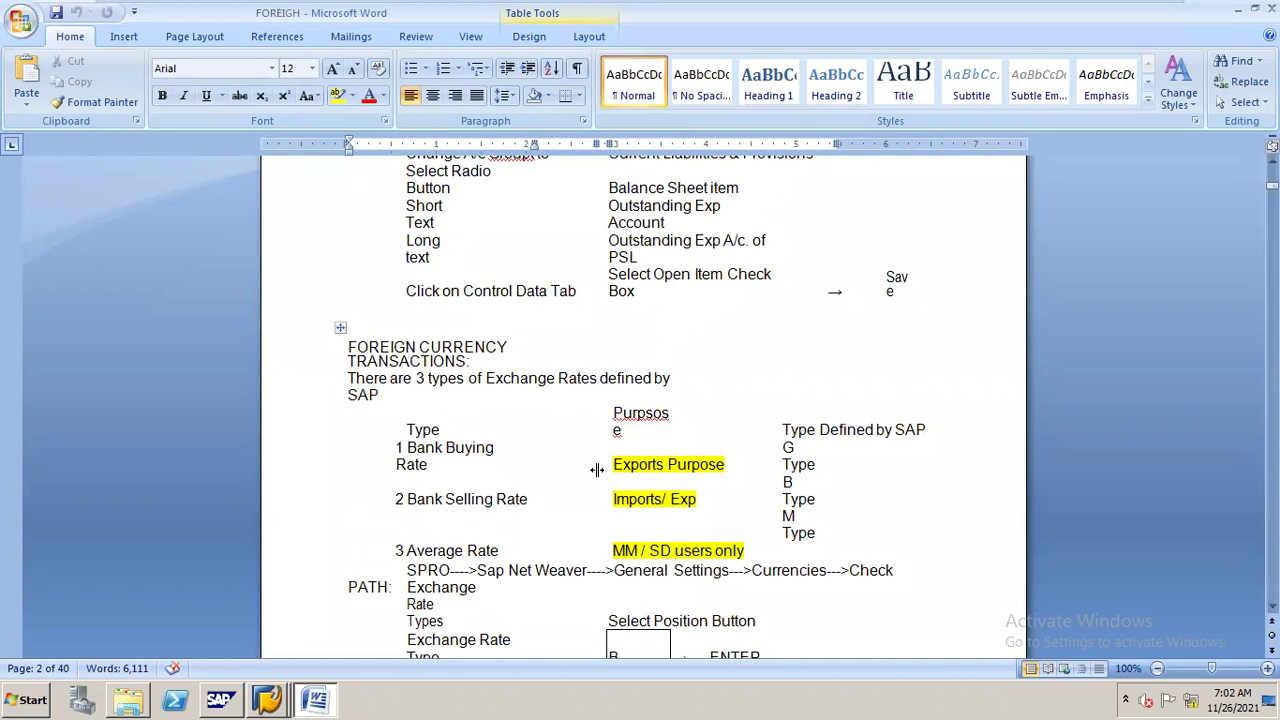
# Minimize the virtual machine to check the Zoom window, and return to the ECC 6.0 EHP 5 VM
pyautogui.moveTo(1030, 8)
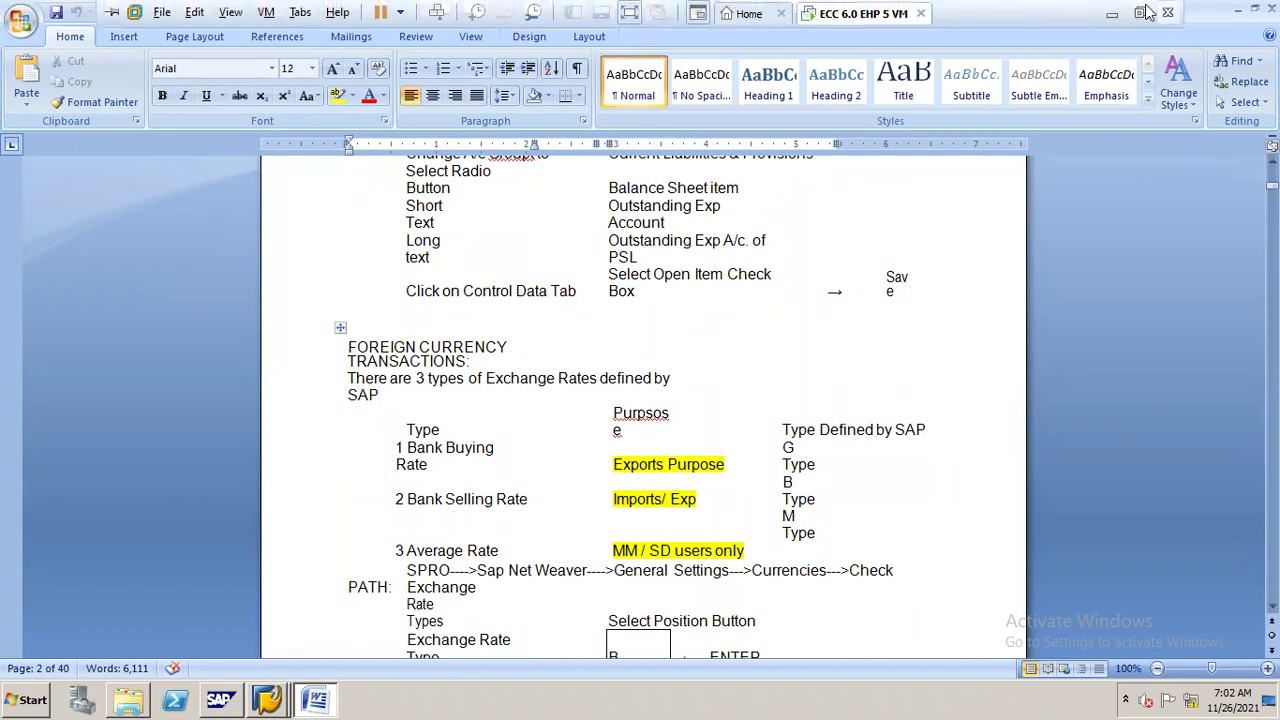
pyautogui.click(1113, 18)
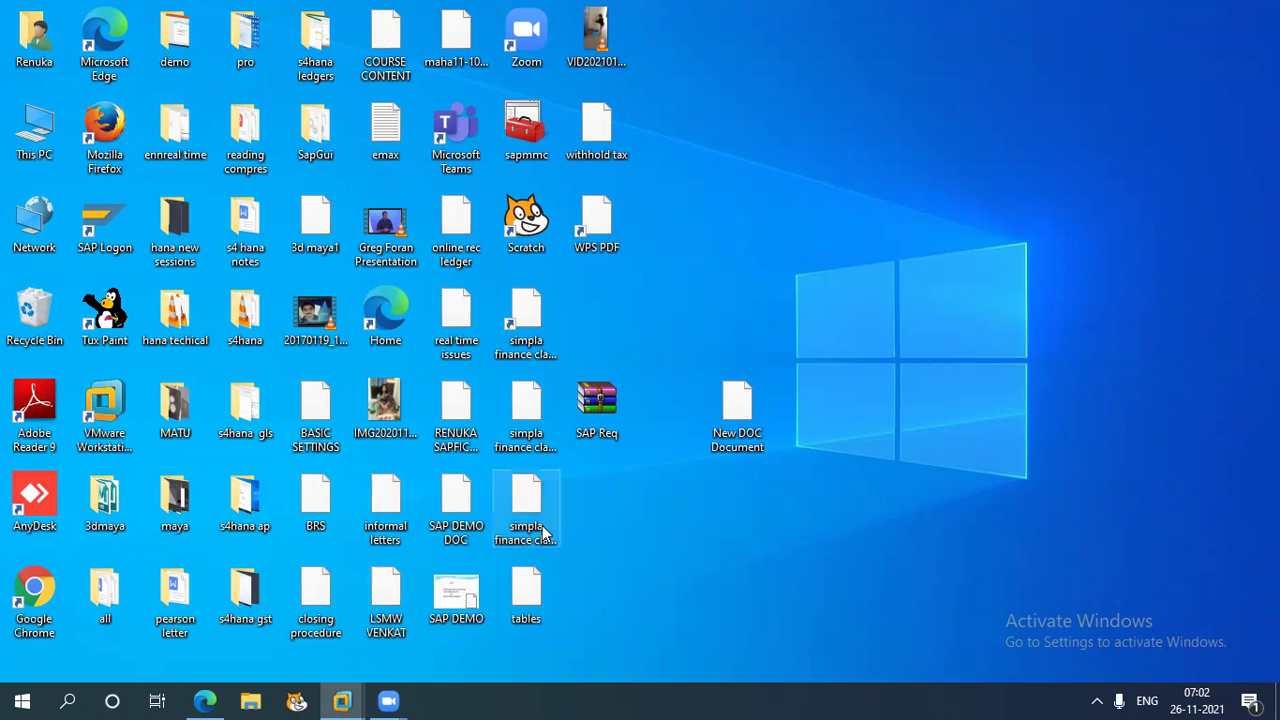
pyautogui.moveTo(390, 700)
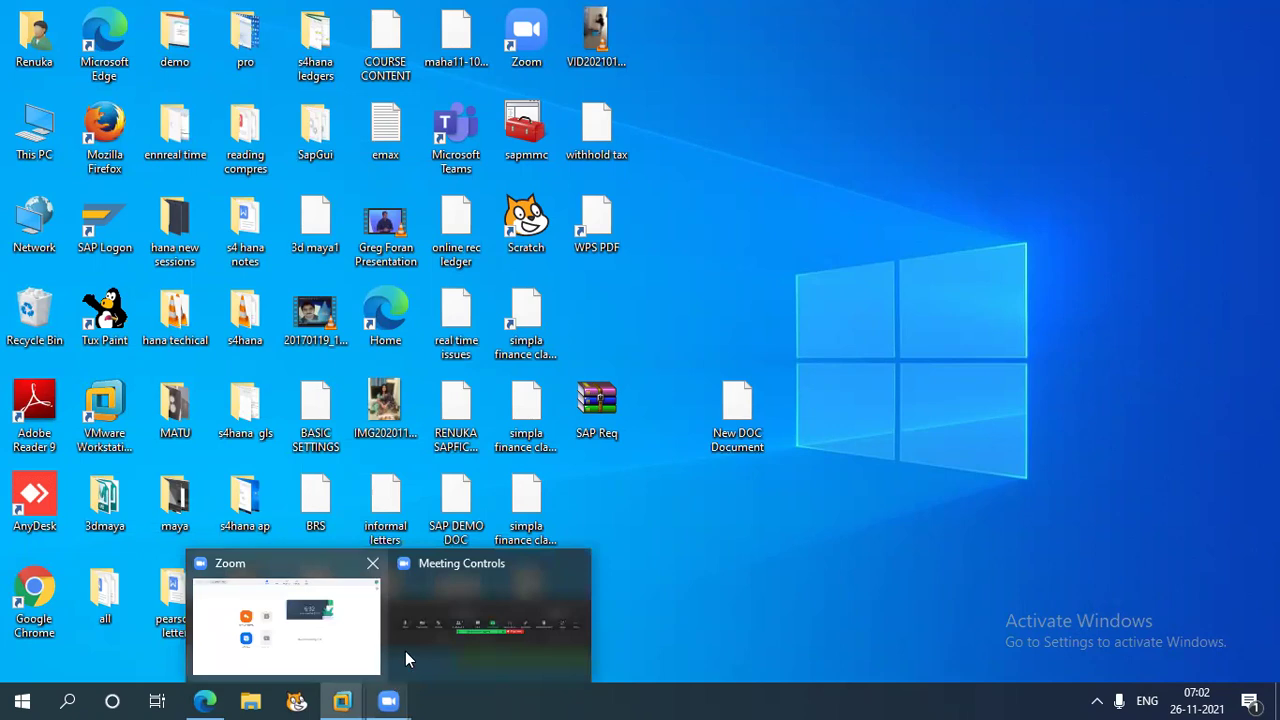
pyautogui.click(311, 658)
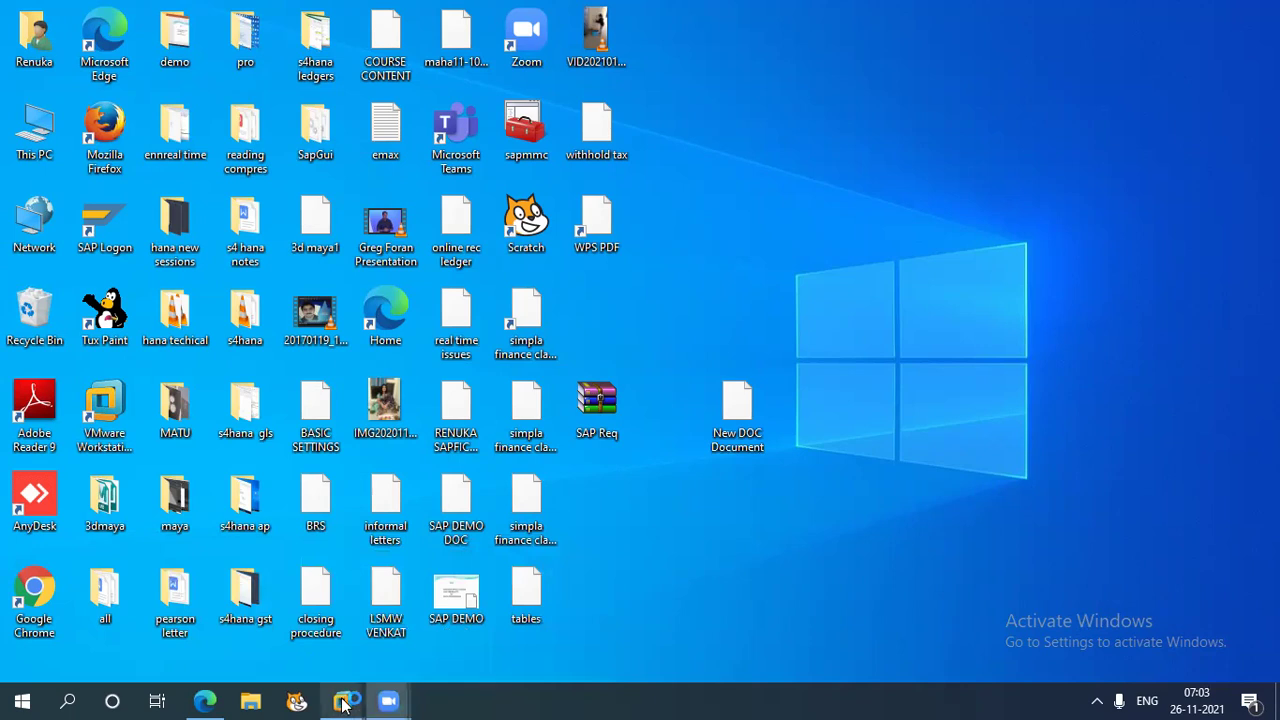
pyautogui.moveTo(345, 705)
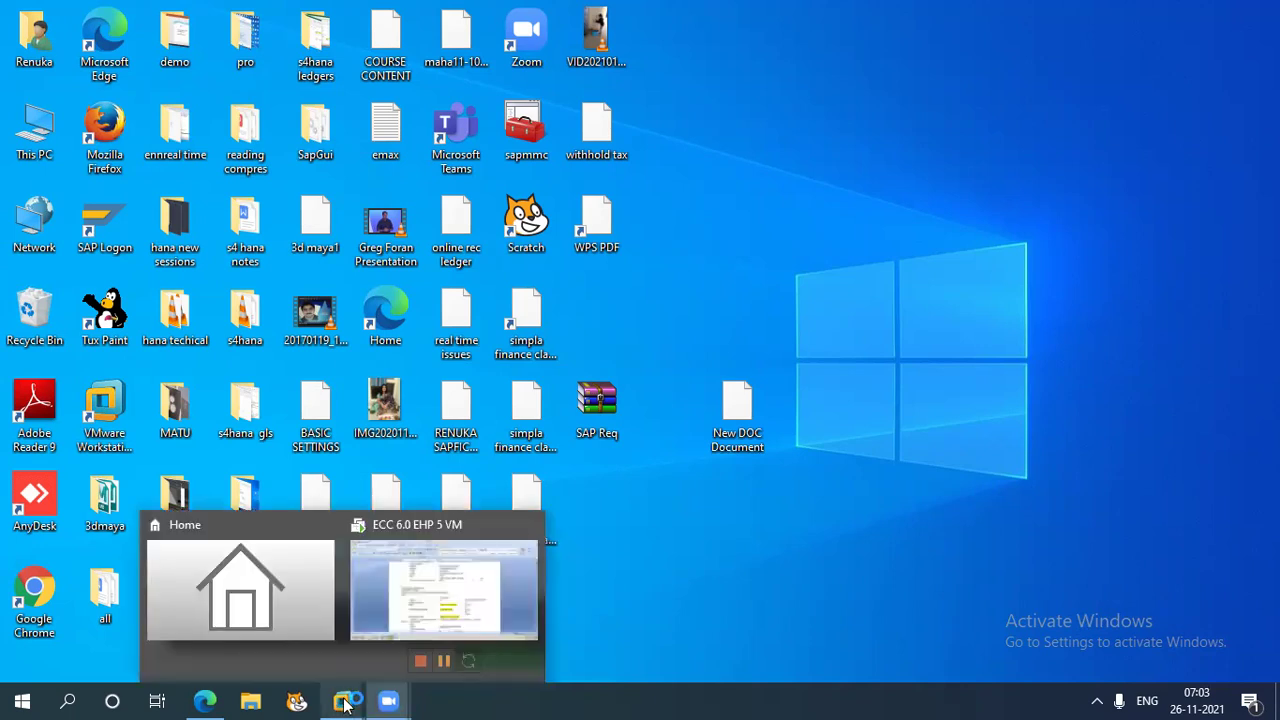
pyautogui.click(426, 570)
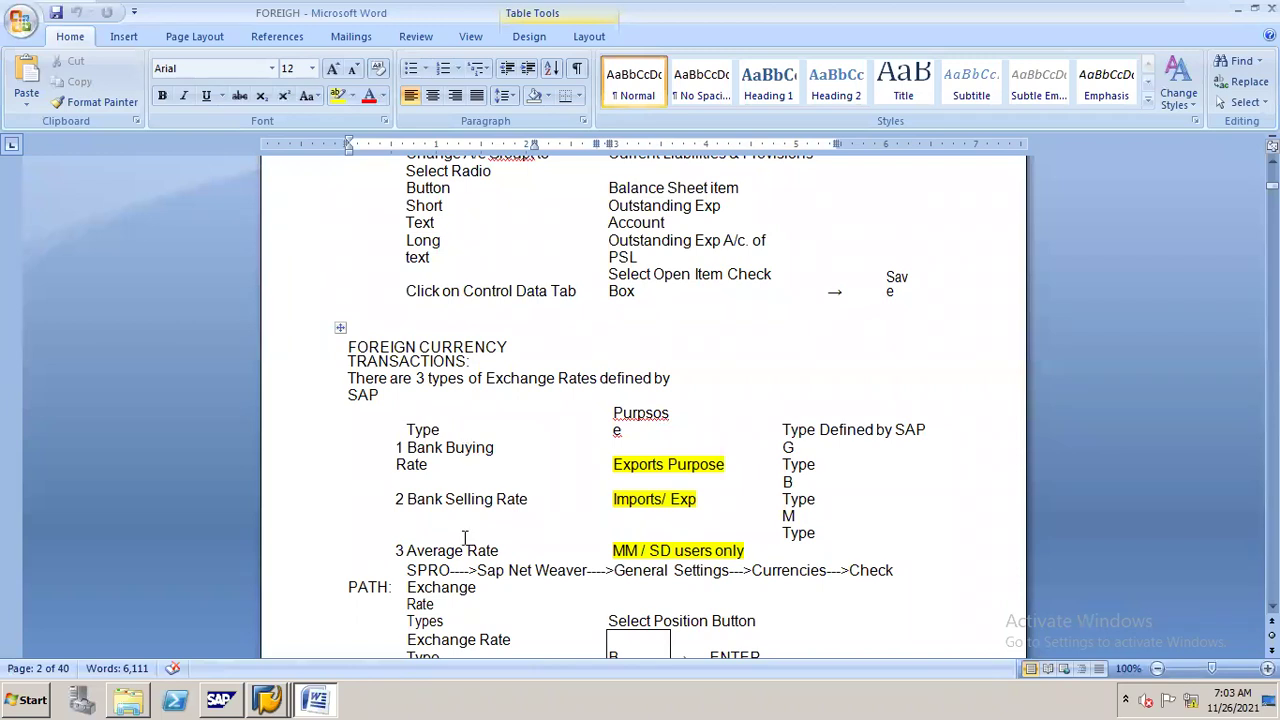
# Review the bank buying and average rate entries in the exchange rate table, and close the MY FI CLASS folder window
pyautogui.click(435, 464)
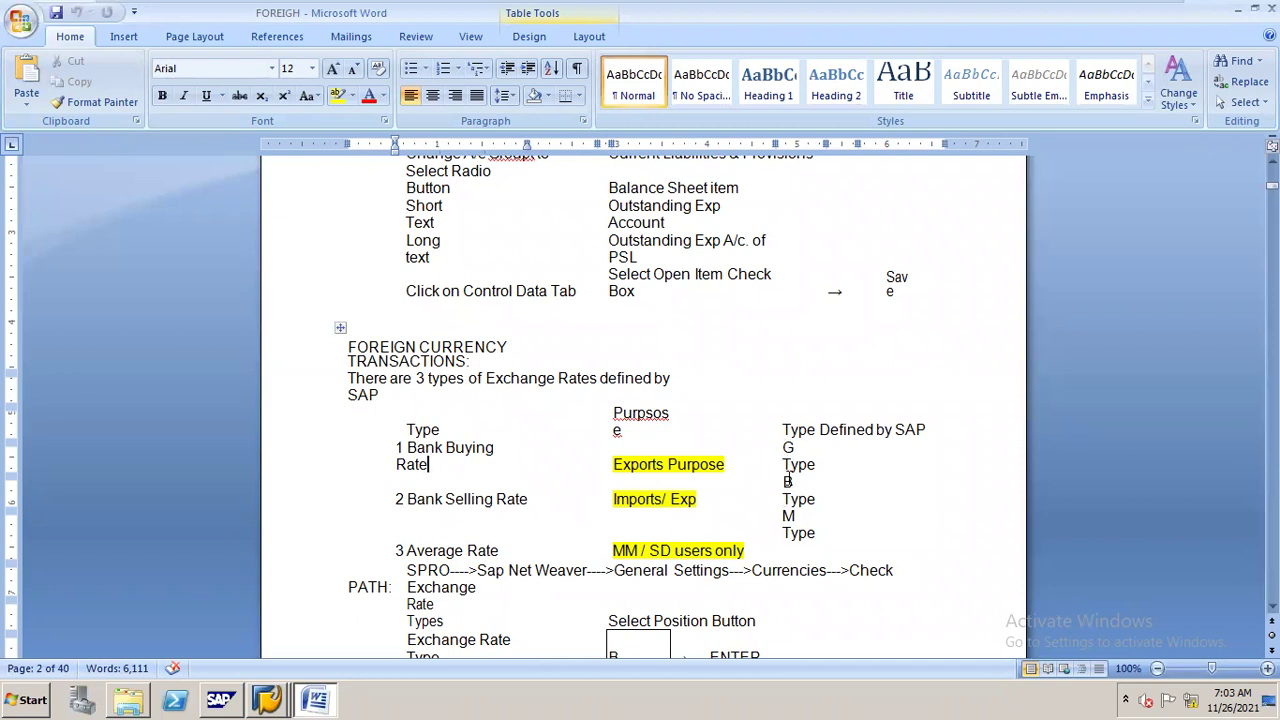
pyautogui.click(792, 537)
pyautogui.hotkey('alt', 'Tab')
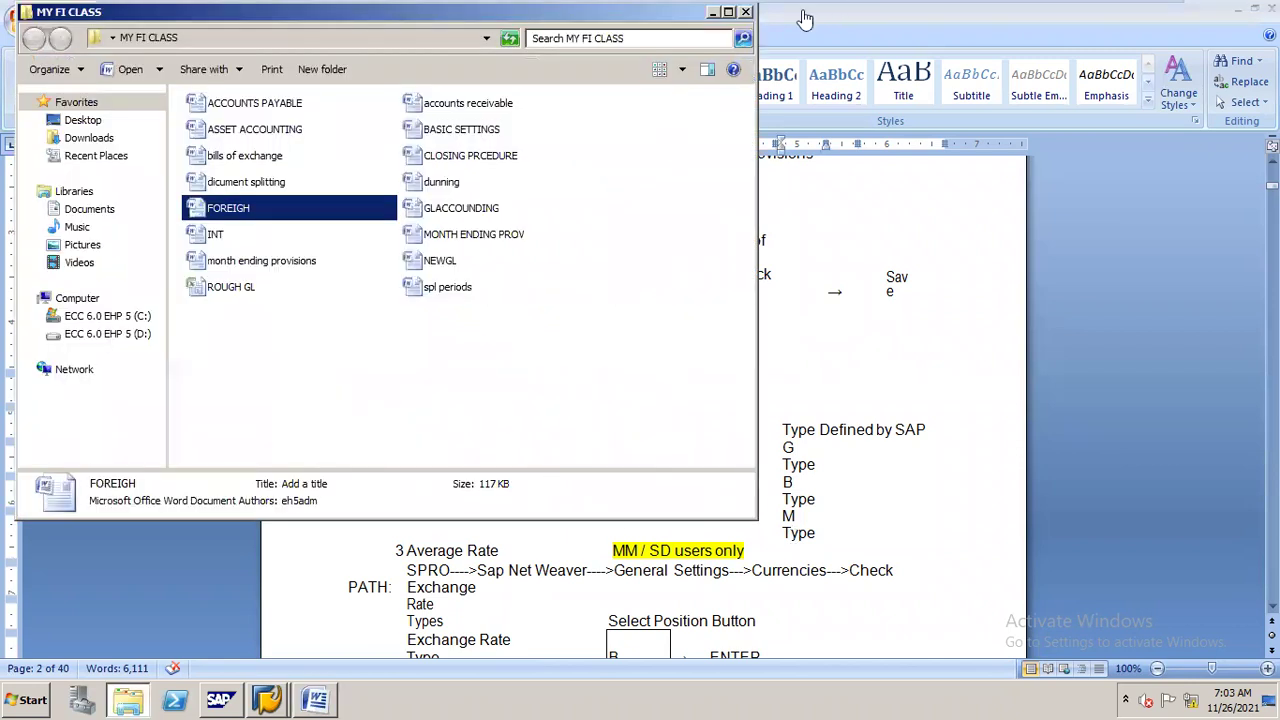
pyautogui.click(745, 14)
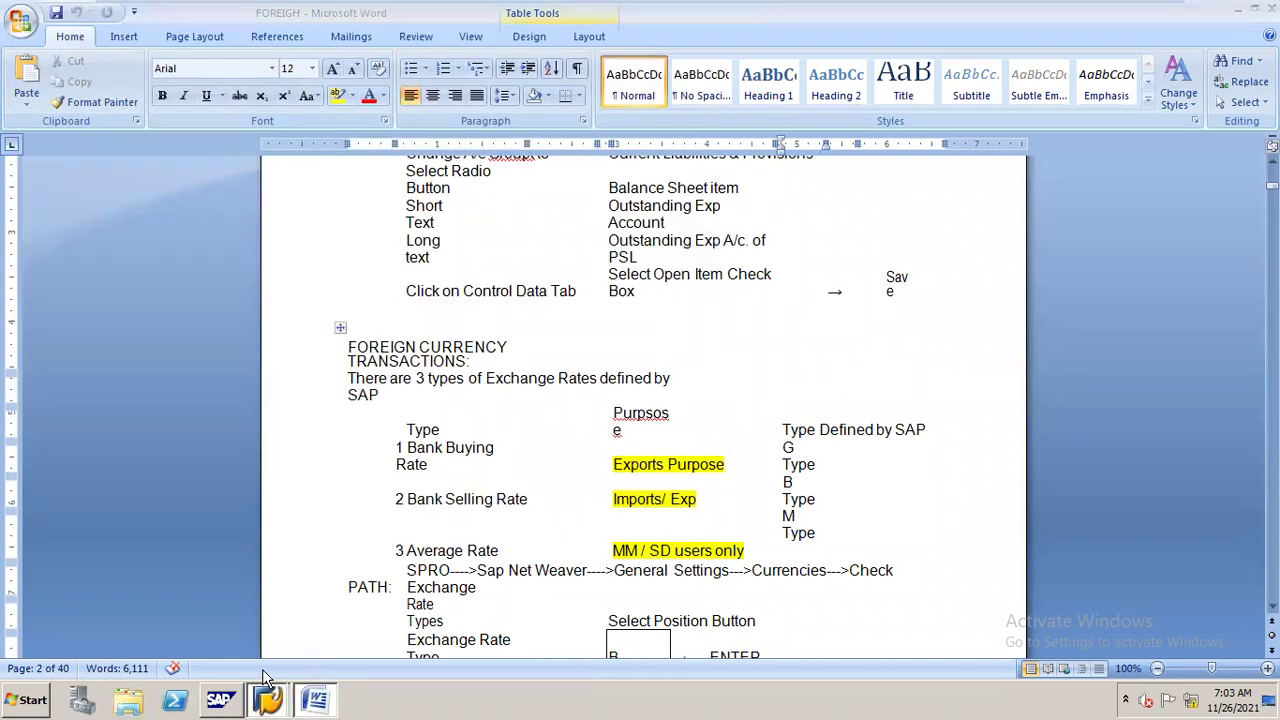
# Switch to the SAP Display Document session, run transaction /NSPRO and display the SAP Reference IMG
pyautogui.moveTo(266, 700)
pyautogui.click(266, 658)
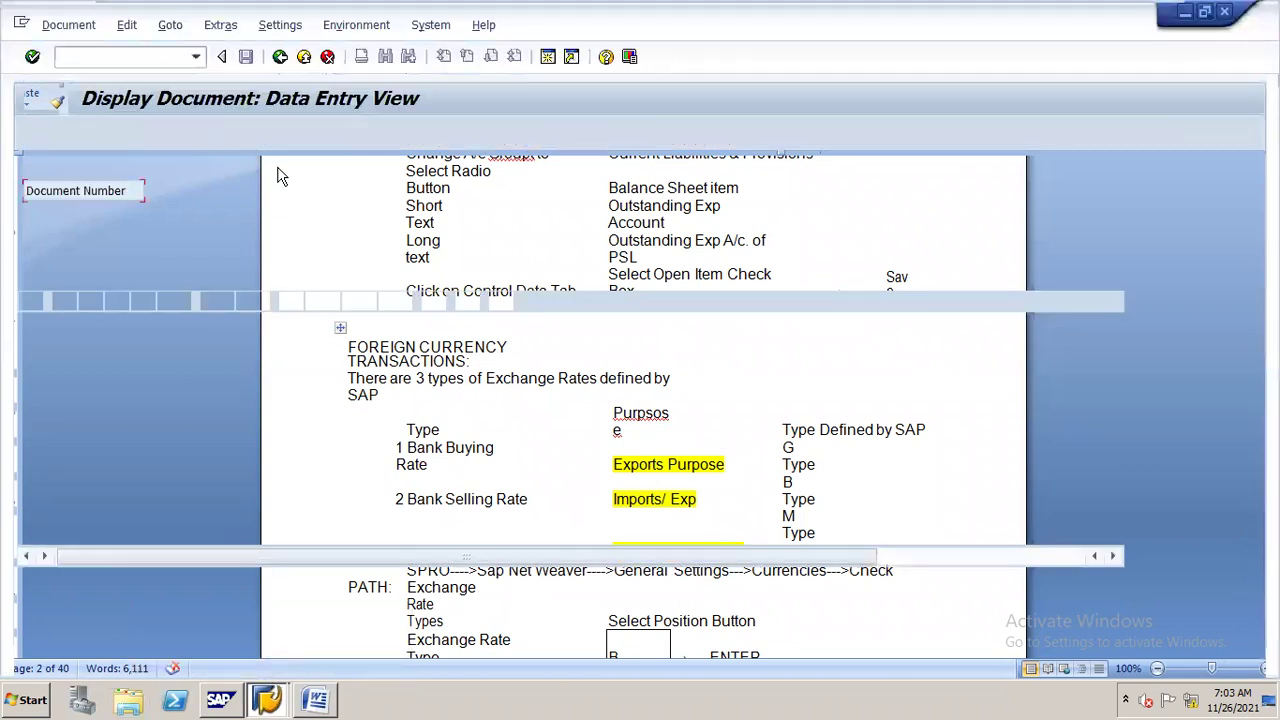
pyautogui.click(129, 55)
pyautogui.write('/NSPRO')
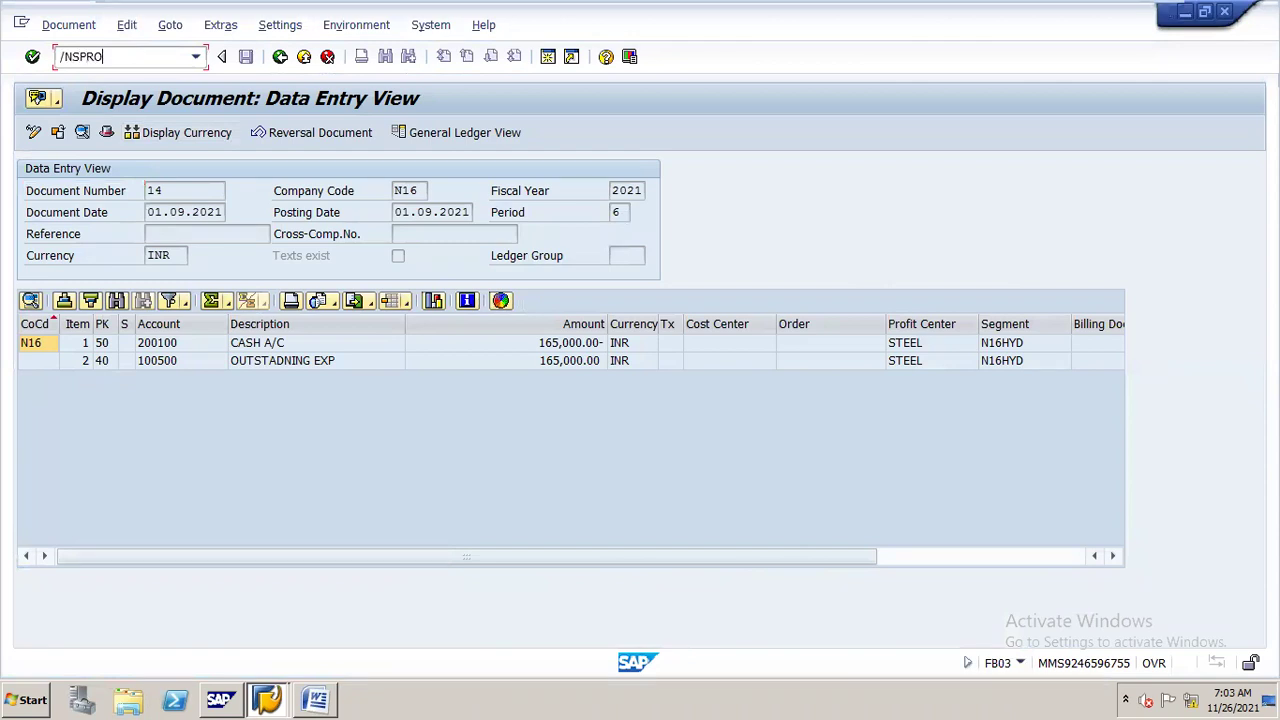
pyautogui.press('Return')
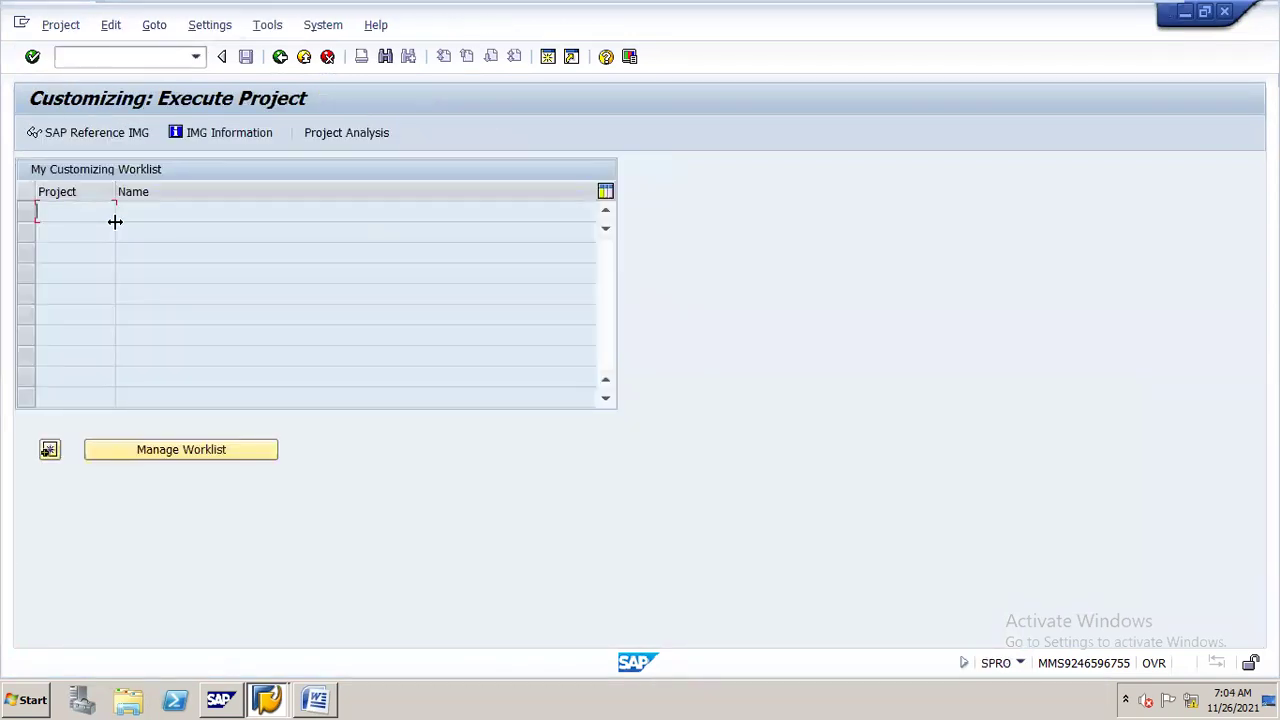
pyautogui.click(148, 140)
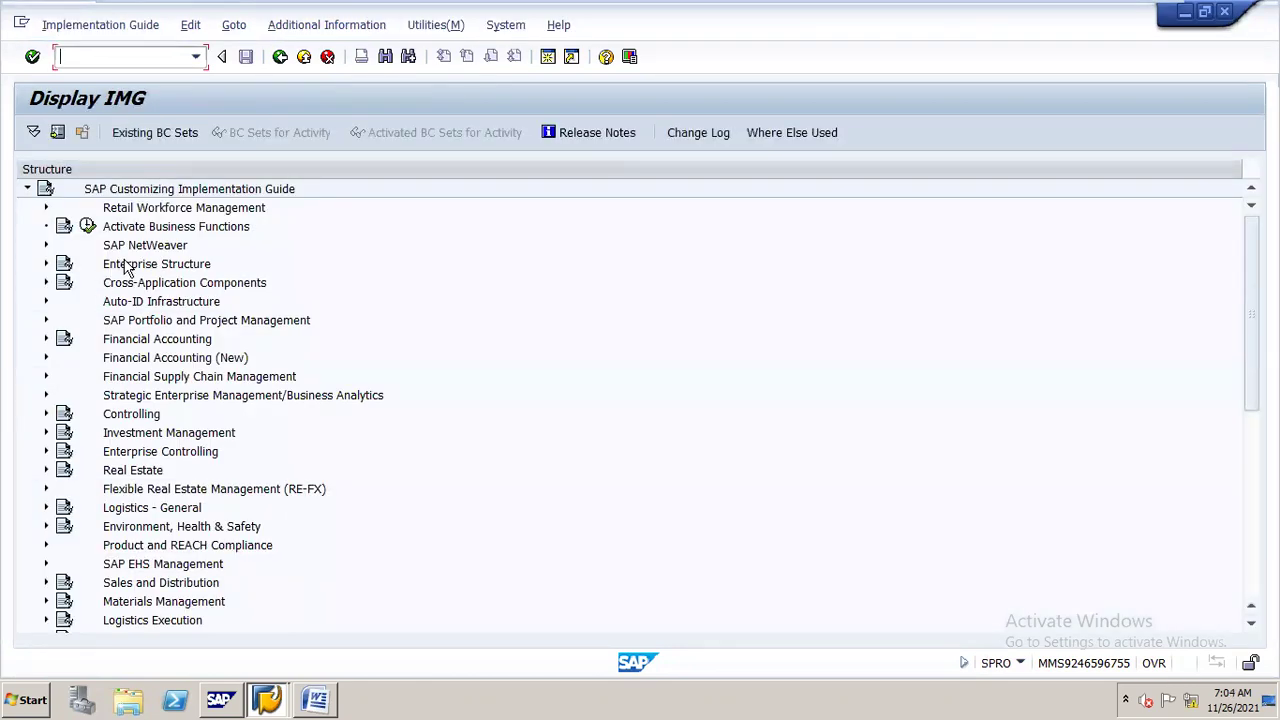
# Expand SAP NetWeaver, General settings and Currencies in the implementation guide structure
pyautogui.click(146, 248)
pyautogui.doubleClick(147, 248)
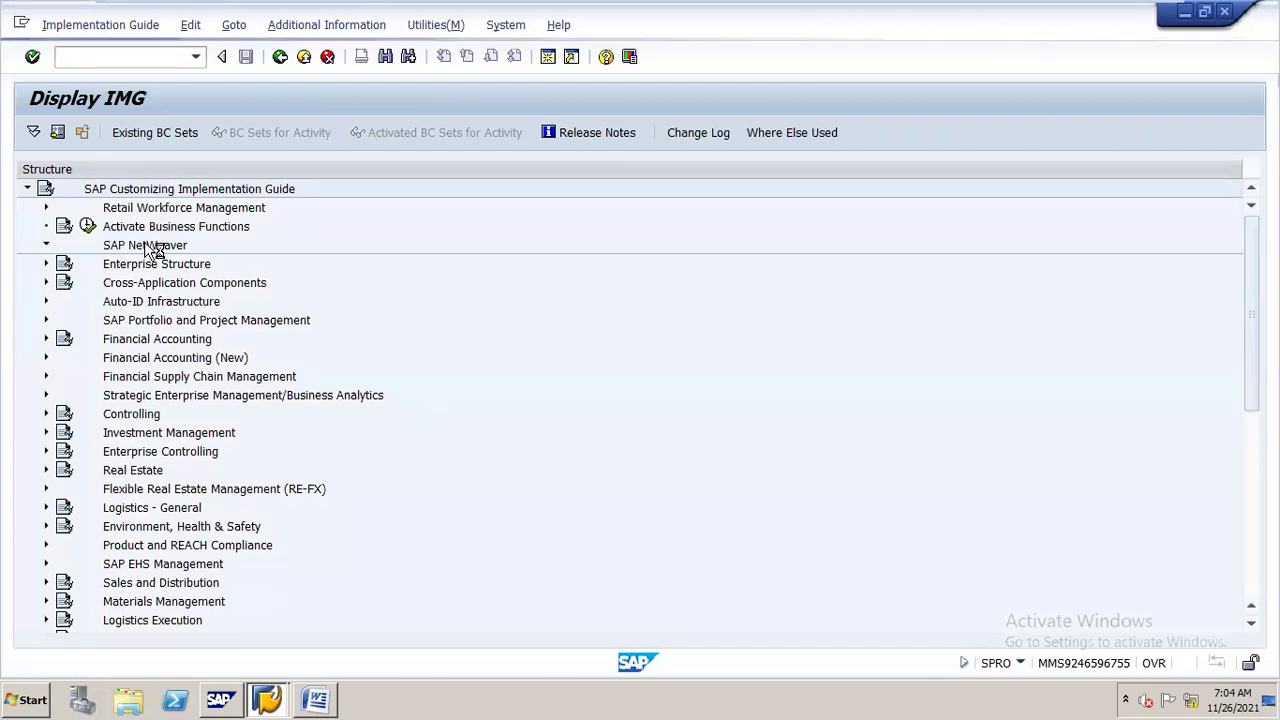
pyautogui.press('Up')
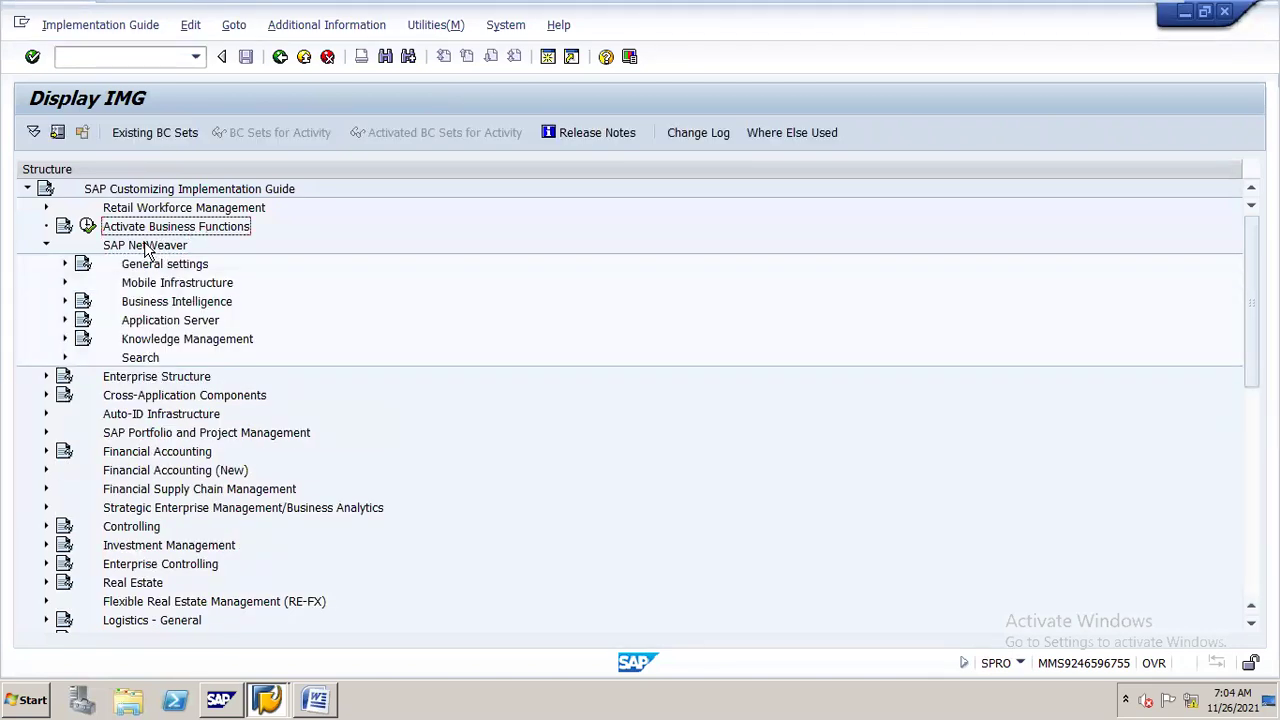
pyautogui.press('Down')
pyautogui.press('Down')
pyautogui.press('Return')
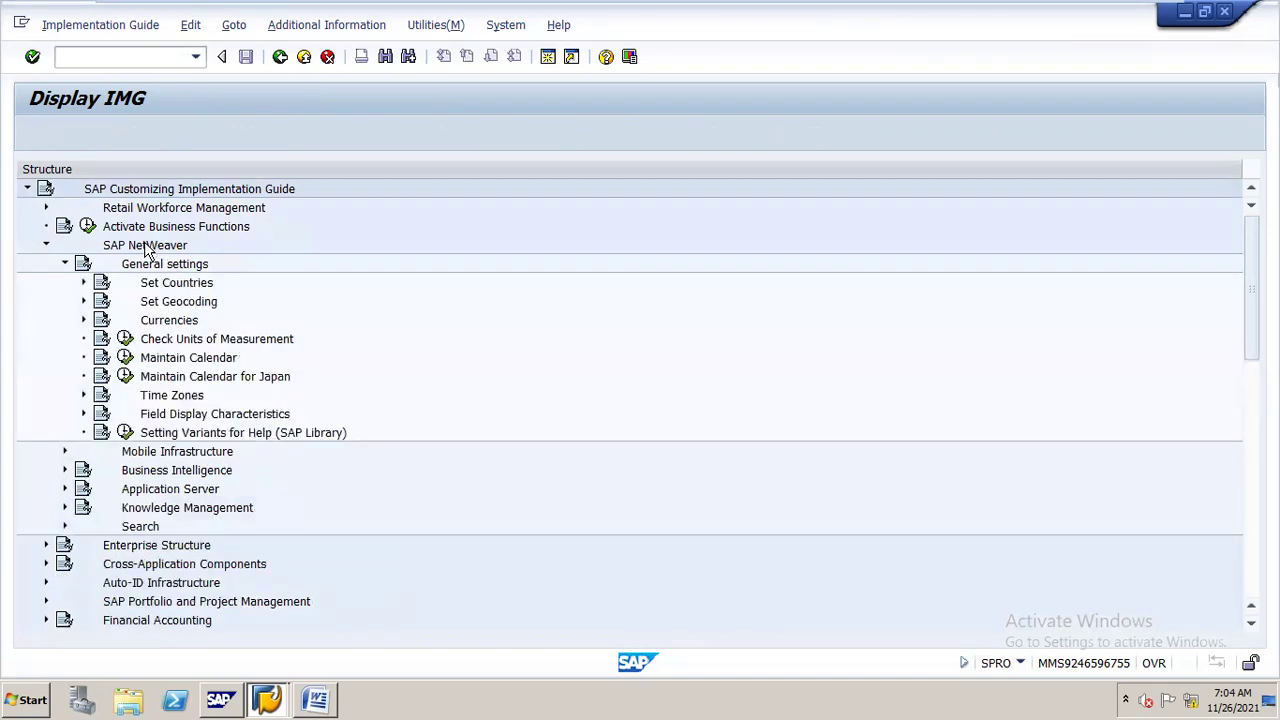
pyautogui.press('Down')
pyautogui.press('Down')
pyautogui.press('Down')
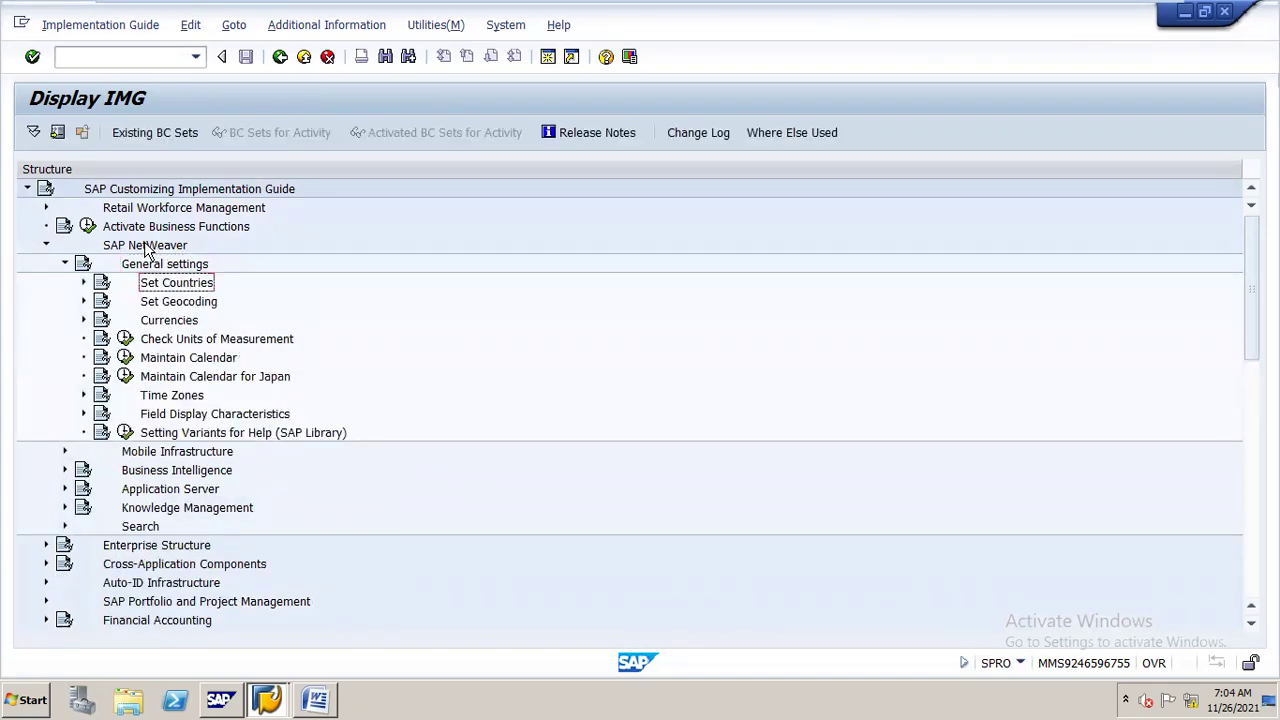
pyautogui.press('Right')
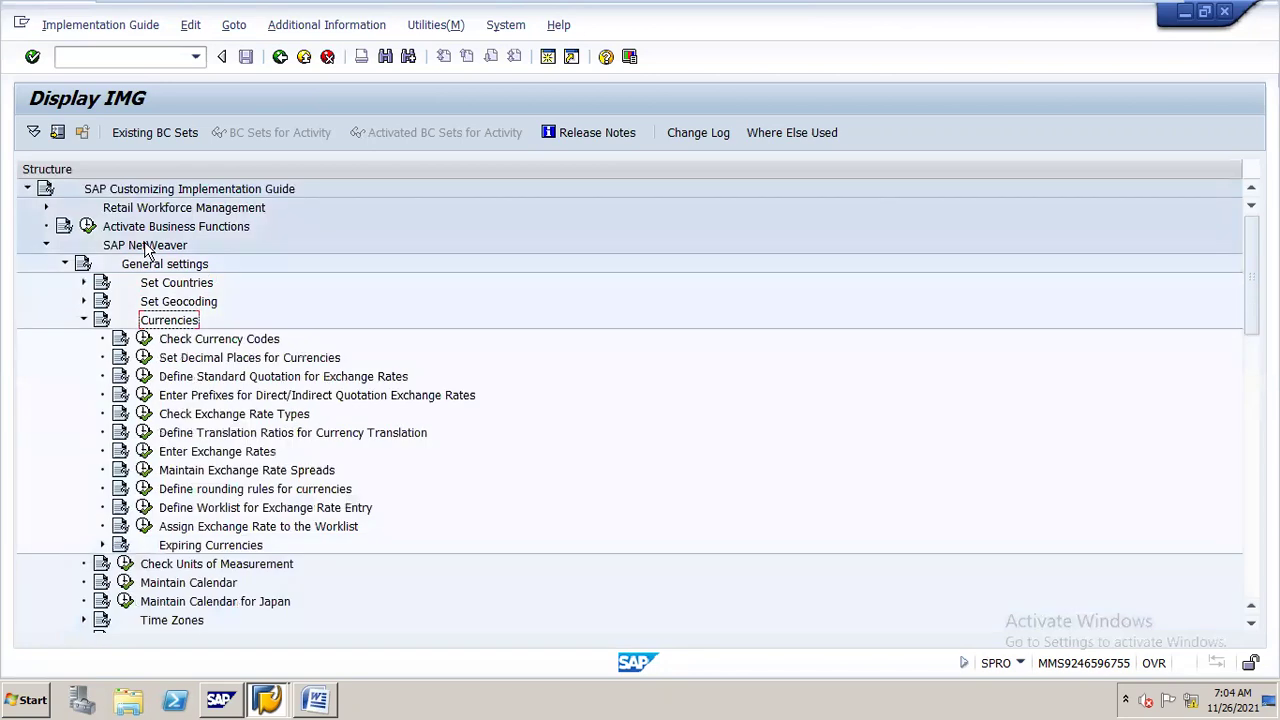
# Execute the Check Exchange Rate Types activity under Currencies
pyautogui.press('Down')
pyautogui.press('Down')
pyautogui.press('Down')
pyautogui.press('Down')
pyautogui.press('Down')
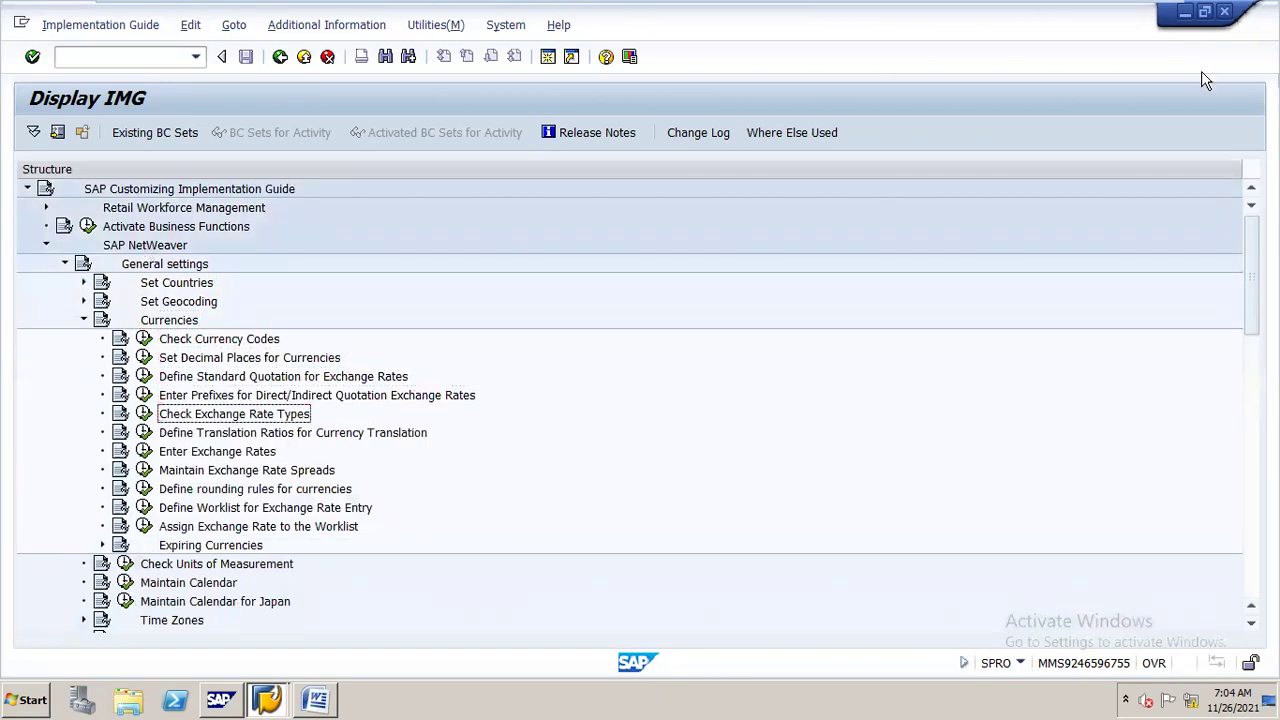
pyautogui.scroll(-2, 420, 300)
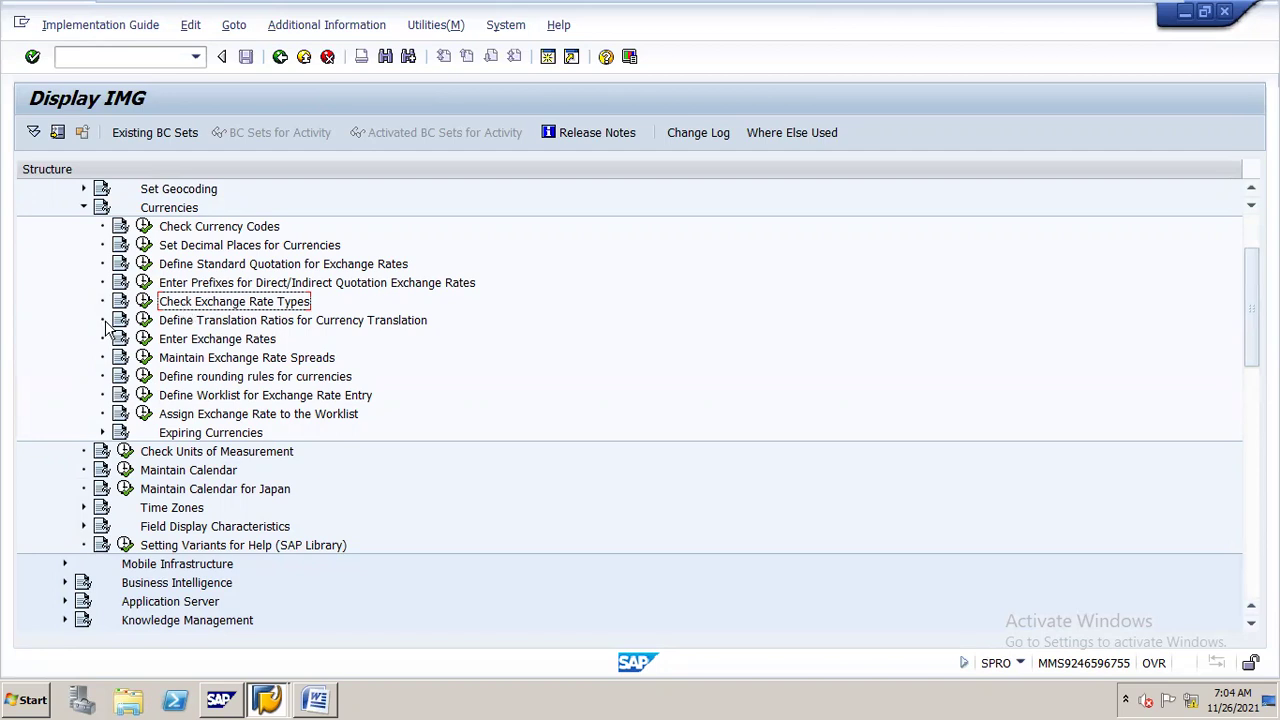
pyautogui.click(144, 306)
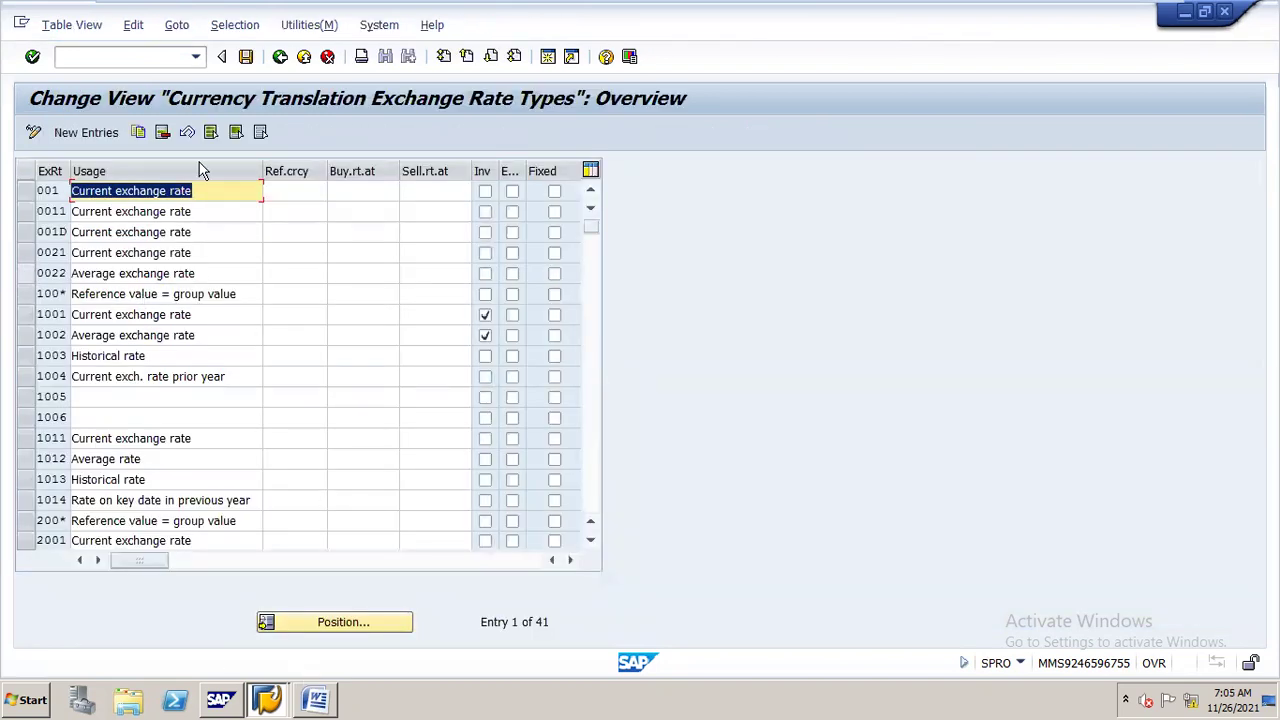
# Look up exchange rate types G, B and M by position in the overview, and return to the FOREIGH notes in Word
pyautogui.click(386, 630)
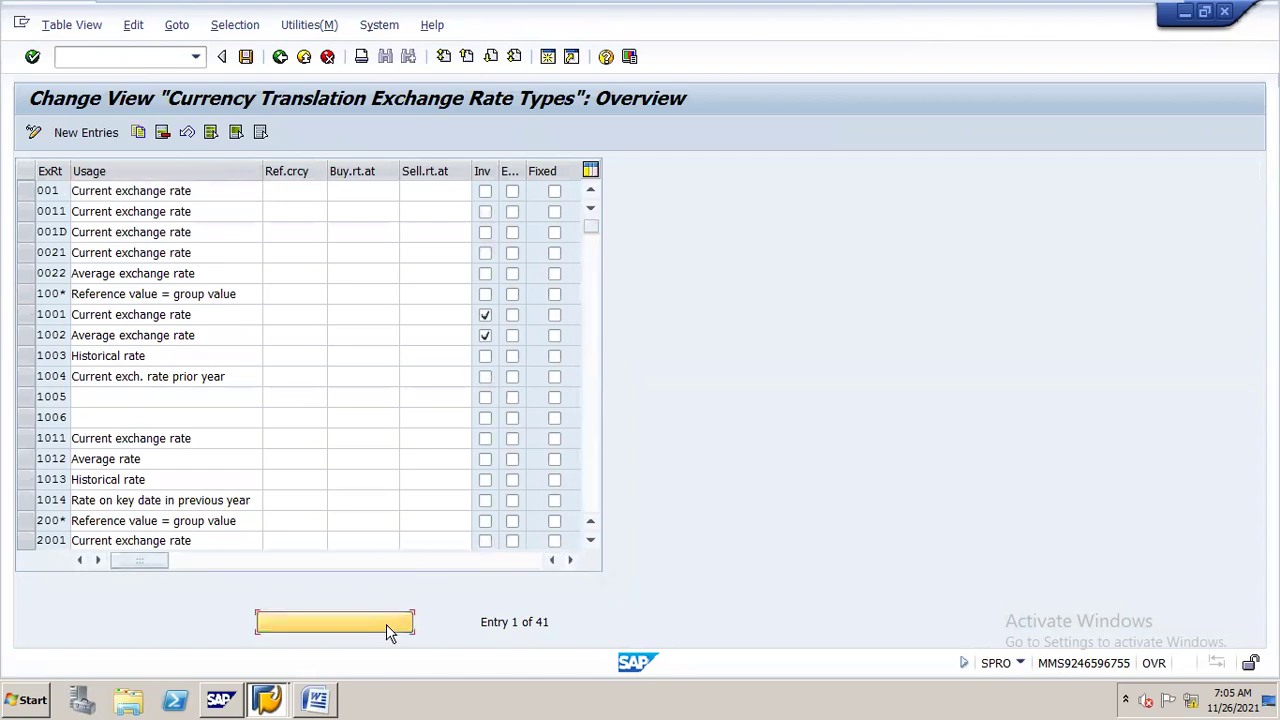
pyautogui.write('G')
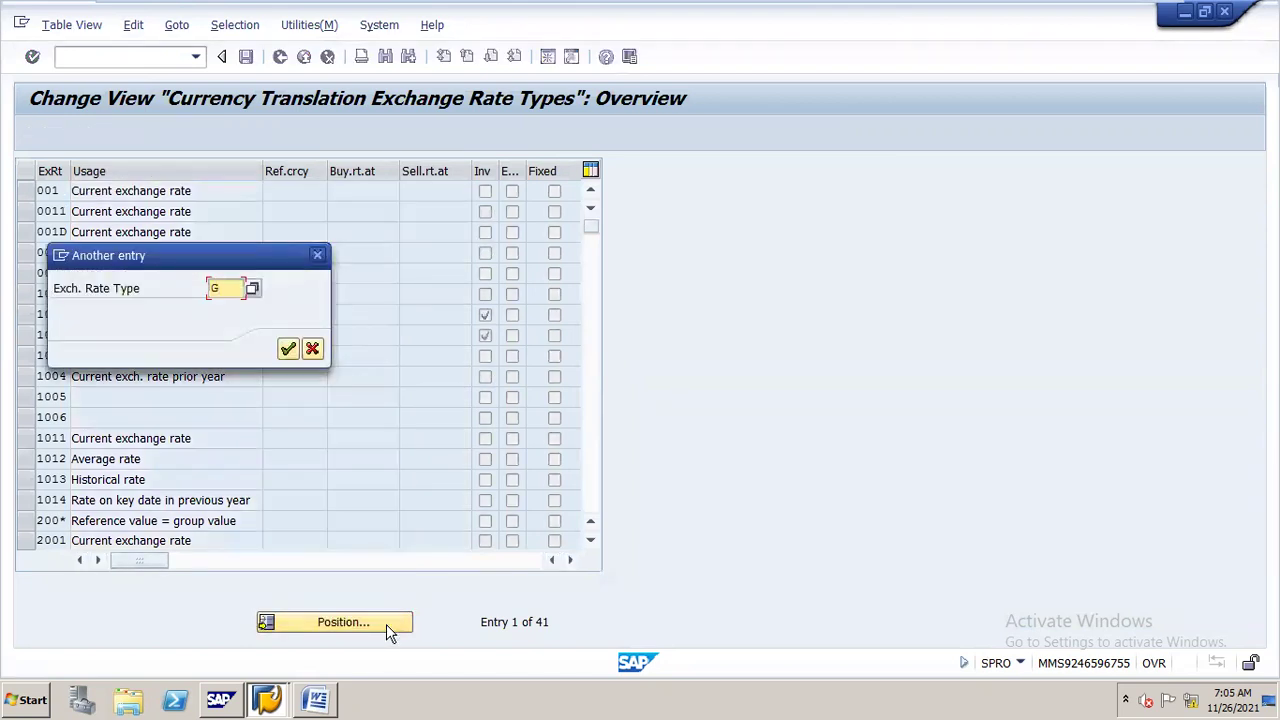
pyautogui.press('Return')
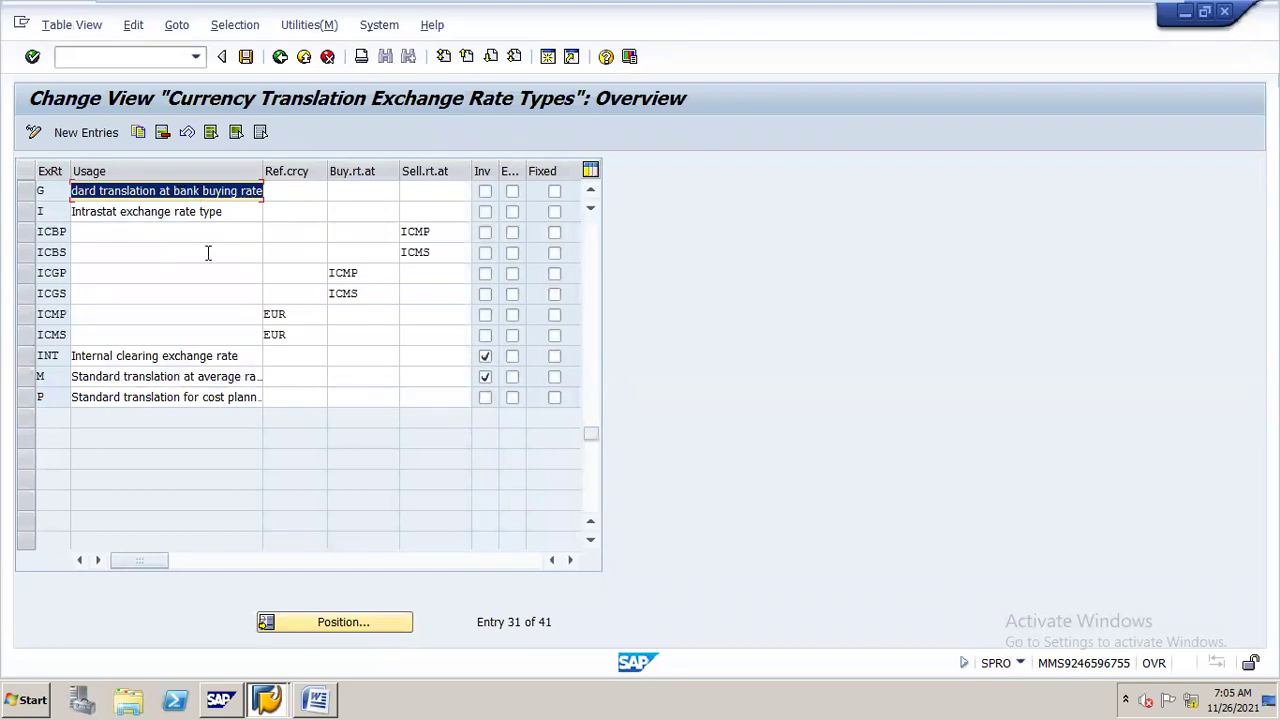
pyautogui.click(326, 624)
pyautogui.write('B')
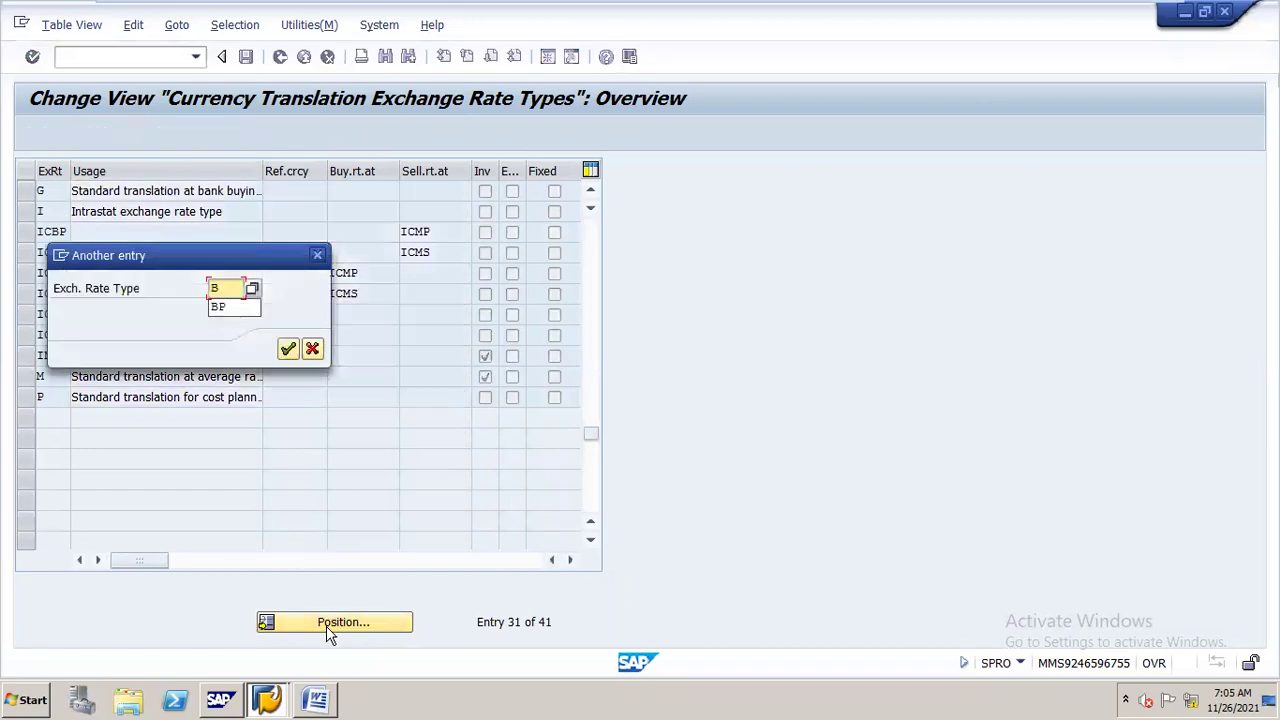
pyautogui.press('Return')
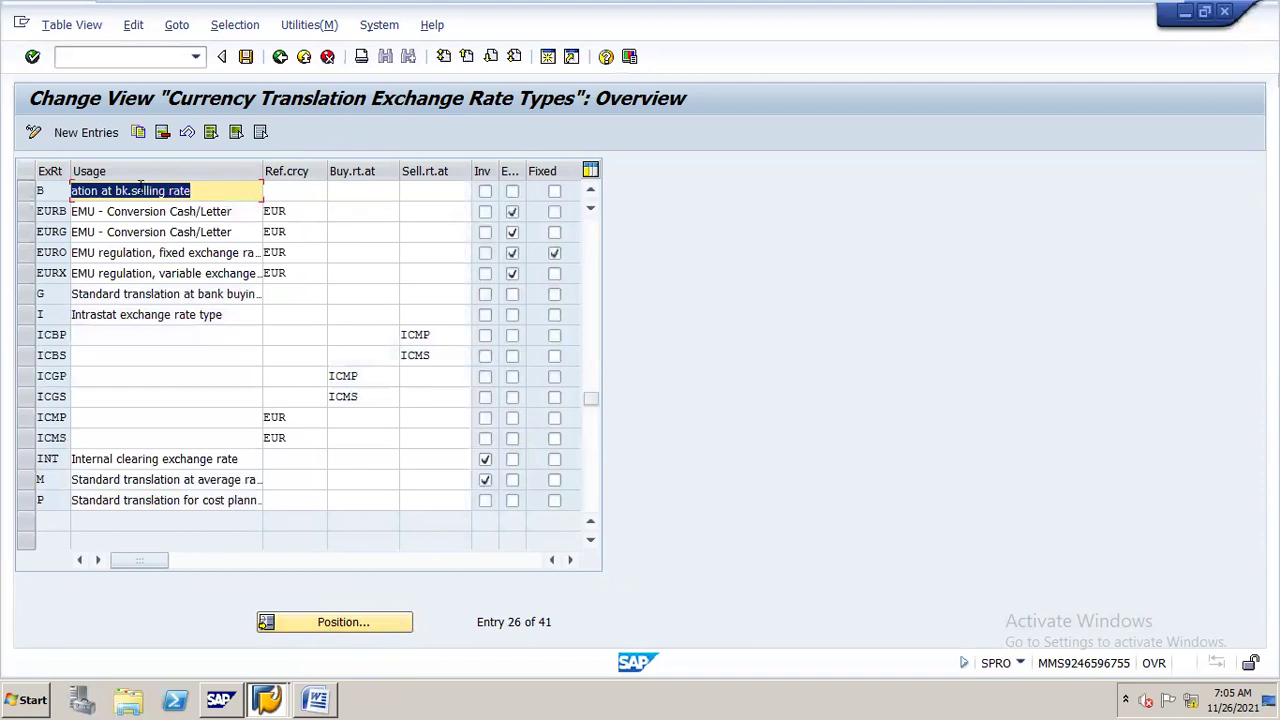
pyautogui.click(313, 622)
pyautogui.write('M')
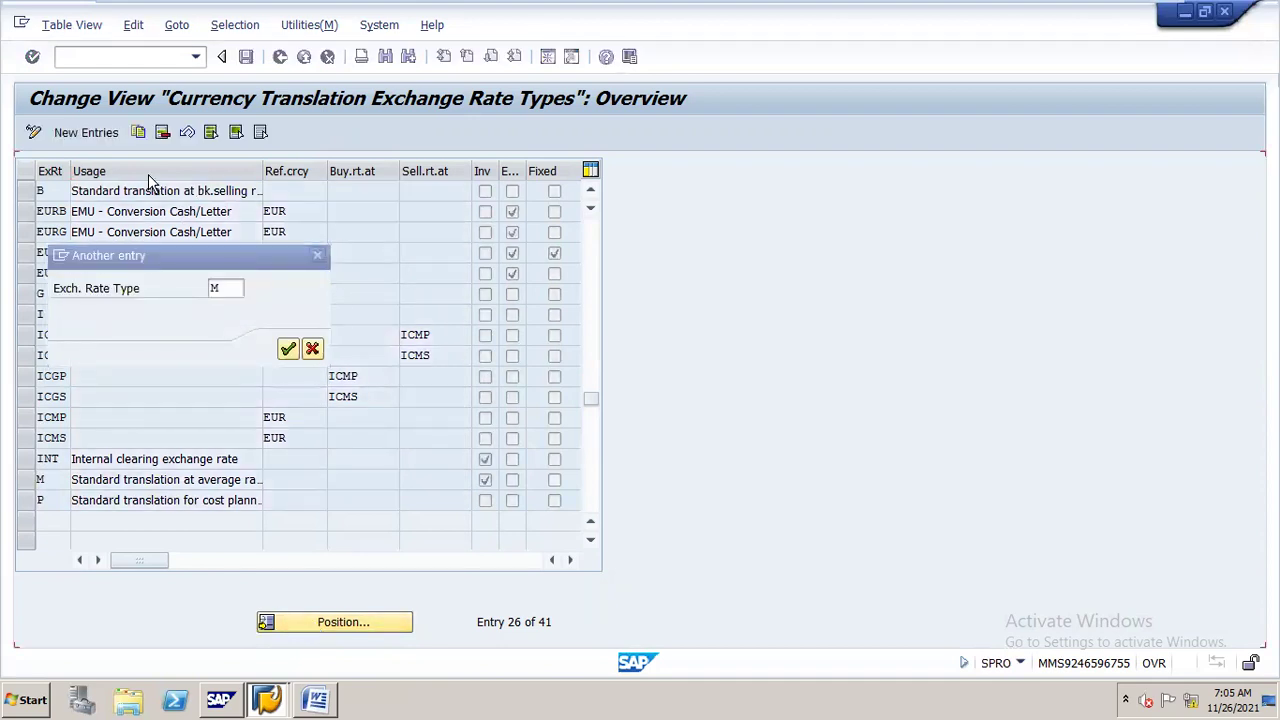
pyautogui.press('Return')
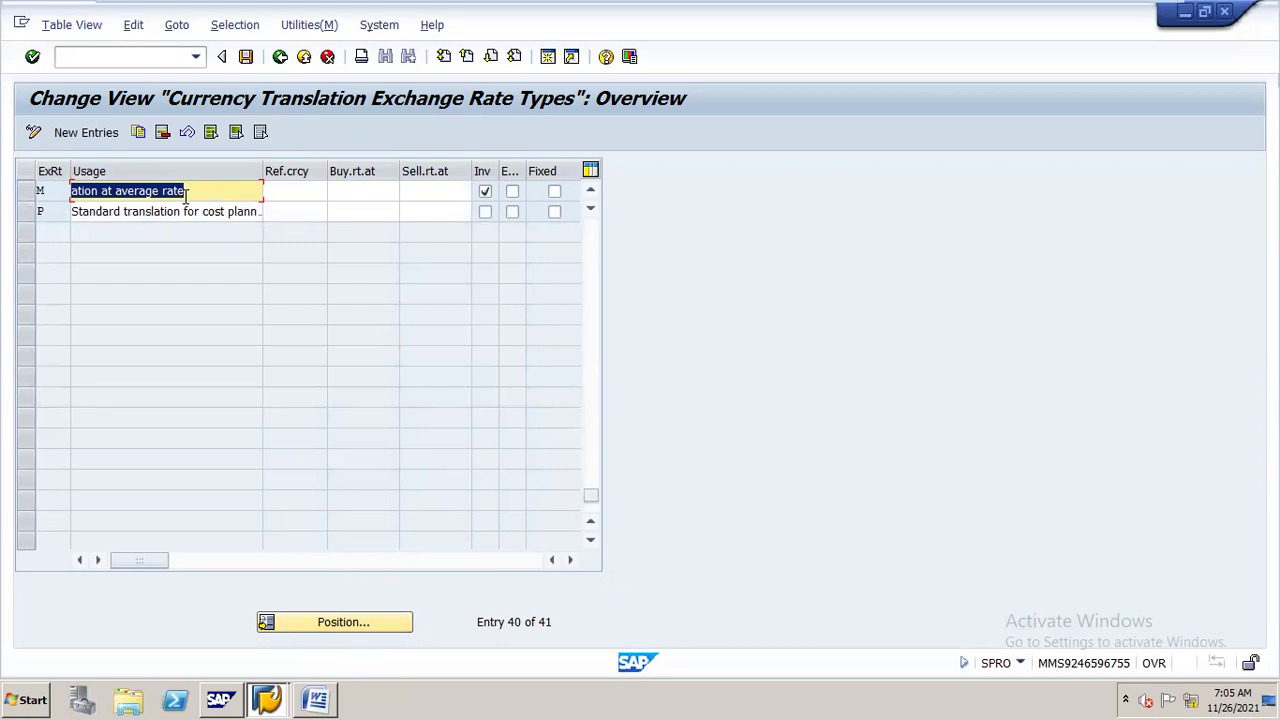
pyautogui.click(320, 688)
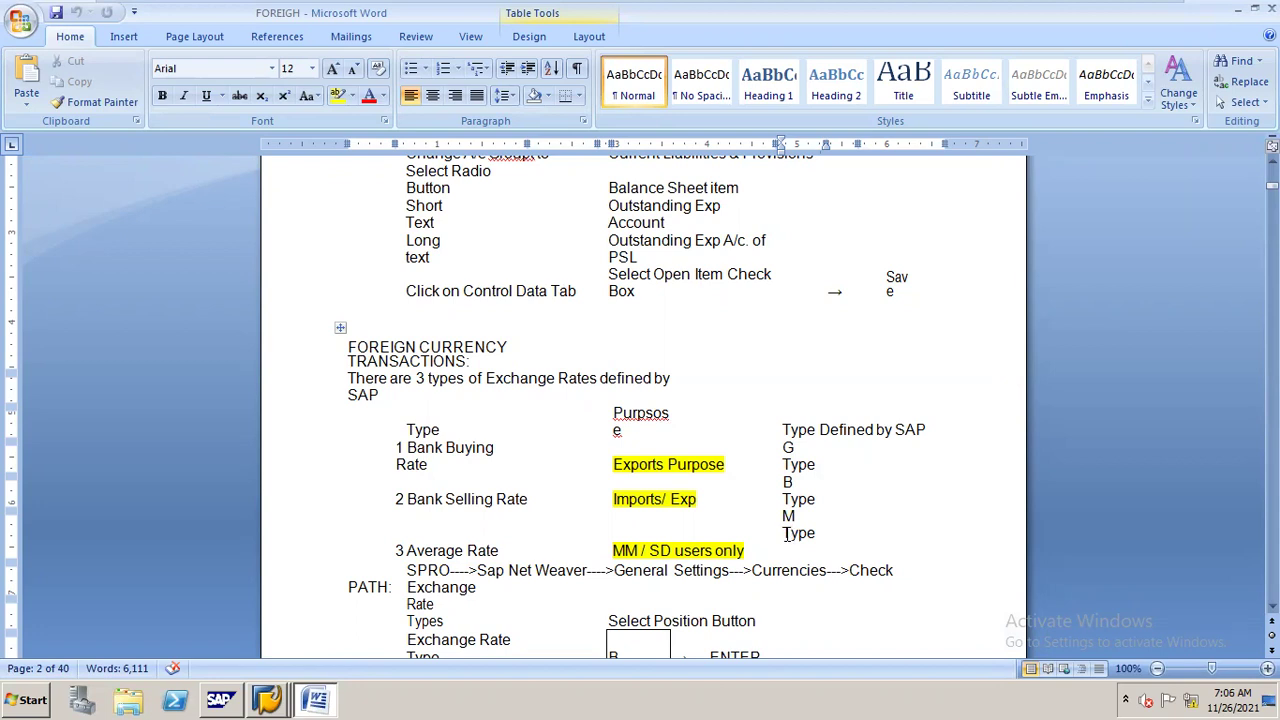
# Examine the usage text of exchange rate type M in SAP, and read the translation ratio section of the FOREIGH notes in Word
pyautogui.hotkey('alt', 'Tab')
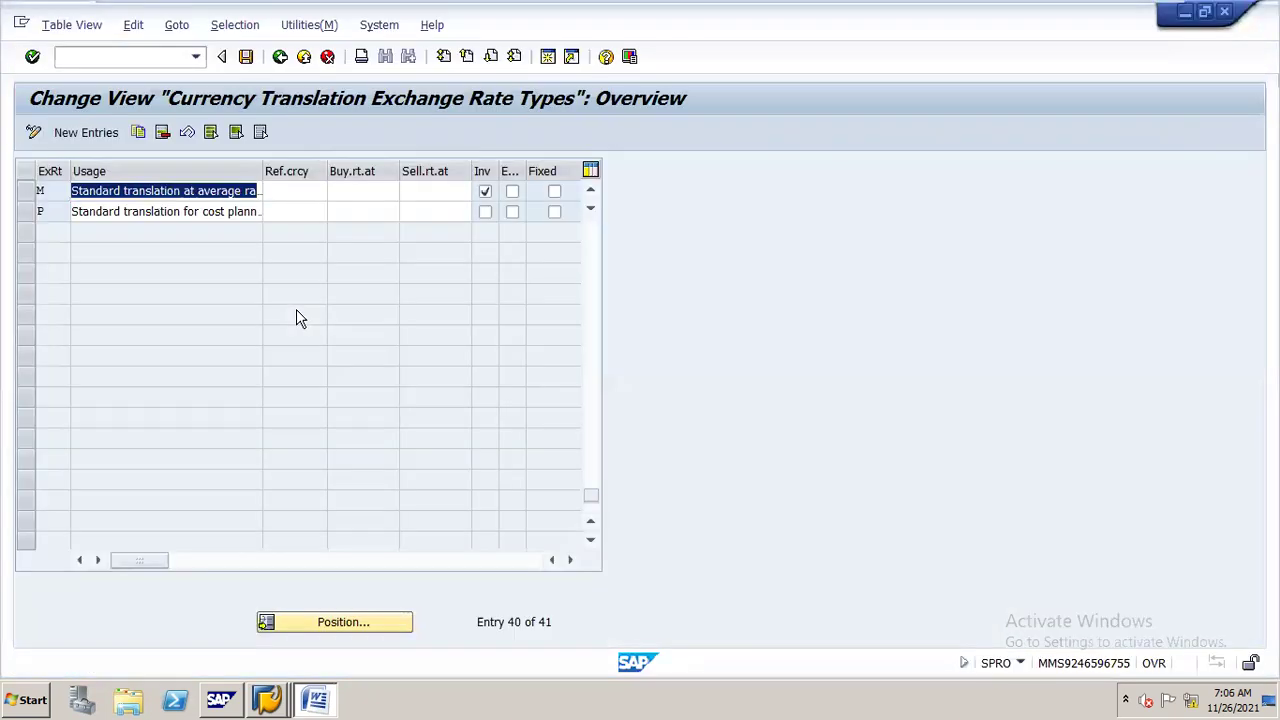
pyautogui.moveTo(74, 191); pyautogui.dragTo(265, 191)
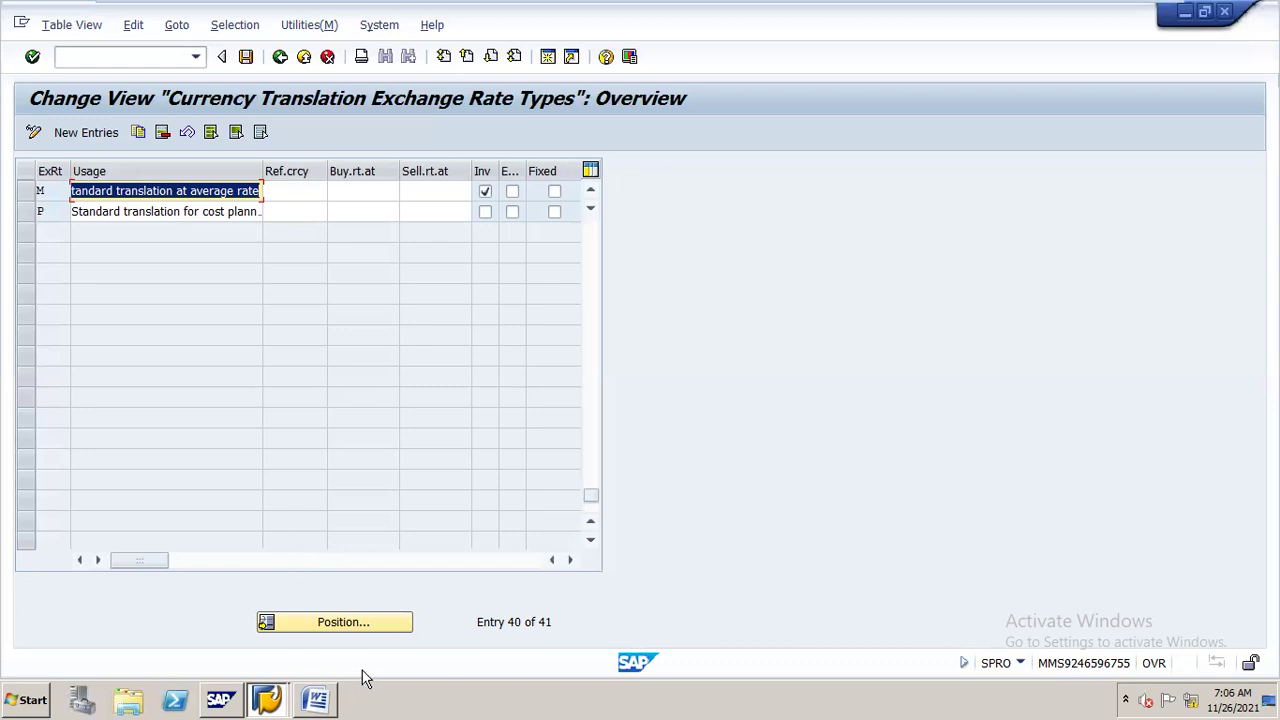
pyautogui.click(326, 694)
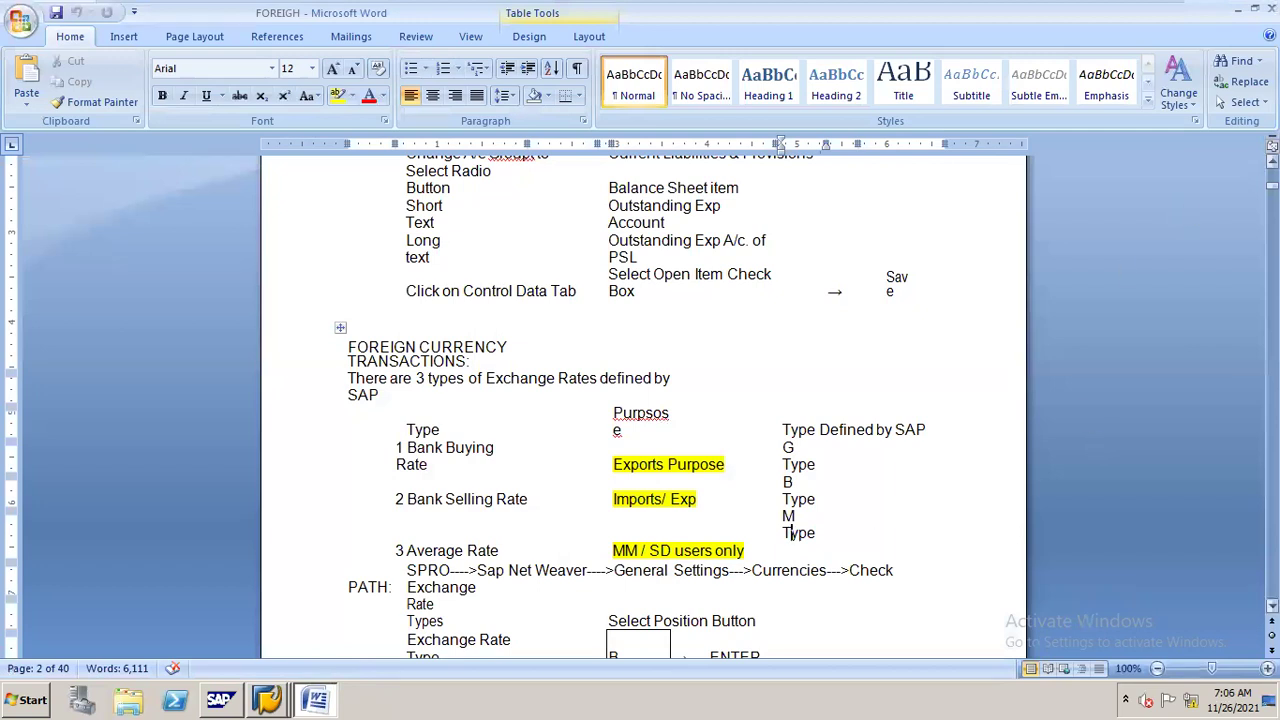
pyautogui.moveTo(1272, 185); pyautogui.dragTo(1272, 196)
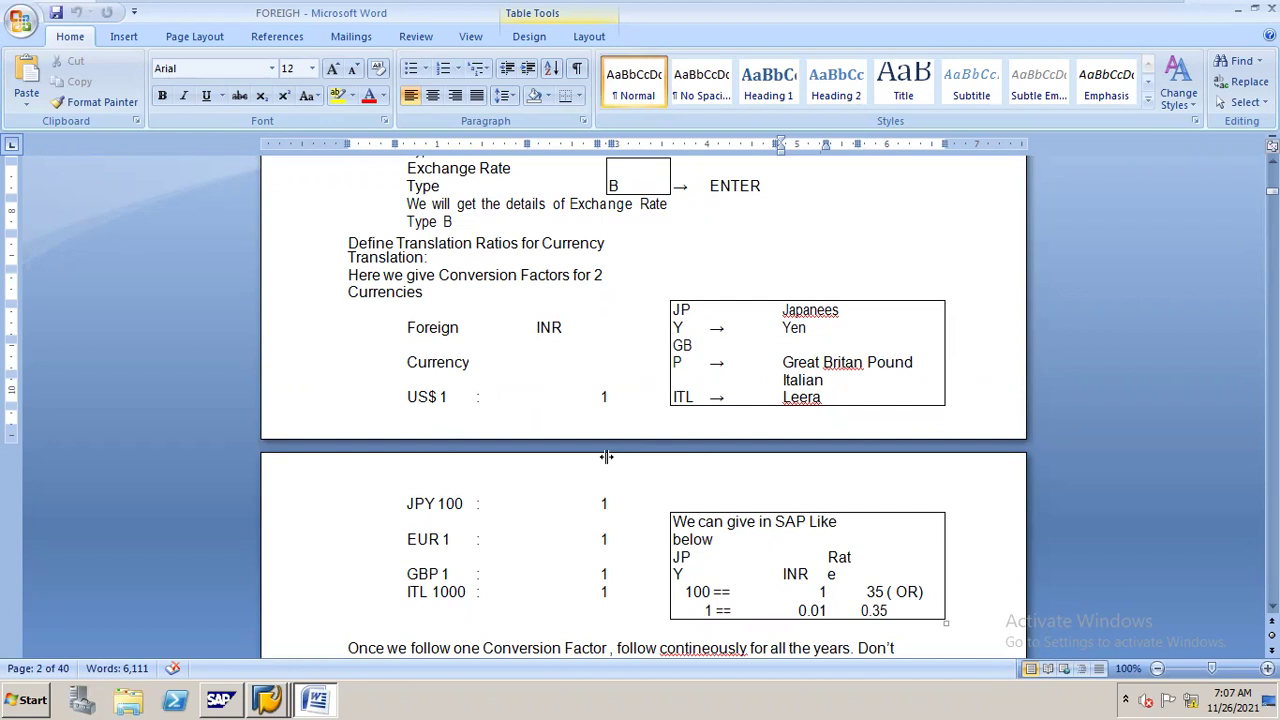
# Switch to SAP, leave the exchange rate types overview and execute Define Translation Ratios for Currency Translation, accepting the warning
pyautogui.hotkey('alt', 'Tab')
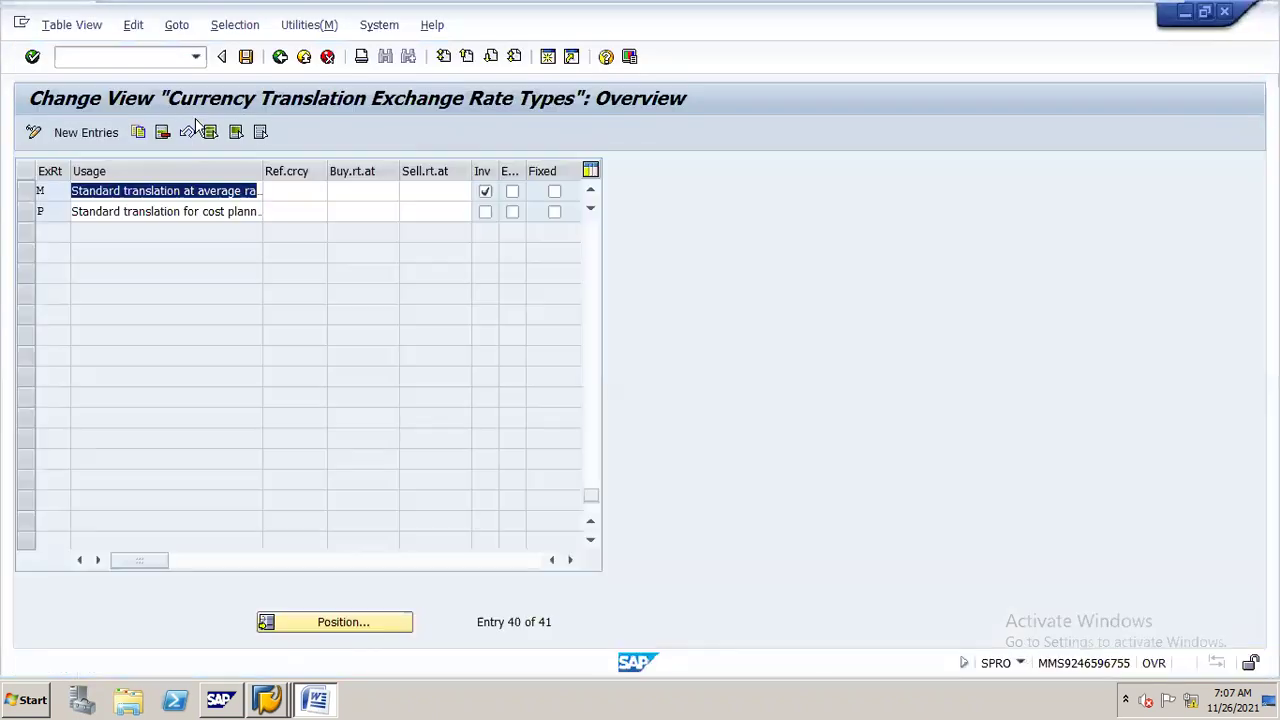
pyautogui.click(279, 60)
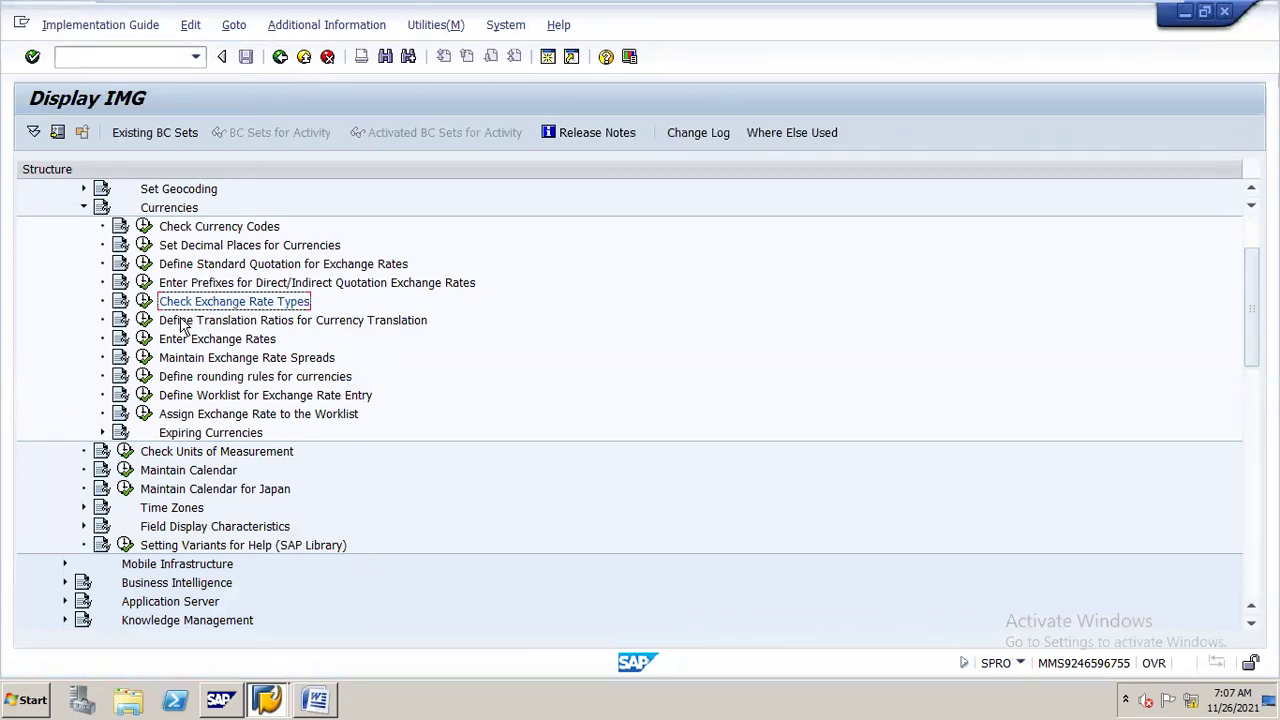
pyautogui.click(145, 320)
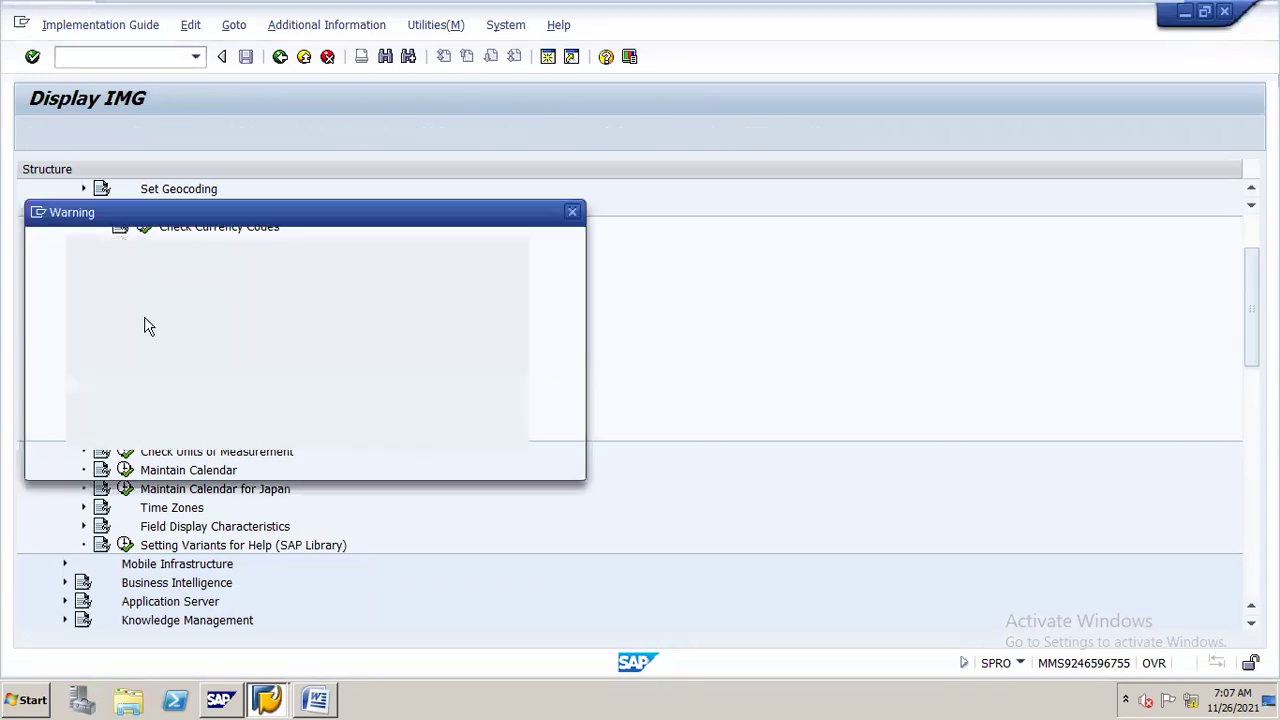
pyautogui.click(158, 465)
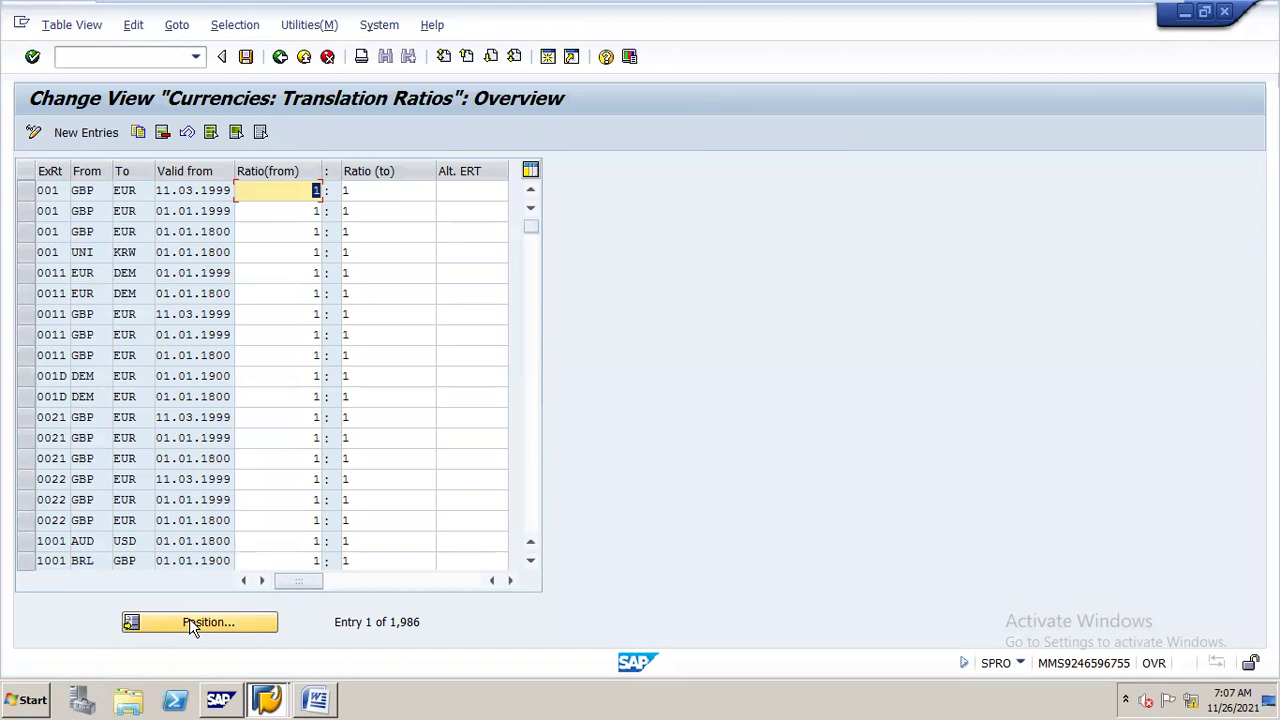
# Position the translation ratios overview on exchange rate type G from USD to INR
pyautogui.click(190, 620)
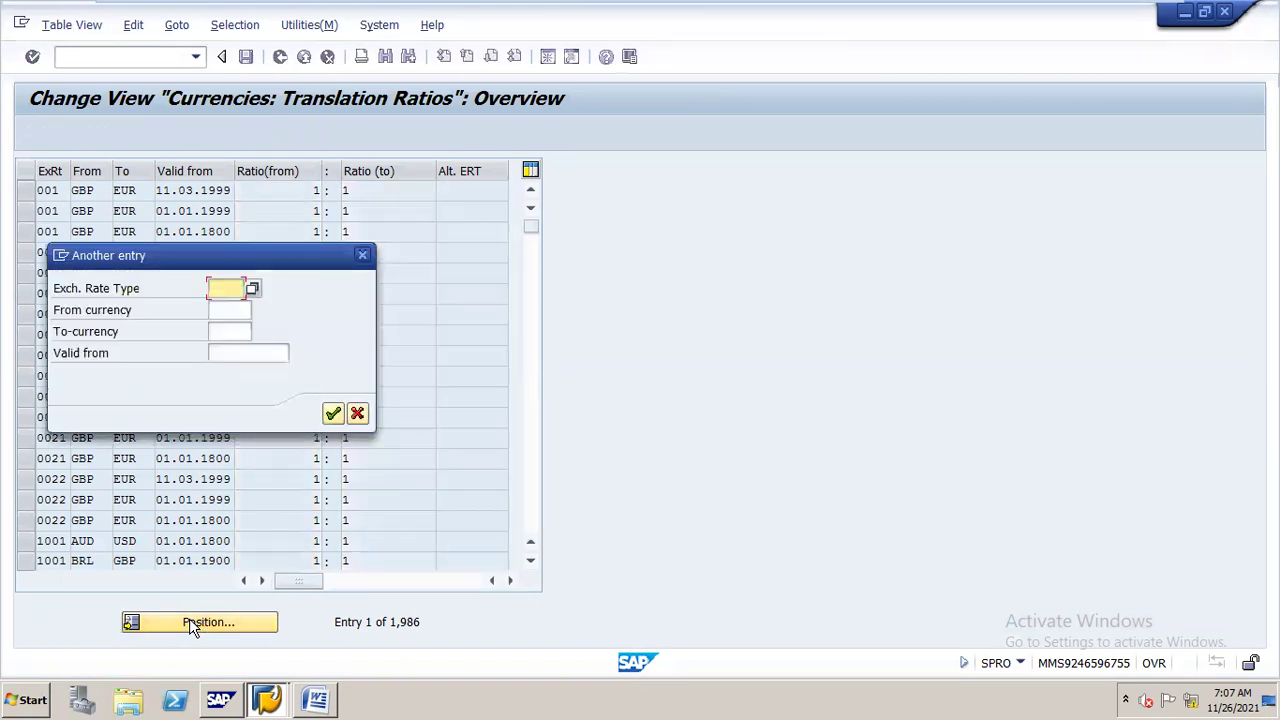
pyautogui.write('G')
pyautogui.press('Tab')
pyautogui.write('USD')
pyautogui.press('Tab')
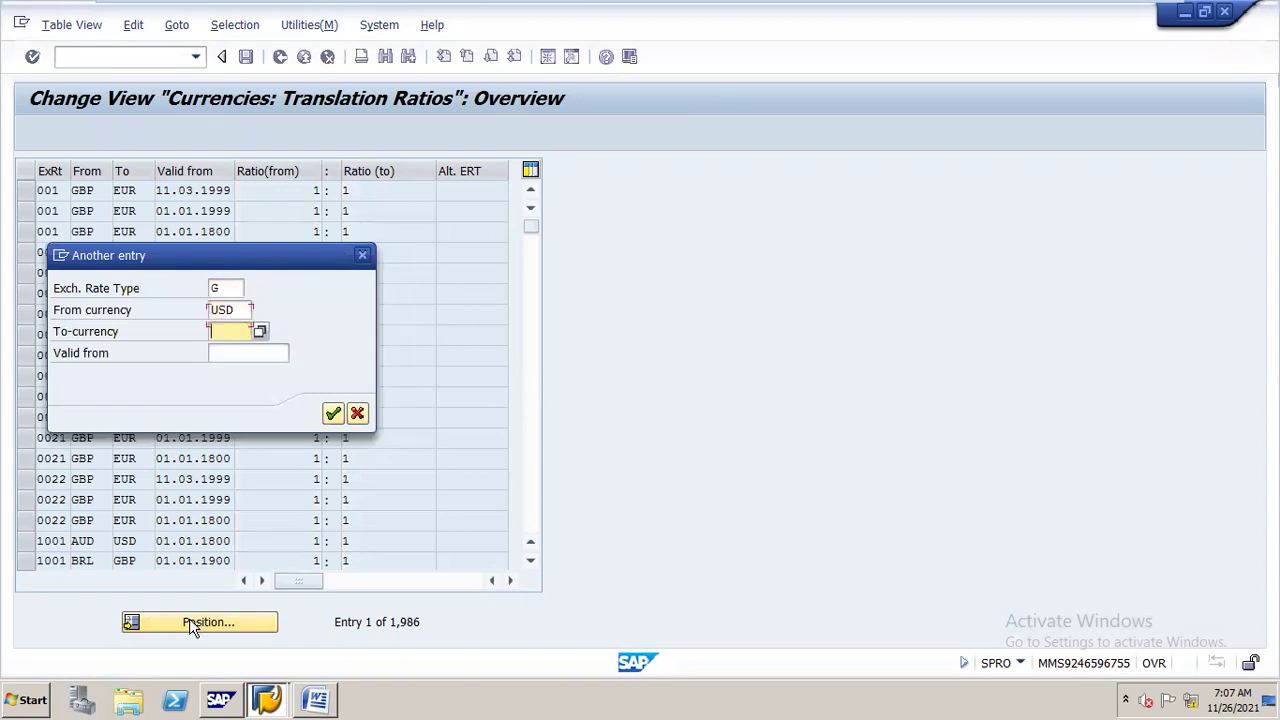
pyautogui.write('INR')
pyautogui.press('Return')
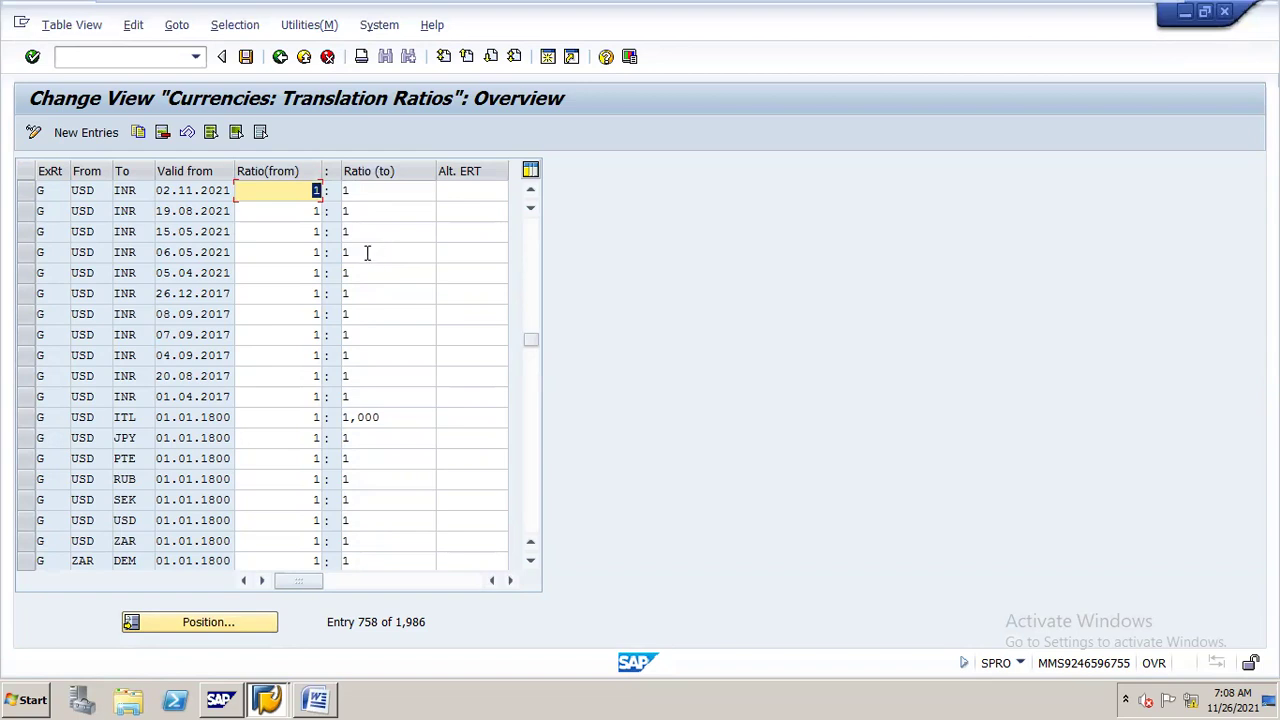
# Position the translation ratios overview on exchange rate type B from USD to INR
pyautogui.click(219, 622)
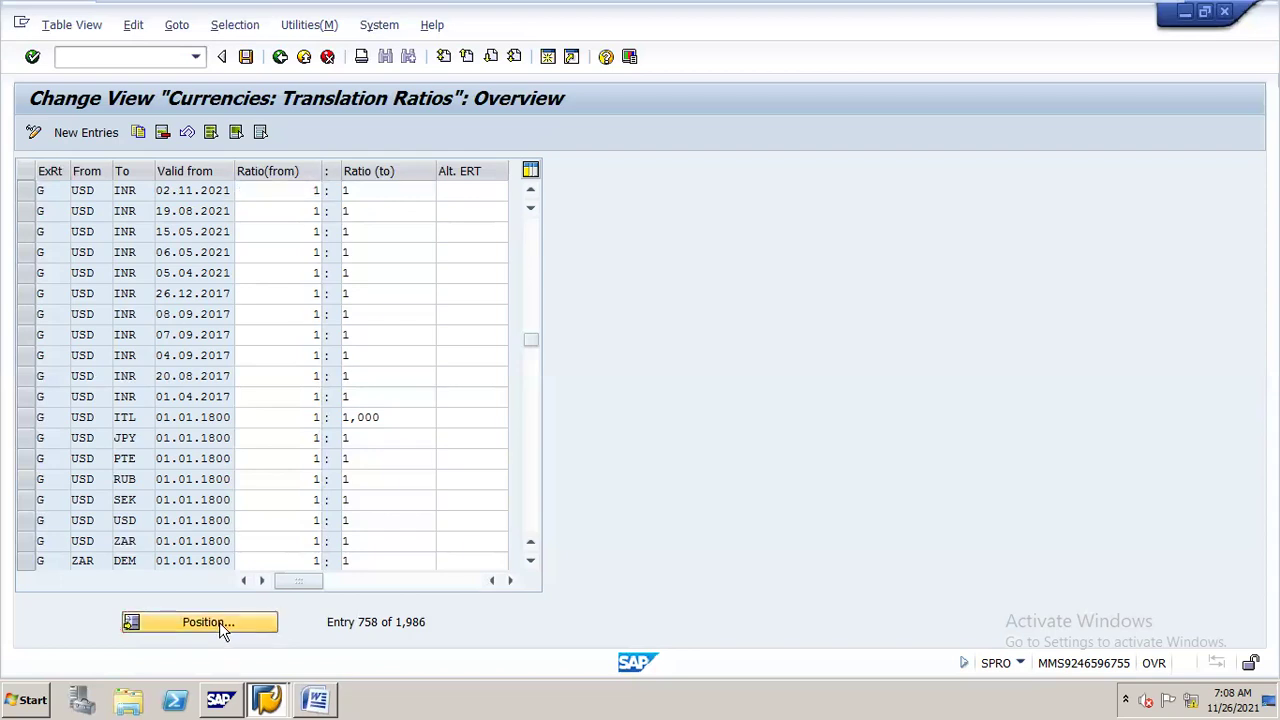
pyautogui.write('B')
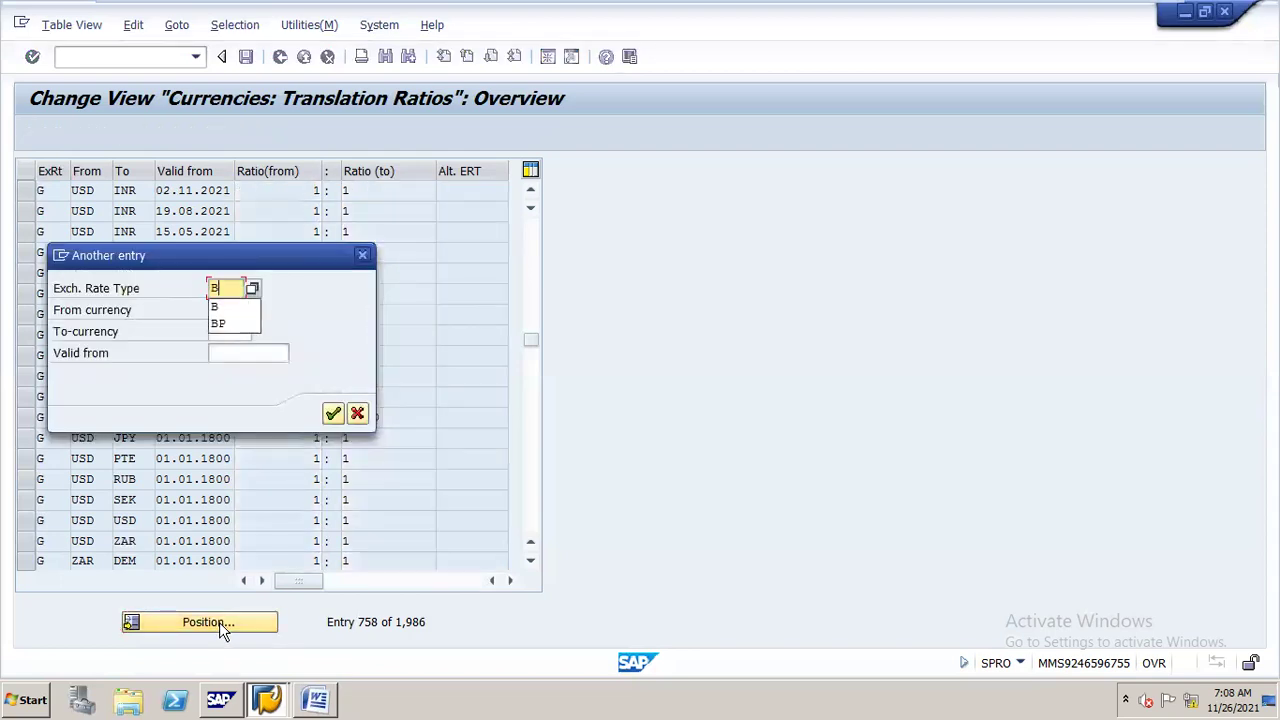
pyautogui.press('Tab')
pyautogui.write('USD')
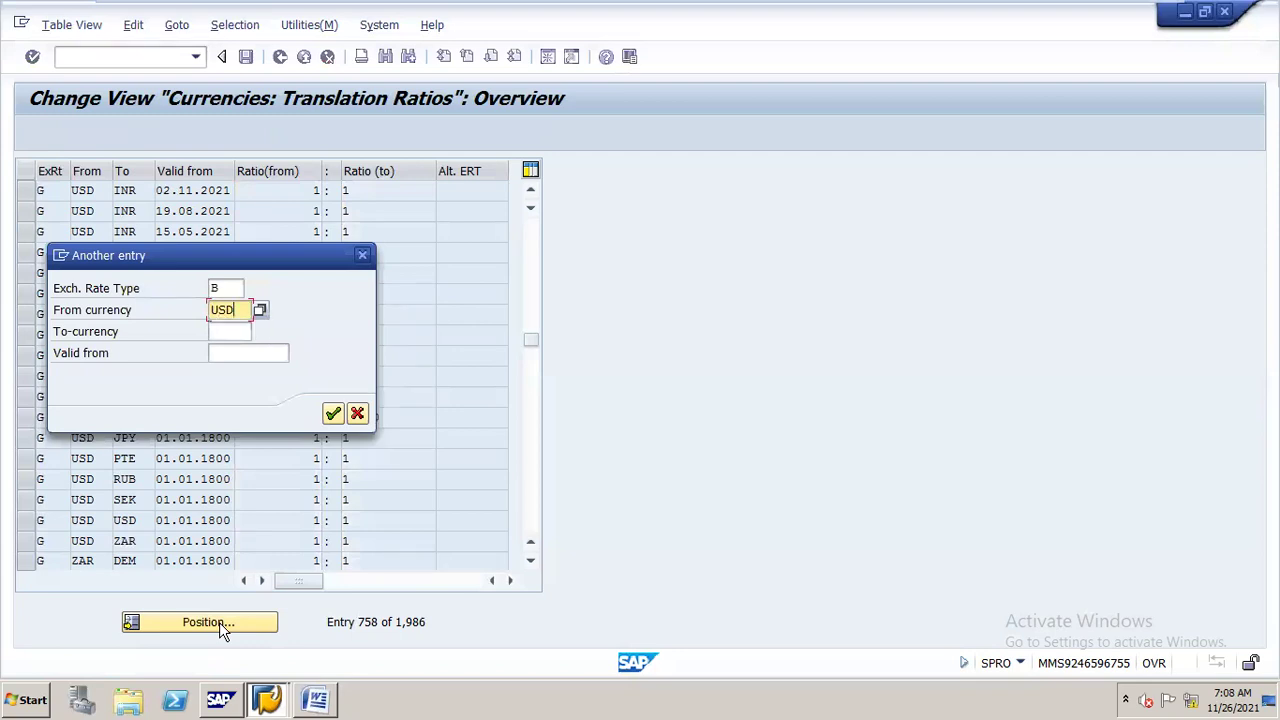
pyautogui.press('Tab')
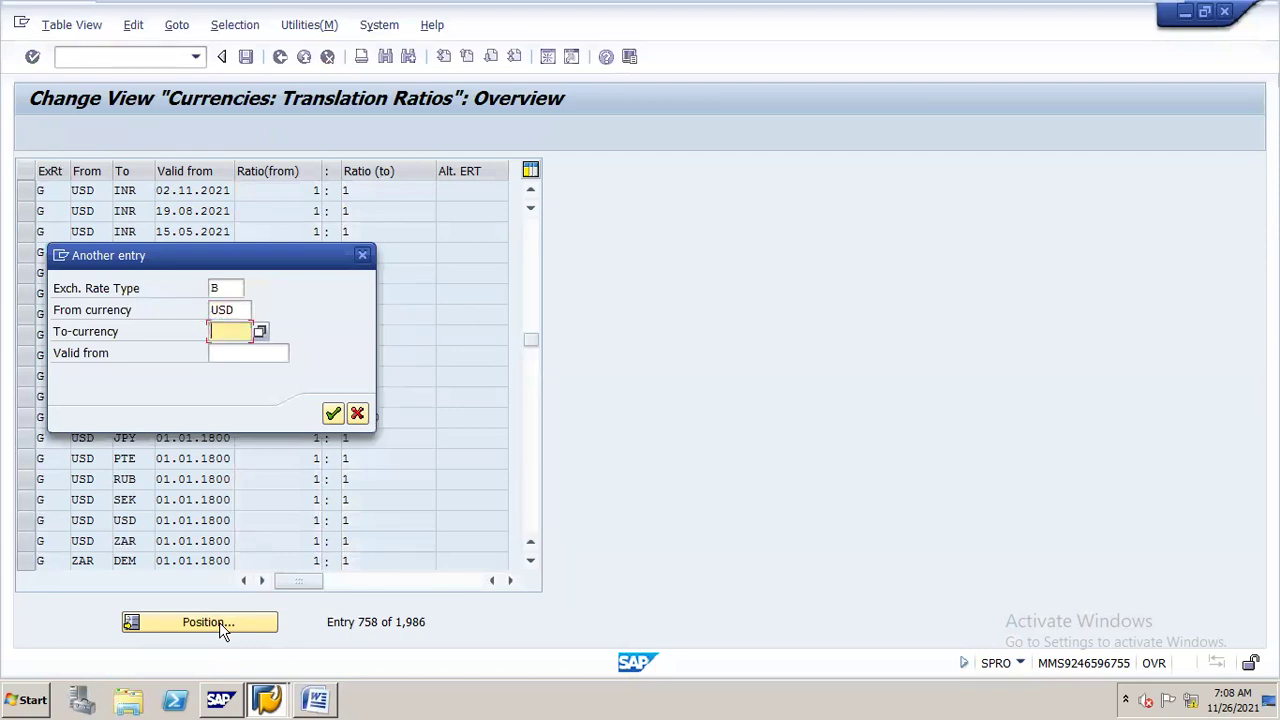
pyautogui.write('INR')
pyautogui.press('Return')
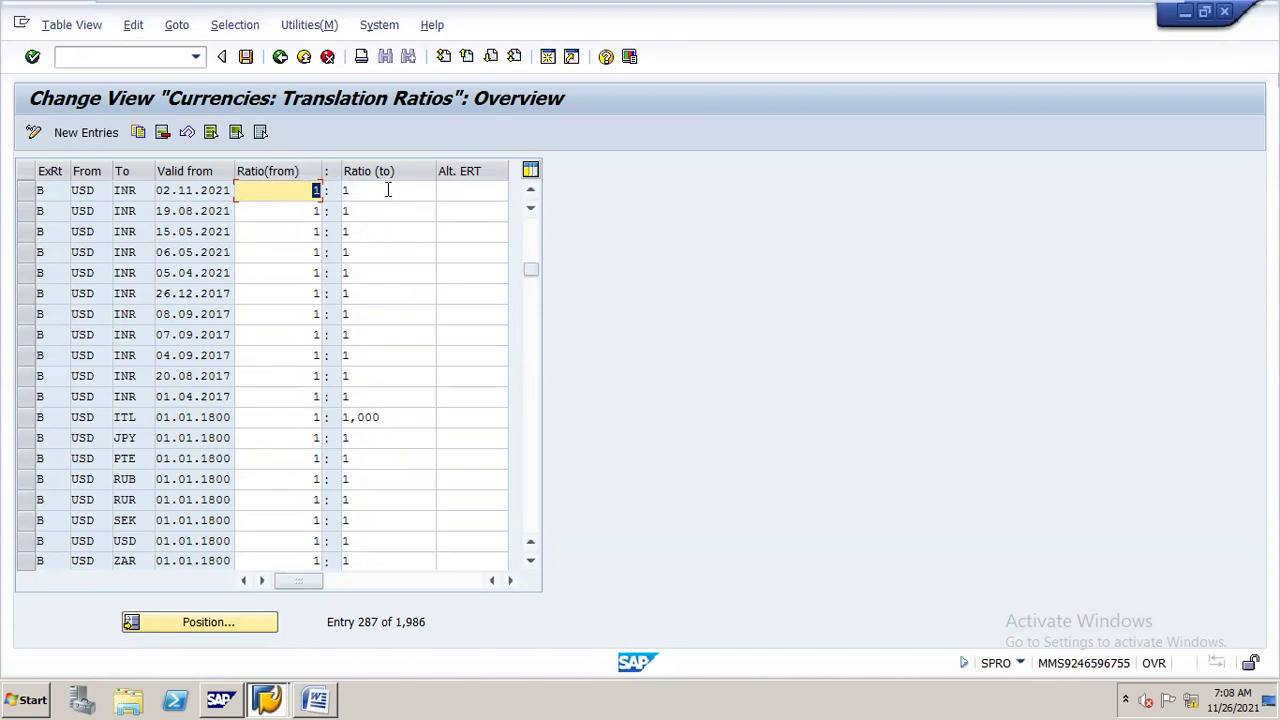
pyautogui.click(231, 623)
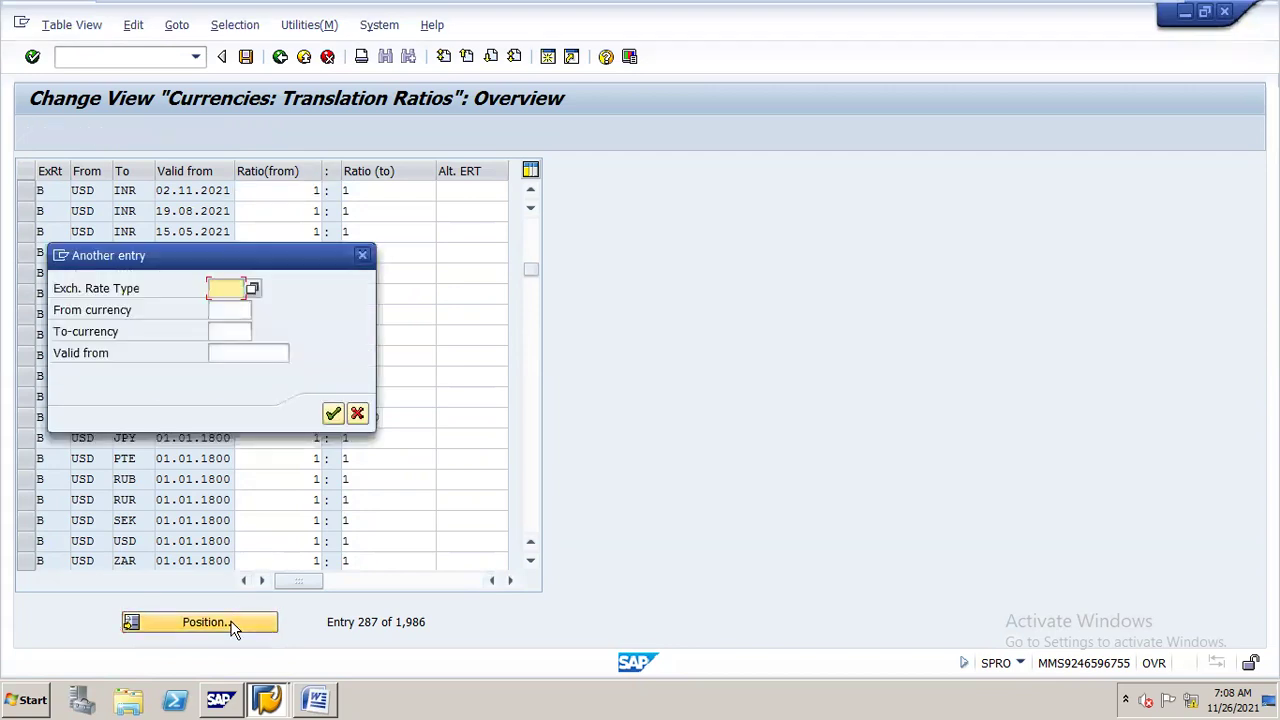
pyautogui.click(363, 256)
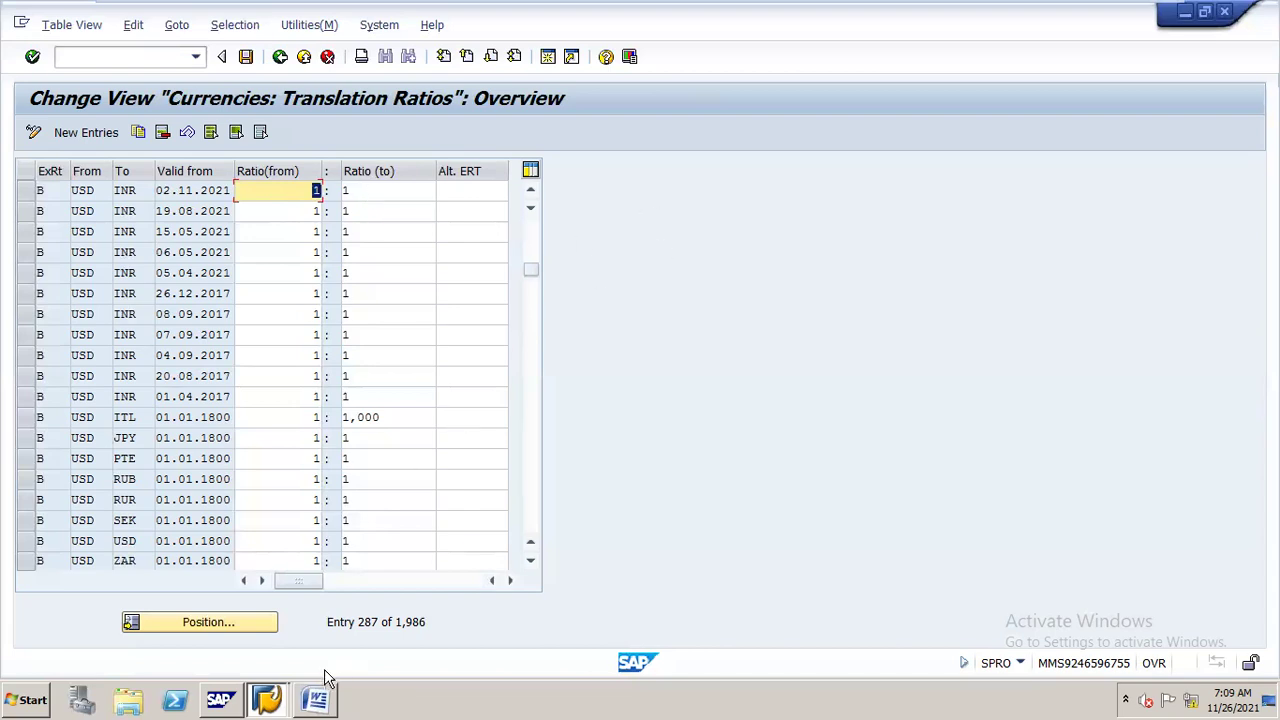
# Glance at the FOREIGH notes in Word, return to the SAP implementation guide and execute the Enter Exchange Rates activity
pyautogui.moveTo(325, 677)
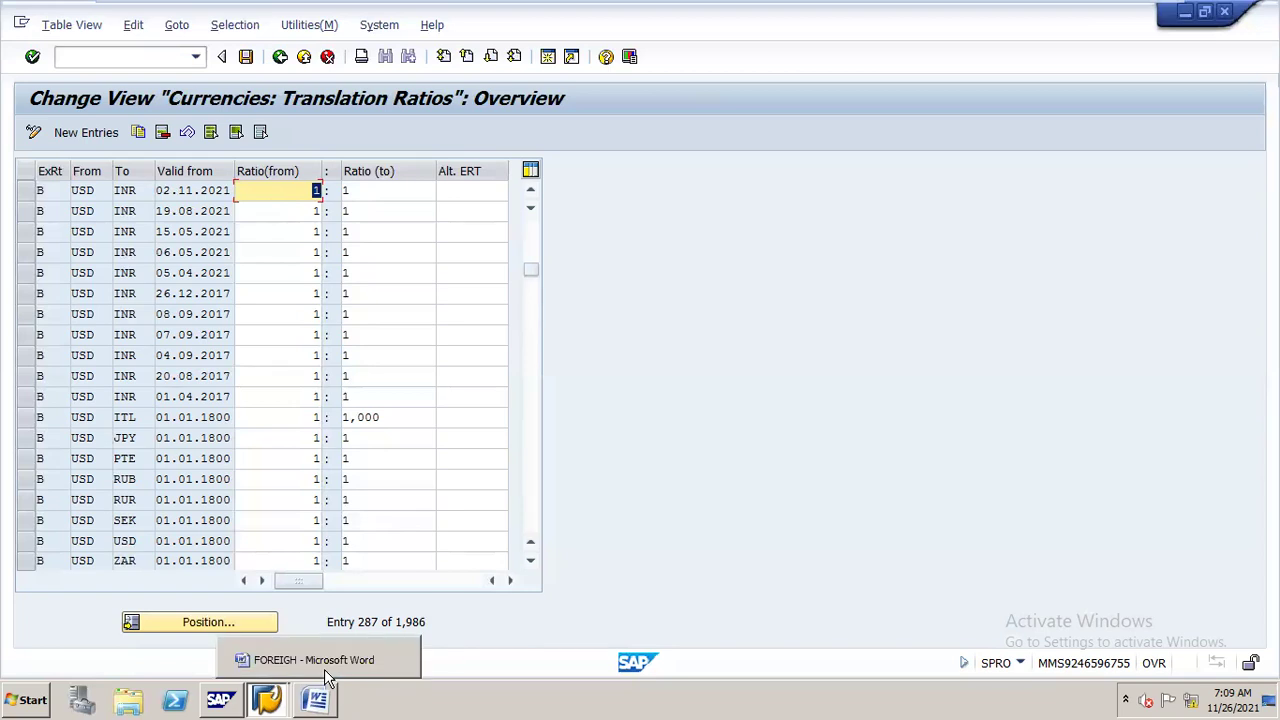
pyautogui.click(325, 677)
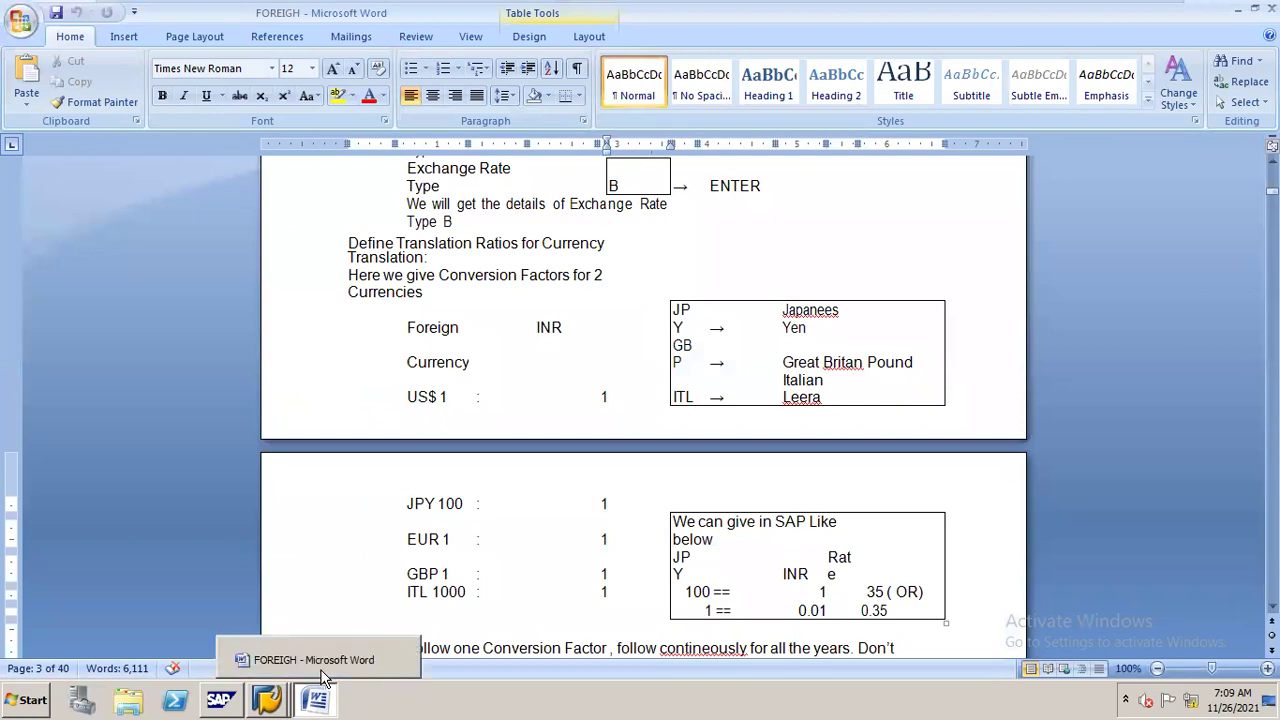
pyautogui.click(323, 677)
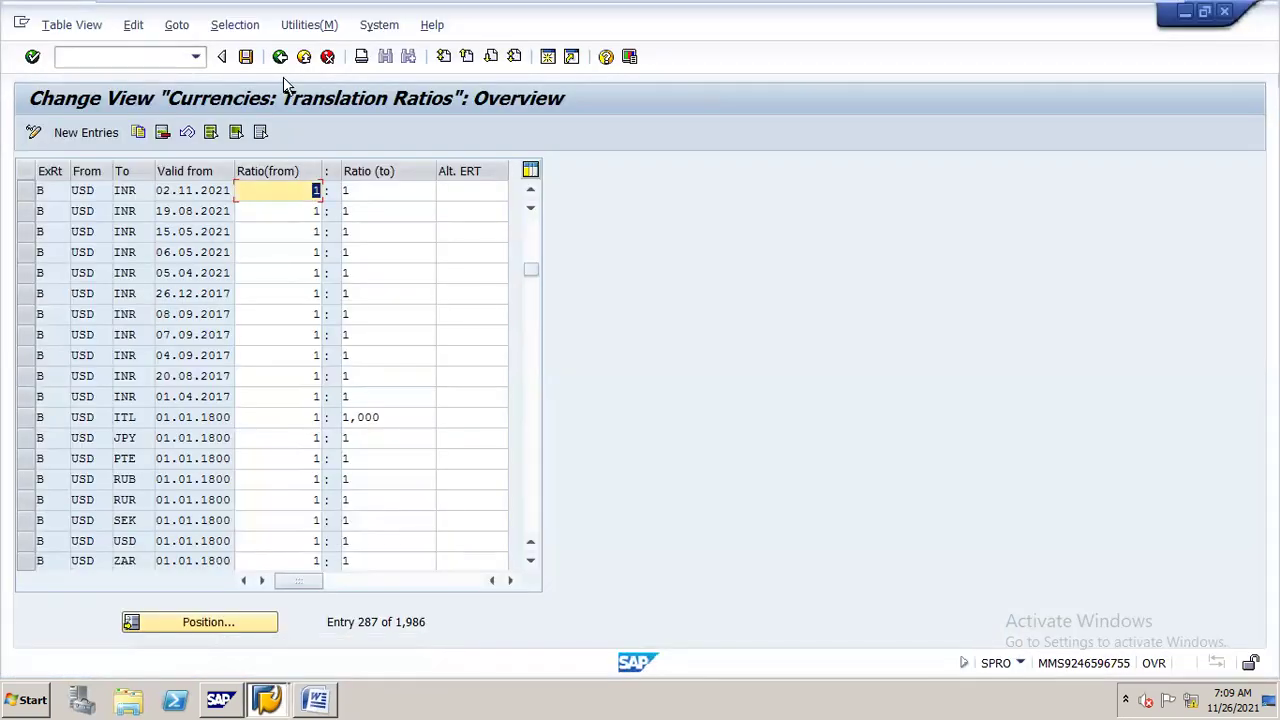
pyautogui.click(279, 57)
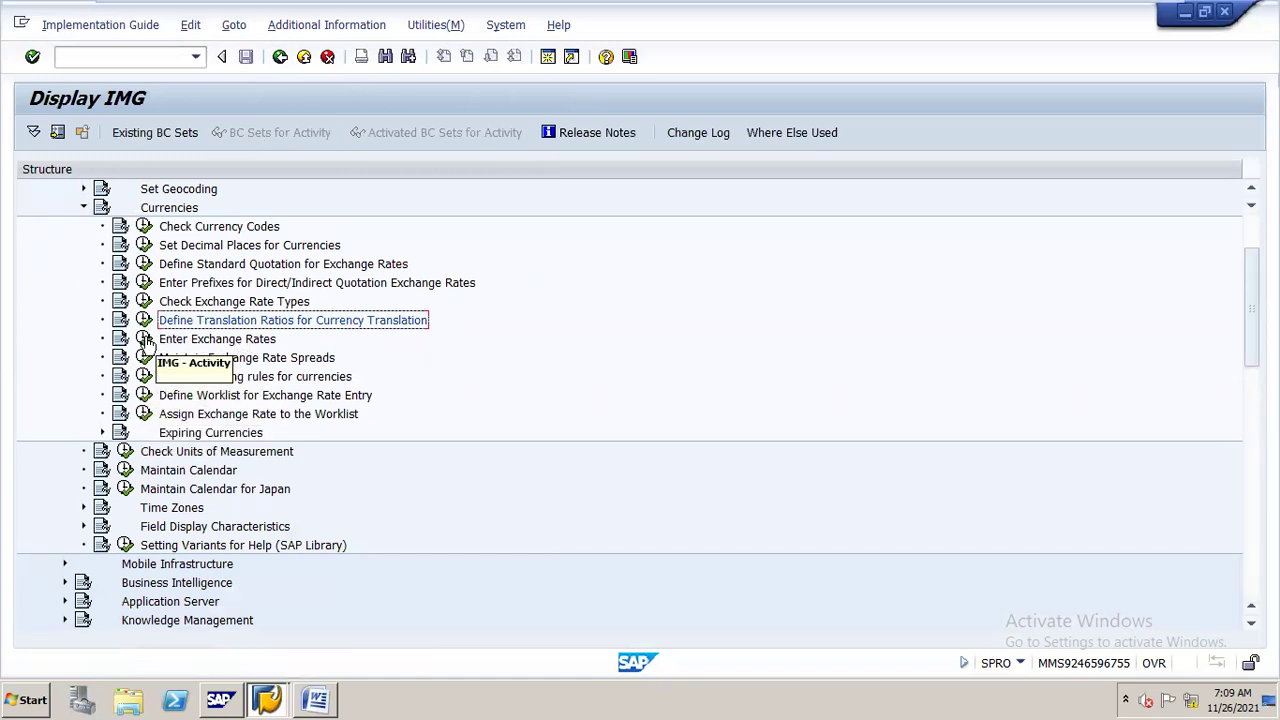
pyautogui.click(145, 340)
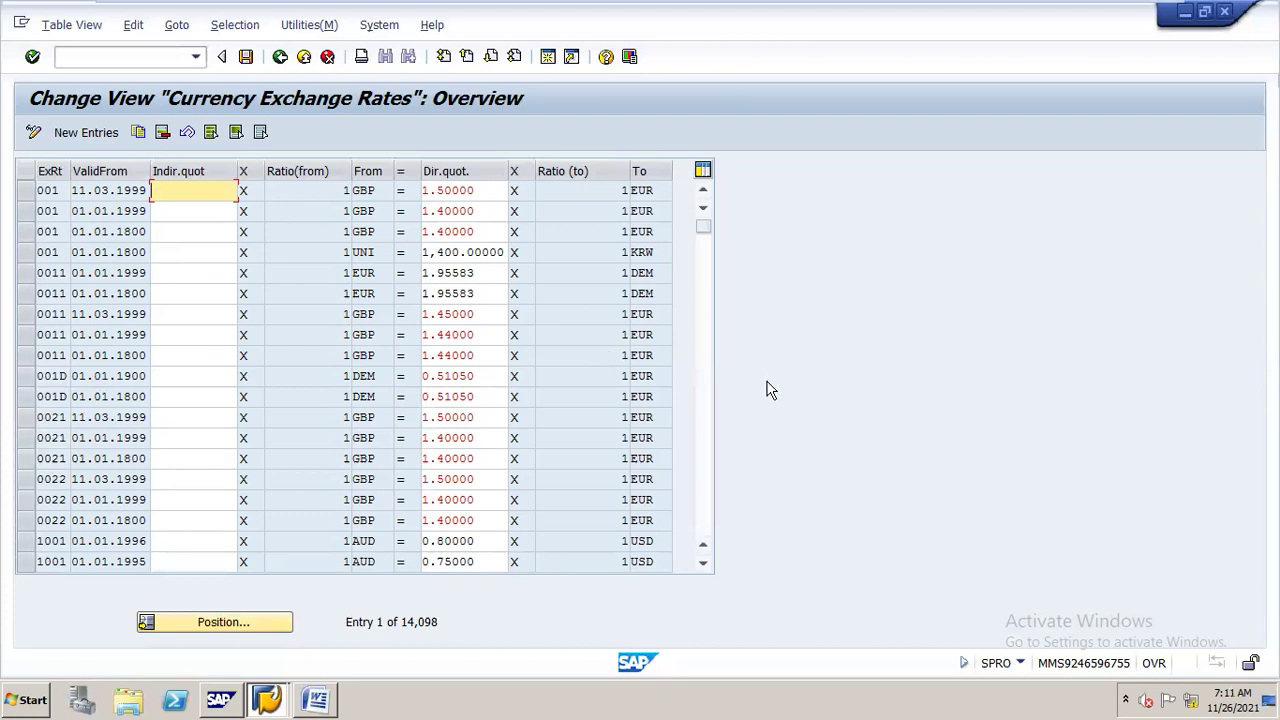
# Check the conversion factors in the FOREIGH Word notes, and start new entries in SAP's Currency Exchange Rates view
pyautogui.click(316, 682)
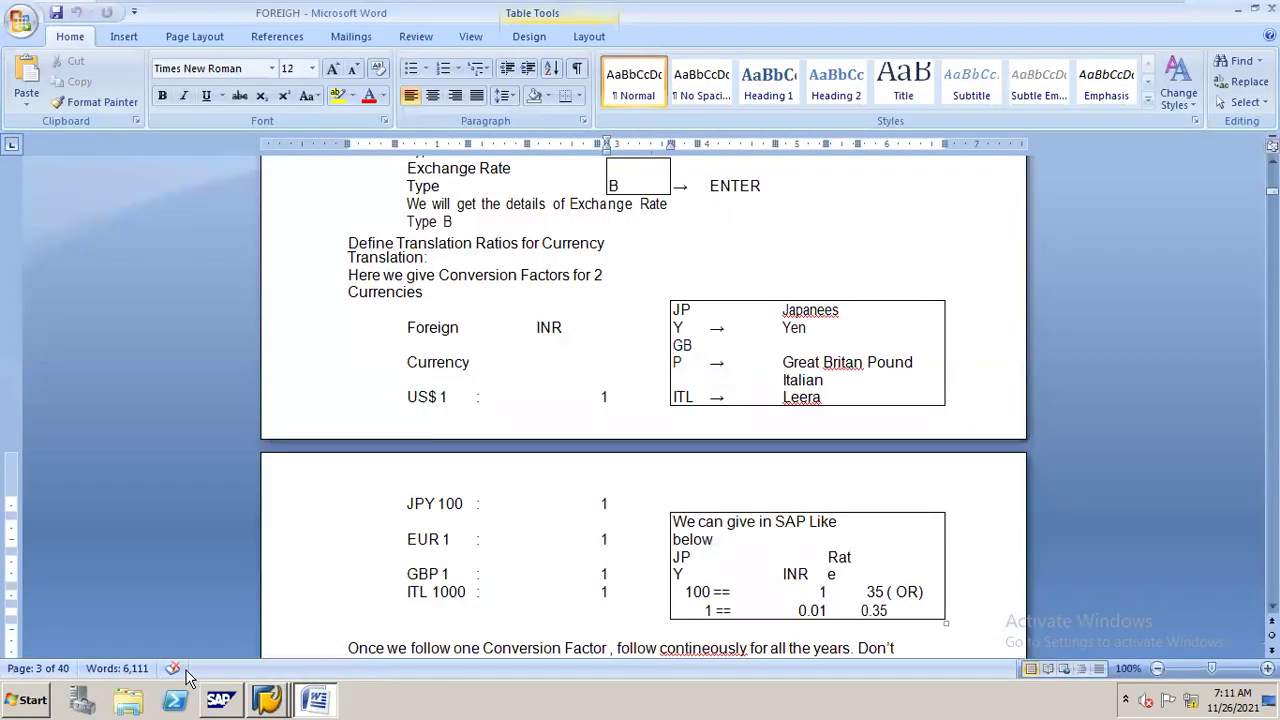
pyautogui.click(328, 678)
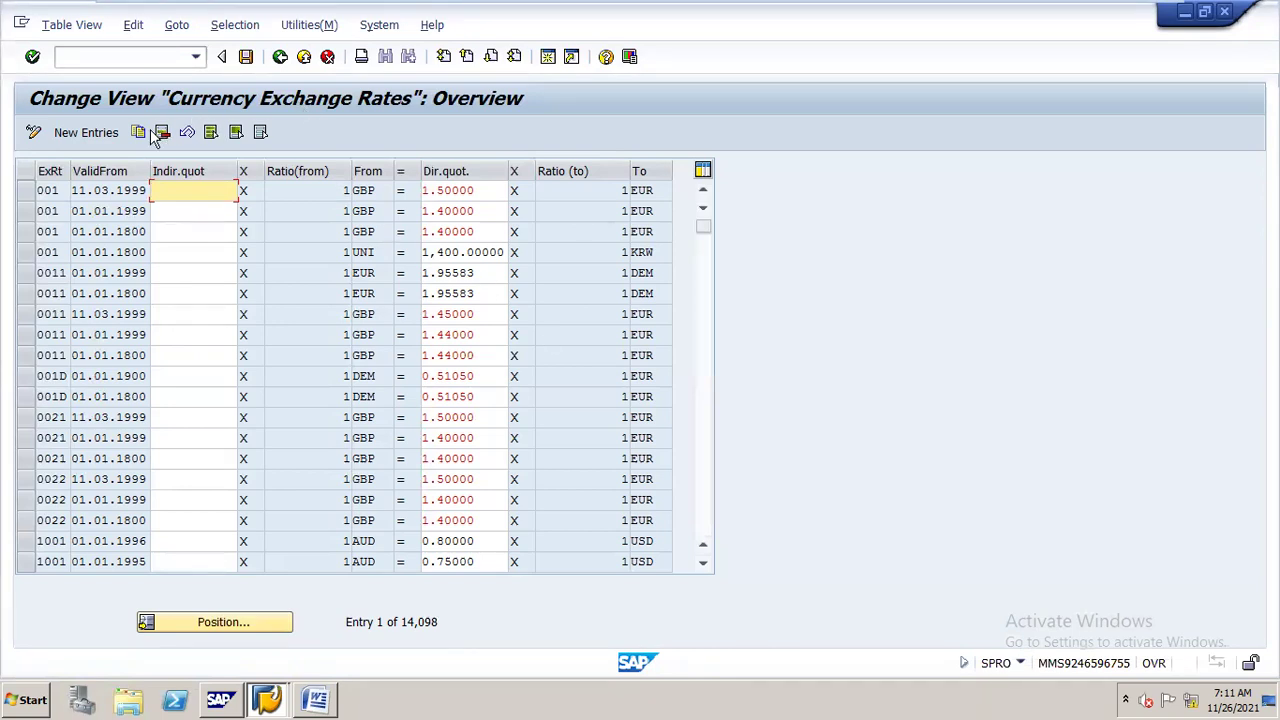
pyautogui.click(116, 131)
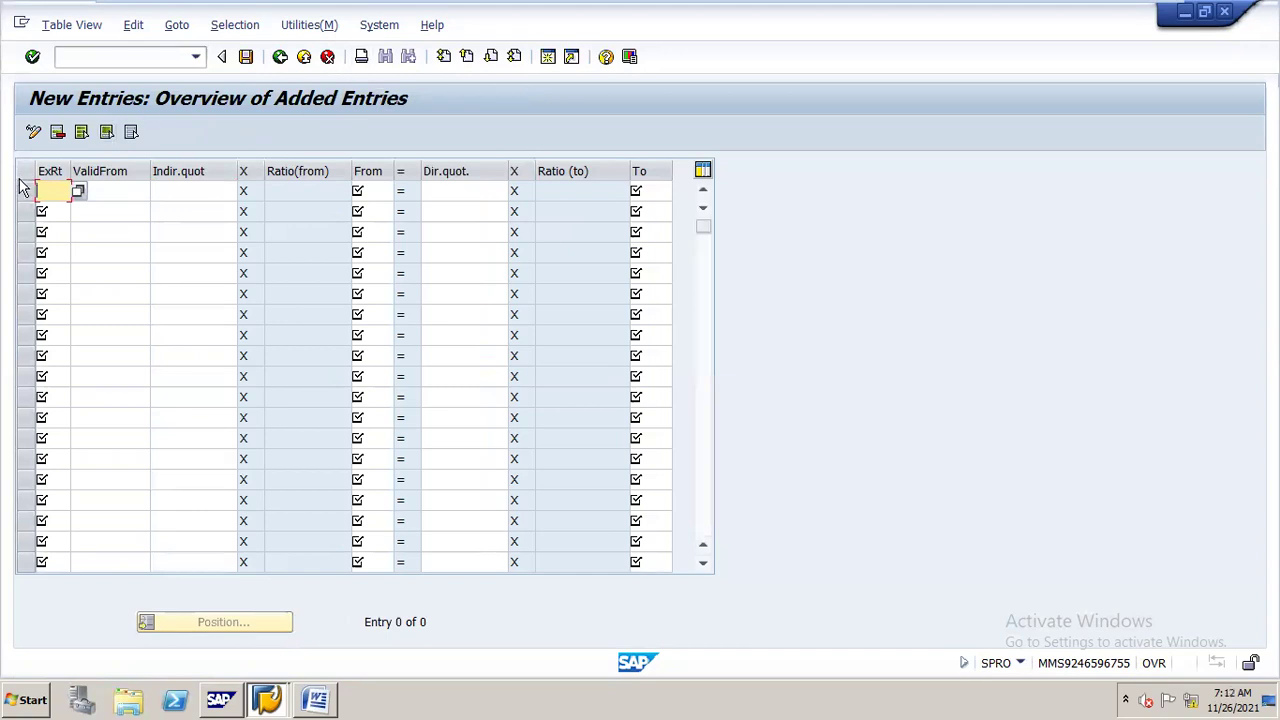
pyautogui.write('G')
pyautogui.press('Tab')
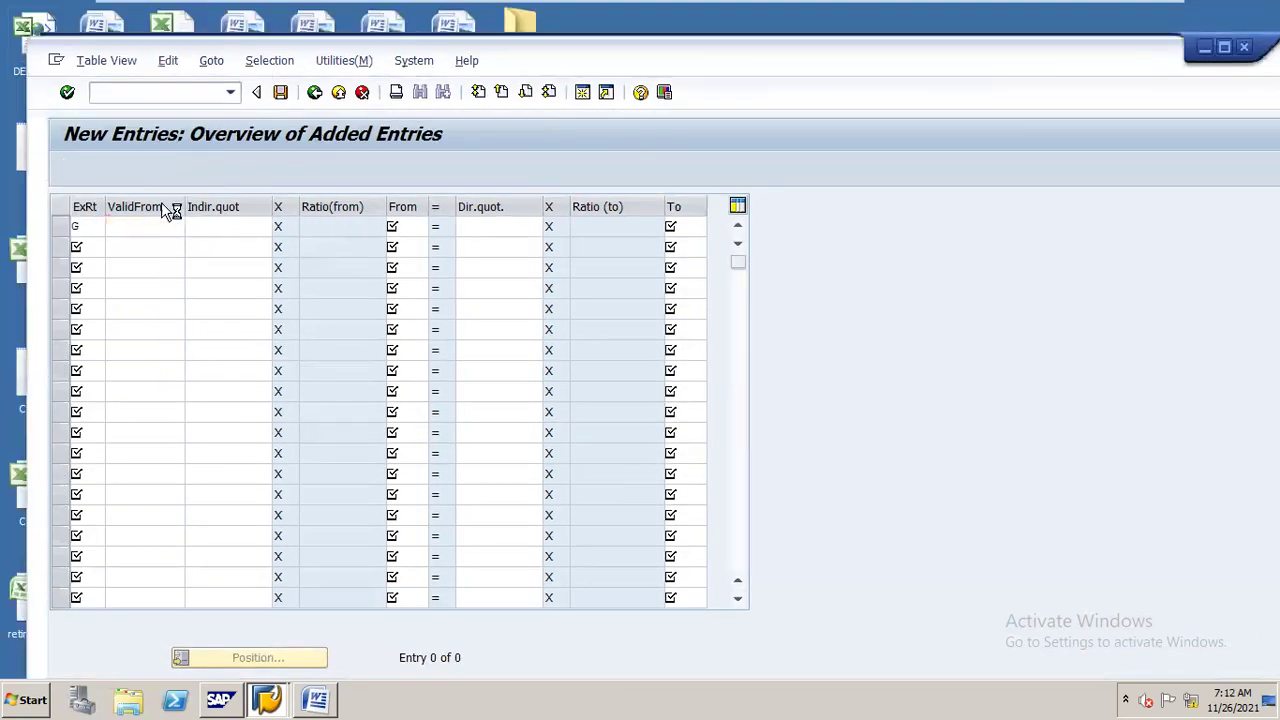
pyautogui.click(362, 92)
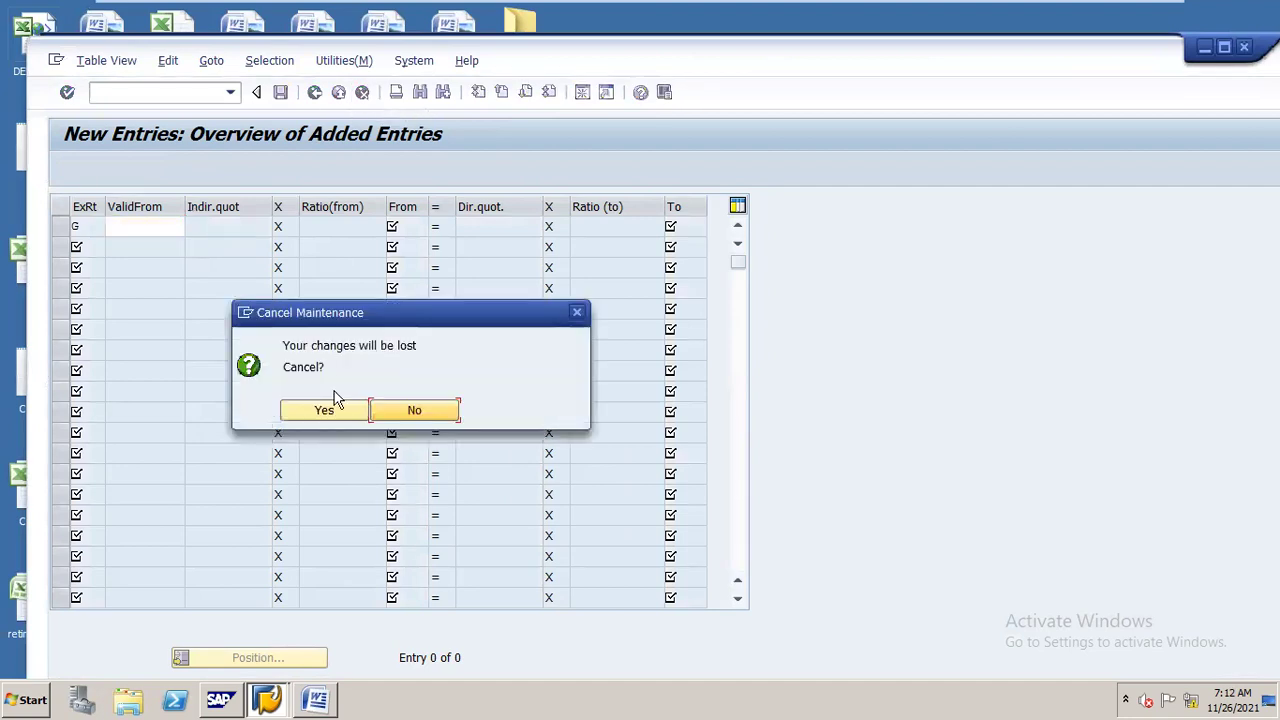
pyautogui.click(327, 412)
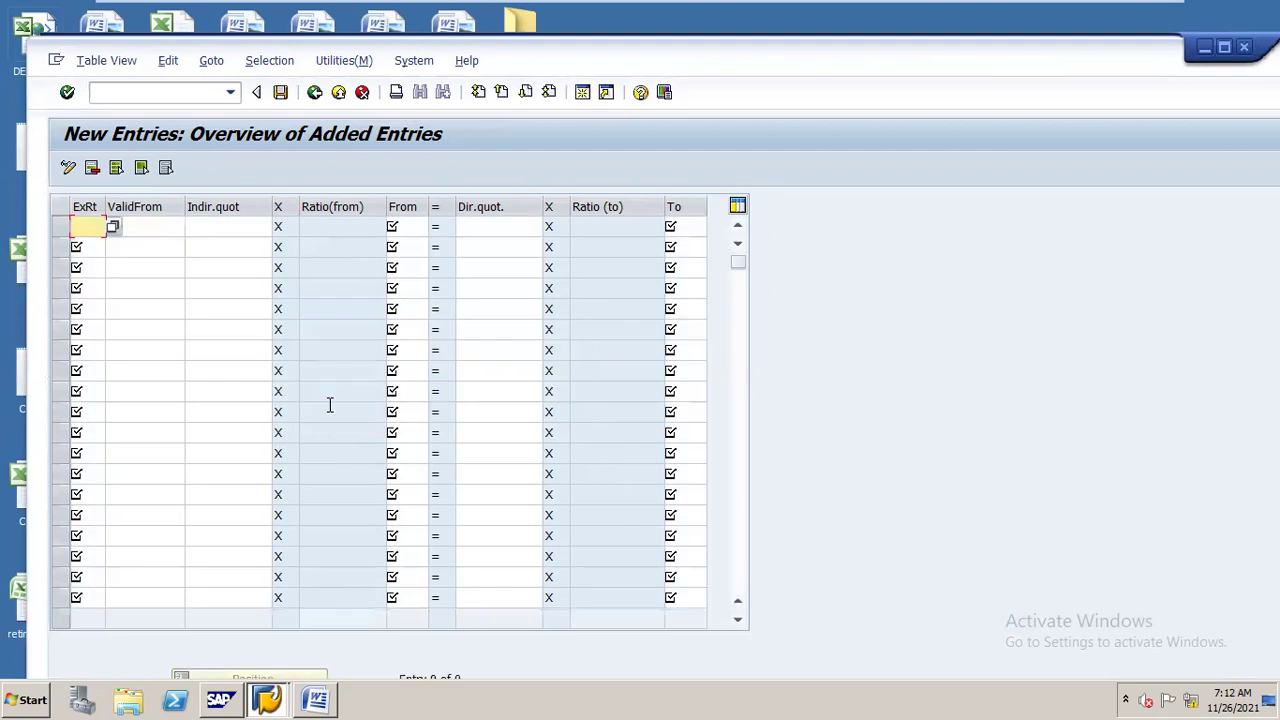
# Enter exchange rate type G with valid-from date 11.26.2021 in the first new exchange rate row
pyautogui.write('G')
pyautogui.press('Tab')
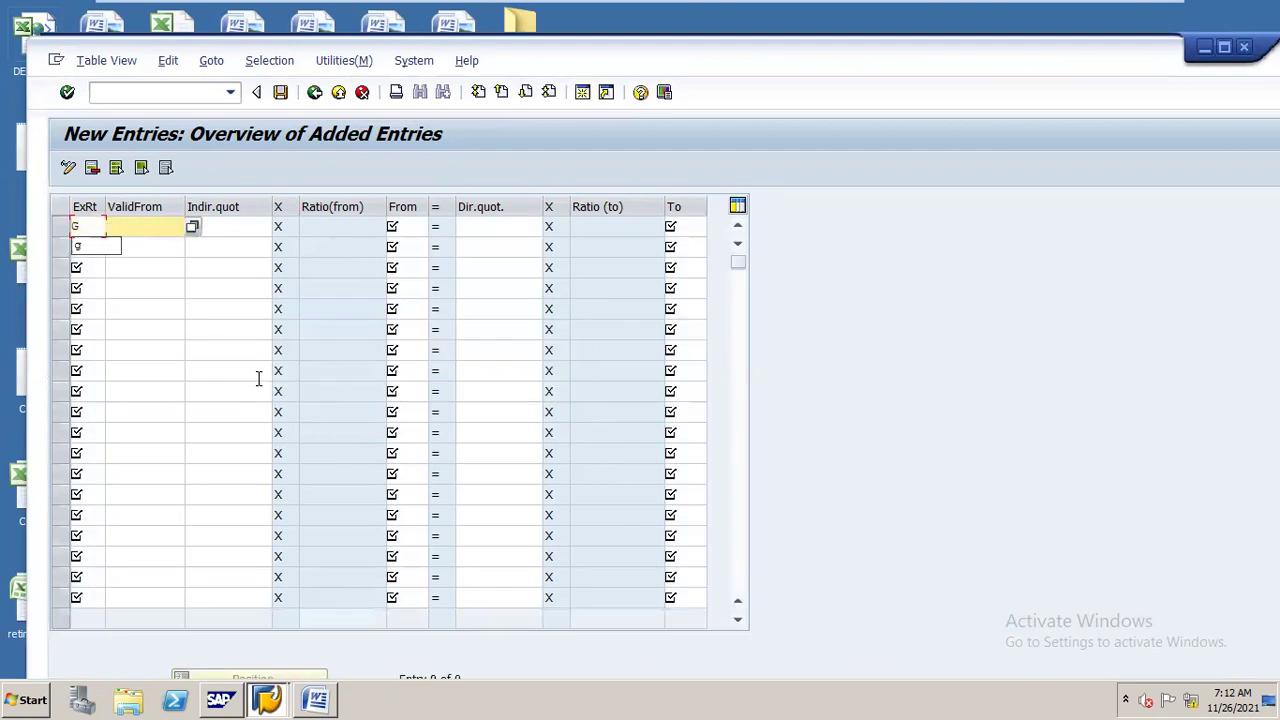
pyautogui.write('11.26.2021')
pyautogui.press('Tab')
pyautogui.click(258, 375)
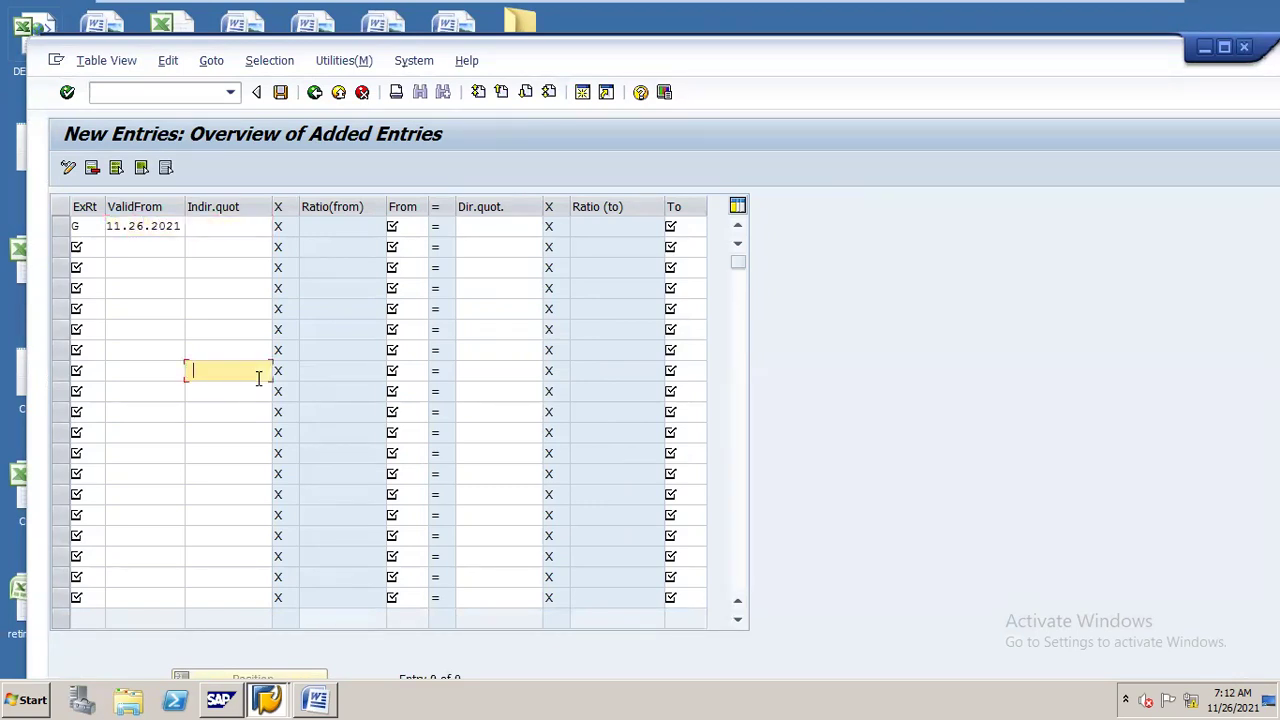
pyautogui.click(245, 230)
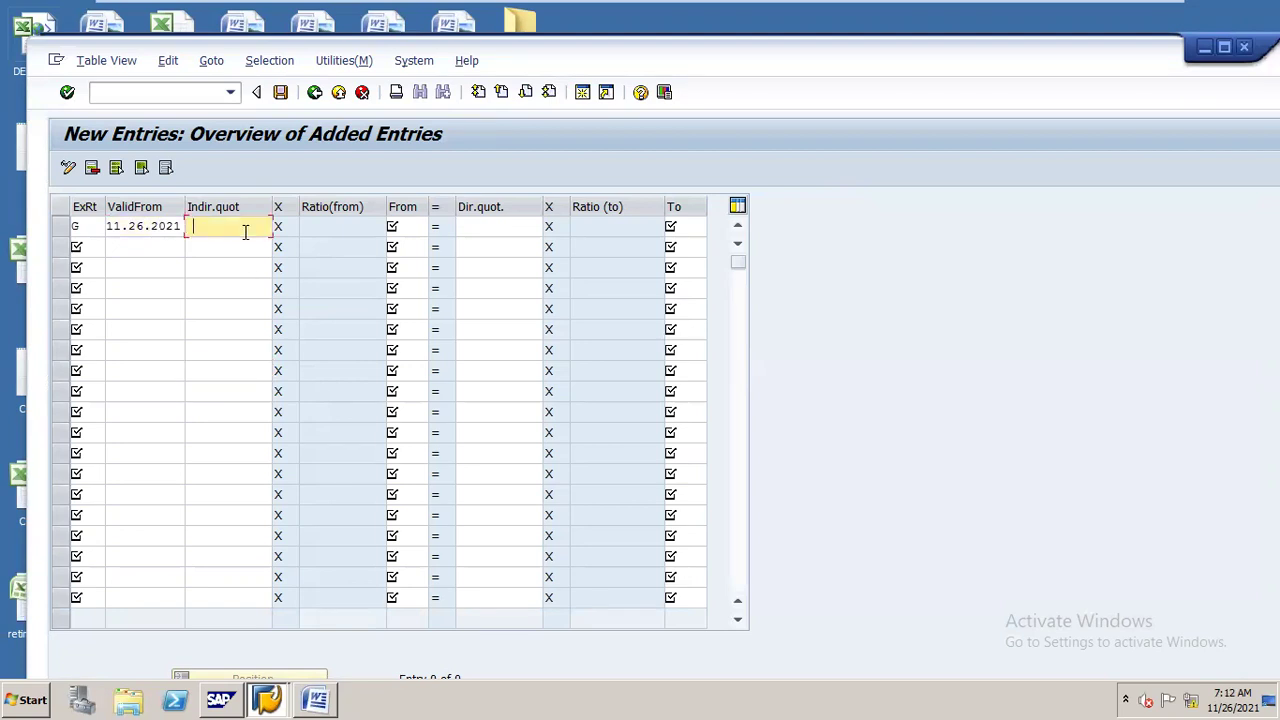
# Complete the type G exchange rate row with from-currency USD, to-currency INR and direct quotation 70
pyautogui.click(410, 219)
pyautogui.write('USD')
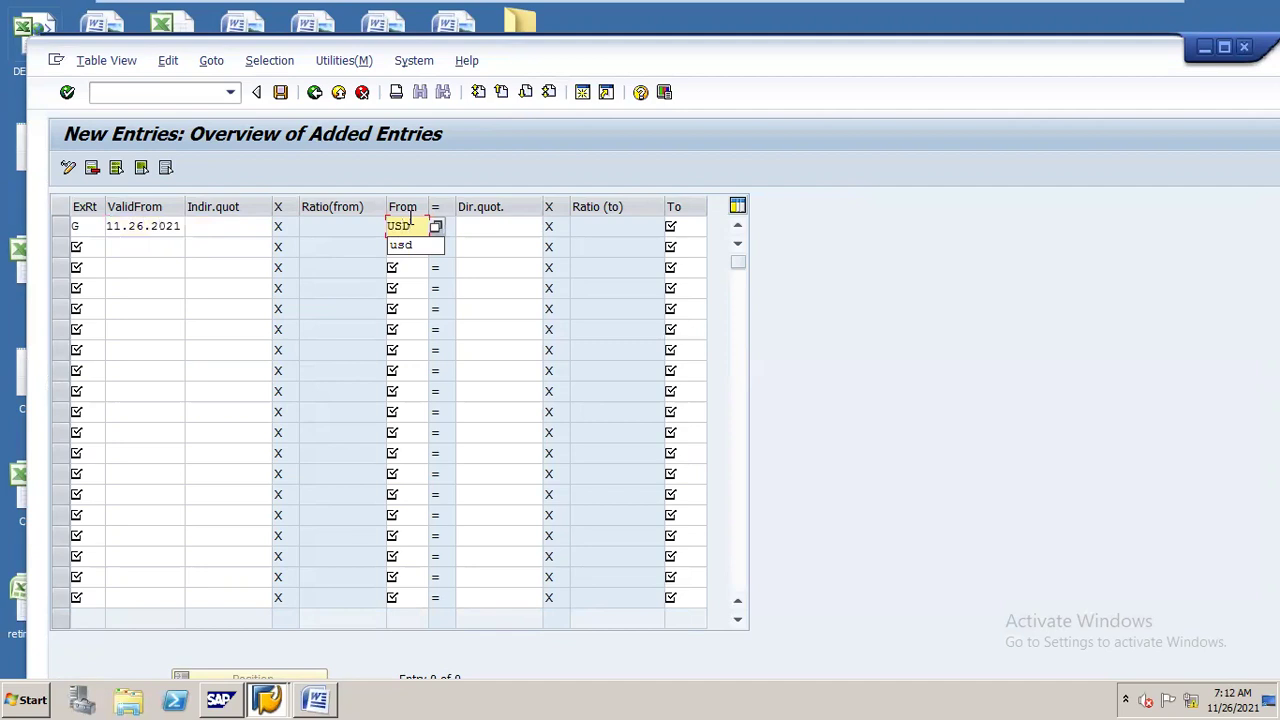
pyautogui.press('Tab')
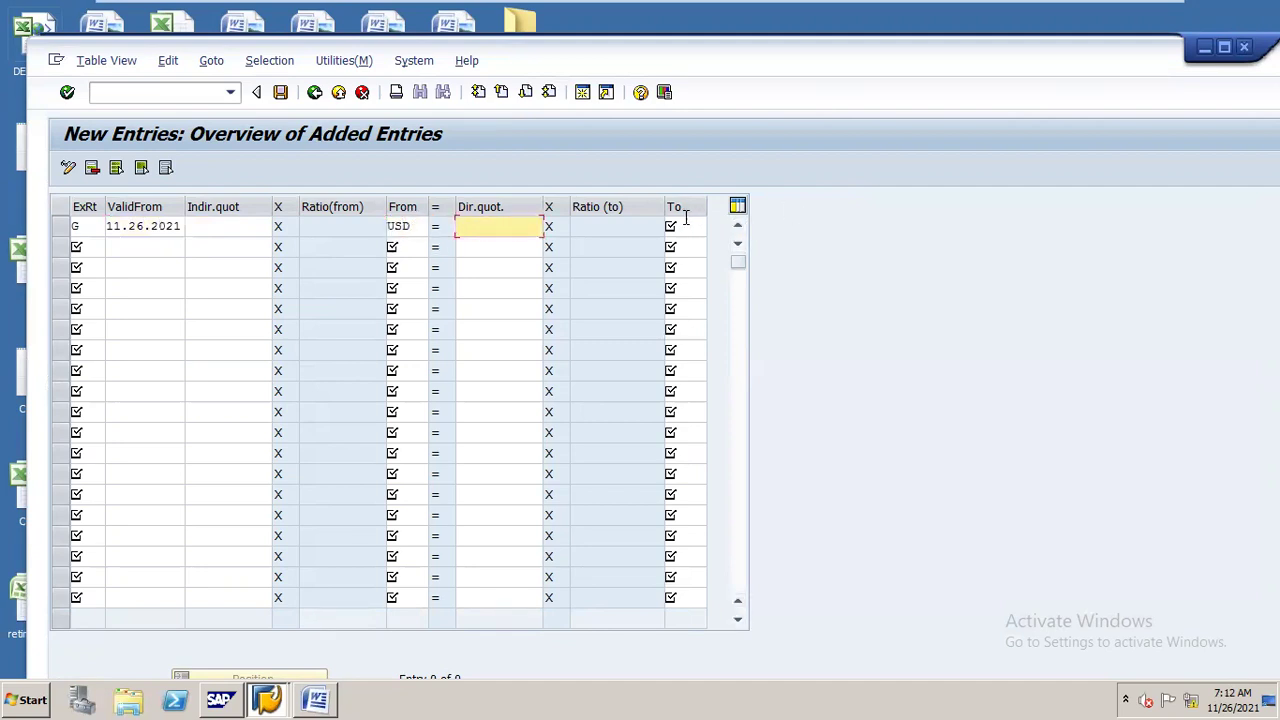
pyautogui.click(680, 224)
pyautogui.write('IN')
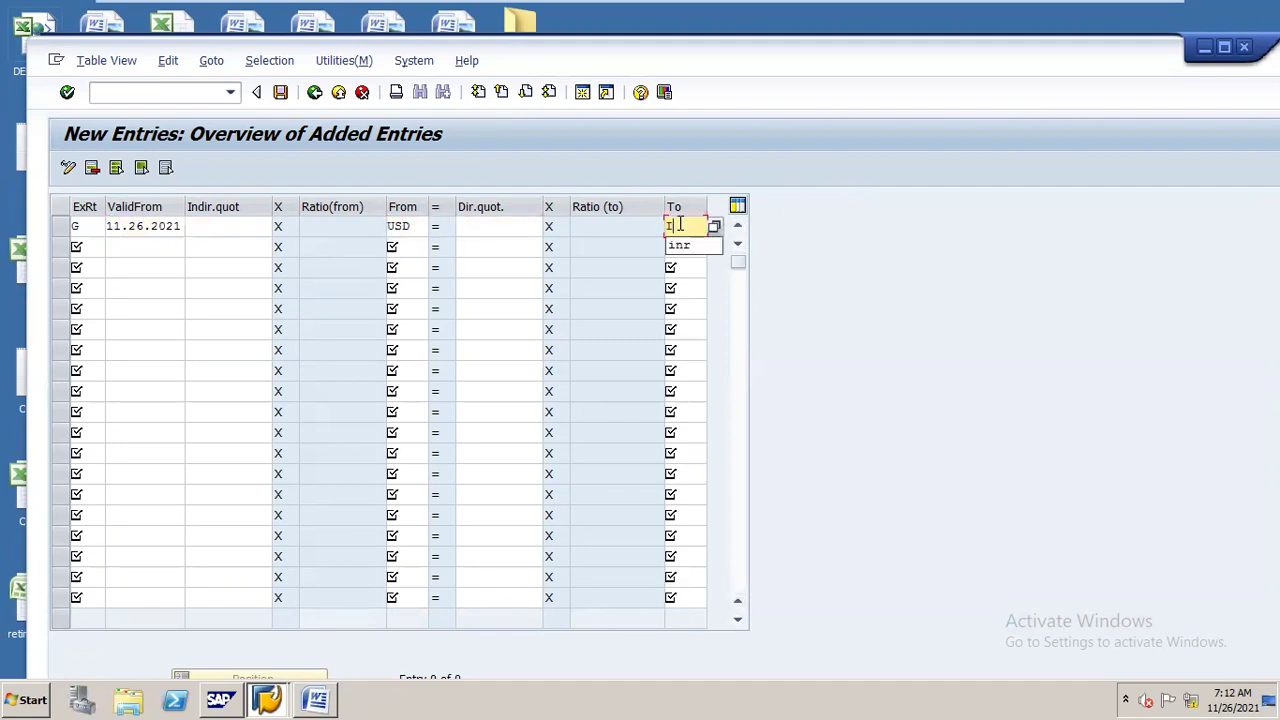
pyautogui.write('R')
pyautogui.click(521, 228)
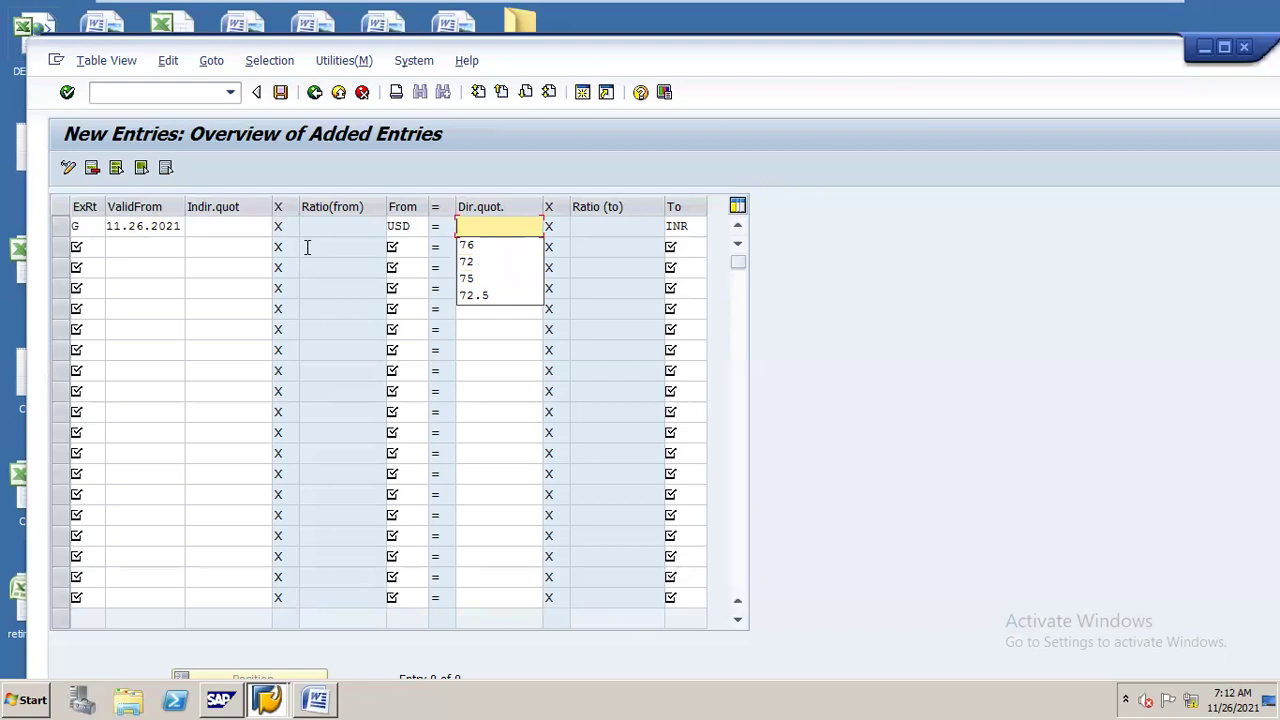
pyautogui.write('70')
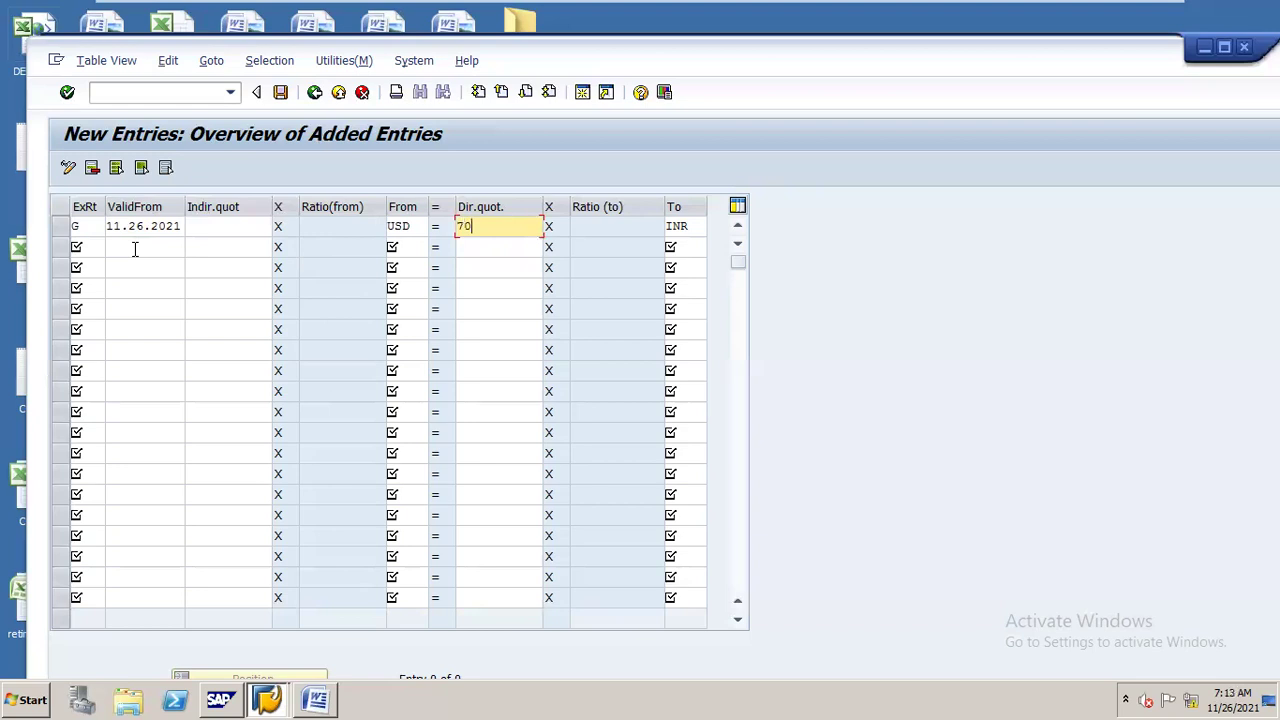
# Enter exchange rate type B in the second row, and change the type G row's valid-from date to 26.11.2021
pyautogui.click(91, 247)
pyautogui.write('B')
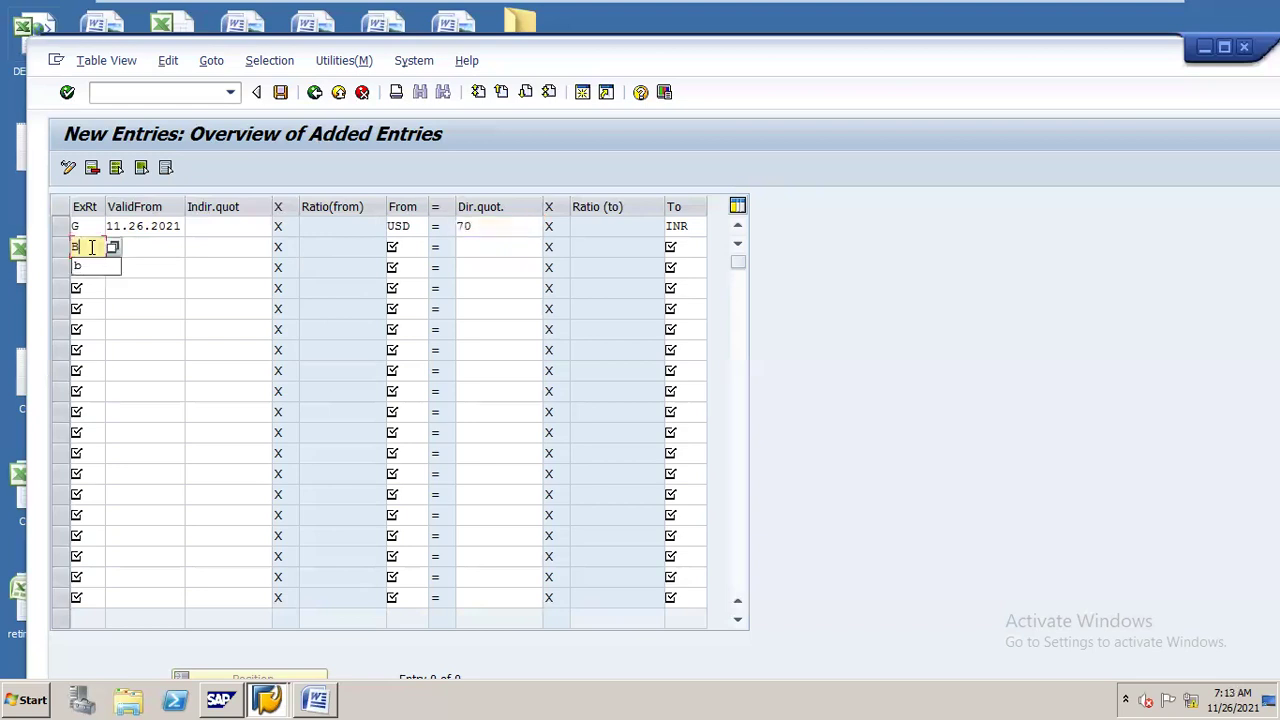
pyautogui.click(157, 250)
pyautogui.write('11.26.')
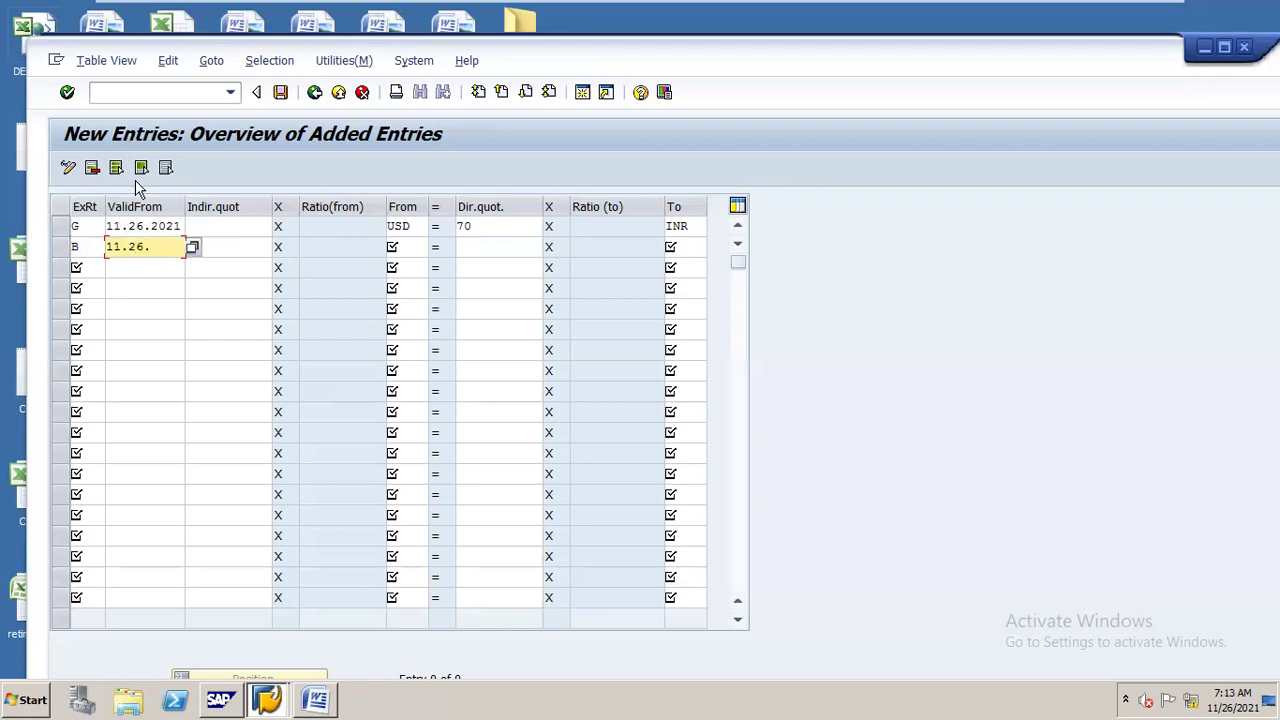
pyautogui.moveTo(109, 224); pyautogui.dragTo(190, 232)
pyautogui.write('26.11')
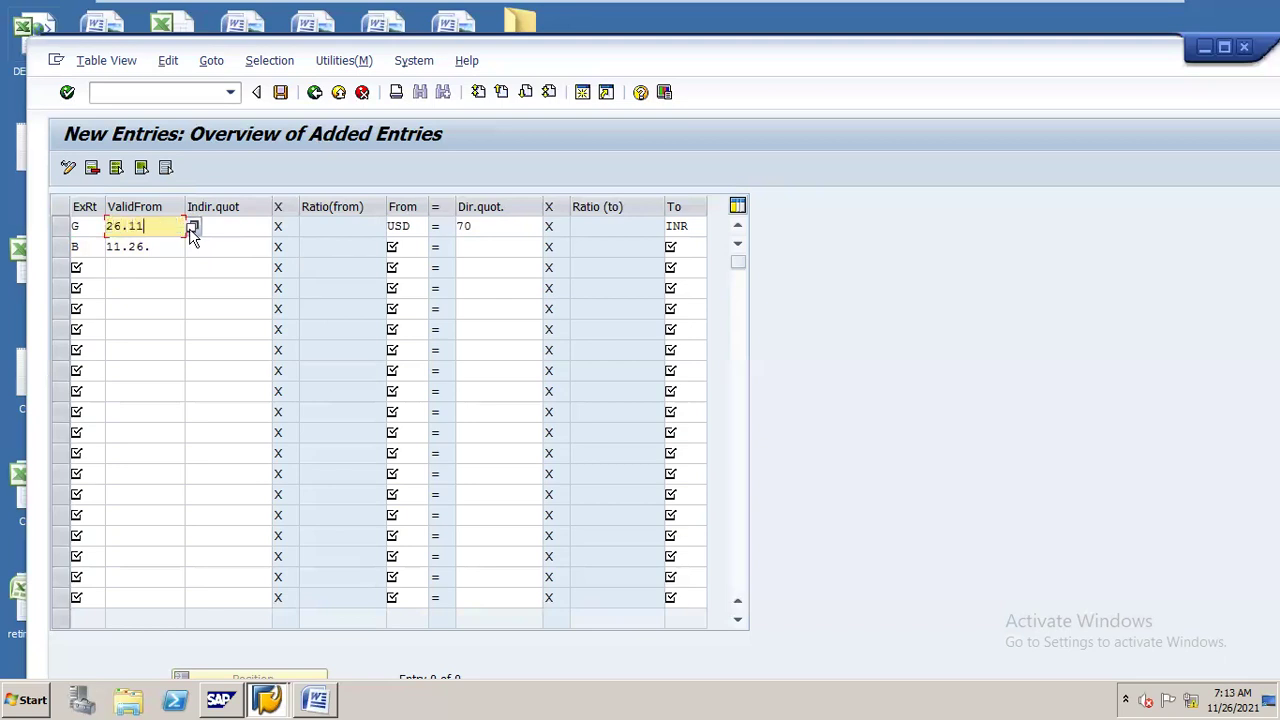
pyautogui.write('.2021')
# Set the type B row's valid-from date to 26.11.2021
pyautogui.press('Down')
pyautogui.press('BackSpace')
pyautogui.press('BackSpace')
pyautogui.press('BackSpace')
pyautogui.press('BackSpace')
pyautogui.press('BackSpace')
pyautogui.press('BackSpace')
pyautogui.write('2')
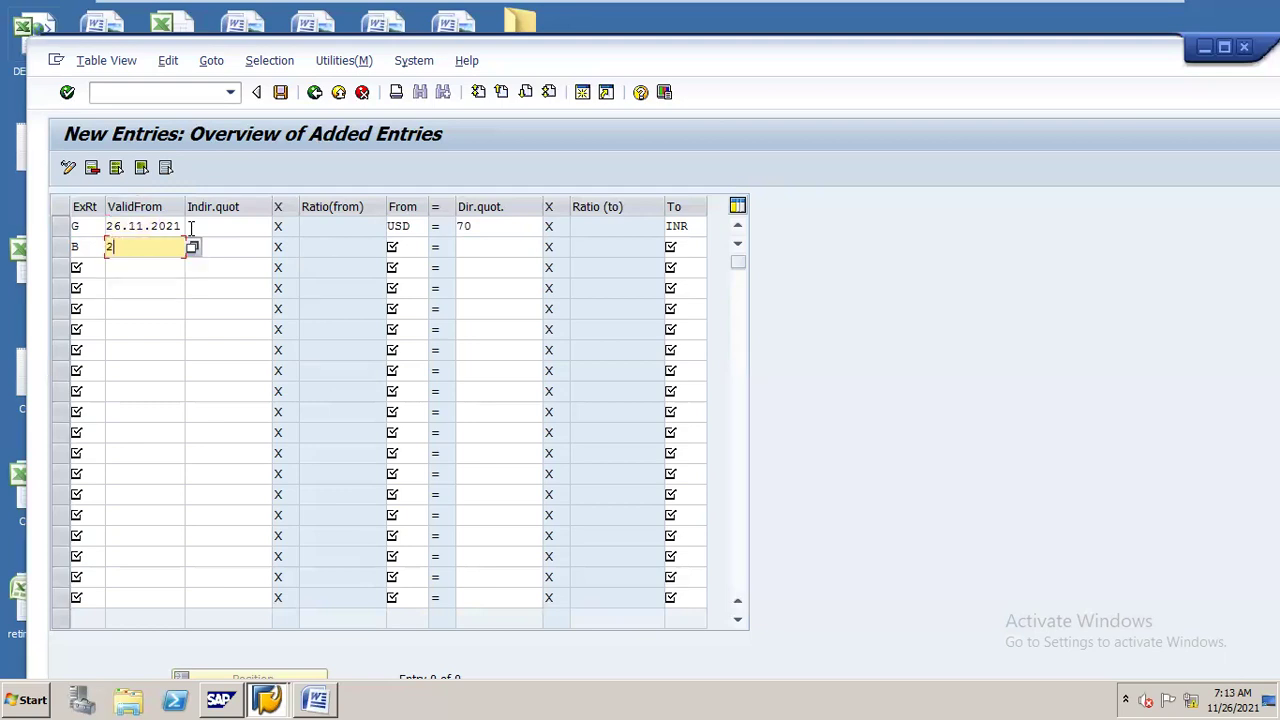
pyautogui.write('6.11.2021')
# Complete the type B row with from-currency USD, direct quotation 72 and to-currency INR
pyautogui.click(404, 250)
pyautogui.write('USD')
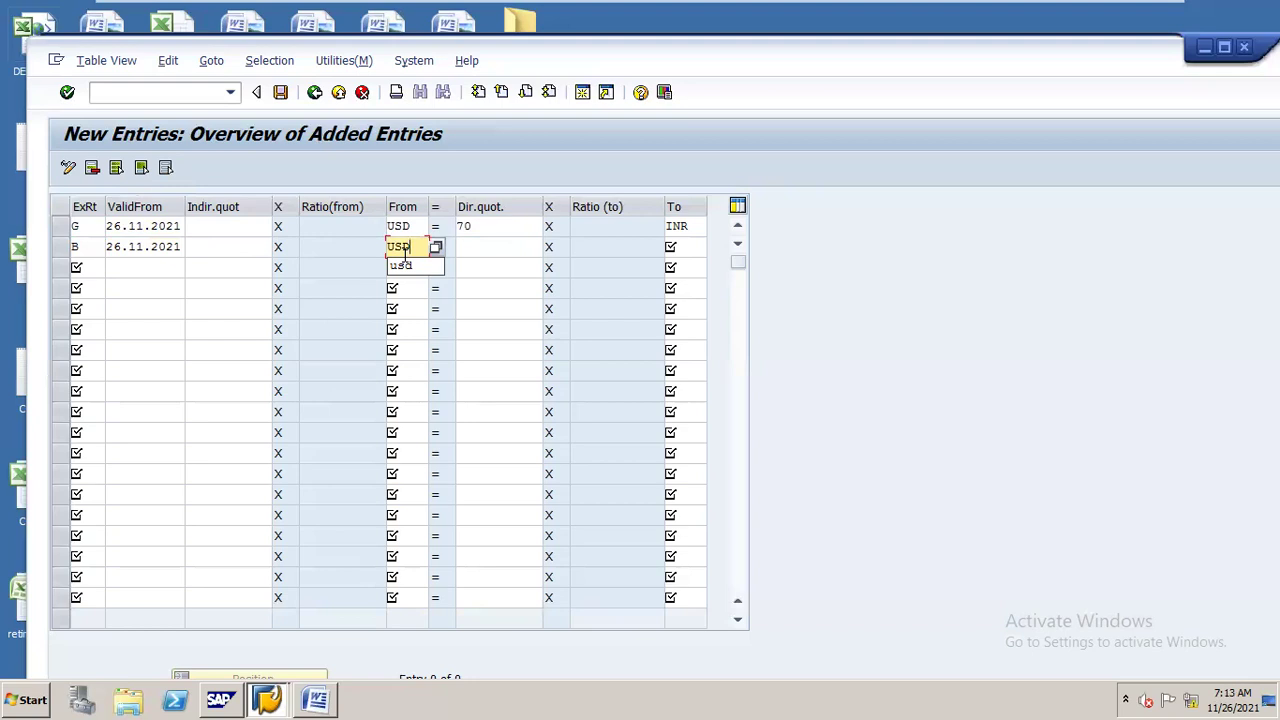
pyautogui.click(513, 247)
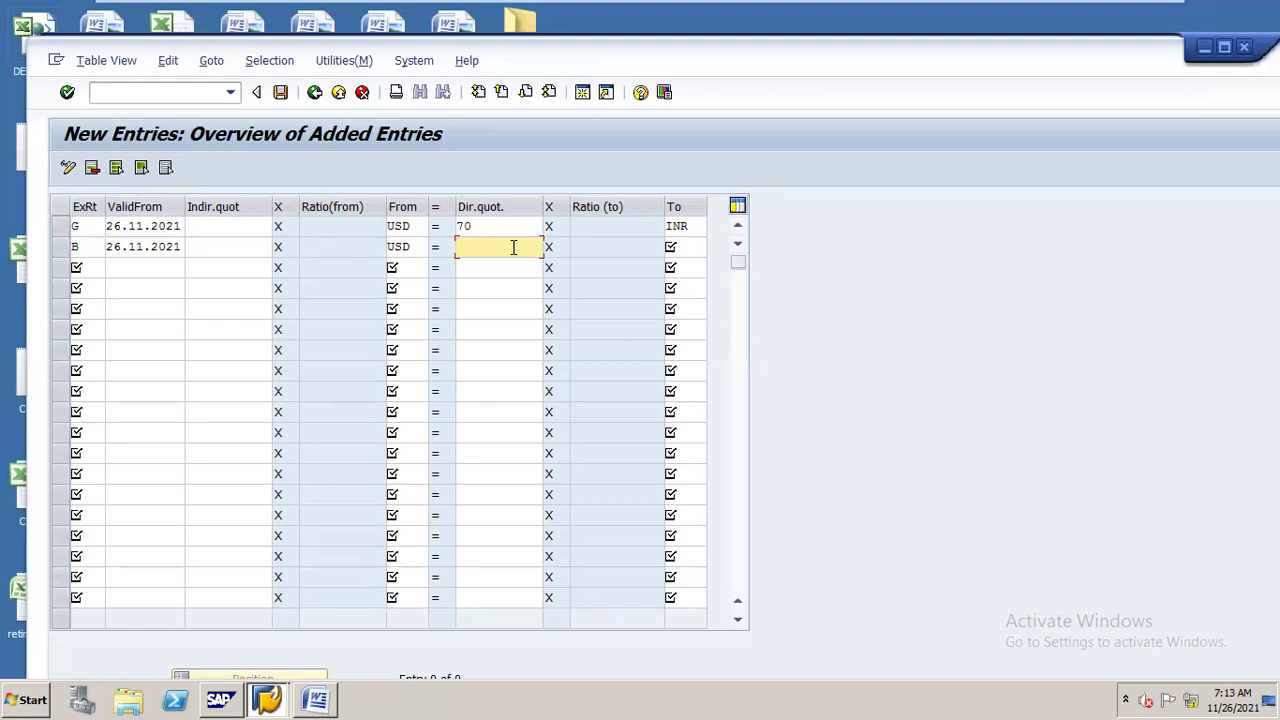
pyautogui.write('72')
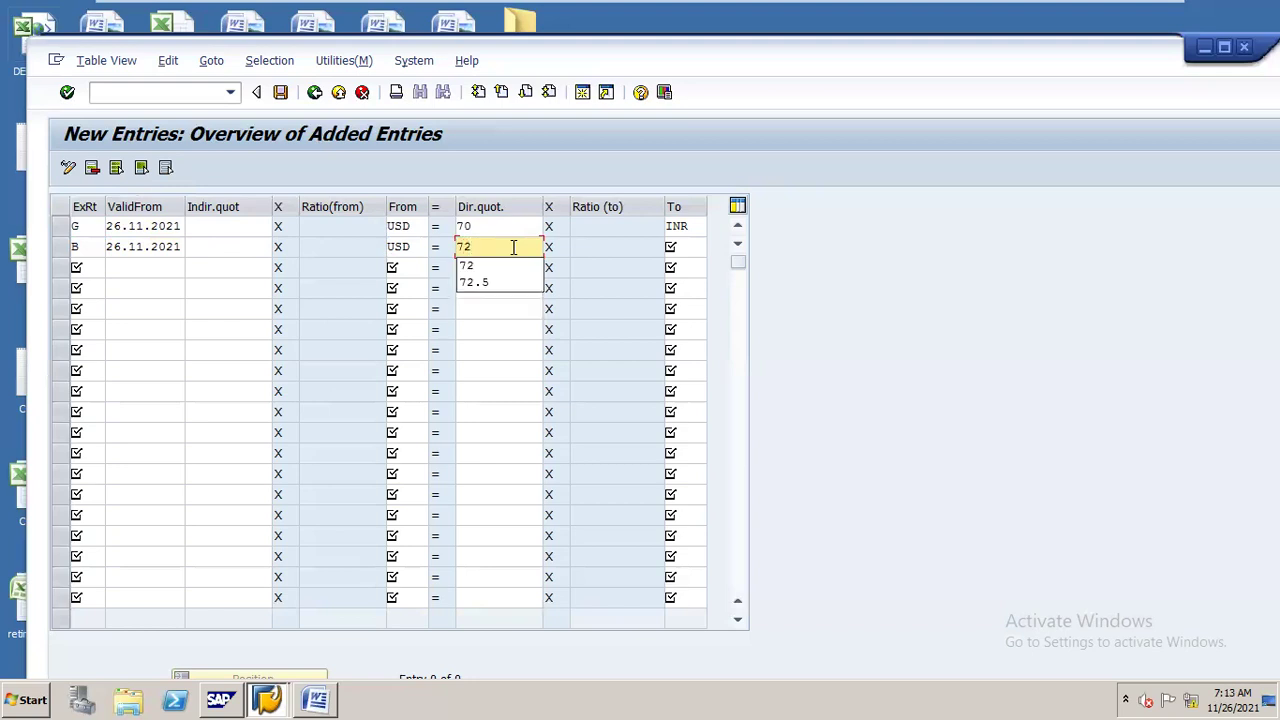
pyautogui.press('Tab')
pyautogui.write('INR')
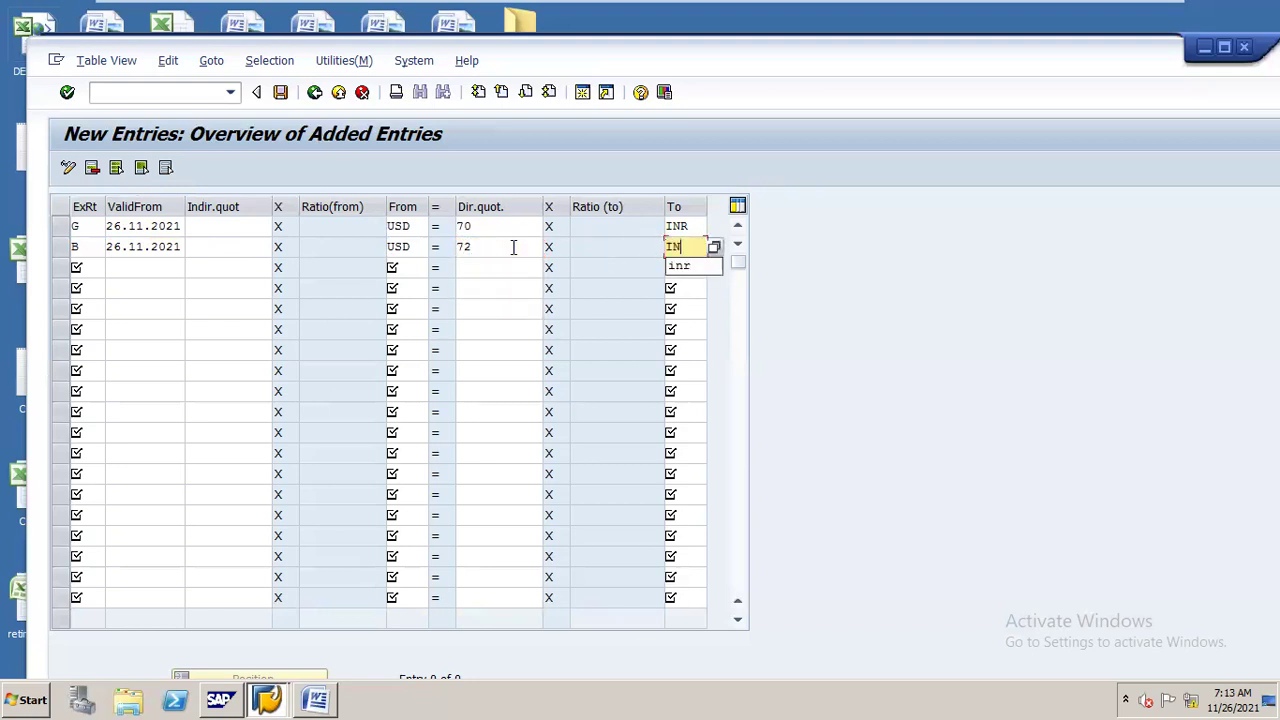
# Enter exchange rate type M with valid-from date 26.11.2021, from-currency USD and direct quotation 71 in the third row
pyautogui.click(89, 270)
pyautogui.write('M')
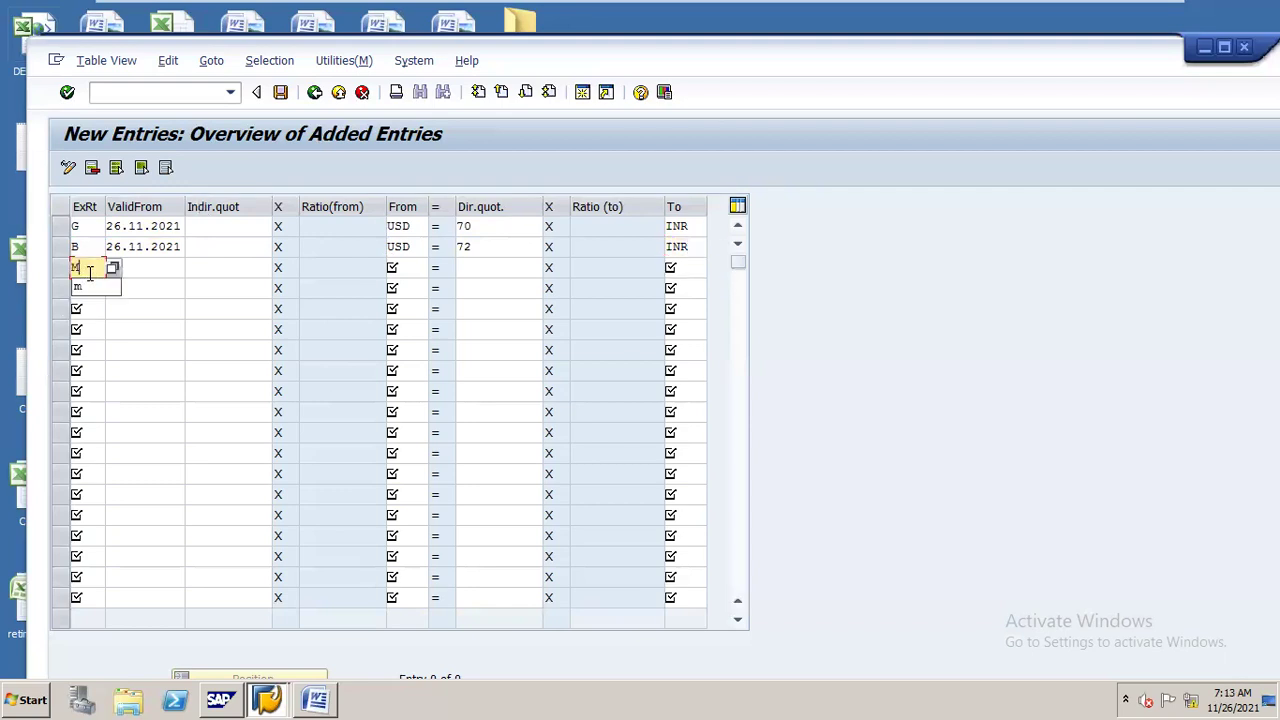
pyautogui.press('Tab')
pyautogui.write('26')
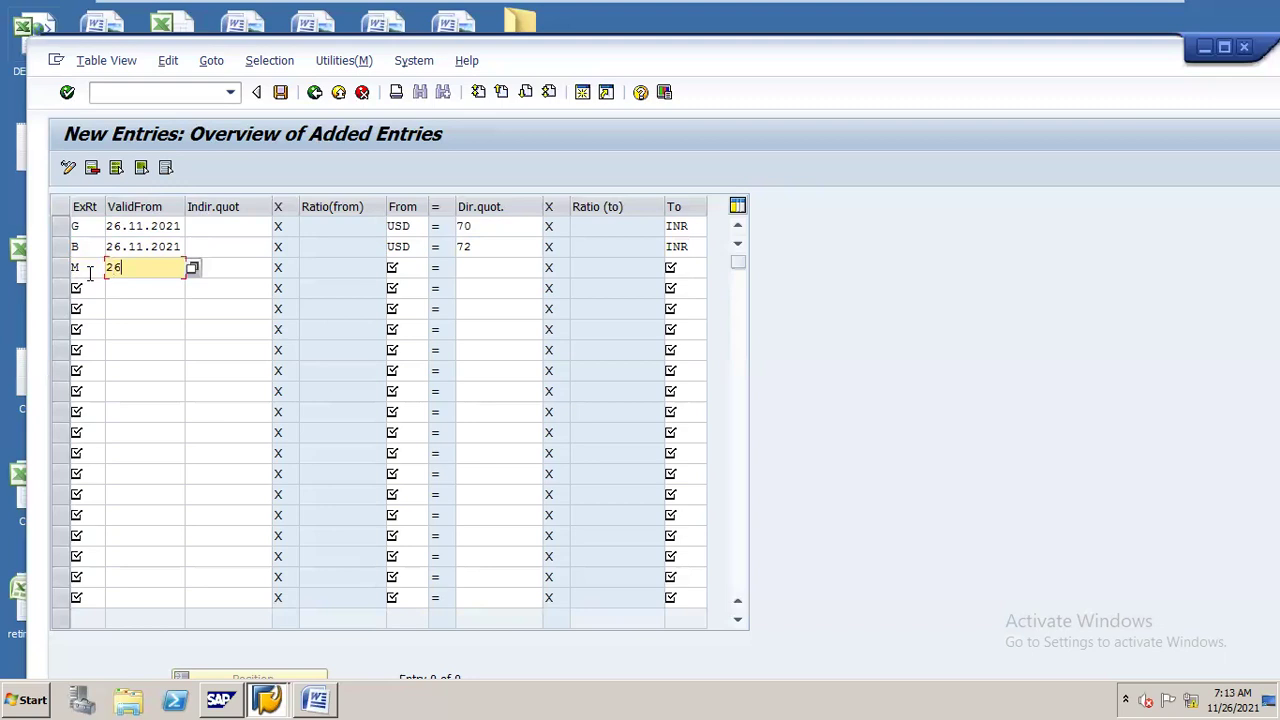
pyautogui.write('.11.2021')
pyautogui.press('Tab')
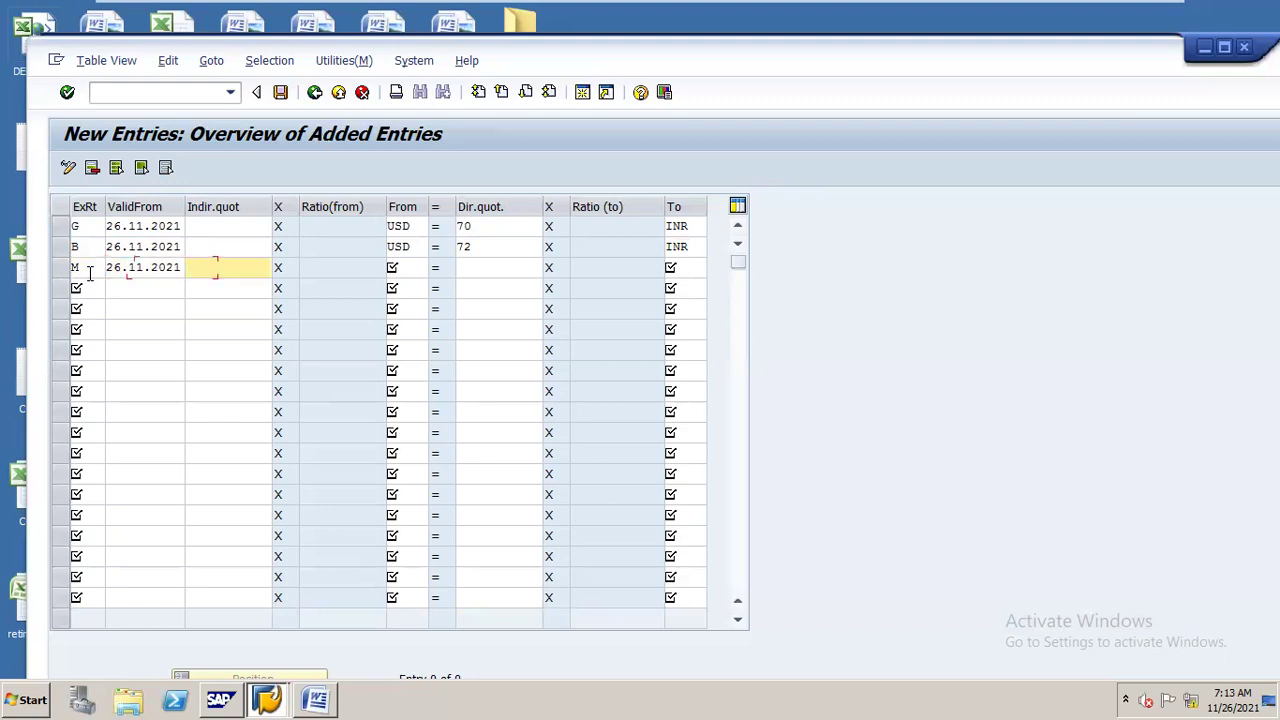
pyautogui.press('Tab')
pyautogui.write('usd')
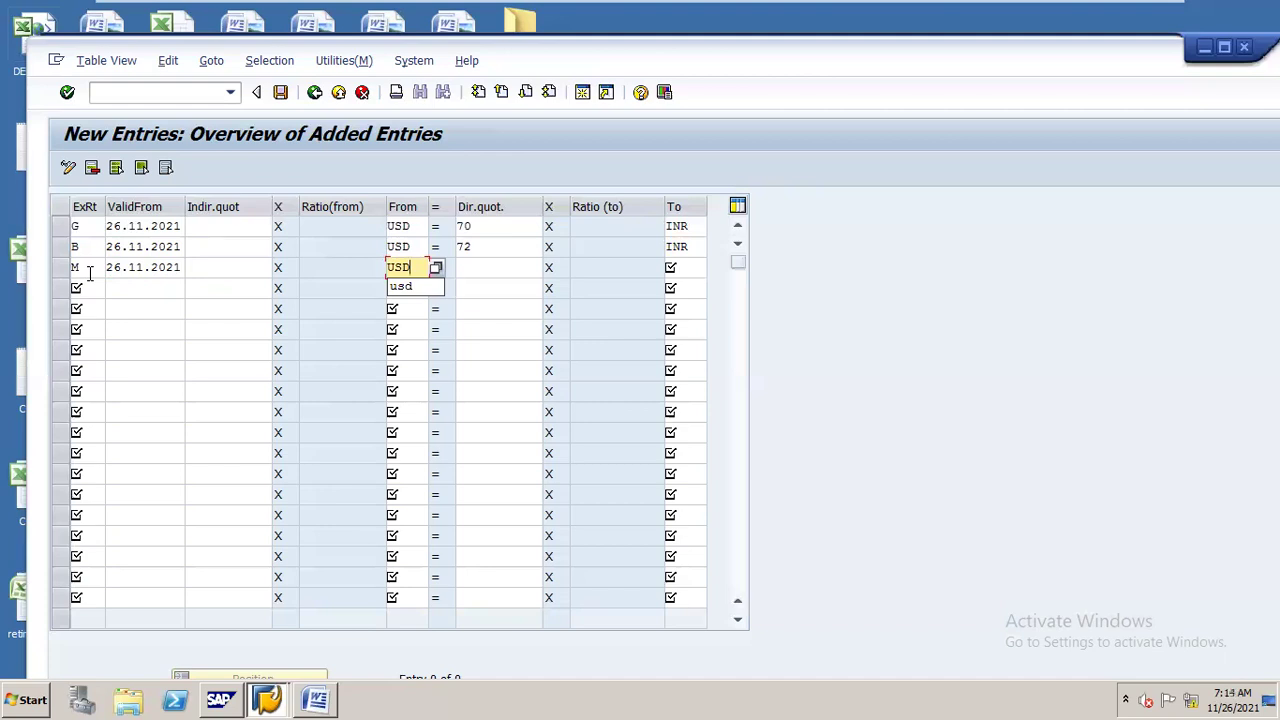
pyautogui.press('Tab')
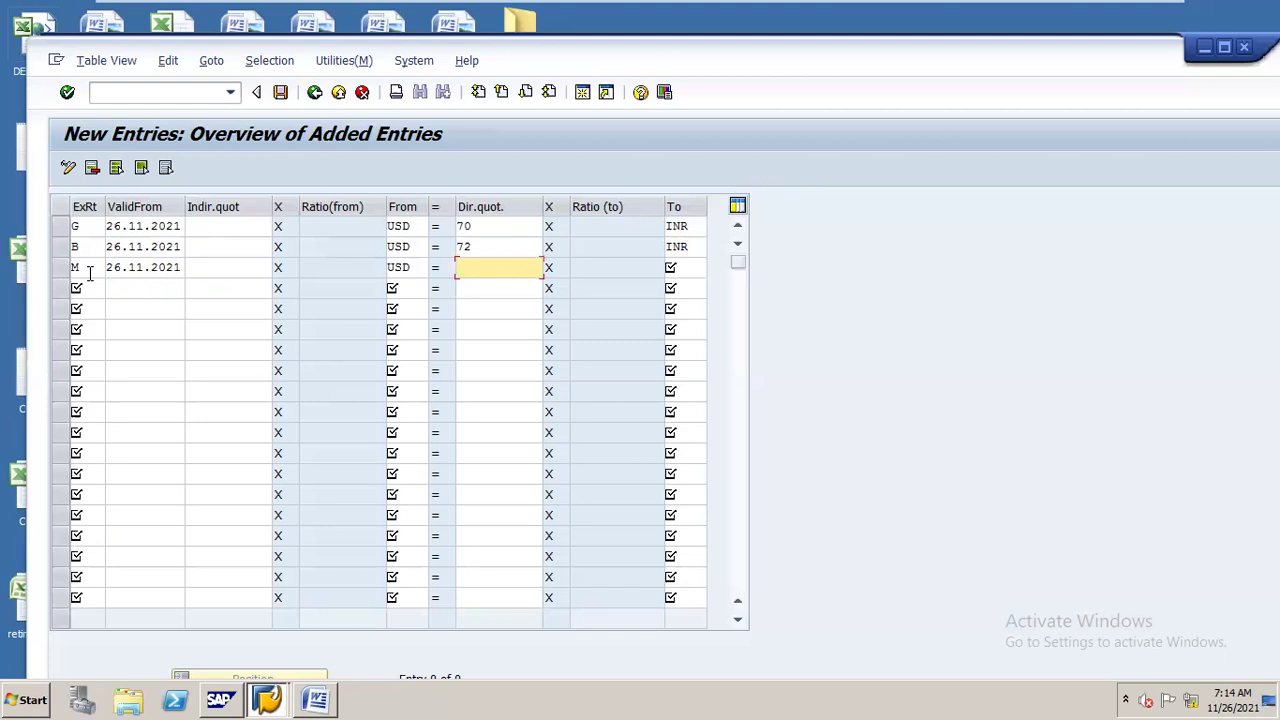
pyautogui.write('71')
# Open the Windows Calculator, compute 70+72-2 and 70+71/2 to work out the average rate, and close the calculator
pyautogui.click(20, 698)
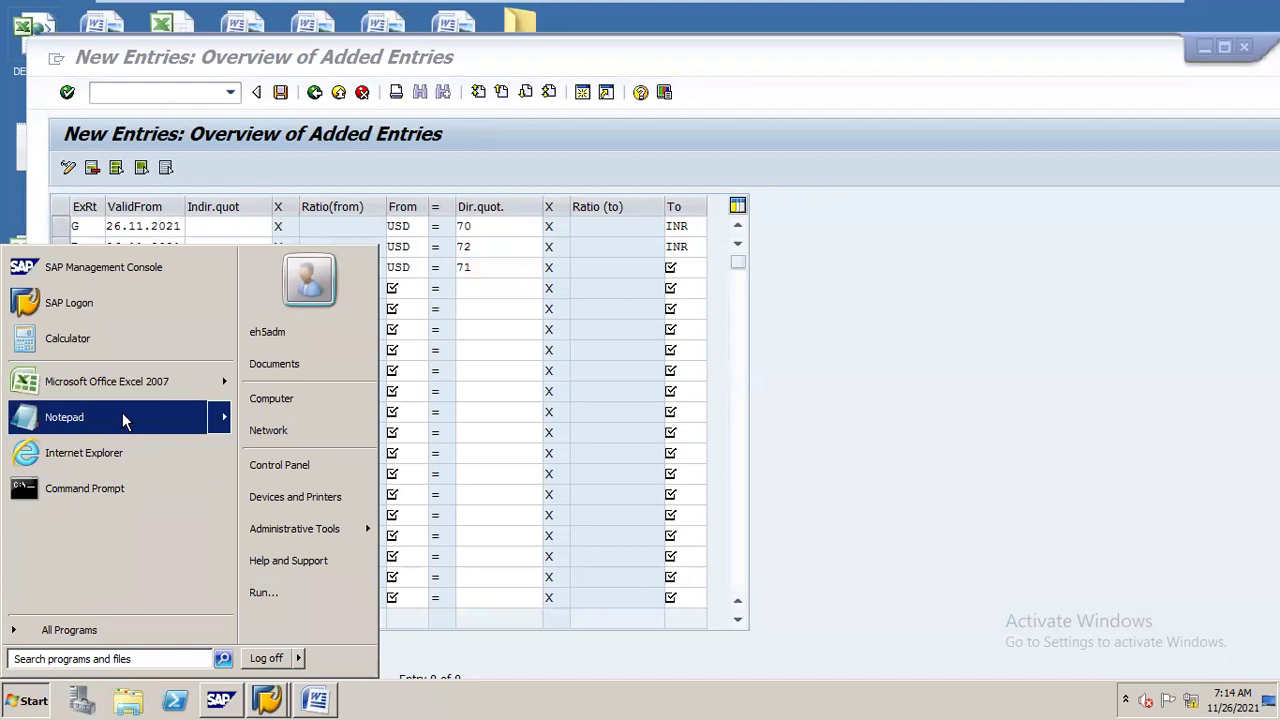
pyautogui.moveTo(124, 421)
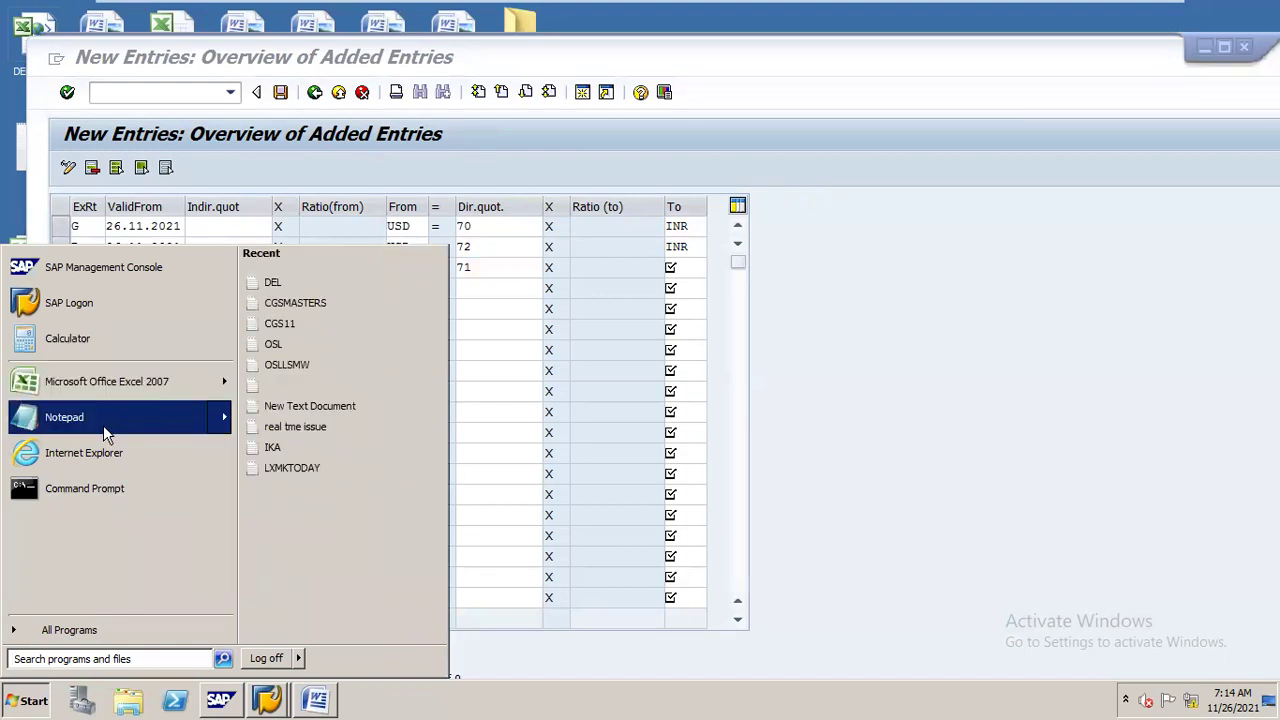
pyautogui.click(97, 343)
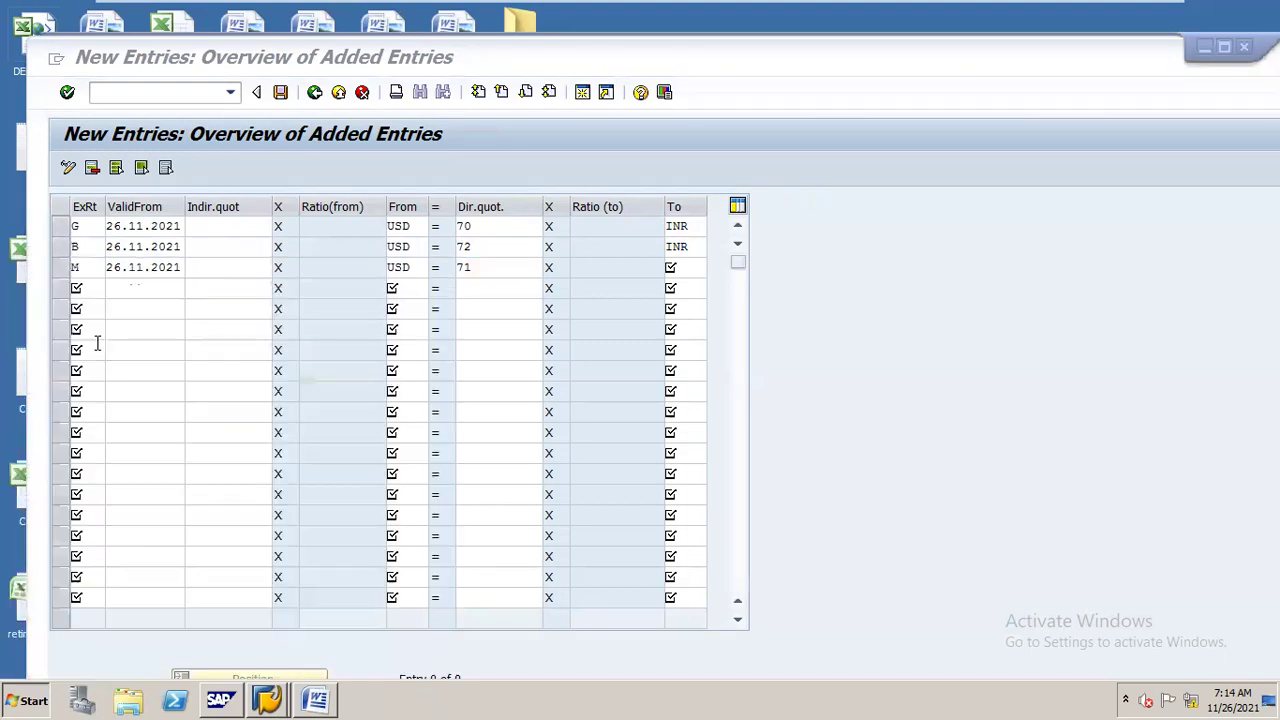
pyautogui.write('7')
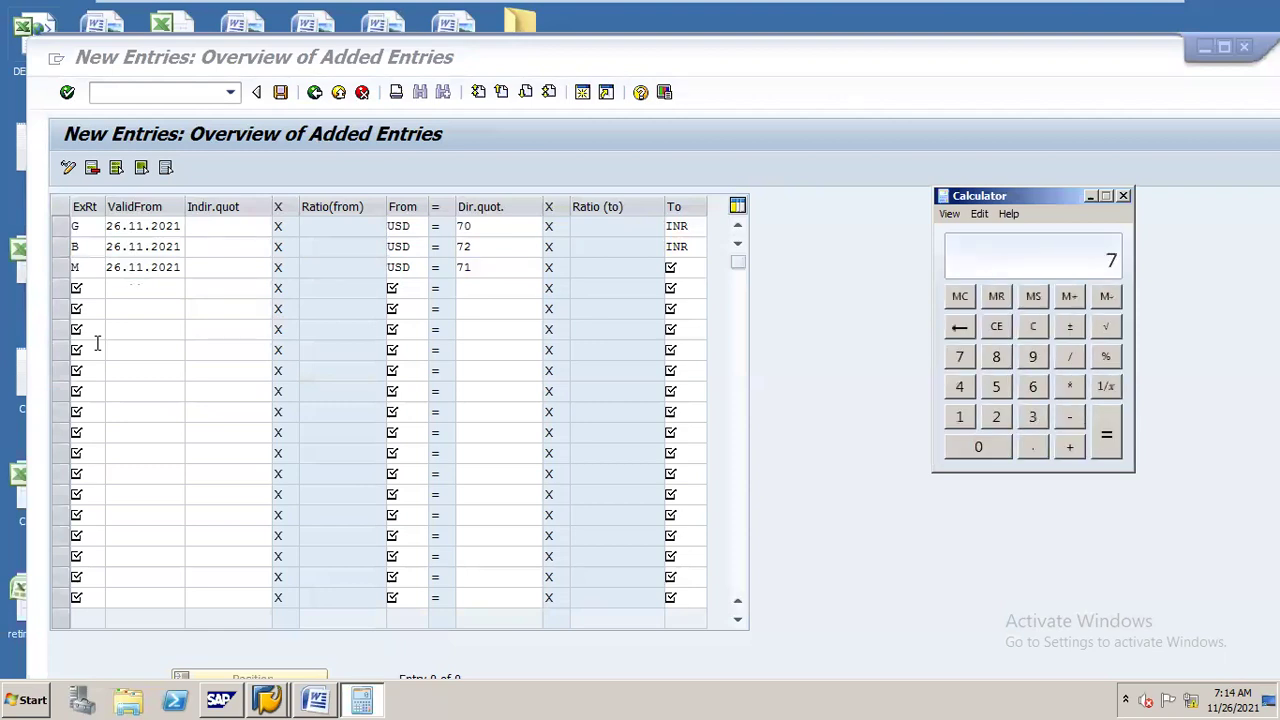
pyautogui.write('0+72-2')
pyautogui.press('Return')
pyautogui.press('Escape')
pyautogui.write('70+71/2')
pyautogui.press('Return')
pyautogui.press('Escape')
pyautogui.click(1124, 198)
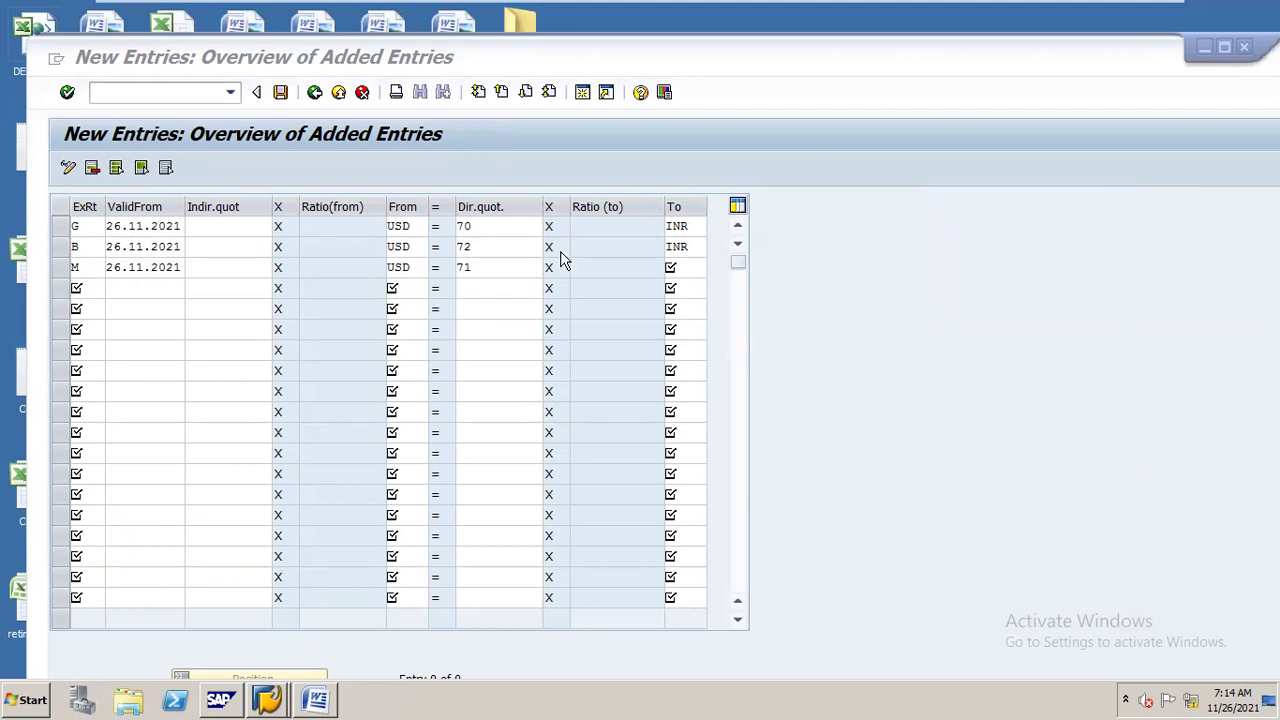
# Change the type M row's direct quotation to 70.5 and set its to-currency to INR
pyautogui.click(508, 268)
pyautogui.press('BackSpace')
pyautogui.write('0.')
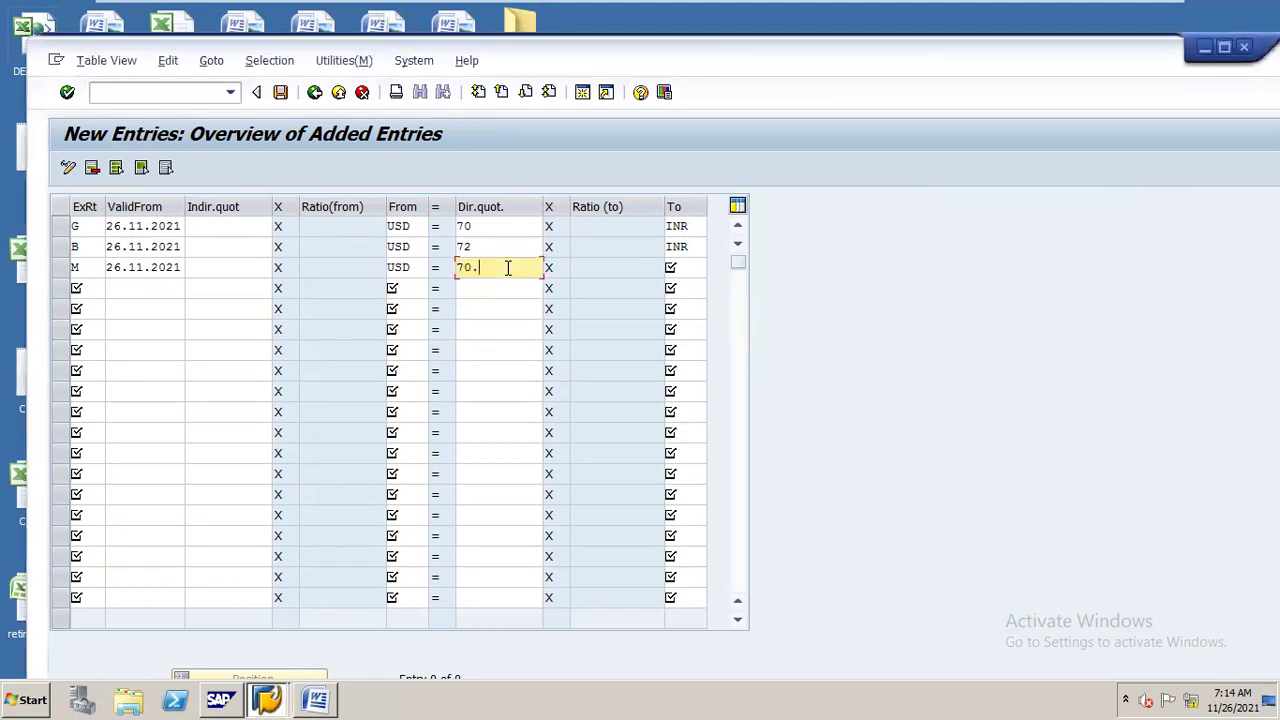
pyautogui.write('5')
pyautogui.click(682, 267)
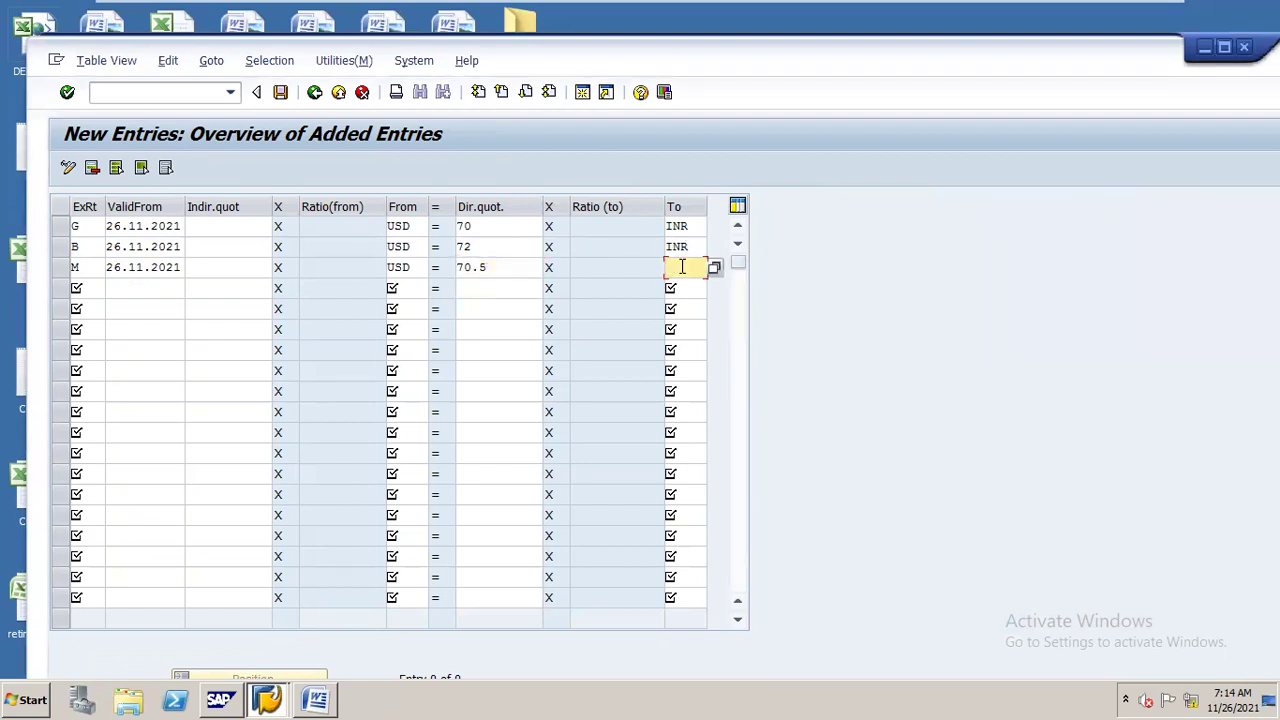
pyautogui.write('INR')
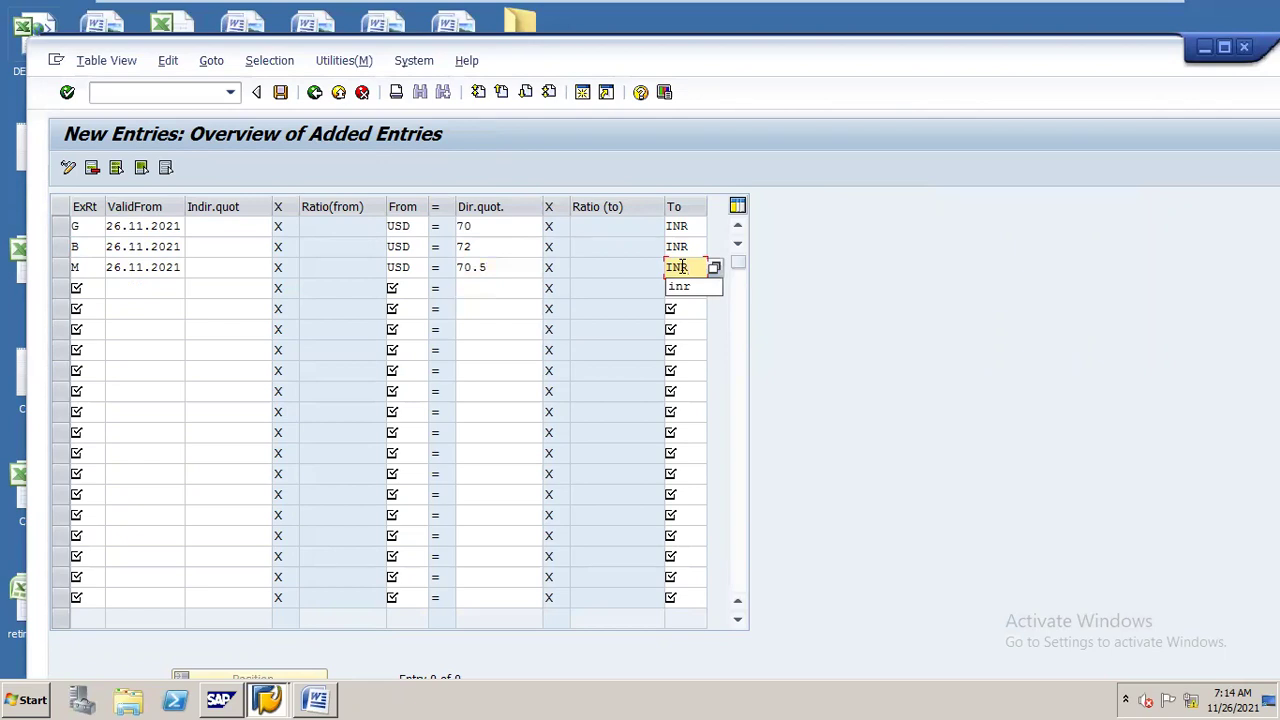
pyautogui.click(125, 246)
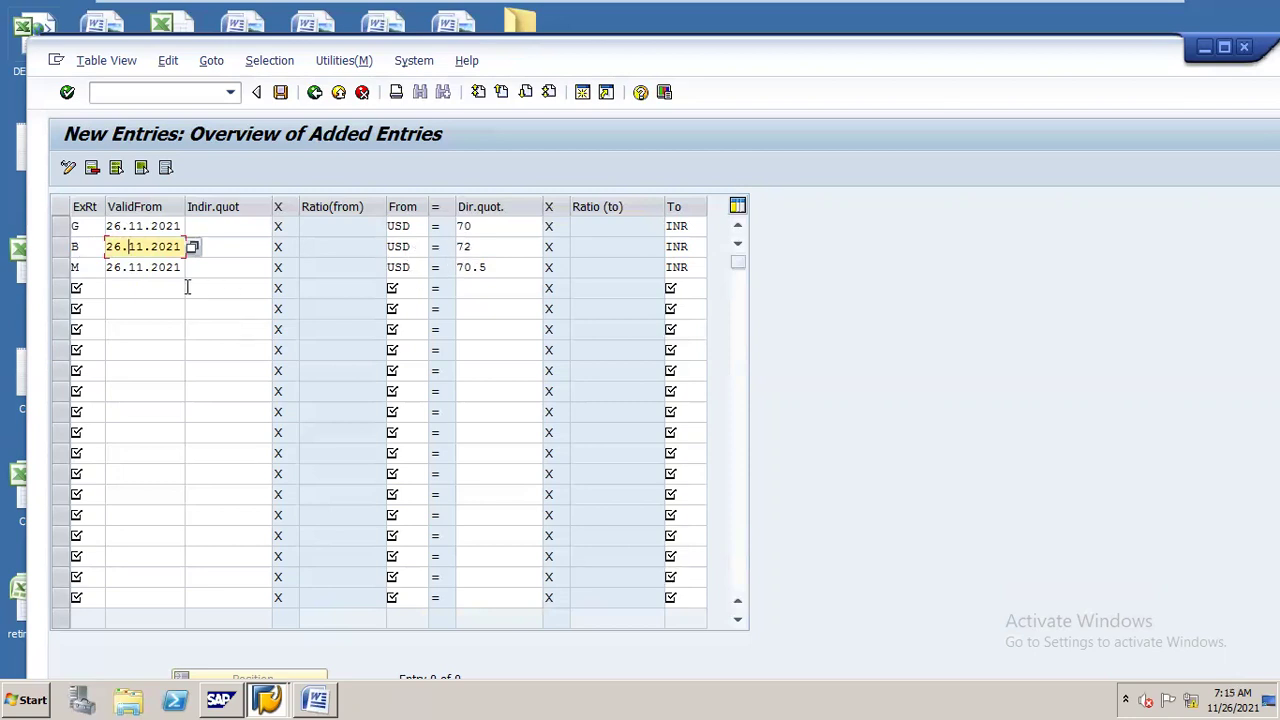
pyautogui.write('24')
pyautogui.press('BackSpace')
pyautogui.press('BackSpace')
# Enter exchange rate type B with valid-from date 24.11.2021 in the fourth row
pyautogui.write('B')
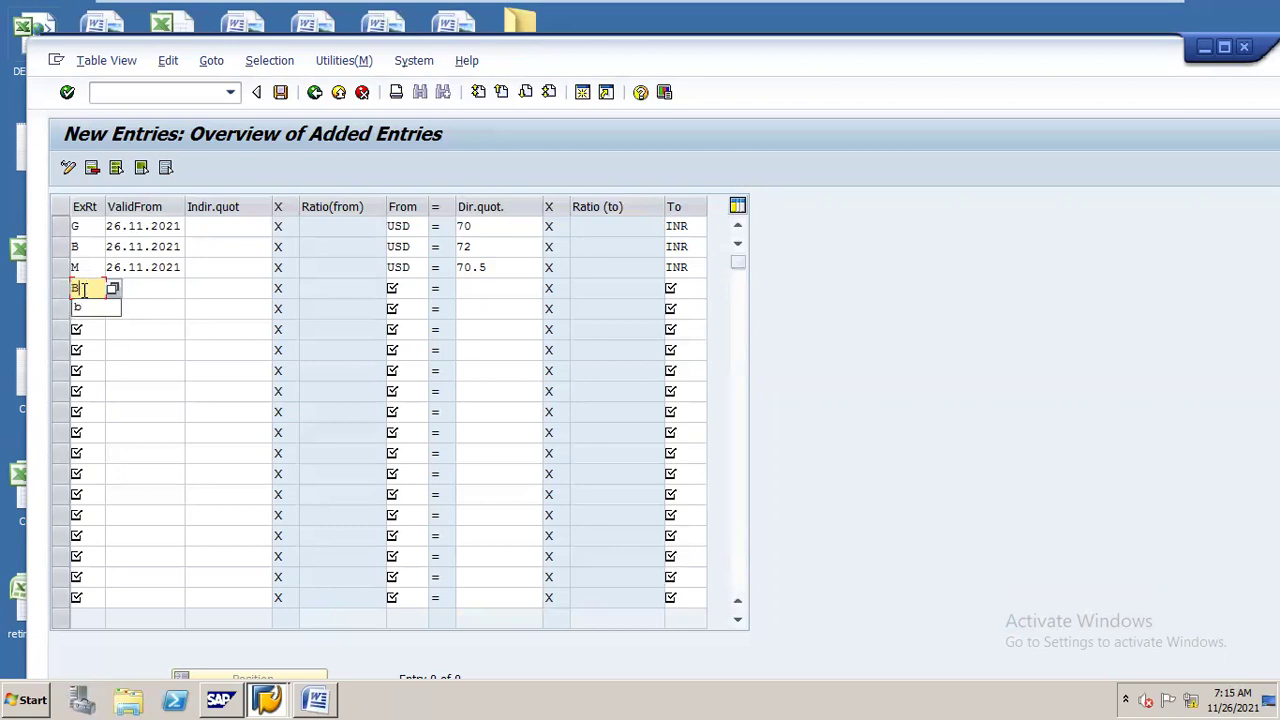
pyautogui.press('Tab')
pyautogui.write('26.1')
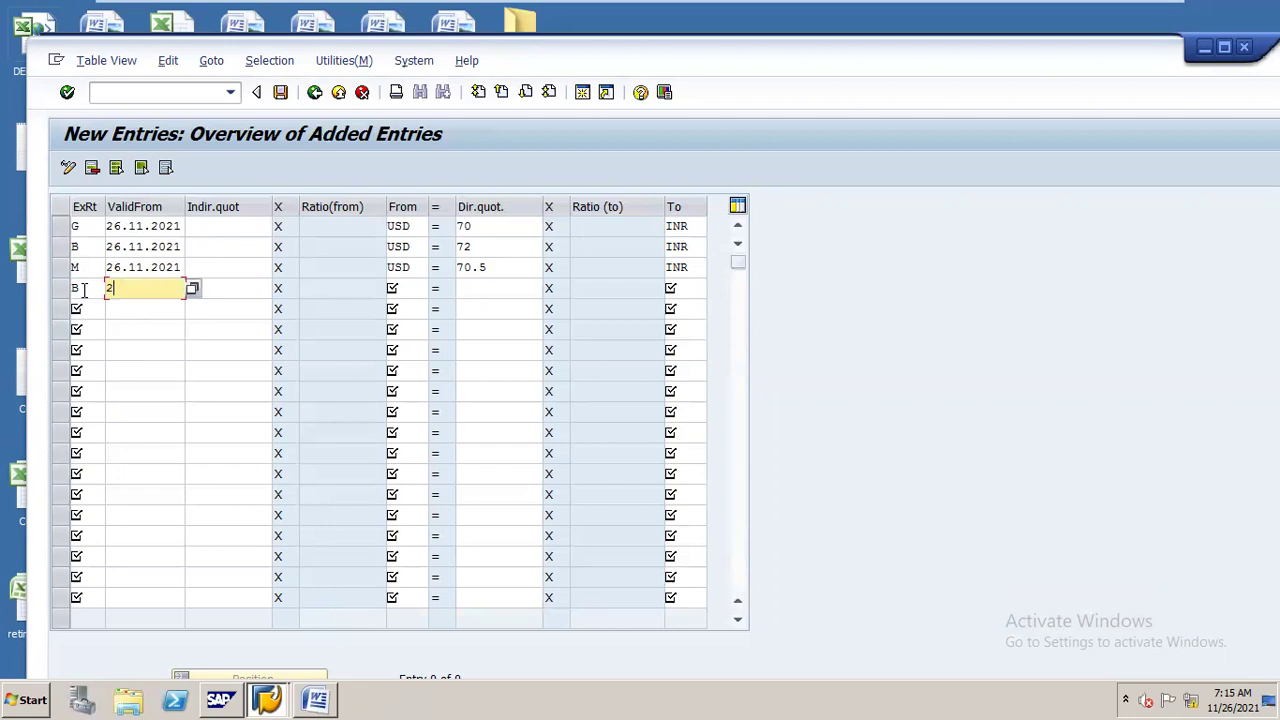
pyautogui.press('BackSpace')
pyautogui.press('BackSpace')
pyautogui.press('BackSpace')
pyautogui.press('BackSpace')
pyautogui.write('24.11.2021')
# Complete the fourth row with from-currency USD, direct quotation 75 and to-currency INR
pyautogui.press('Tab')
pyautogui.press('Tab')
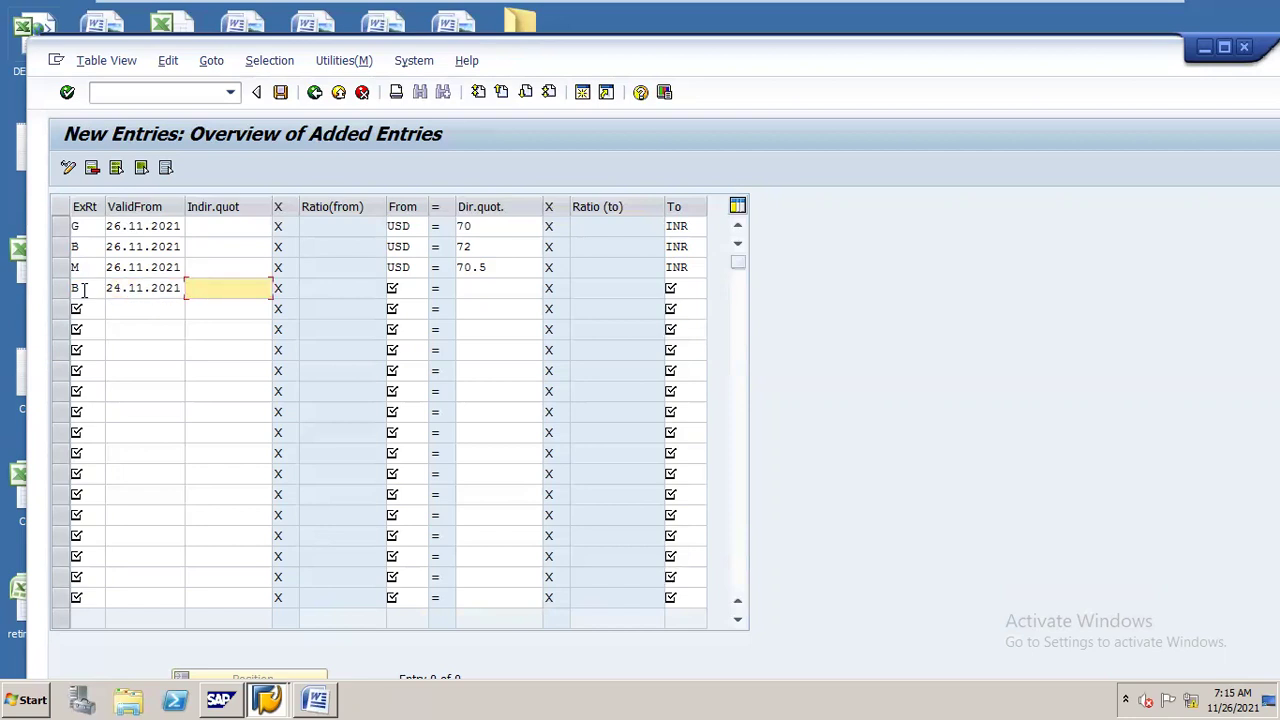
pyautogui.write('usd')
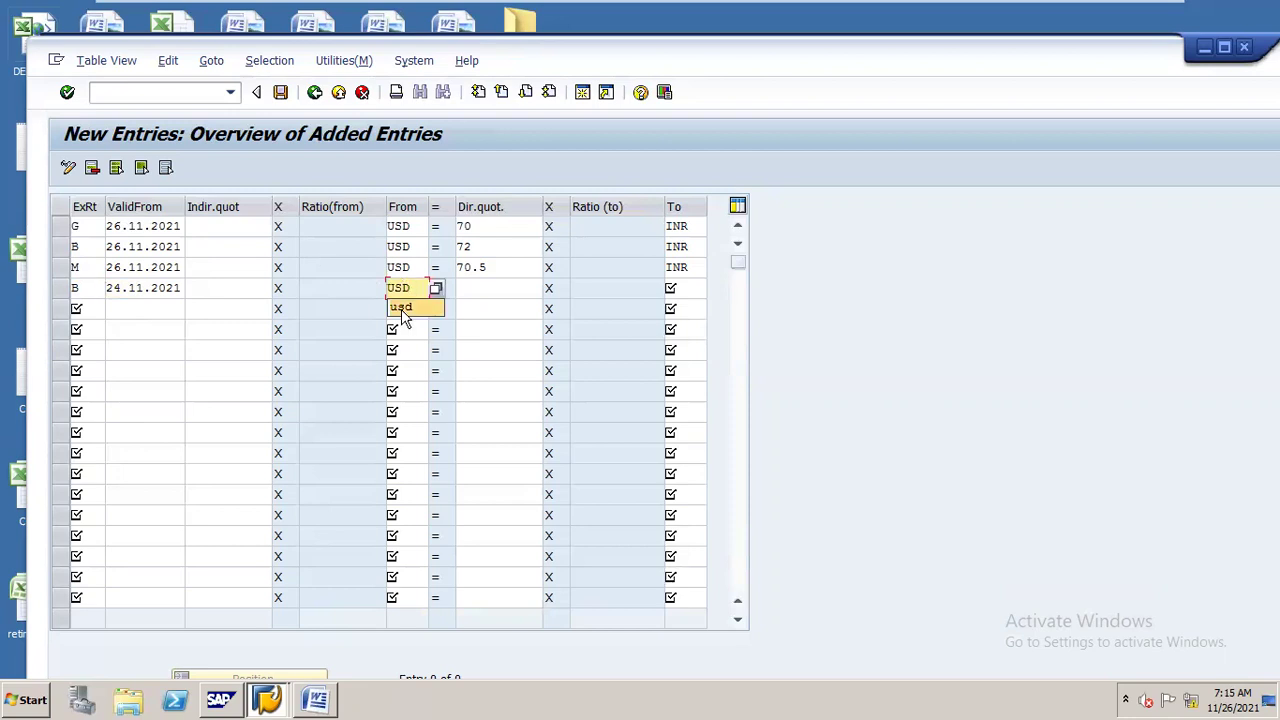
pyautogui.click(515, 288)
pyautogui.write('75')
pyautogui.press('Tab')
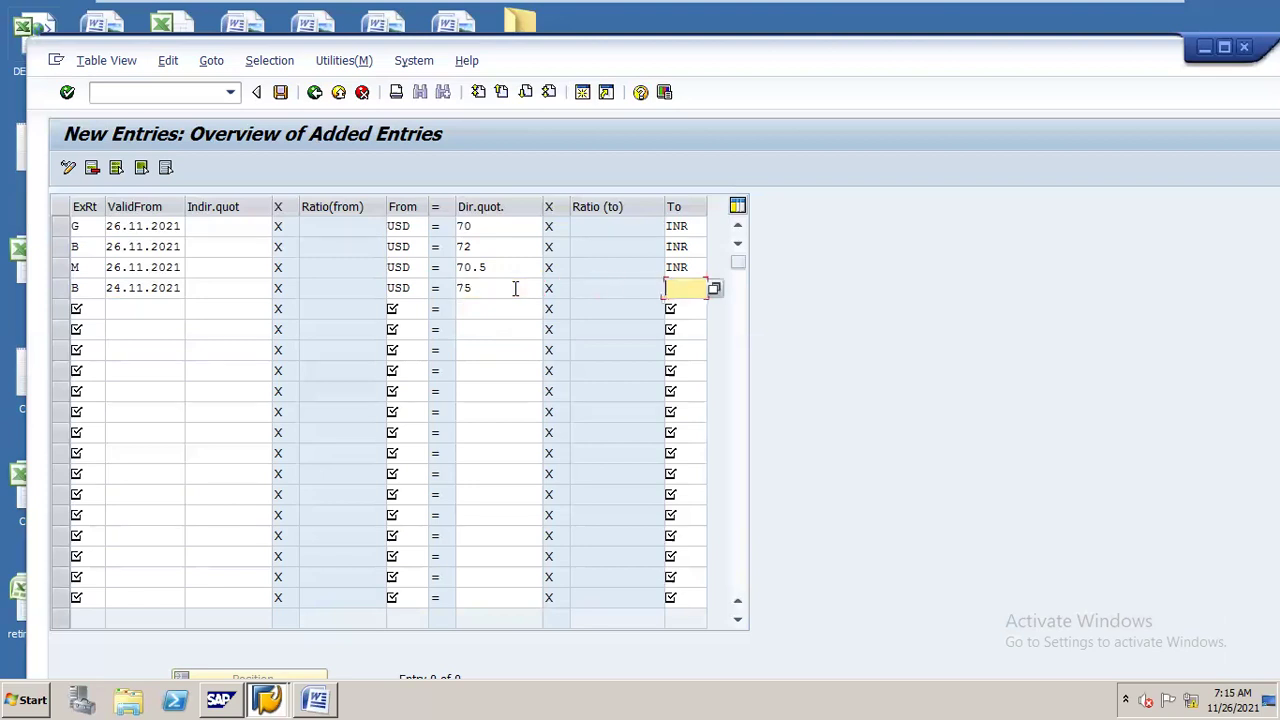
pyautogui.write('inr')
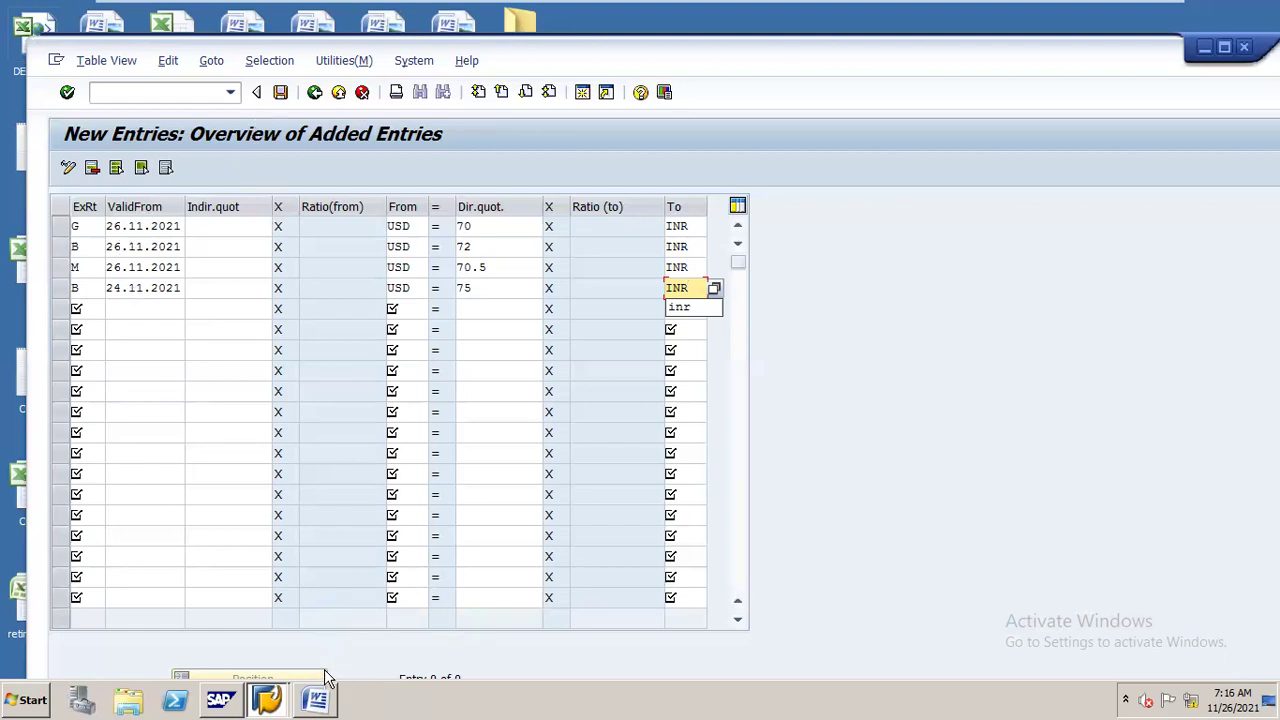
# Switch to the FOREIGH Word notes and go back to the overview of the three exchange rate types and their purposes
pyautogui.click(316, 699)
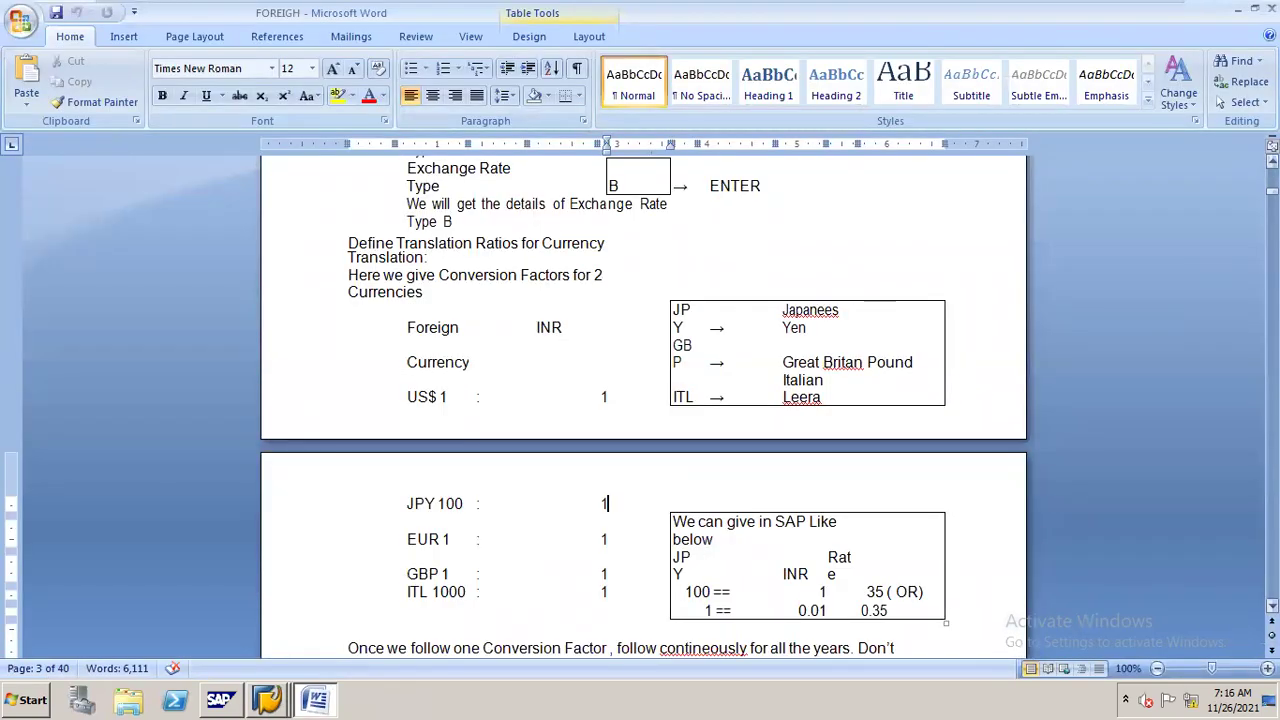
pyautogui.press('pageup')
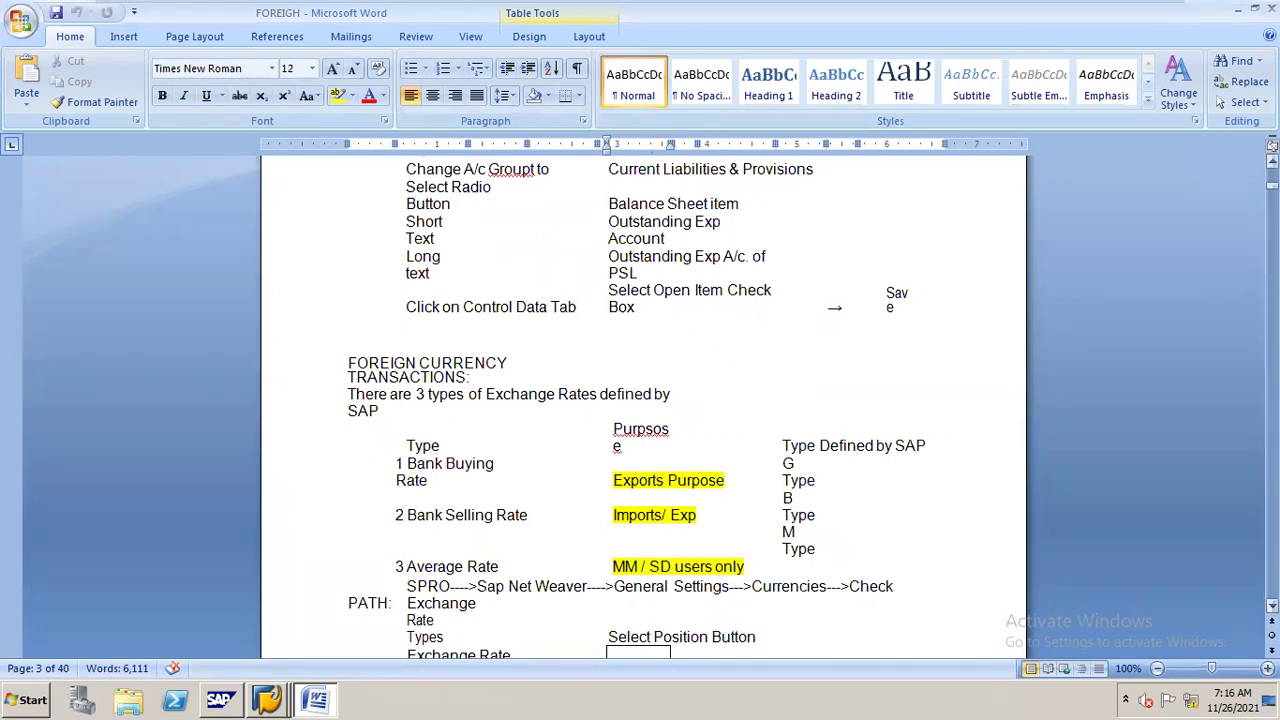
# Paste the copied screenshot of the exchange rate entries at the end of the FOREIGH notes
pyautogui.moveTo(1272, 186); pyautogui.dragTo(1272, 598)
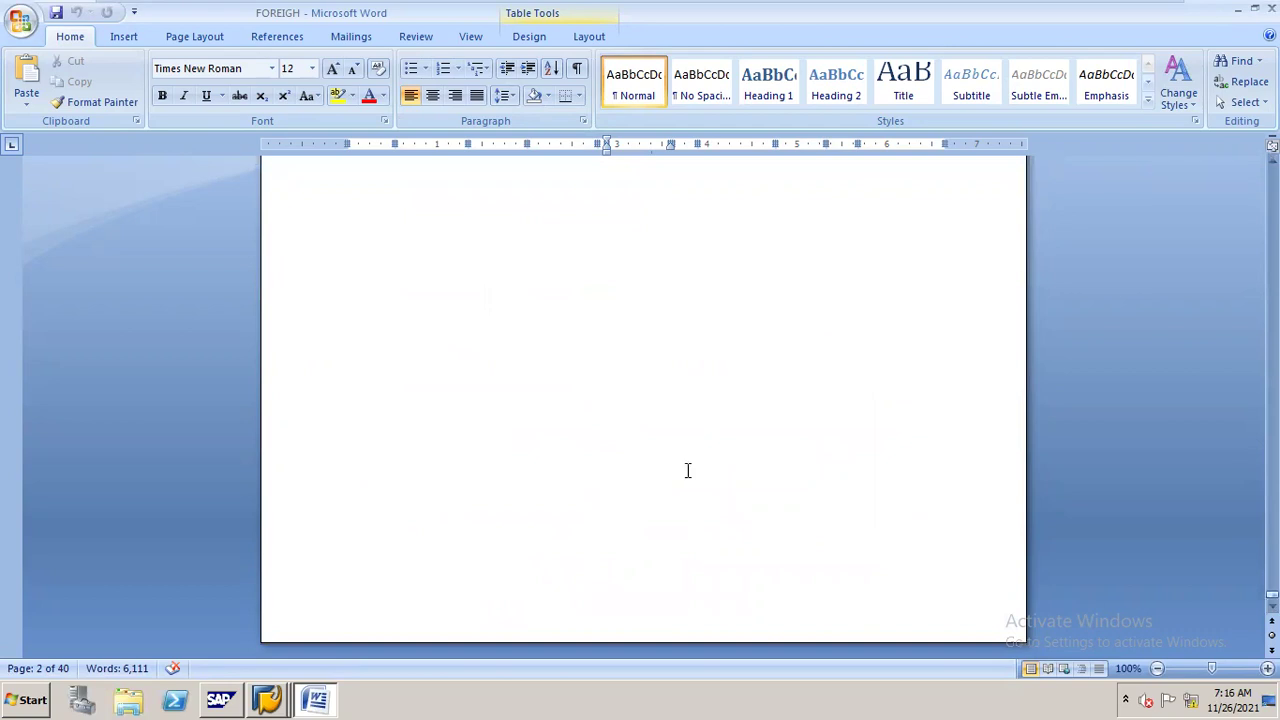
pyautogui.click(403, 304)
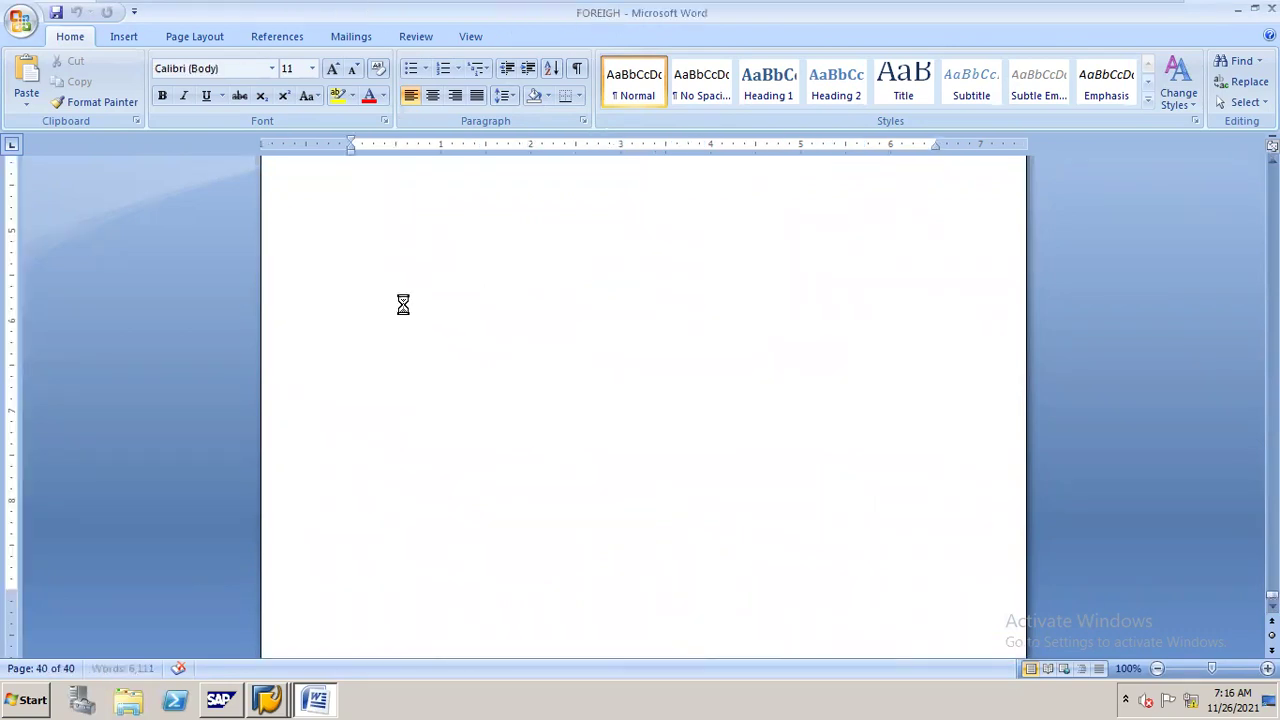
pyautogui.hotkey('ctrl', 'v')
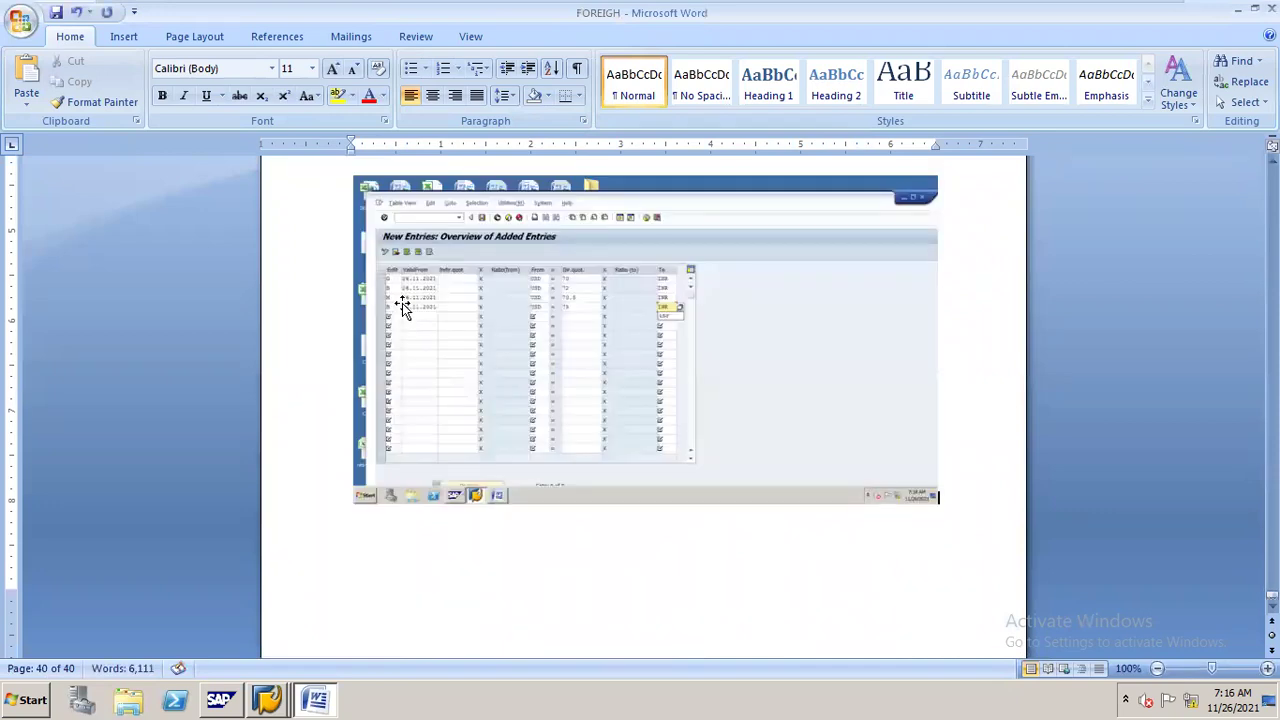
pyautogui.click(403, 304)
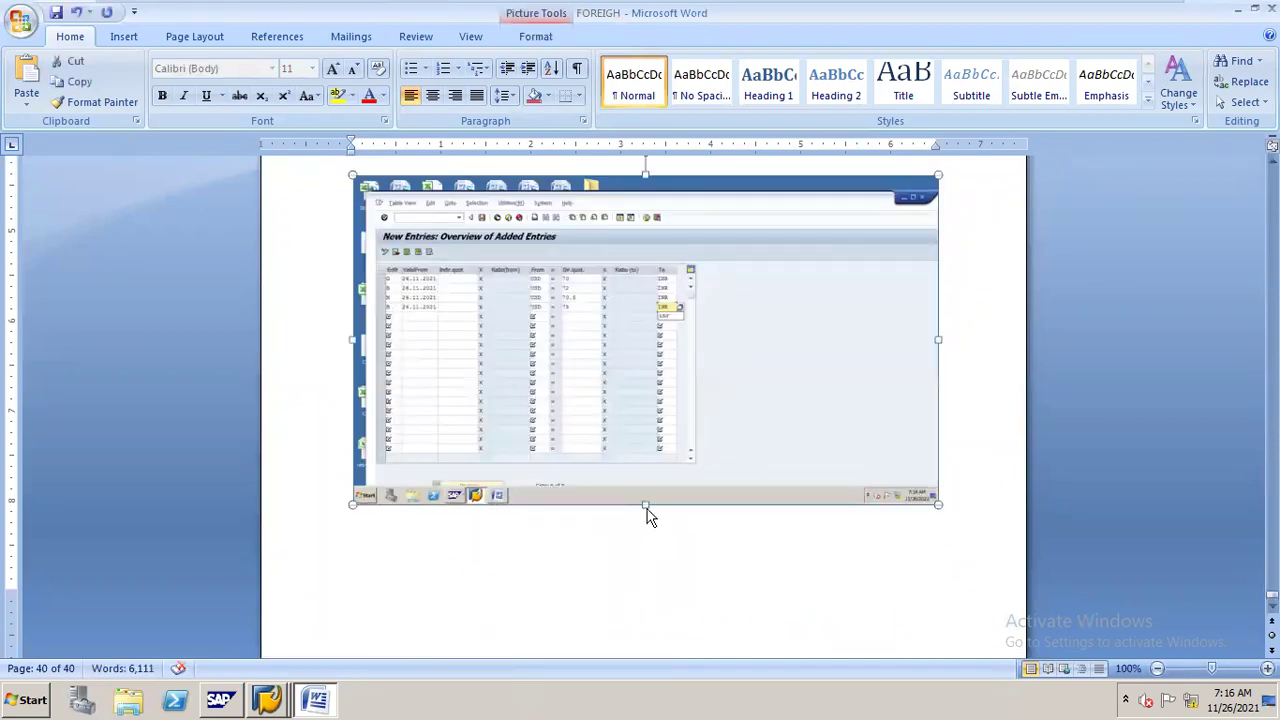
pyautogui.moveTo(646, 506); pyautogui.dragTo(940, 338)
pyautogui.press('Up')
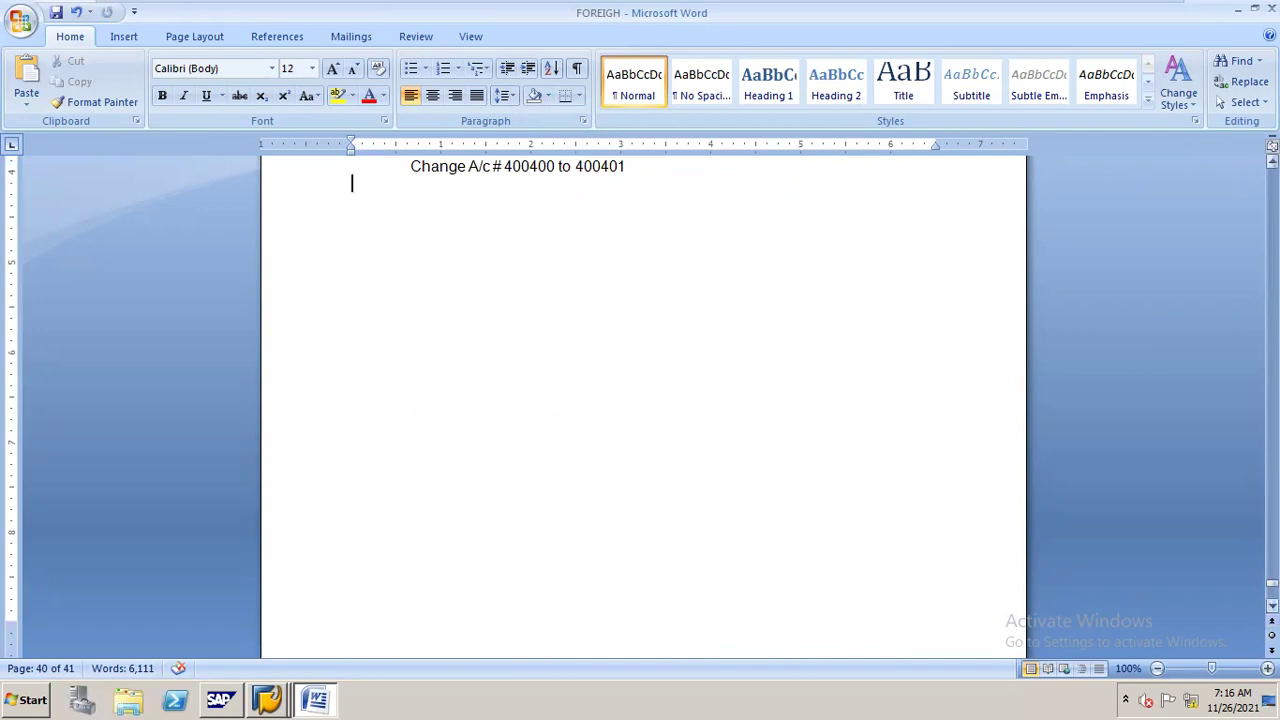
pyautogui.scroll(-3, 643, 400)
pyautogui.scroll(-1, 643, 400)
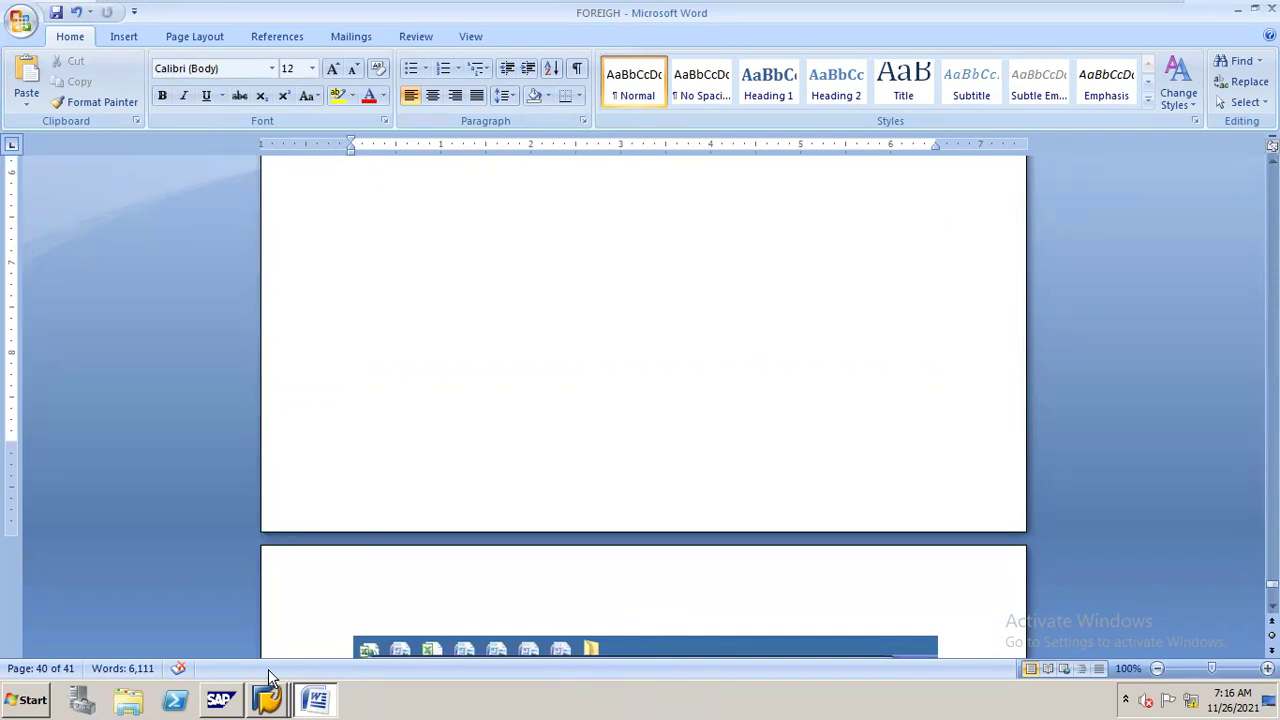
# Switch back to the SAP new exchange rate entries and save the four USD to INR rates
pyautogui.moveTo(268, 690)
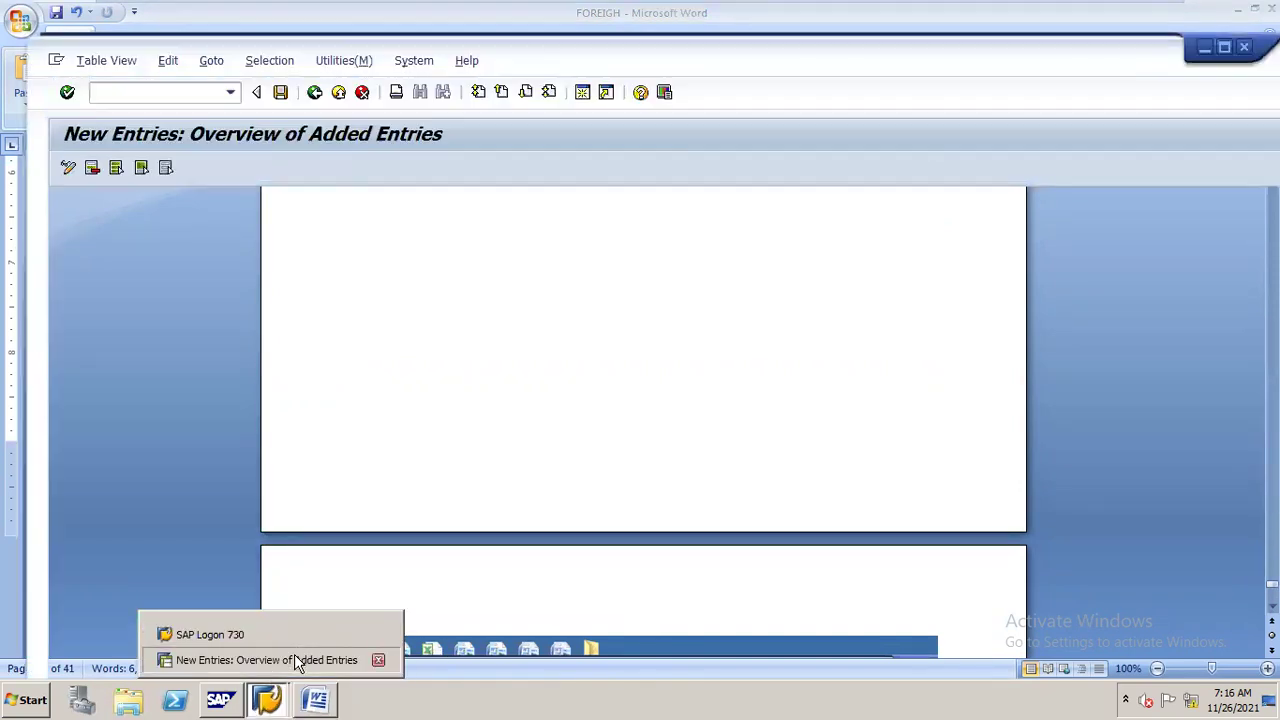
pyautogui.click(294, 654)
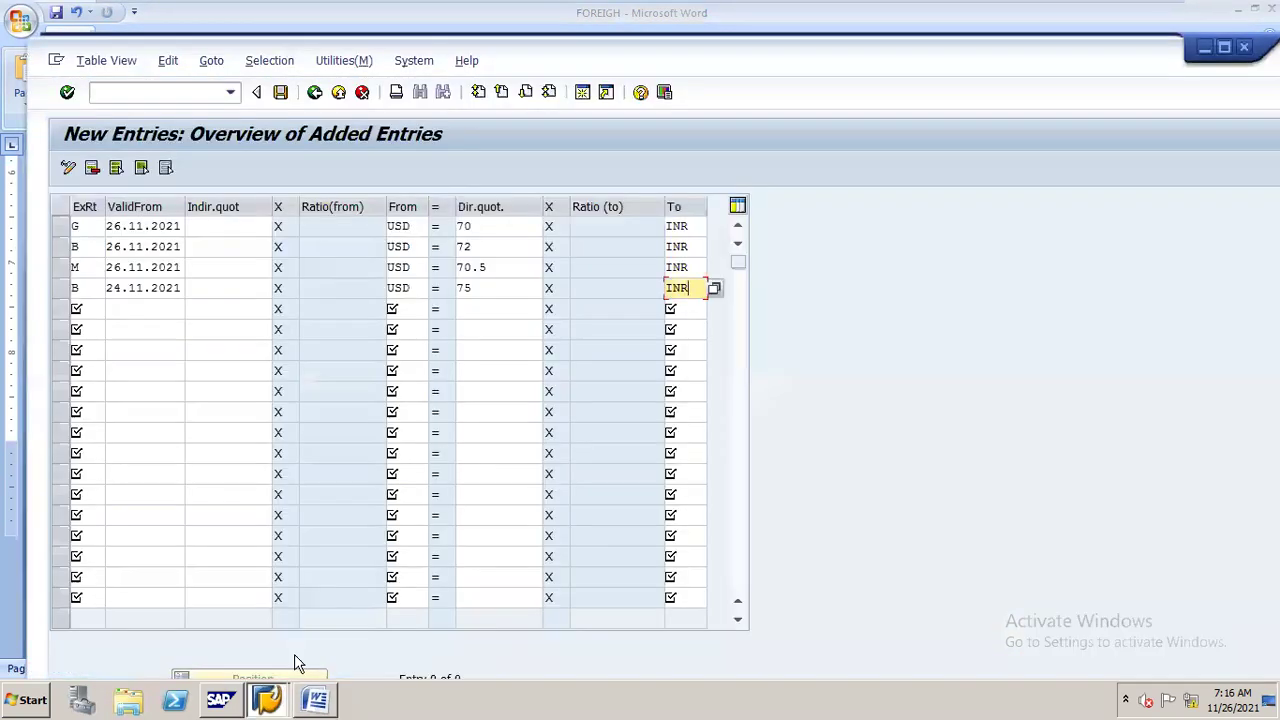
pyautogui.click(281, 93)
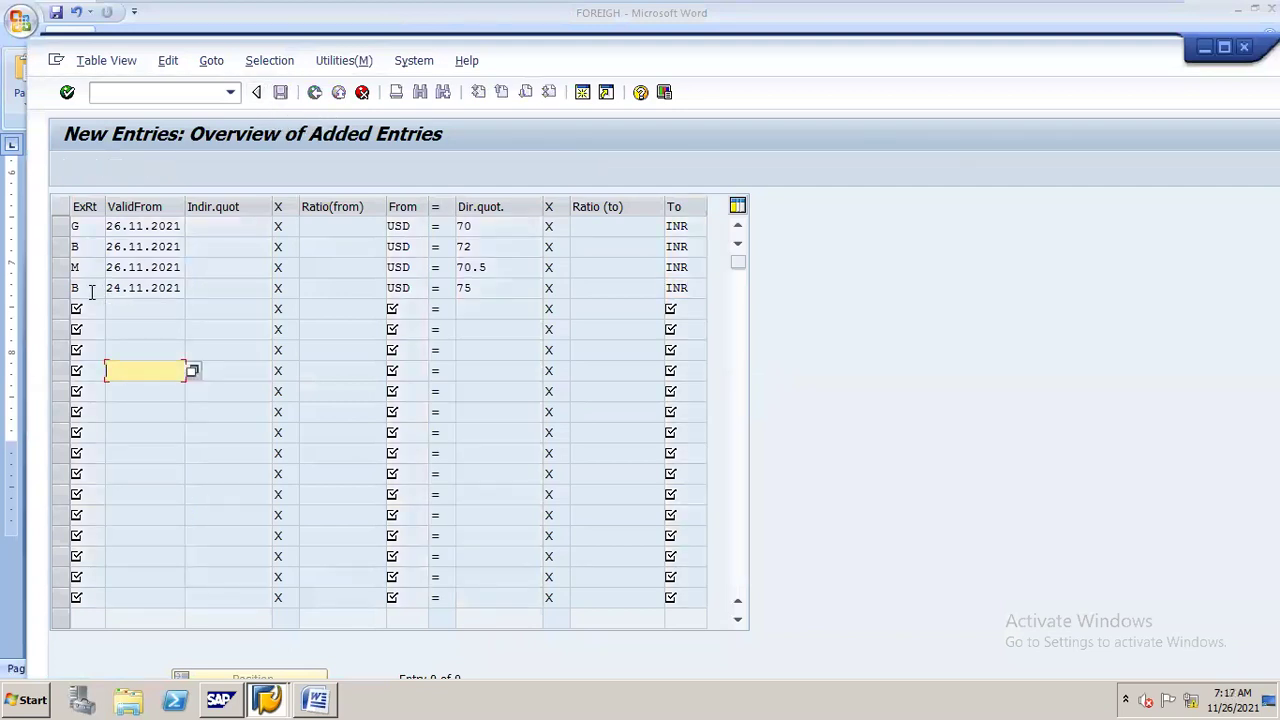
pyautogui.click(362, 92)
pyautogui.click(329, 410)
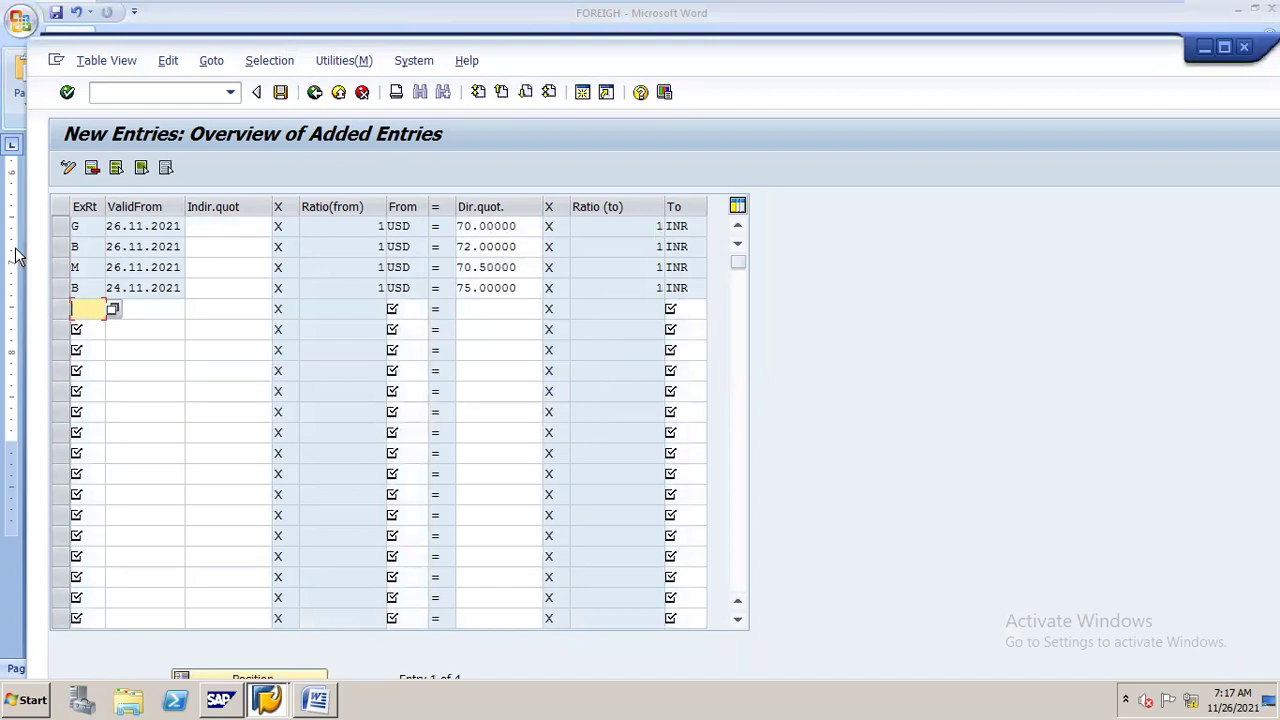
pyautogui.click(61, 288)
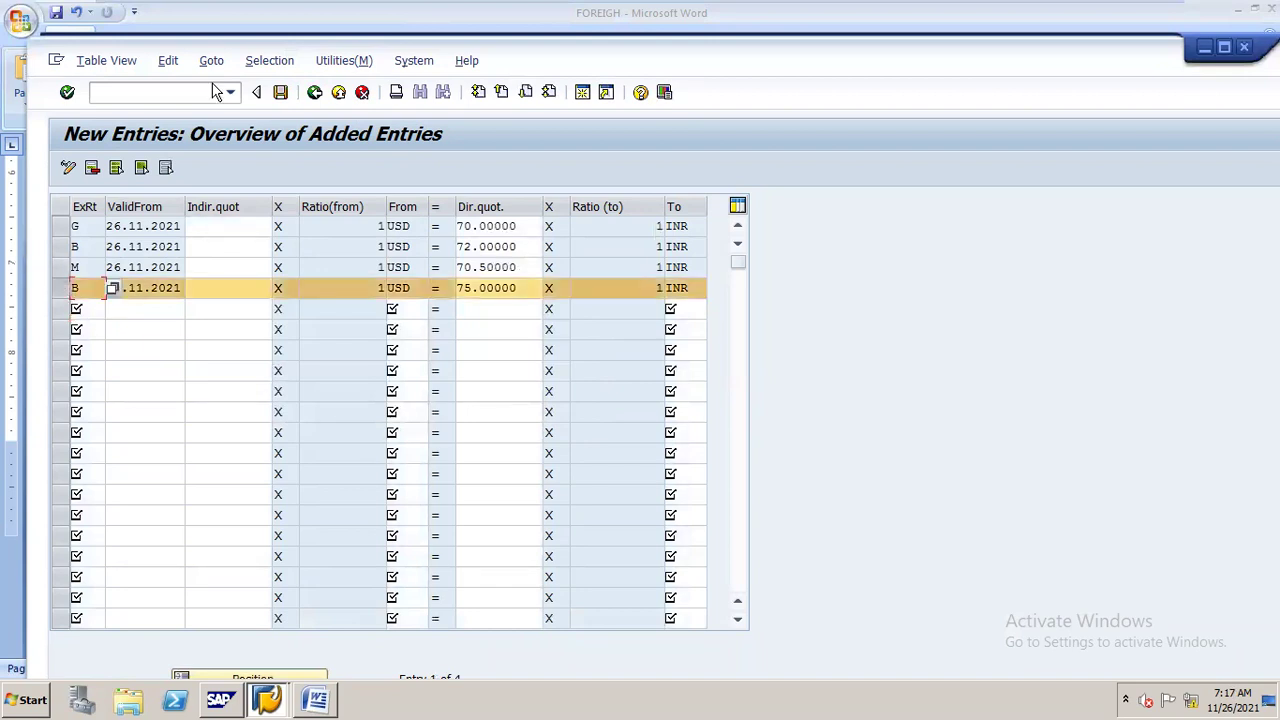
pyautogui.click(280, 93)
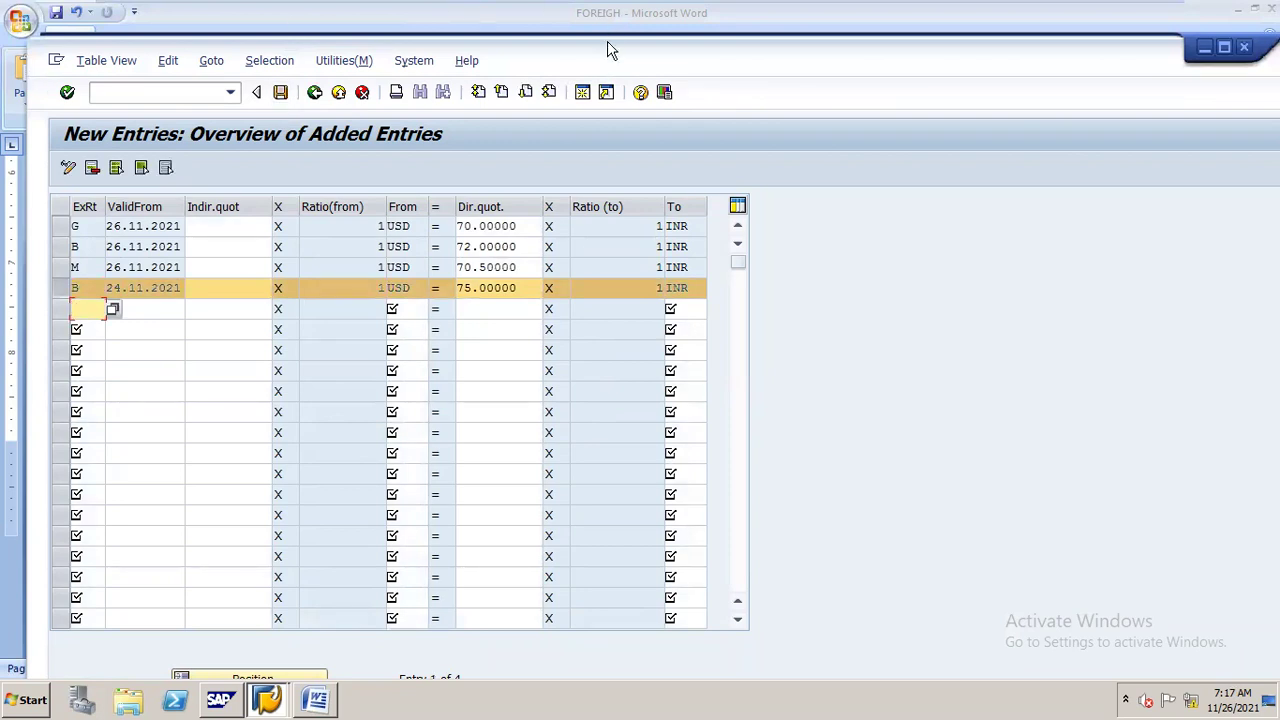
# Open a new session and start the document types transaction with /NOBA7
pyautogui.click(584, 94)
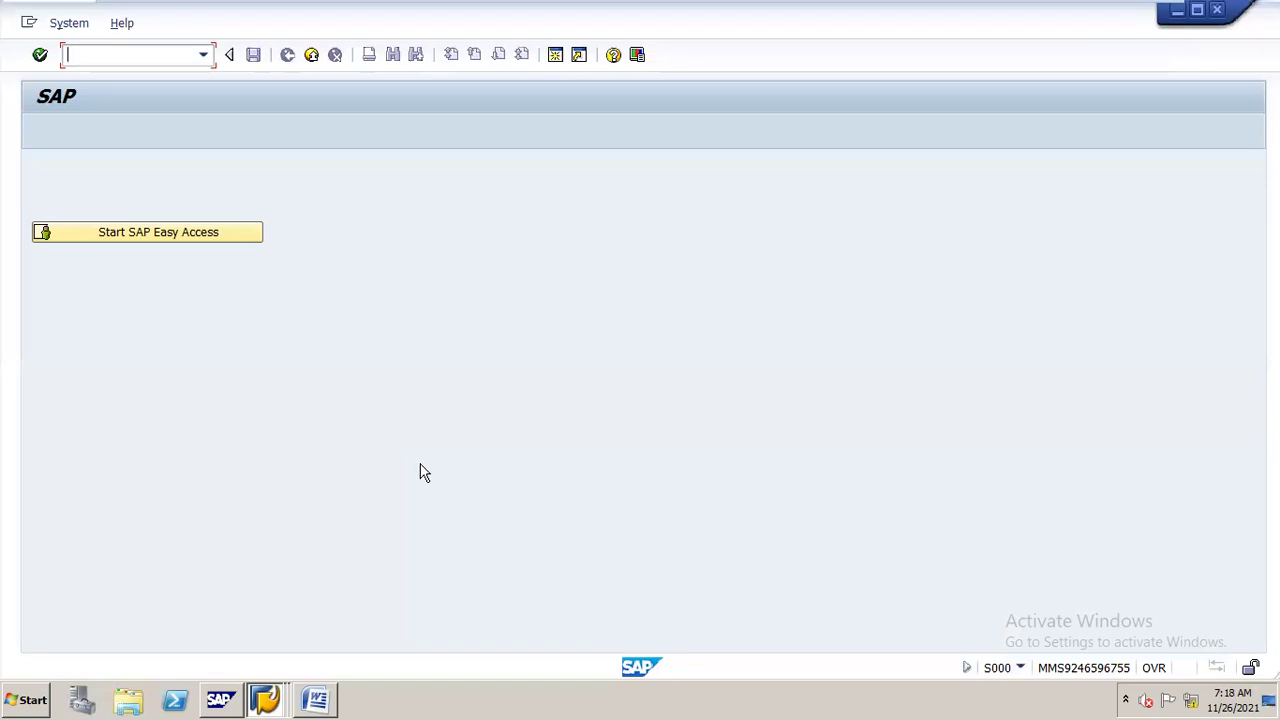
pyautogui.write('/NOBA7')
pyautogui.press('Return')
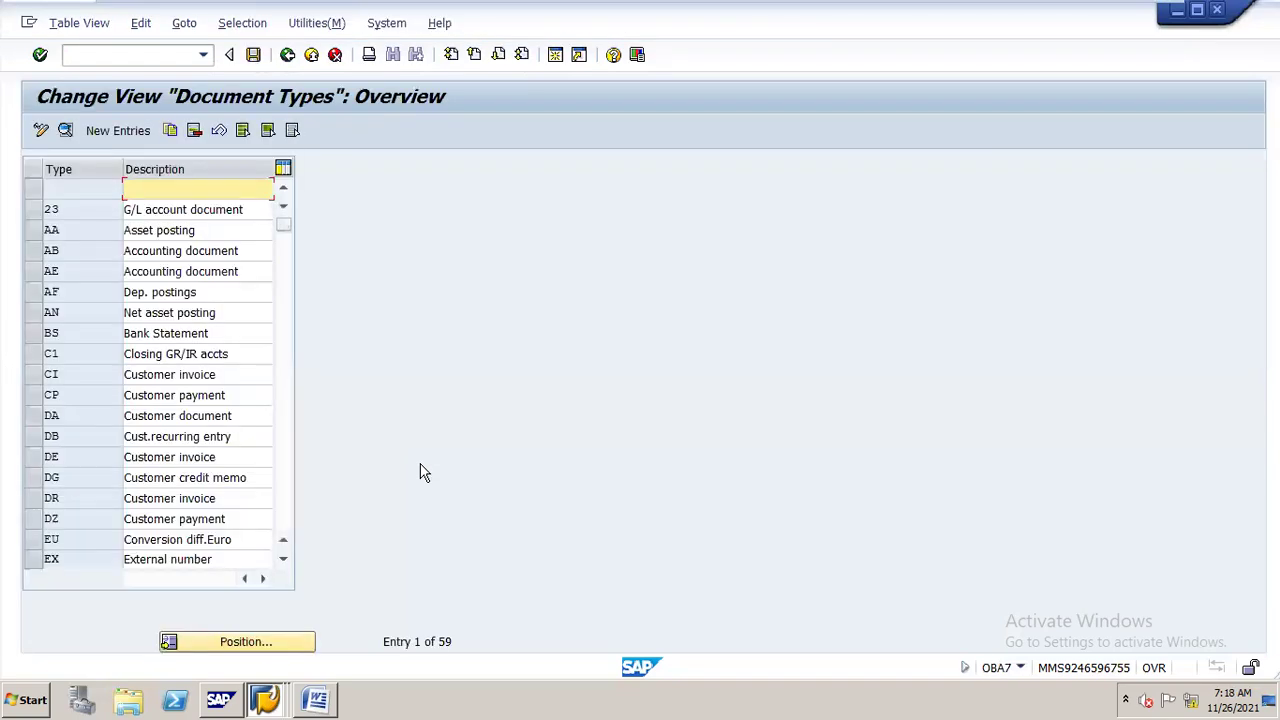
# Position the list on document type SA and open its details to check the default exchange rate type for foreign currency documents
pyautogui.click(224, 645)
pyautogui.write('SA')
pyautogui.press('Return')
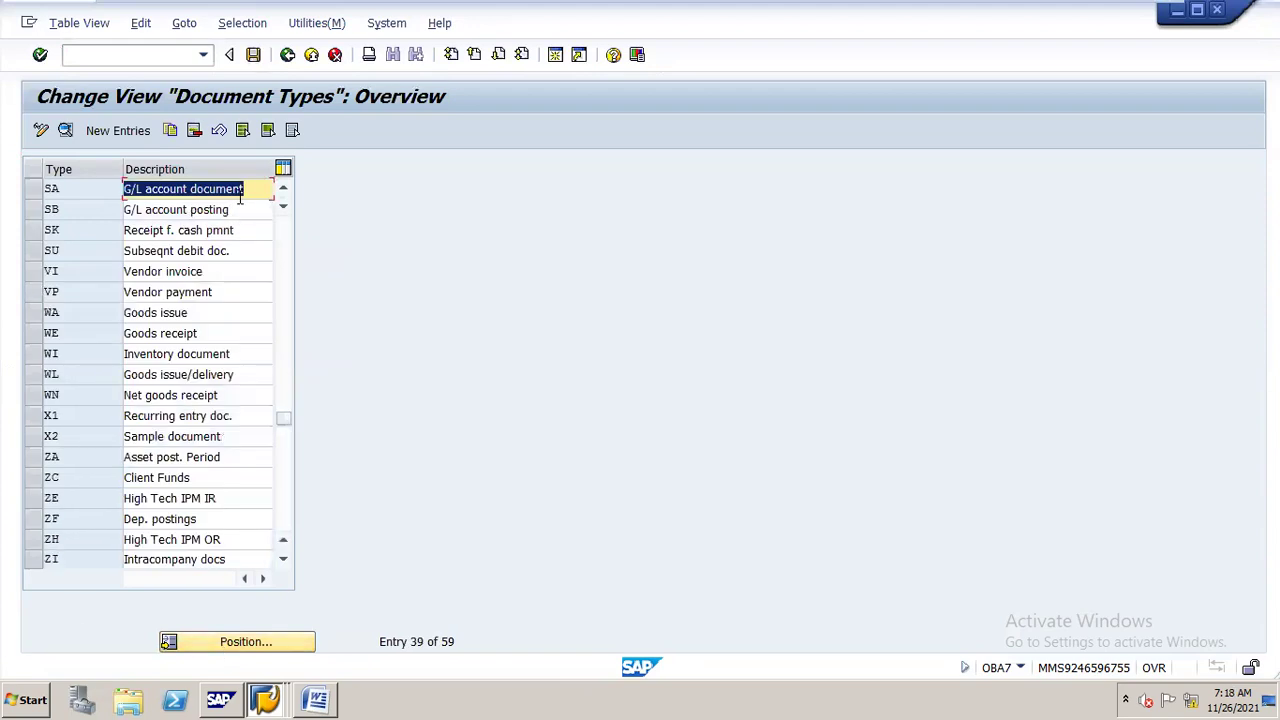
pyautogui.doubleClick(246, 189)
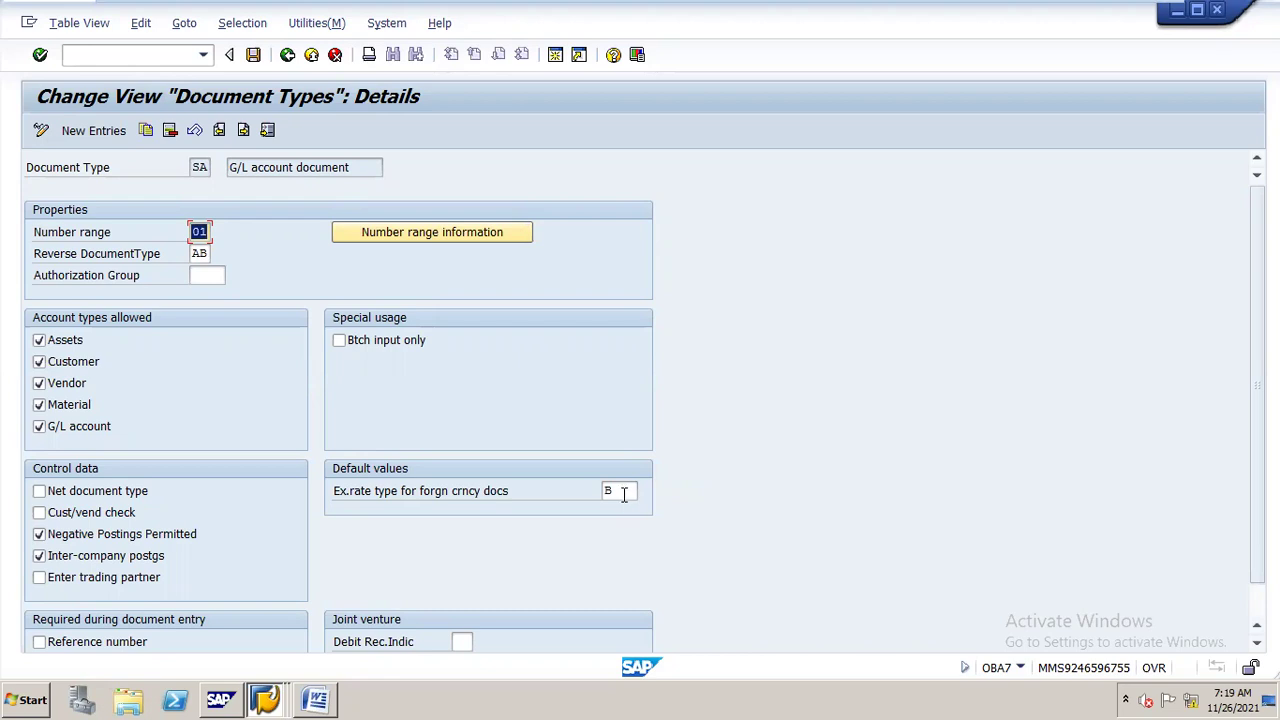
pyautogui.press('Delete')
pyautogui.write('01')
# Start the G/L account posting transaction with /NF-02
pyautogui.click(161, 56)
pyautogui.write('F')
pyautogui.press('BackSpace')
pyautogui.write('/NF-02')
pyautogui.press('Return')
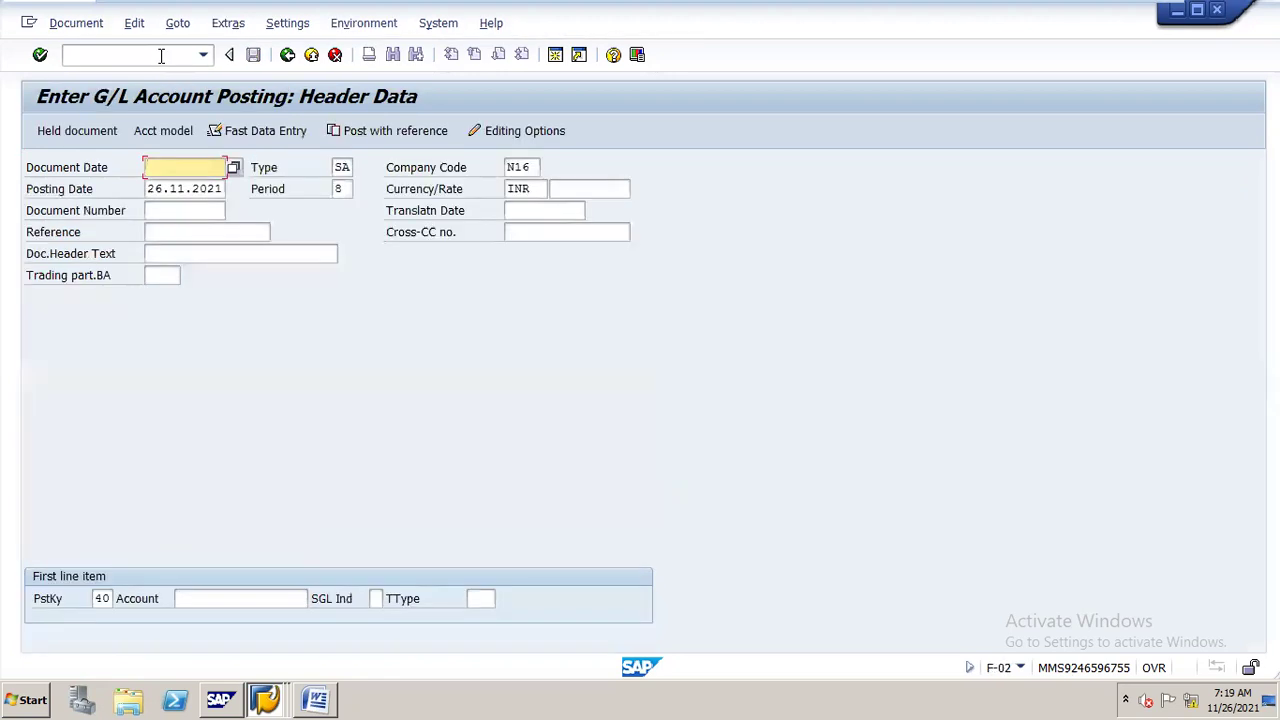
# Fill in the posting header with document date 26.11.2021 and currency USD, and enter first line item account 400100
pyautogui.write('26.11.2021')
pyautogui.click(215, 599)
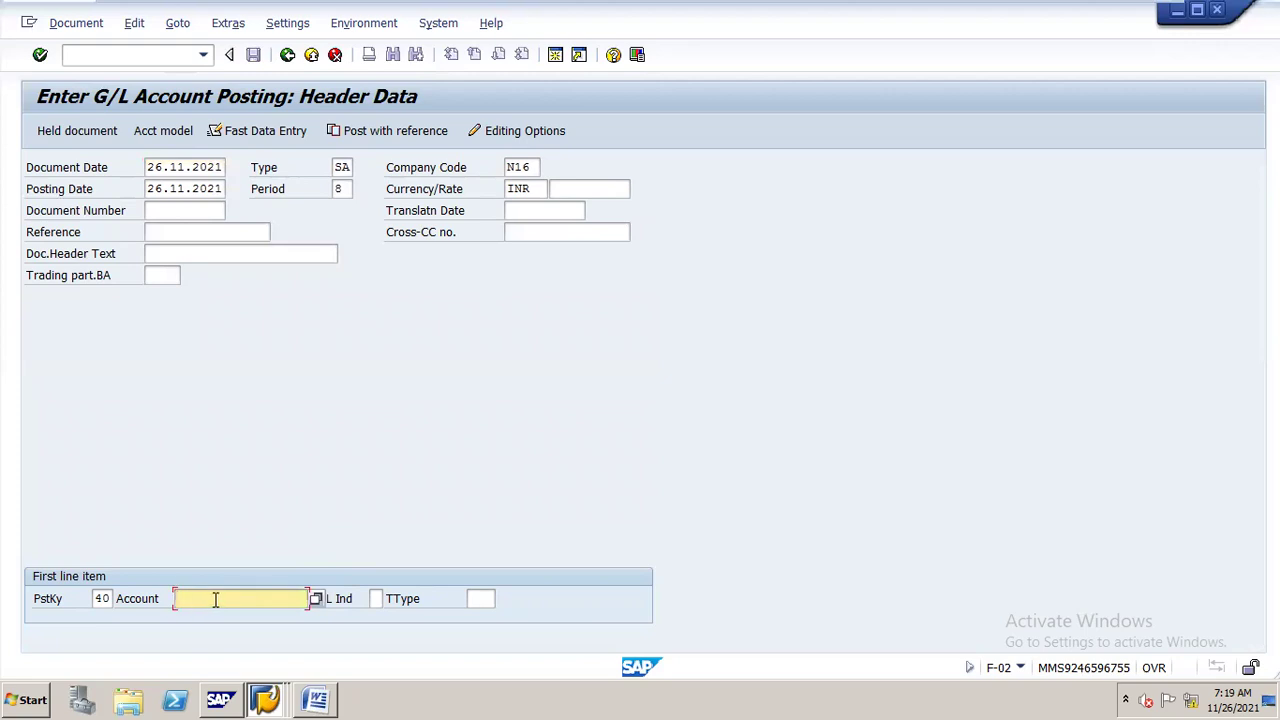
pyautogui.write('40010')
pyautogui.click(536, 187)
pyautogui.press('BackSpace')
pyautogui.press('BackSpace')
pyautogui.press('BackSpace')
pyautogui.write('USD')
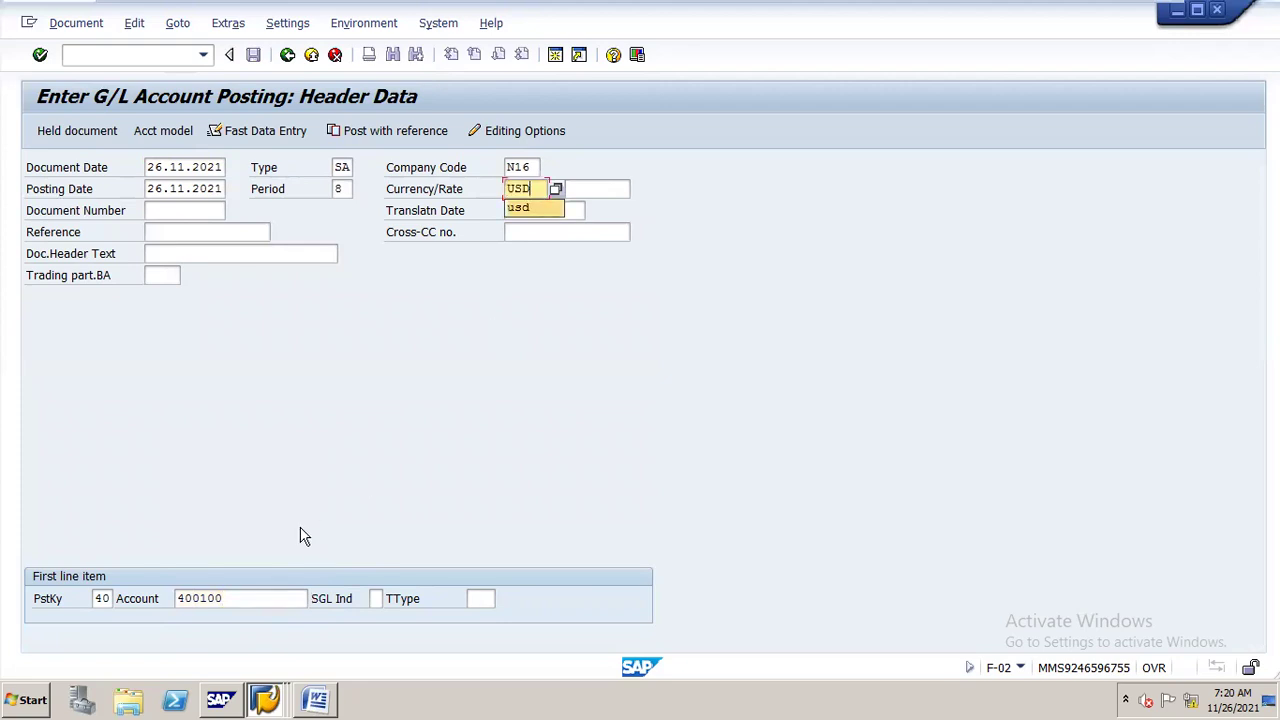
pyautogui.press('Return')
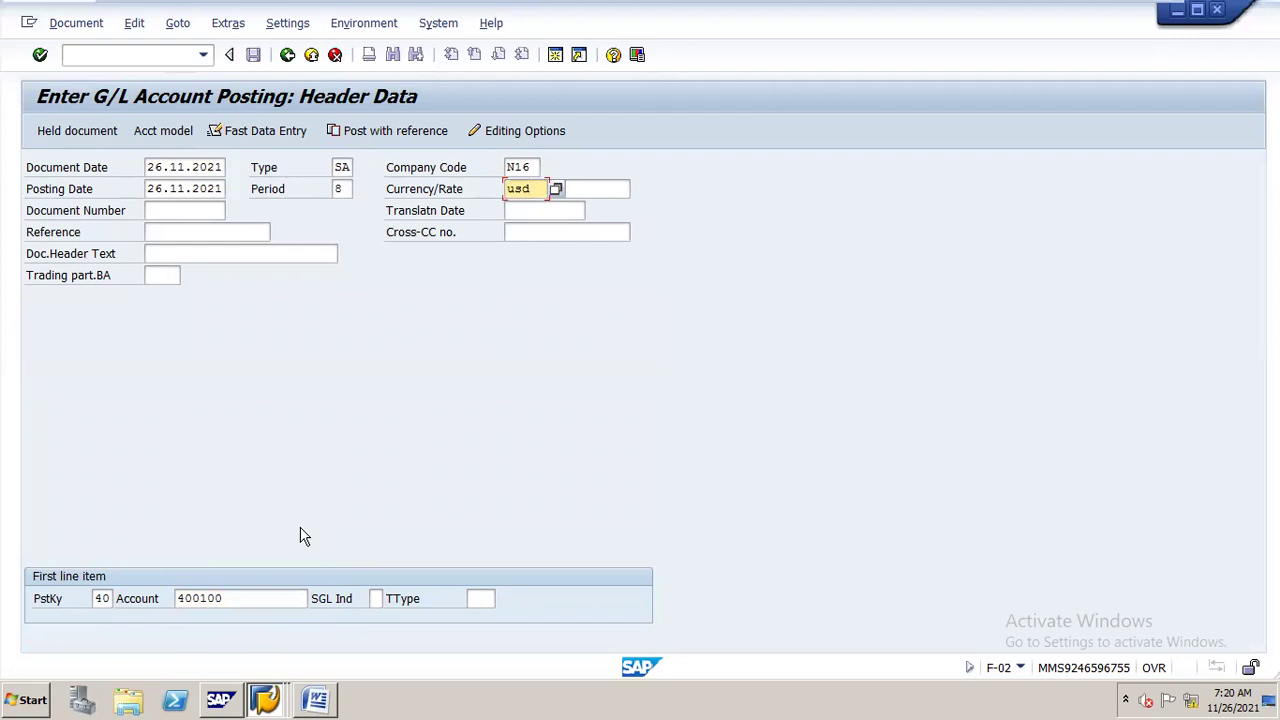
pyautogui.press('Return')
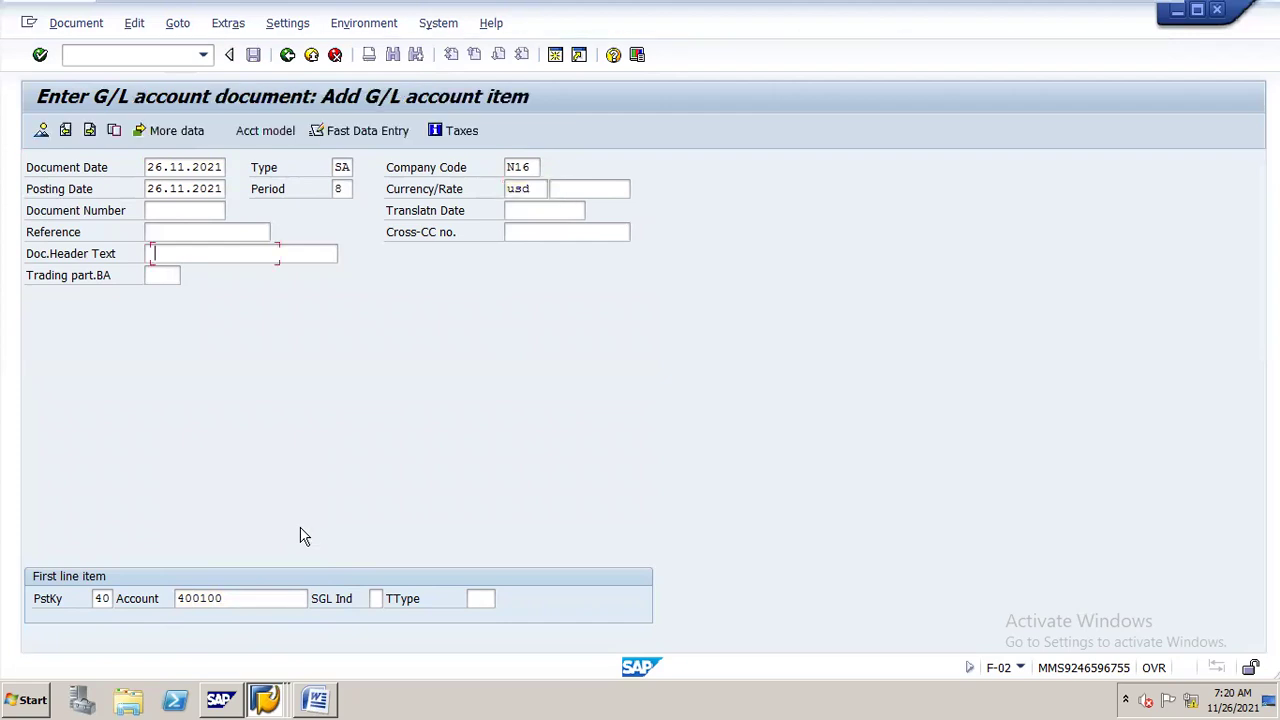
# Enter the debit item with amount 100 USD, profit center STEEL and text POSTING
pyautogui.write('100')
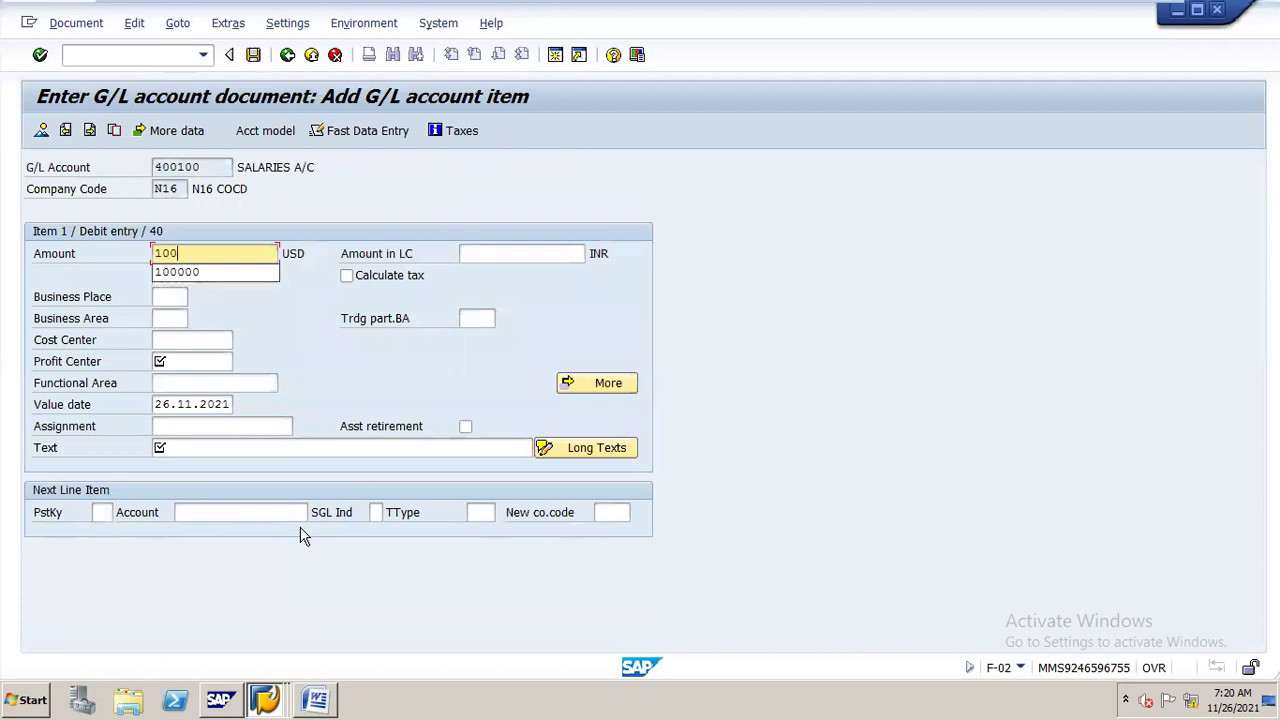
pyautogui.click(855, 415)
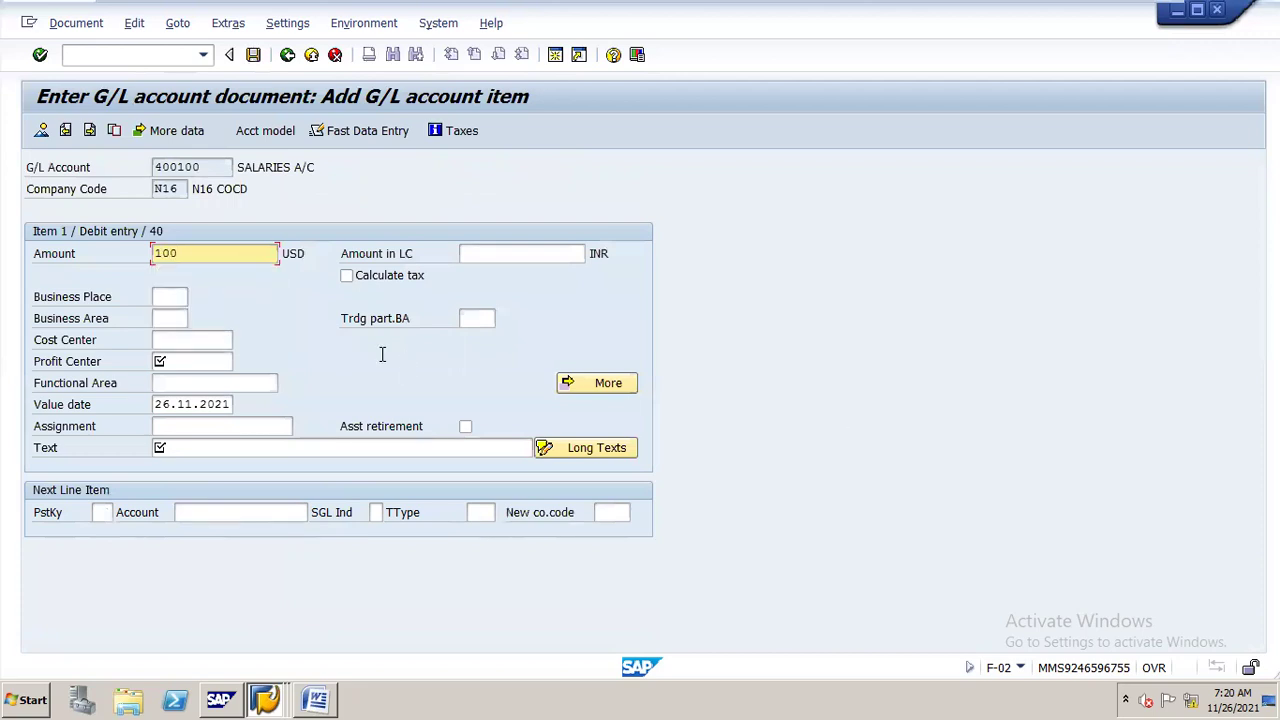
pyautogui.click(172, 361)
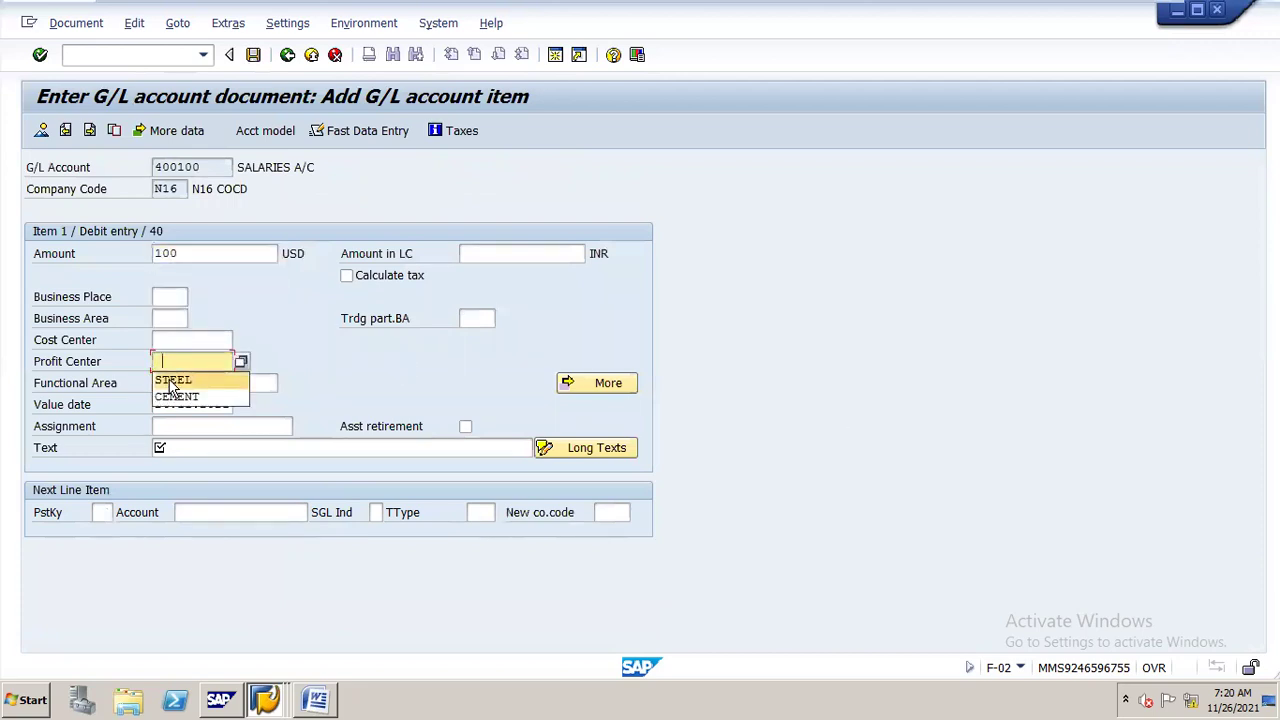
pyautogui.click(172, 381)
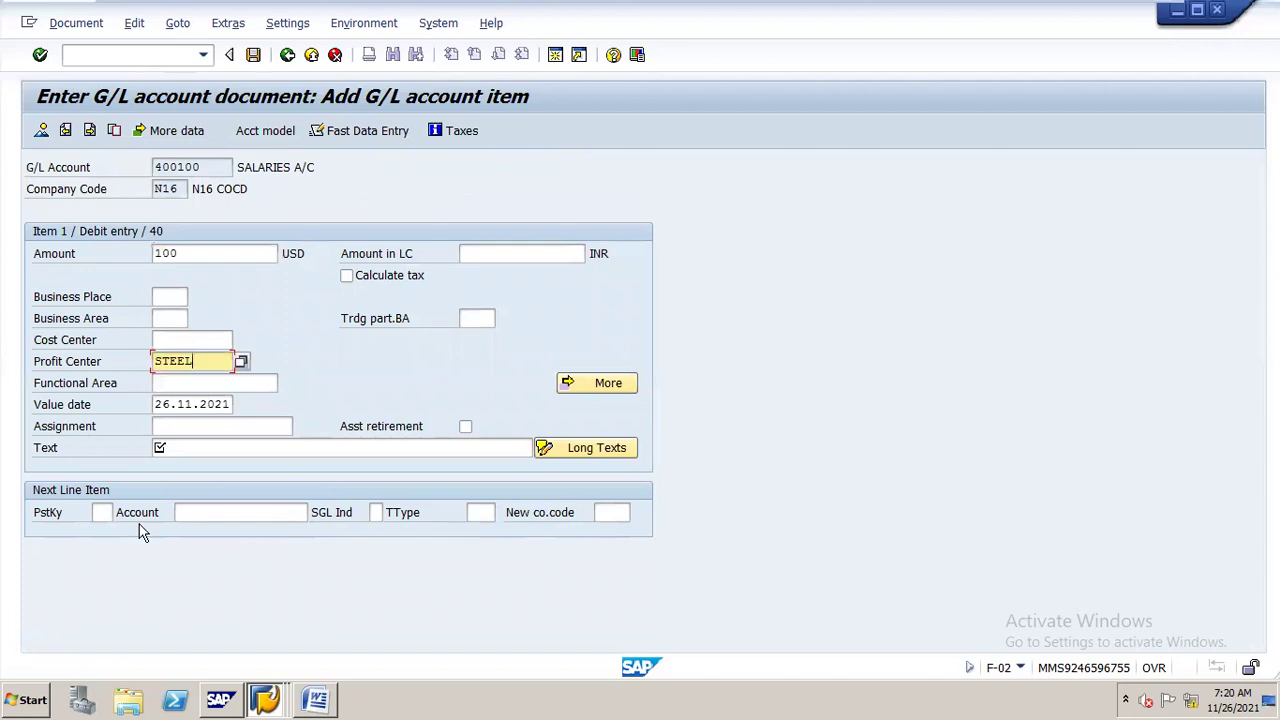
pyautogui.click(200, 450)
pyautogui.write('P')
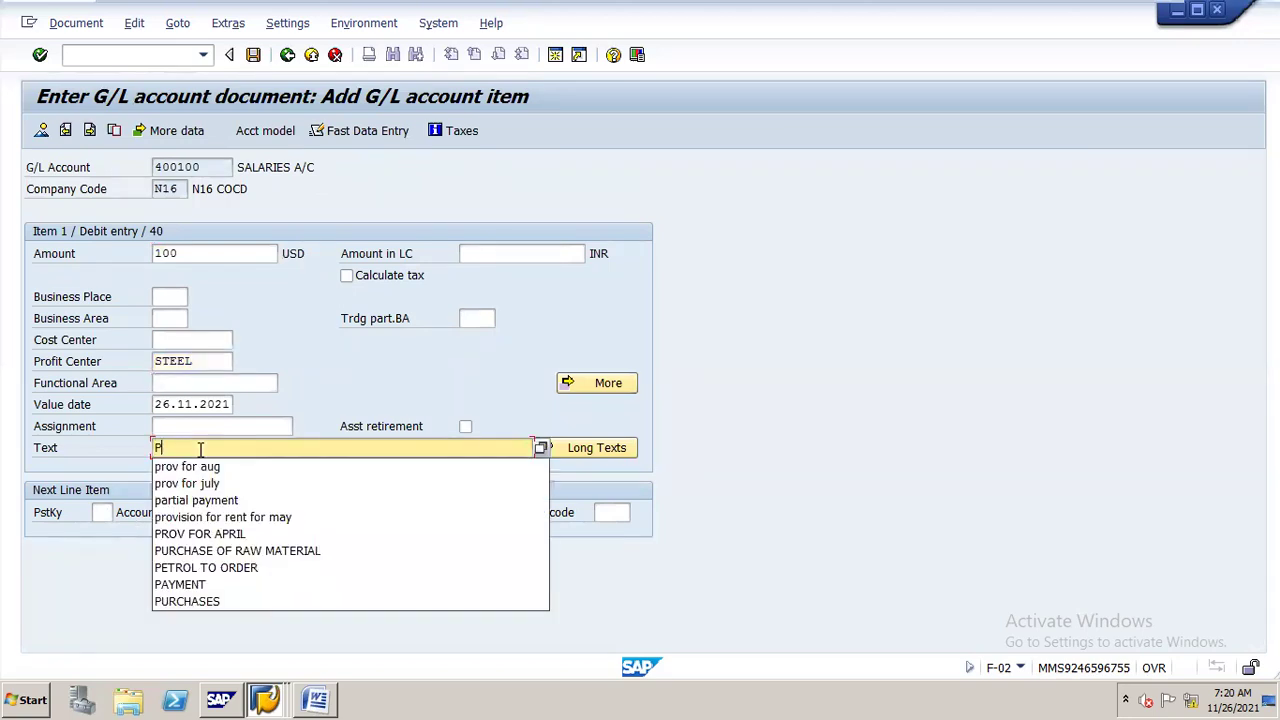
pyautogui.write('OSTING')
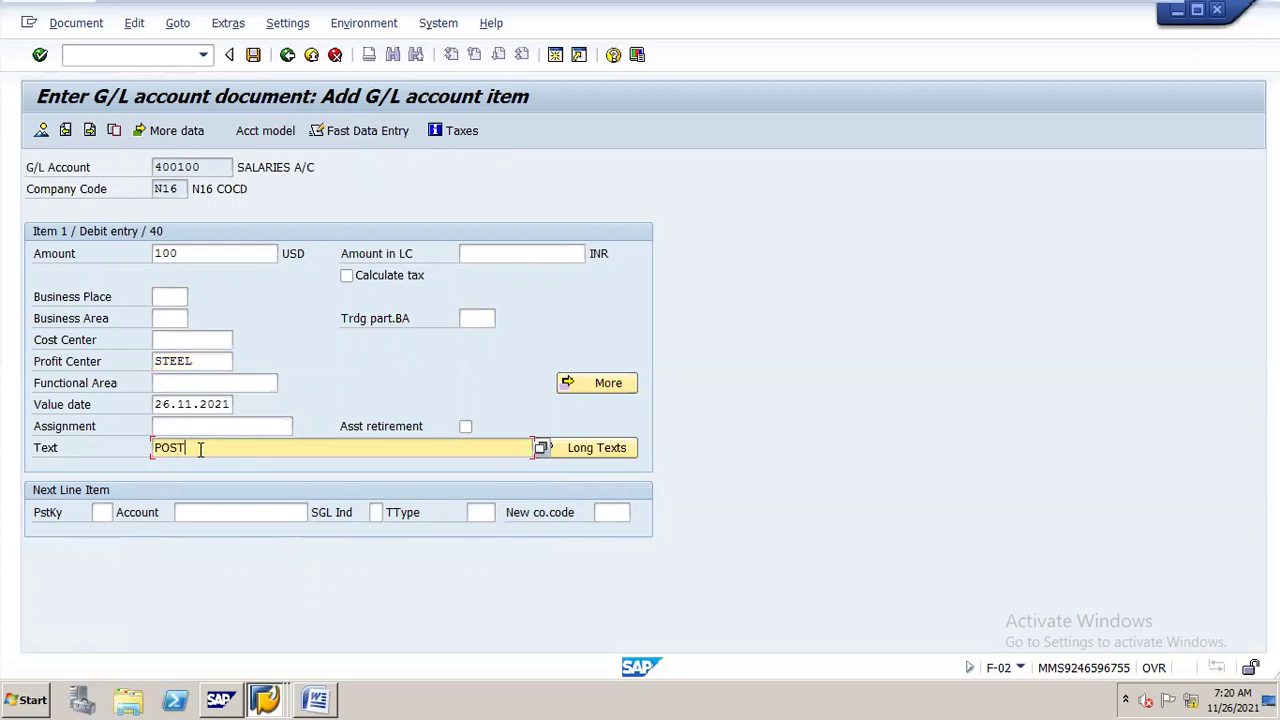
# Add a next line item with posting key 50 and account 200100
pyautogui.click(101, 511)
pyautogui.write('50')
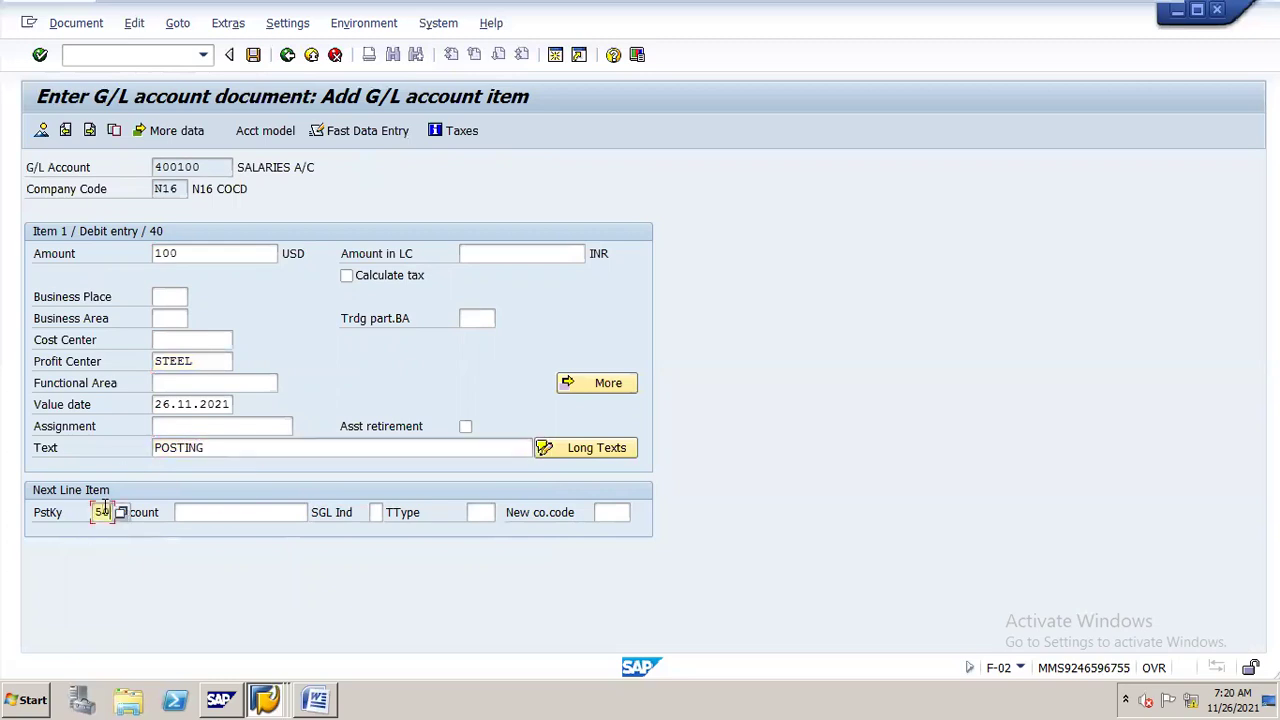
pyautogui.press('Tab')
pyautogui.write('200100')
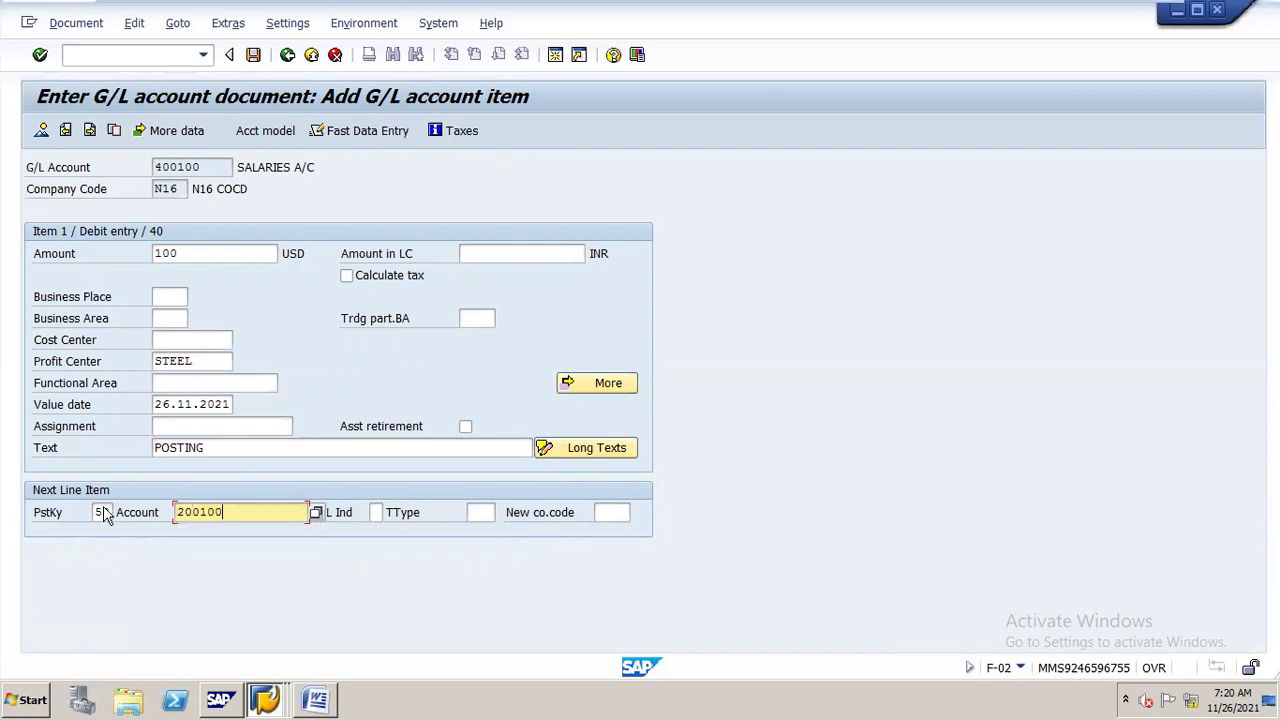
pyautogui.press('Return')
# Complete the credit item with amount *, profit center STEEL and text *
pyautogui.write('*')
pyautogui.press('Tab')
pyautogui.press('Tab')
pyautogui.press('Tab')
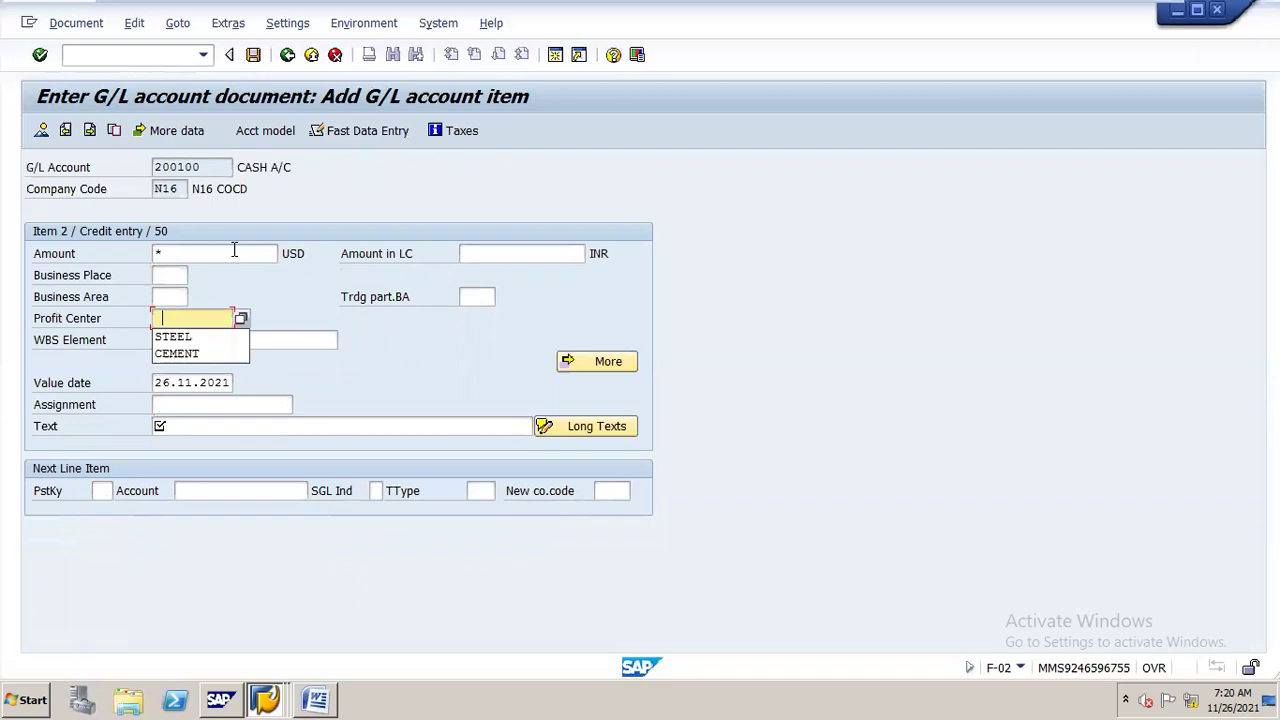
pyautogui.press('Down')
pyautogui.press('Tab')
pyautogui.press('Tab')
pyautogui.press('Tab')
pyautogui.press('Tab')
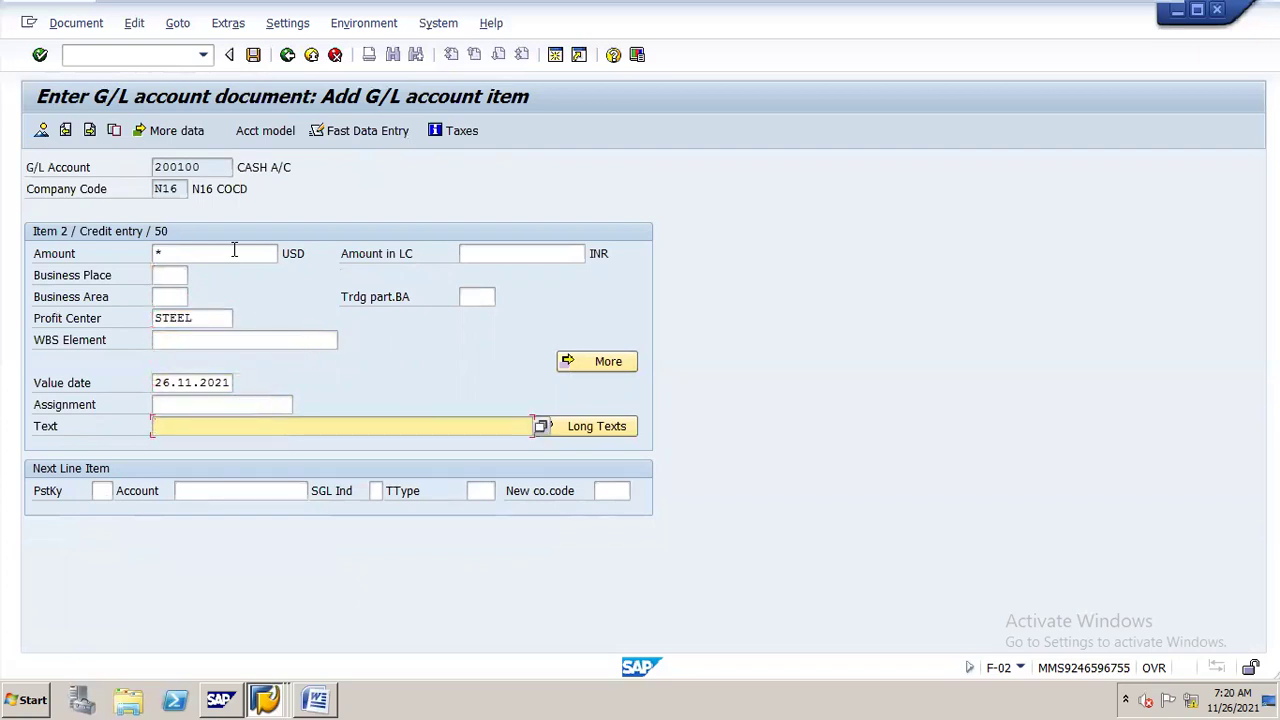
pyautogui.write('*')
pyautogui.press('Return')
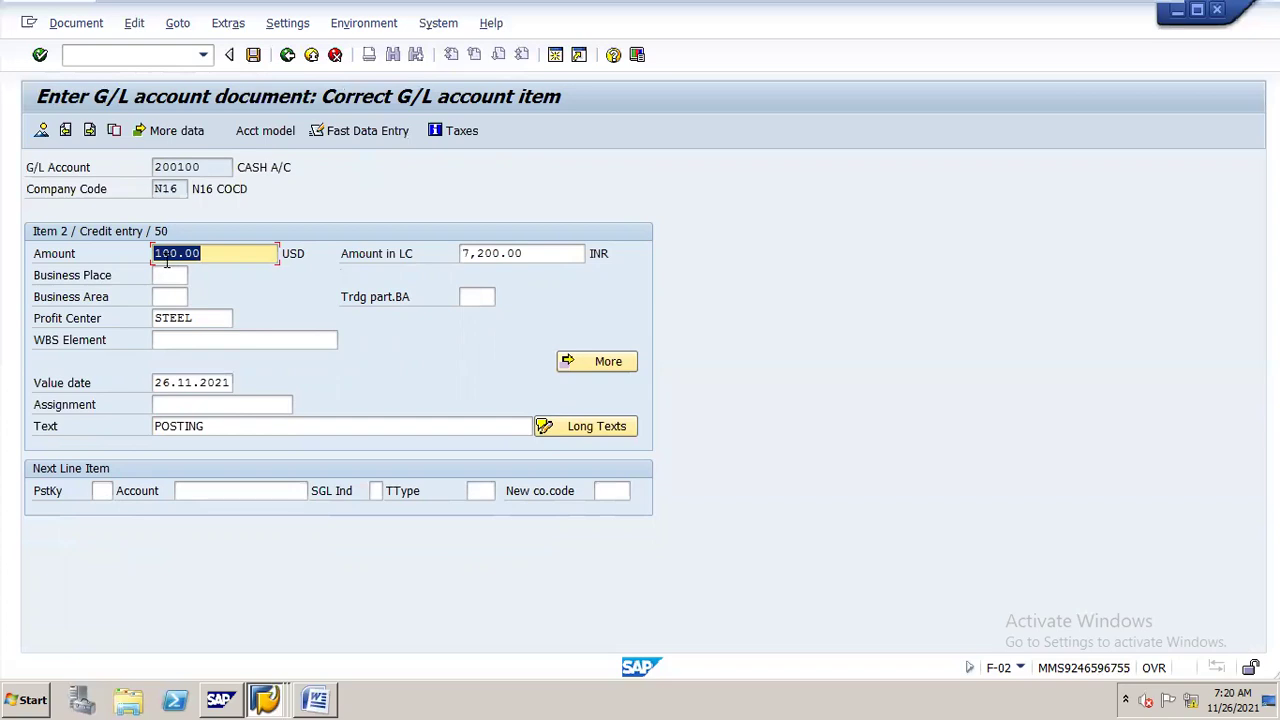
# Simulate the G/L account document to display its overview
pyautogui.click(80, 29)
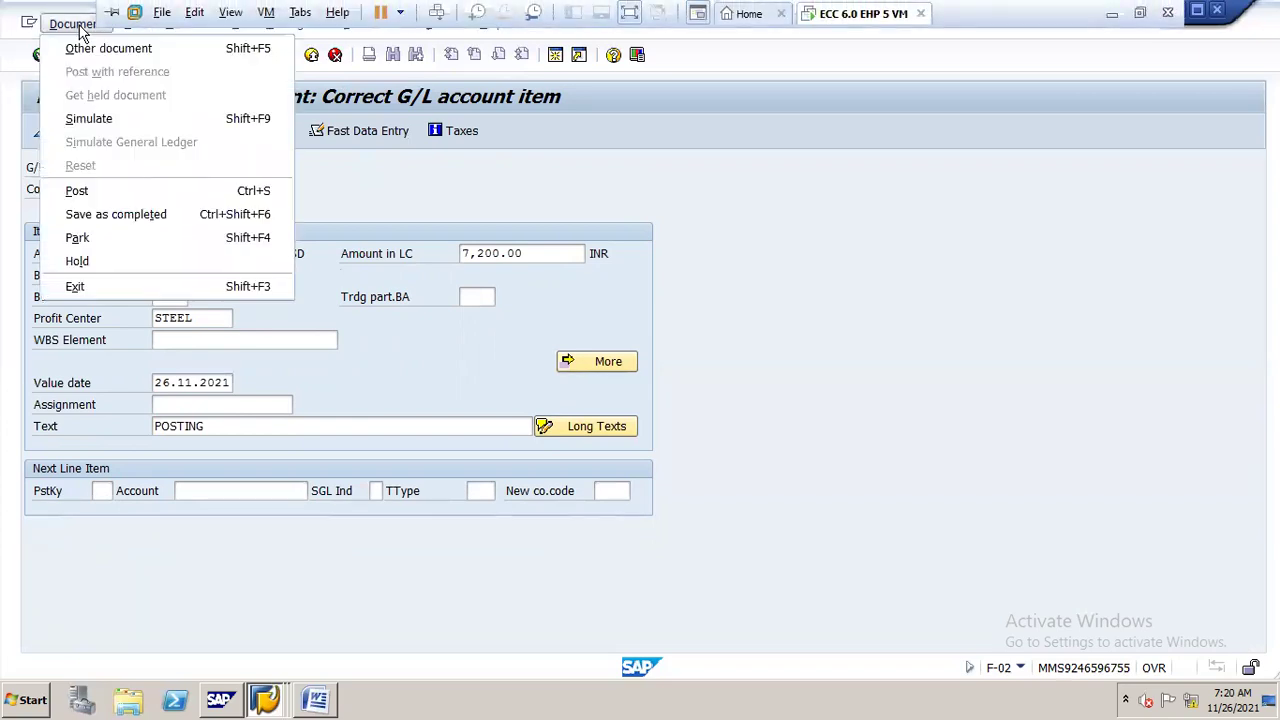
pyautogui.click(127, 116)
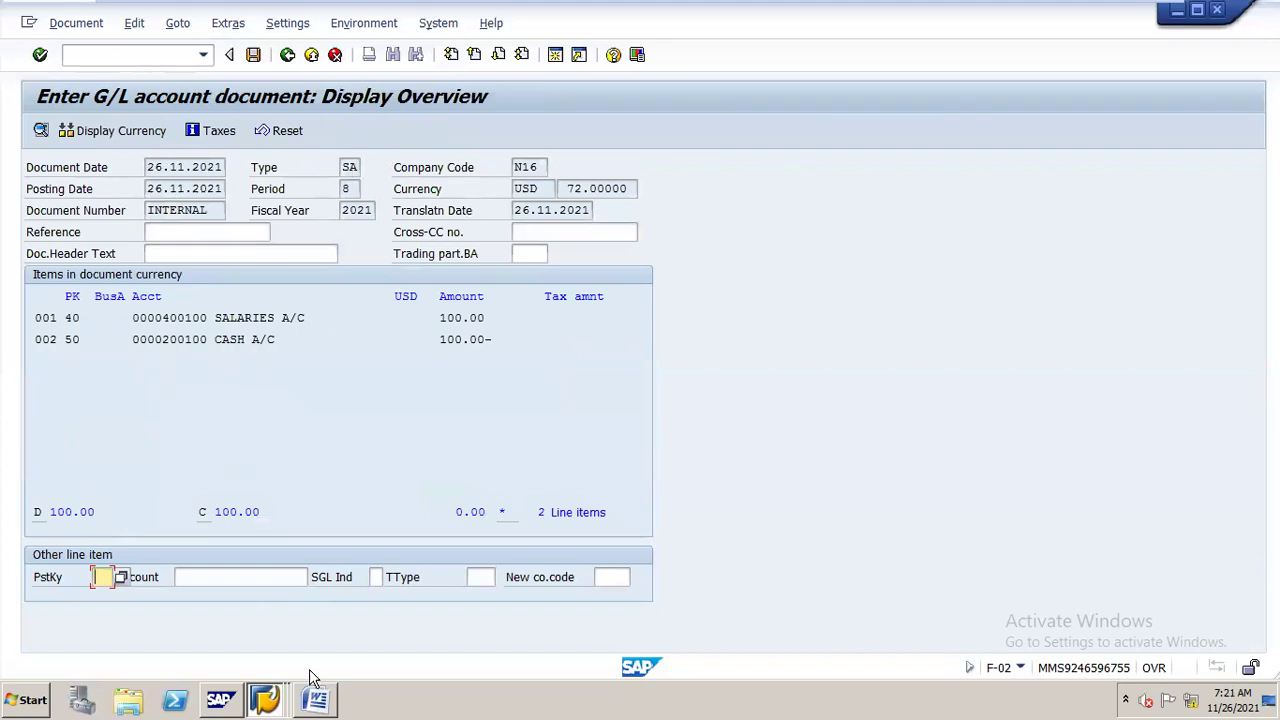
pyautogui.hotkey('ctrl', 's')
pyautogui.moveTo(266, 692)
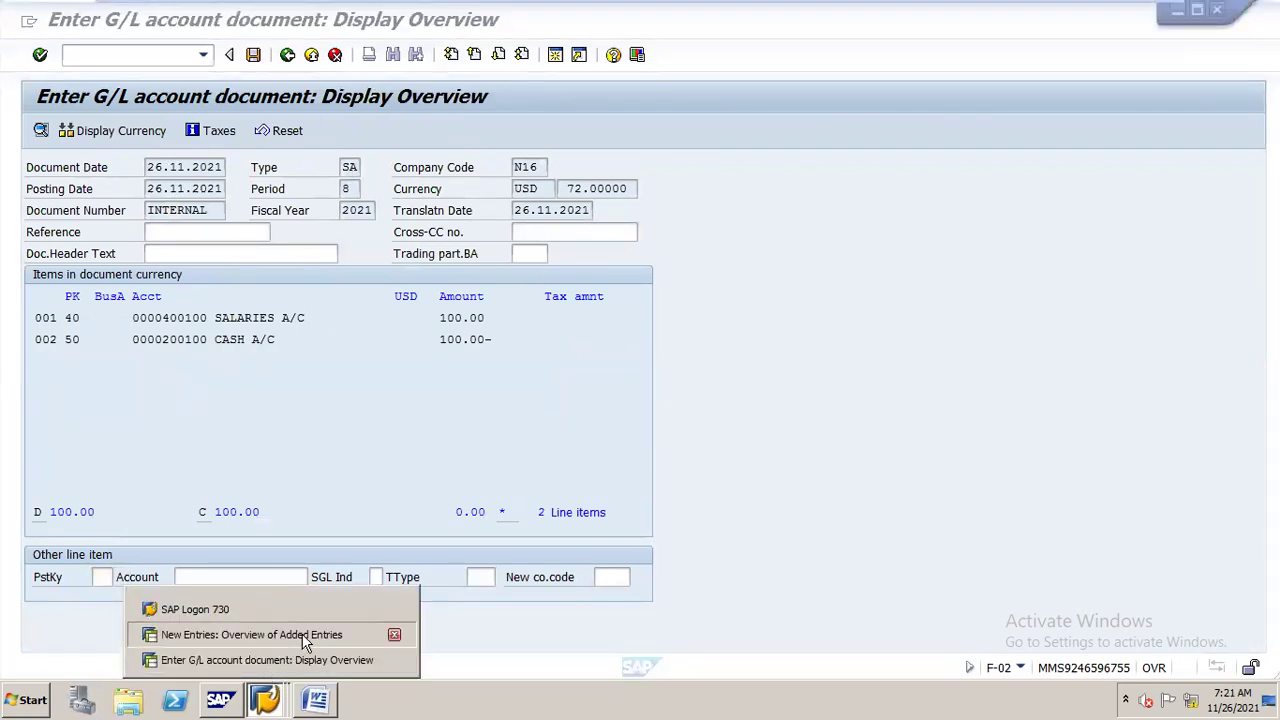
# Compare the USD to INR rate entries with the salaries debit item's local currency amount and post the G/L document
pyautogui.click(290, 636)
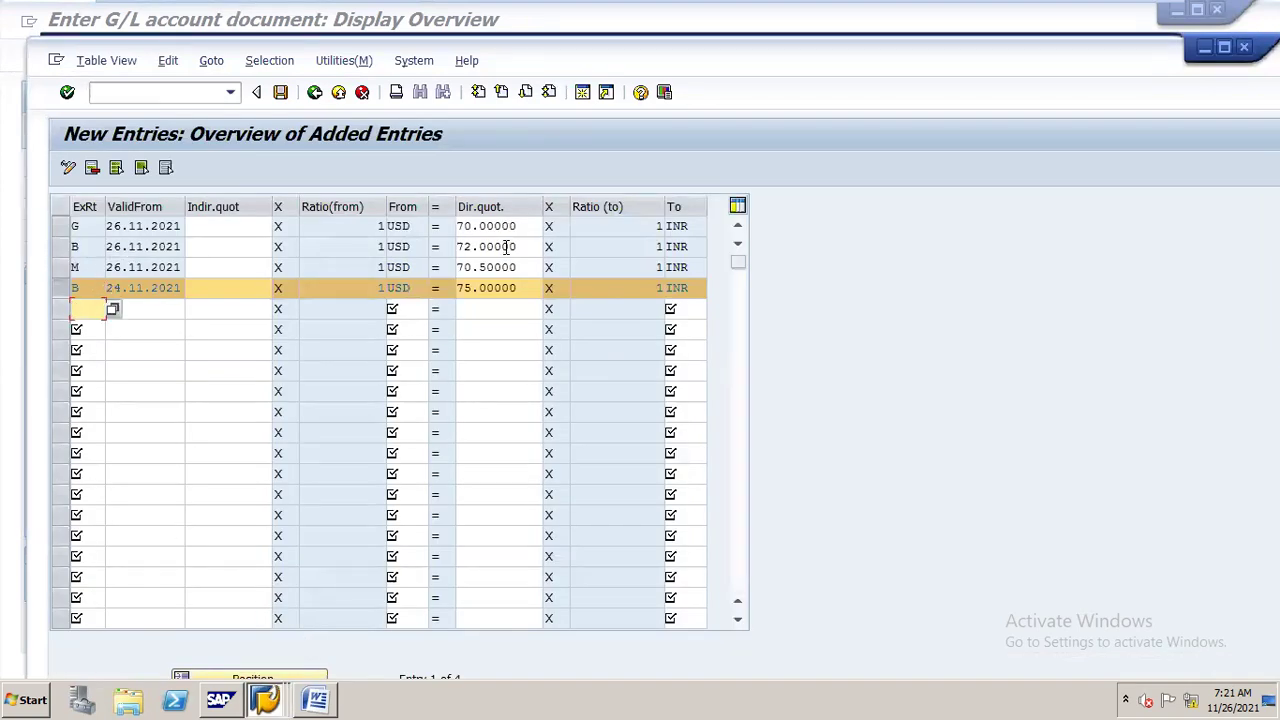
pyautogui.hotkey('alt', 'Tab')
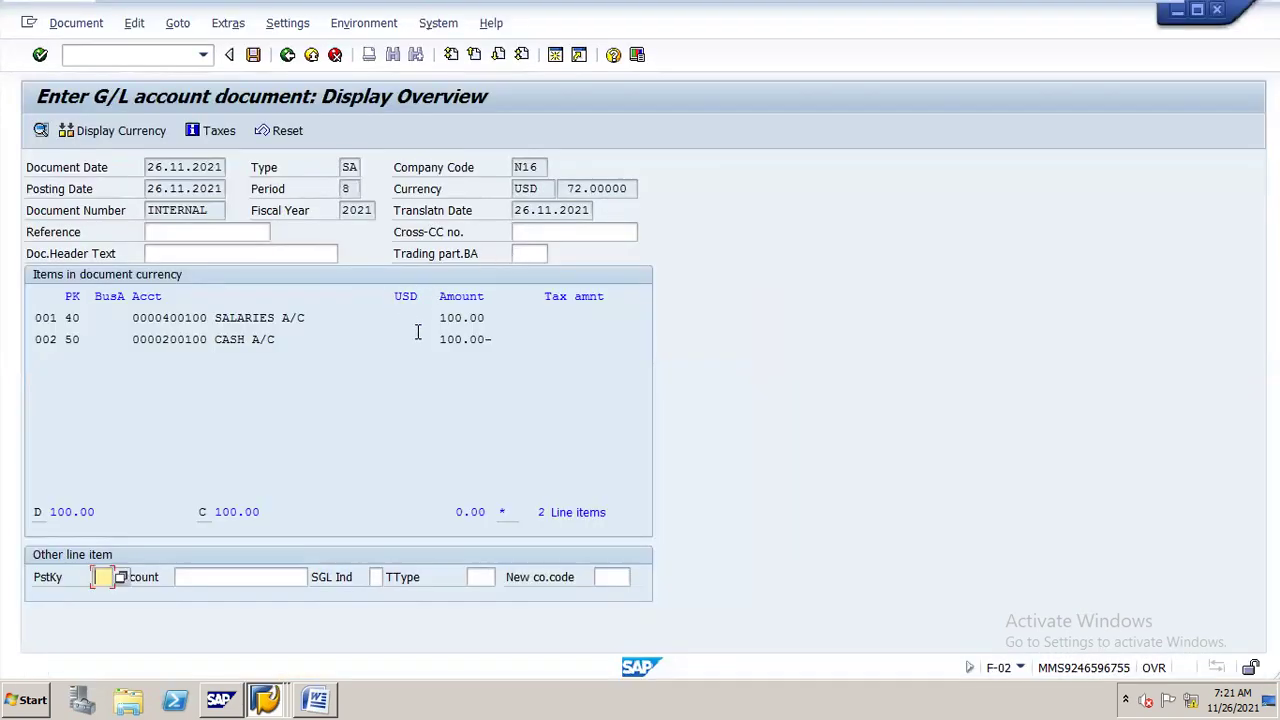
pyautogui.doubleClick(279, 322)
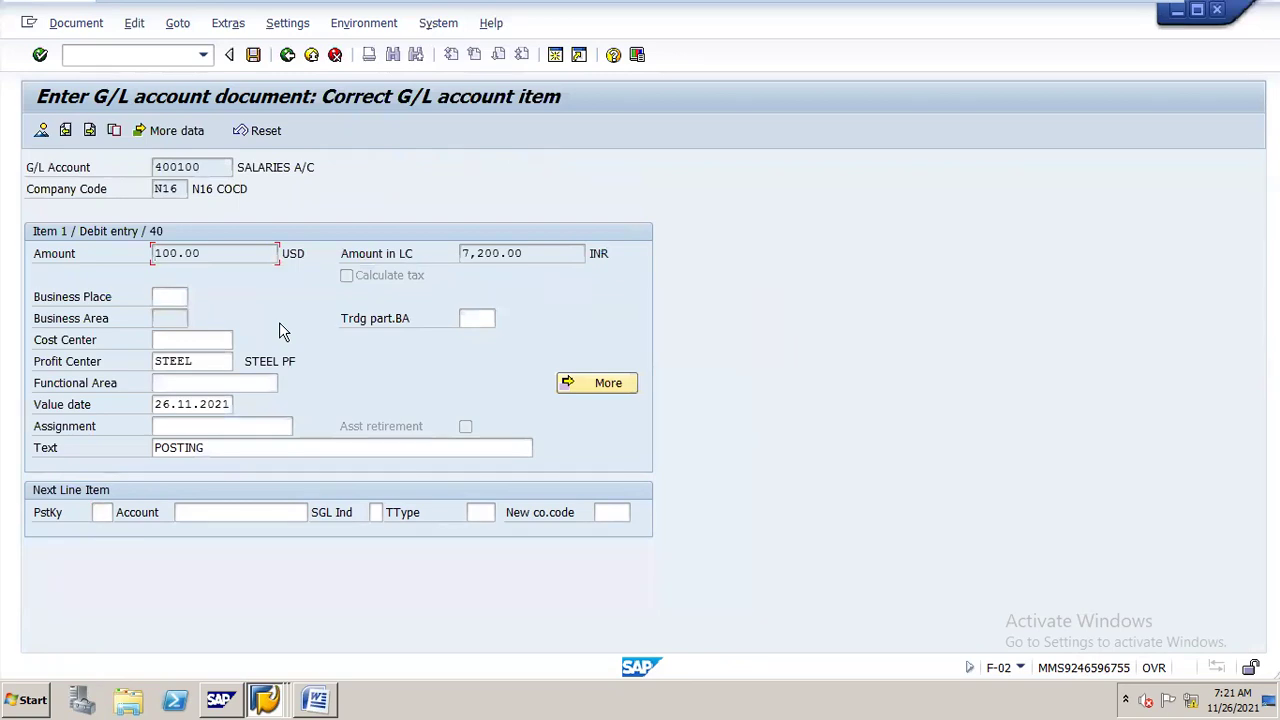
pyautogui.click(253, 56)
pyautogui.moveTo(846, 5)
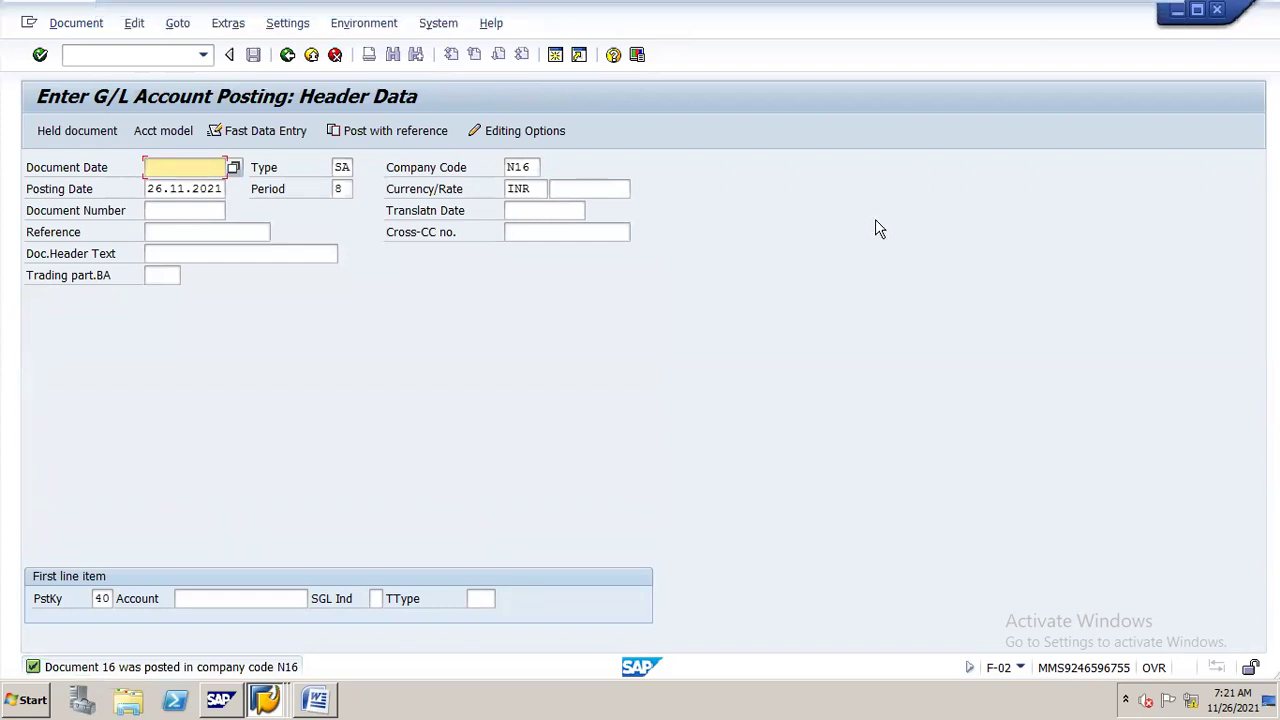
# Fill in a new document header with document date 26.11.2021, currency USD and a manual exchange rate of 80
pyautogui.write('26.11.2021')
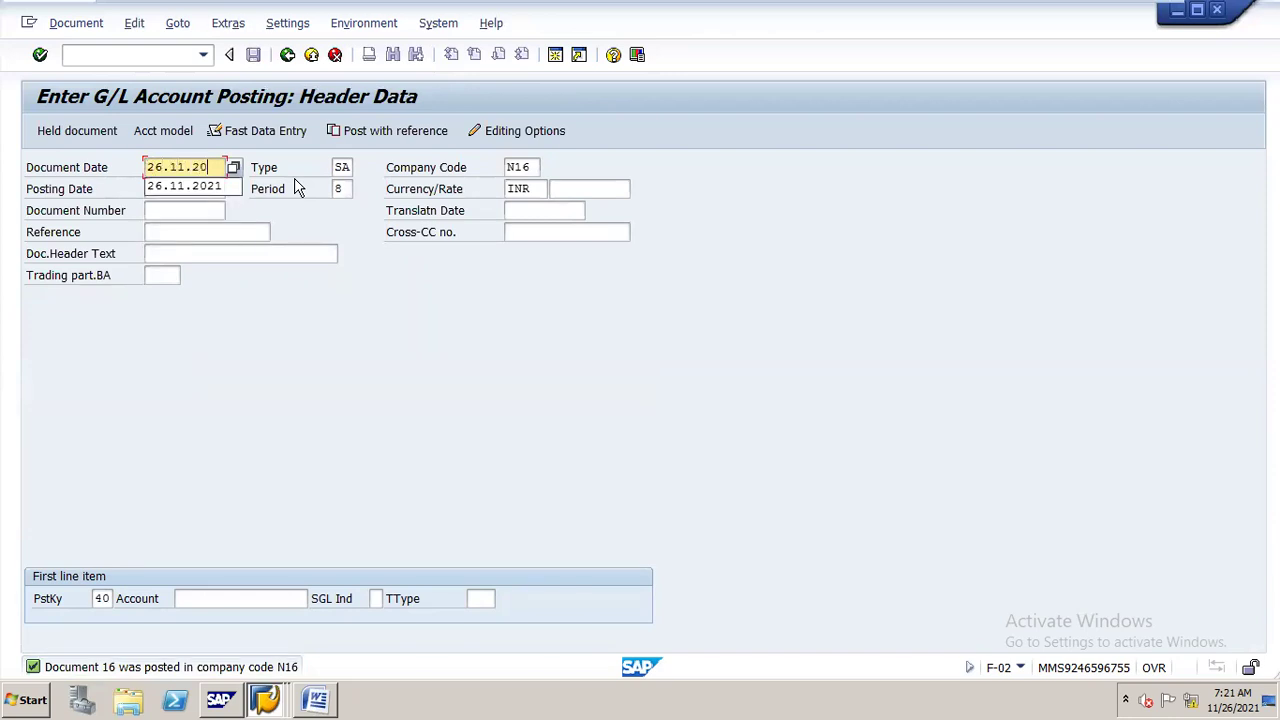
pyautogui.click(543, 189)
pyautogui.press('BackSpace')
pyautogui.press('BackSpace')
pyautogui.press('BackSpace')
pyautogui.write('USD')
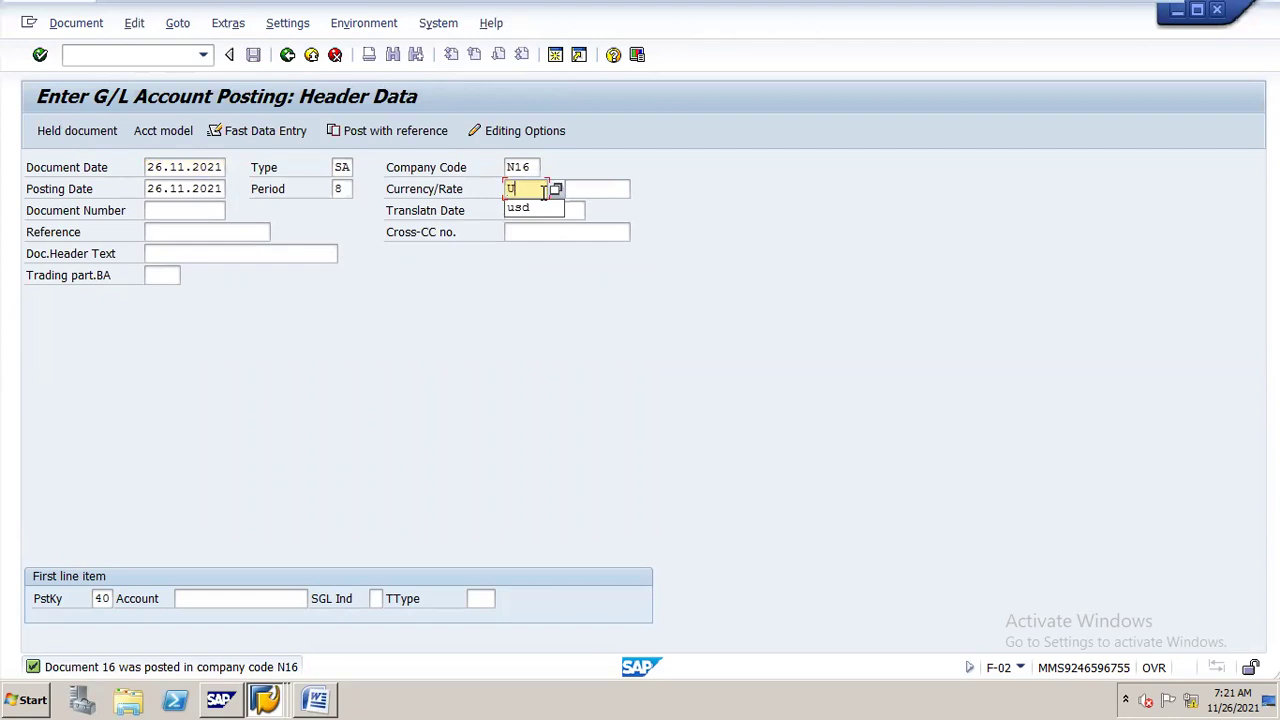
pyautogui.click(596, 190)
pyautogui.write('80')
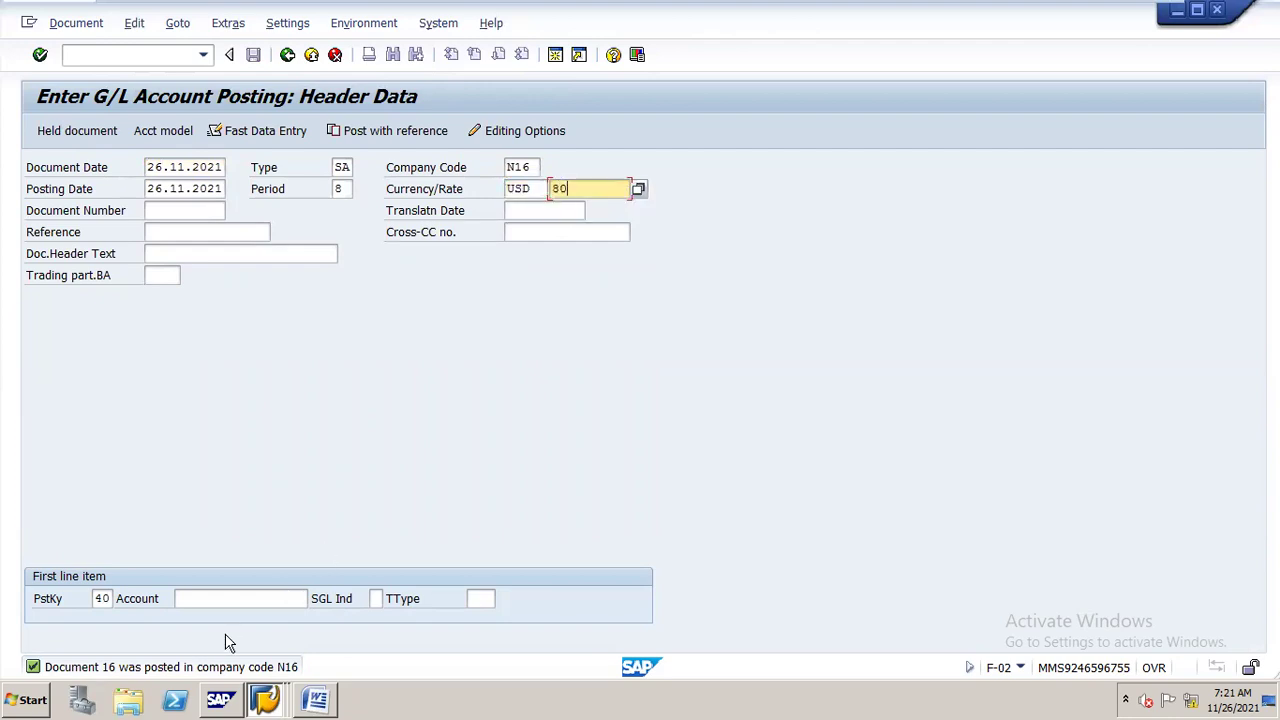
# Enter account 400100 for the first line item and proceed to its debit entry, accepting the manual exchange rate
pyautogui.click(271, 598)
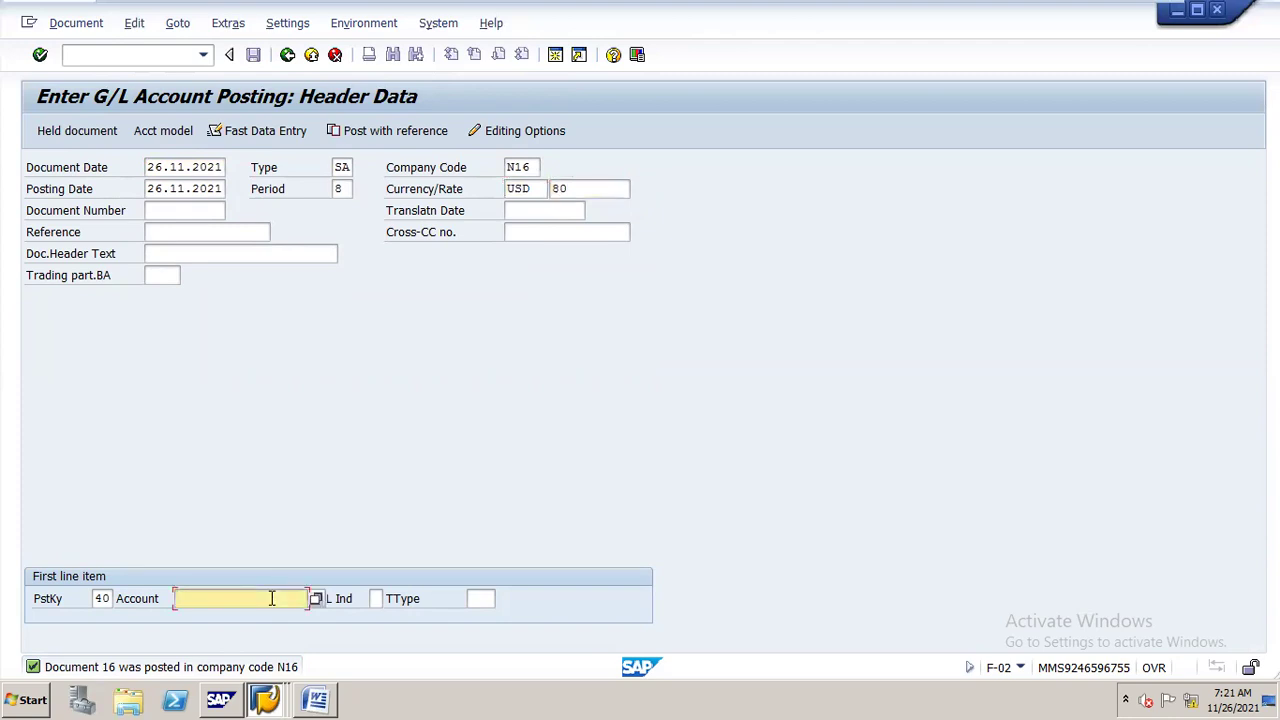
pyautogui.write('4')
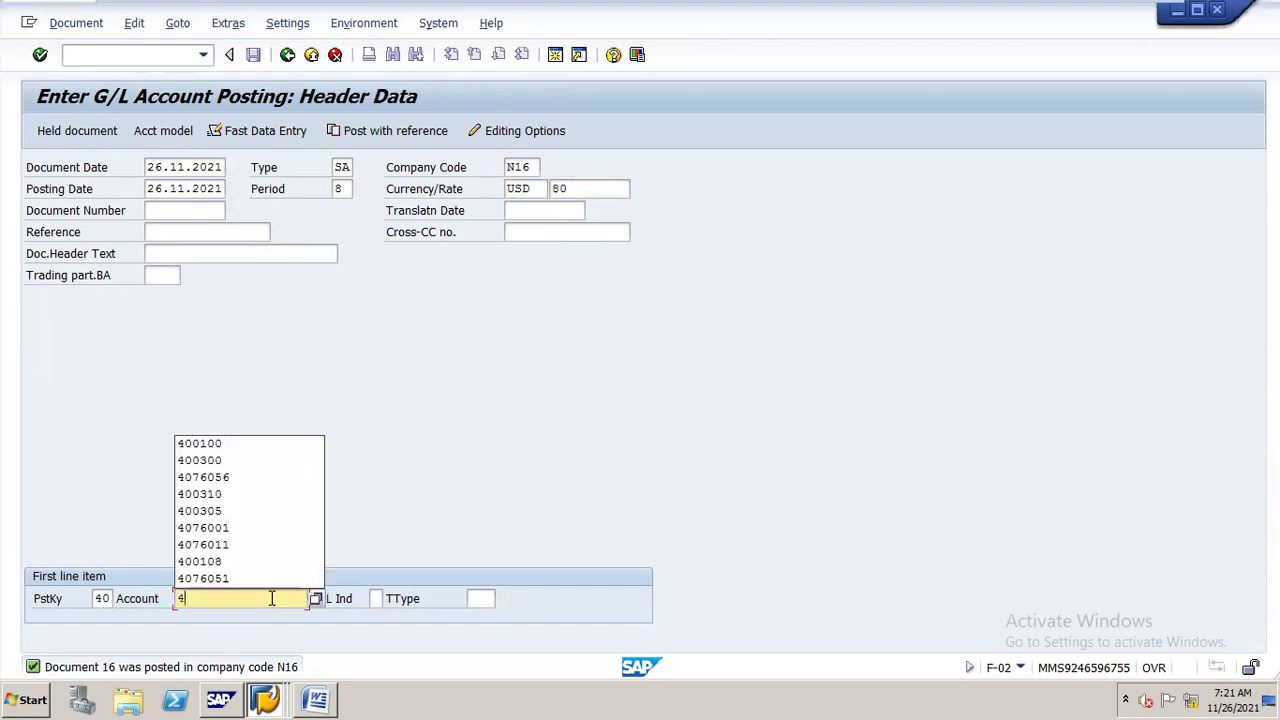
pyautogui.write('00100')
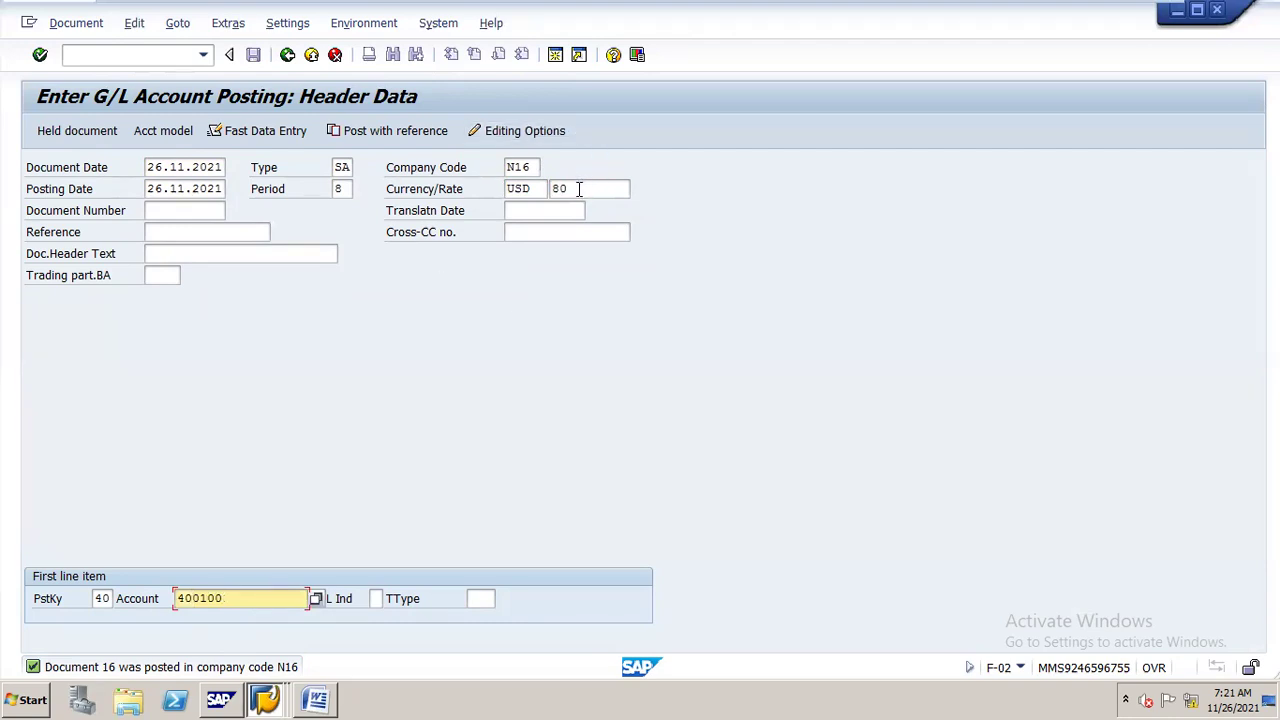
pyautogui.press('Return')
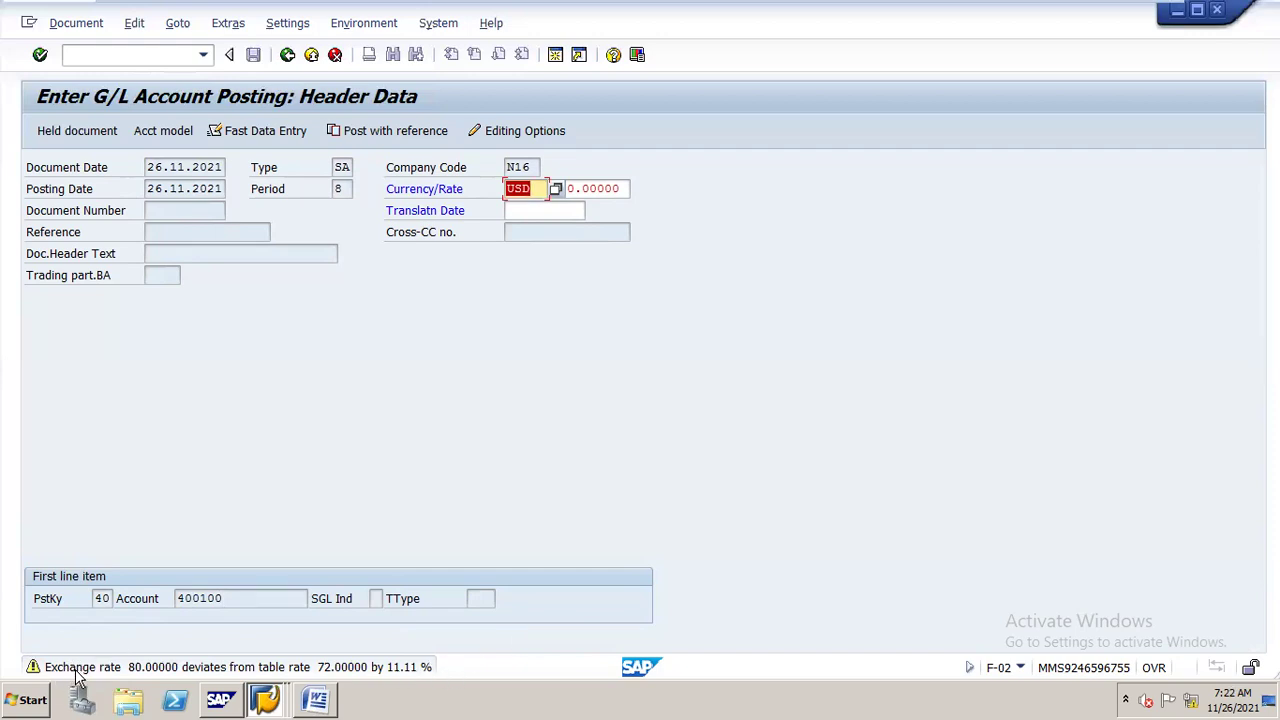
pyautogui.press('Return')
pyautogui.press('Return')
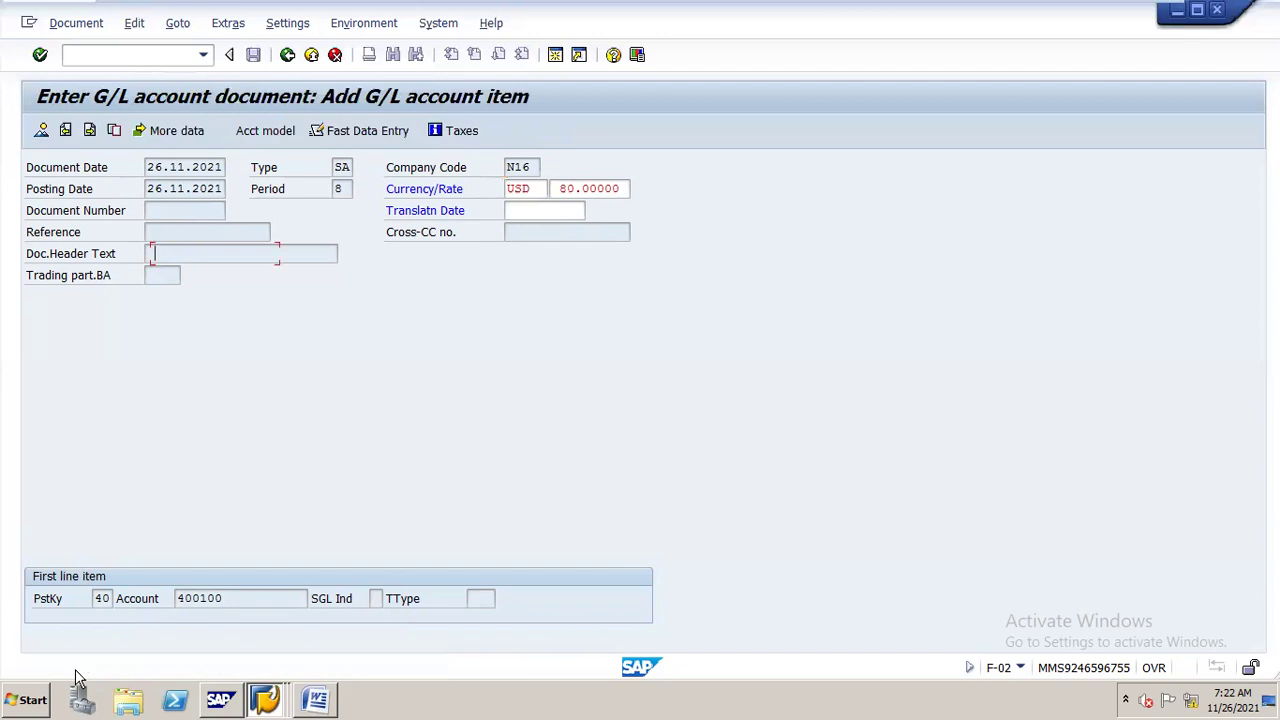
# Fill in the salaries debit item with amount 100 USD, profit center STEEL and text POSTING
pyautogui.write('100')
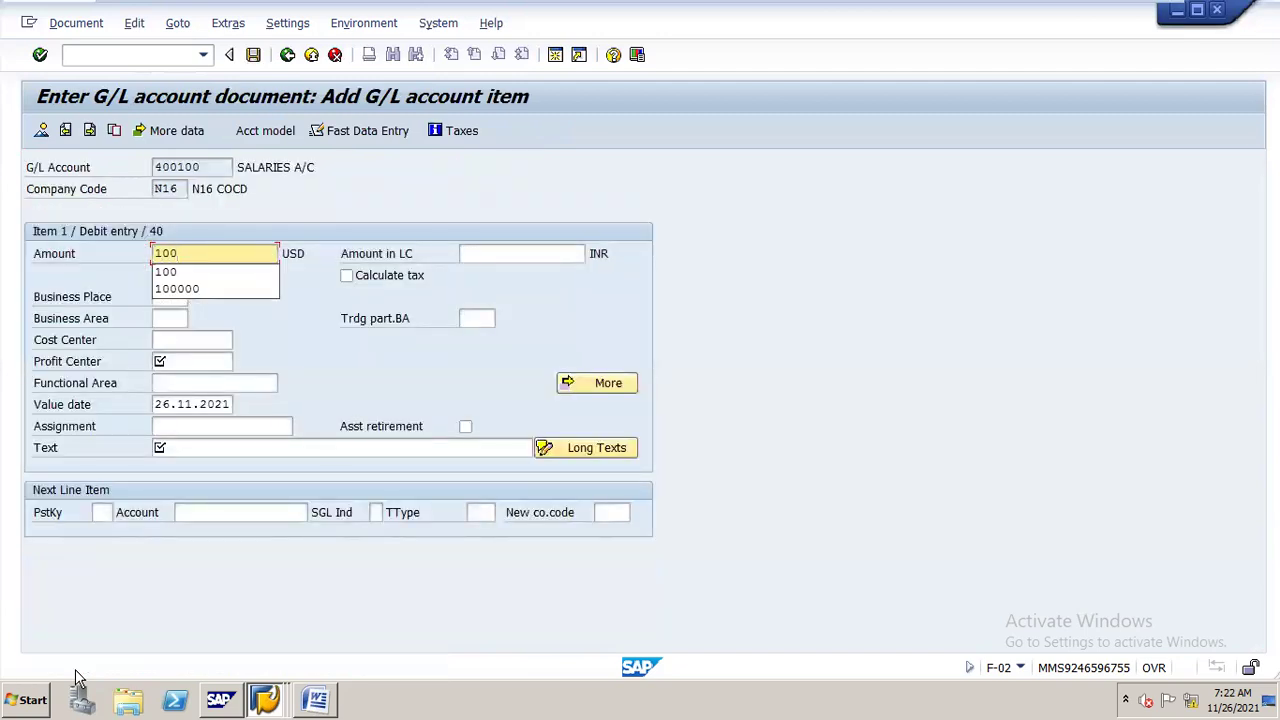
pyautogui.press('Tab')
pyautogui.press('Tab')
pyautogui.press('Tab')
pyautogui.press('Tab')
pyautogui.press('Down')
pyautogui.press('Return')
pyautogui.press('Tab')
pyautogui.press('Tab')
pyautogui.press('Tab')
pyautogui.press('Tab')
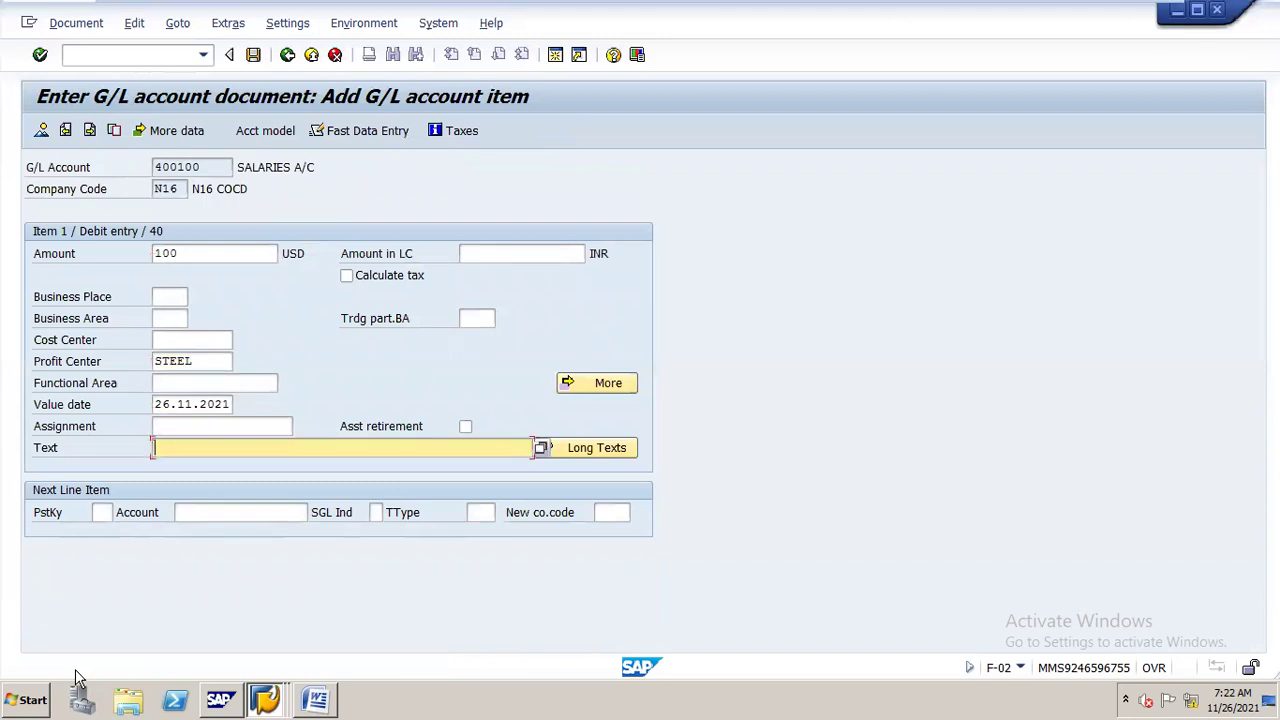
pyautogui.press('Down')
pyautogui.press('Down')
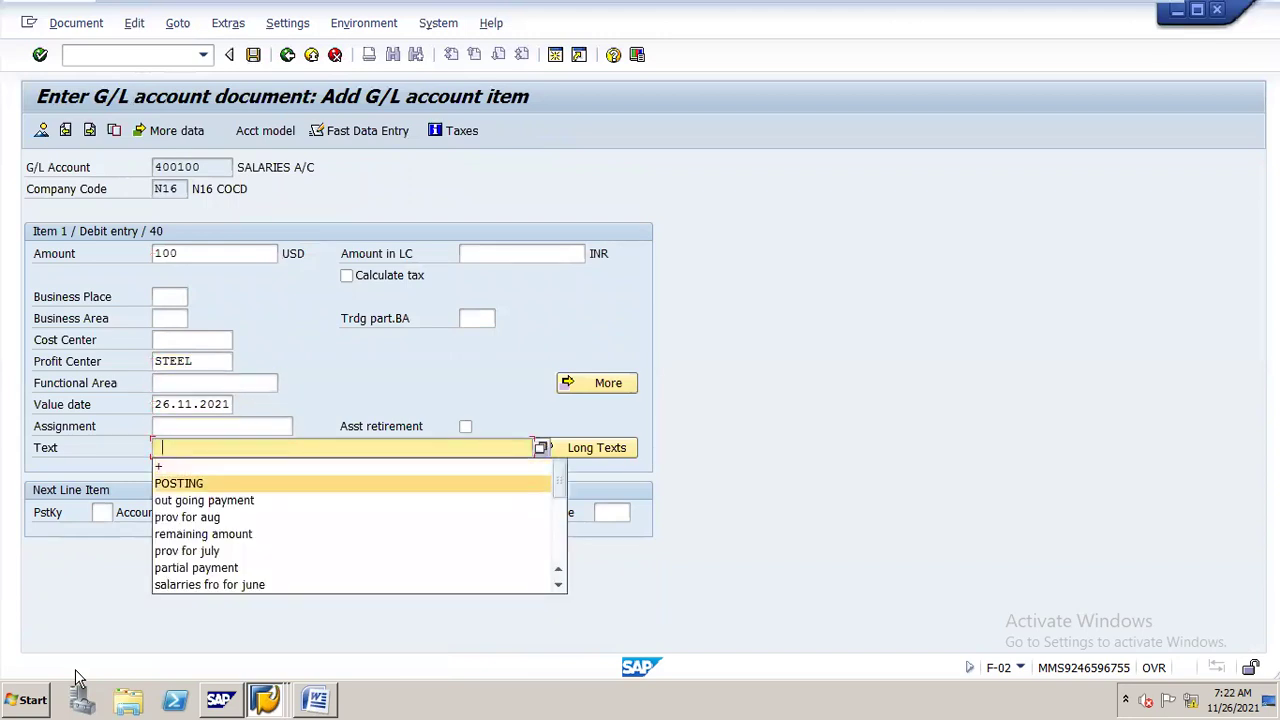
pyautogui.press('Return')
pyautogui.press('Tab')
# Add the next line item with posting key 50 and account 200100
pyautogui.write('50')
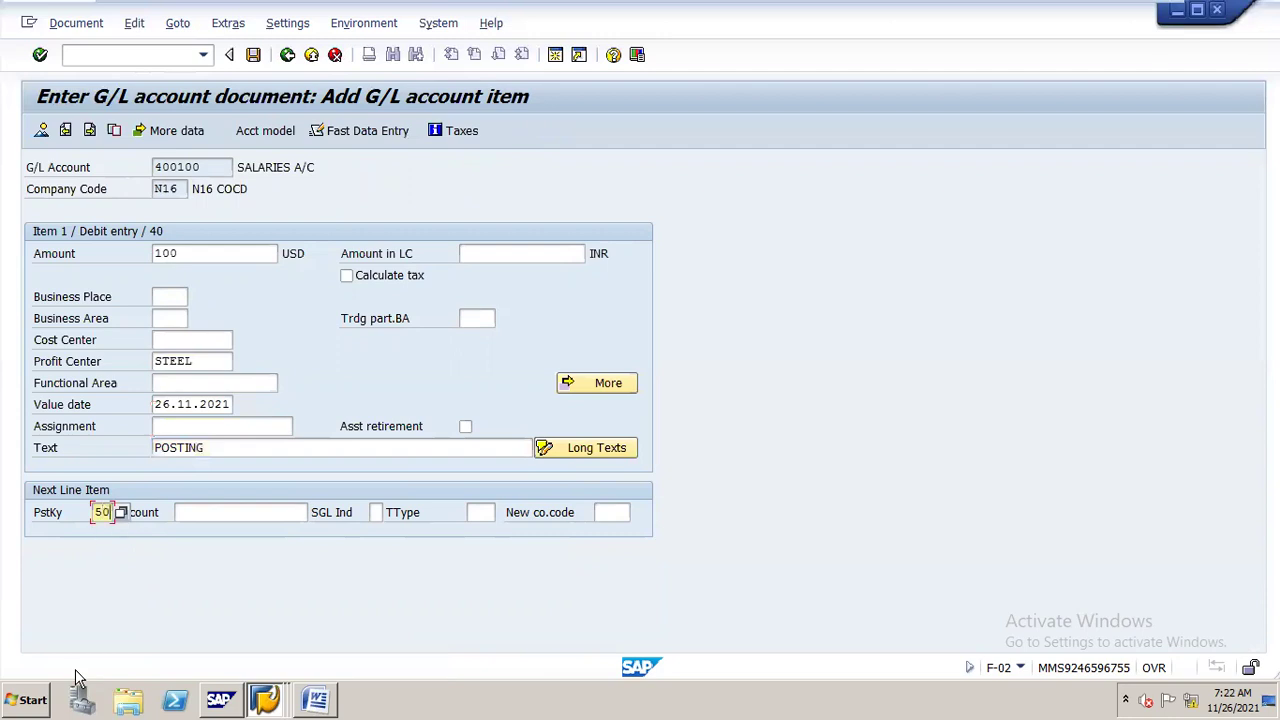
pyautogui.press('Tab')
pyautogui.write('200100')
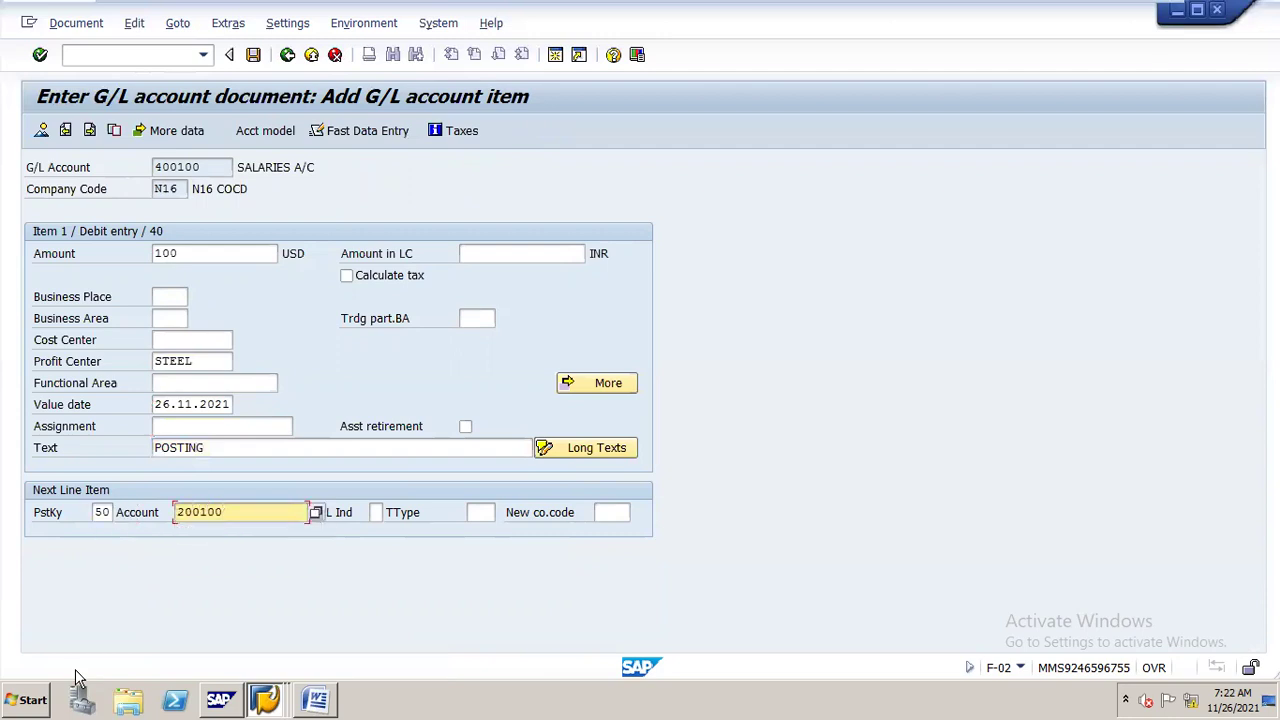
pyautogui.press('Return')
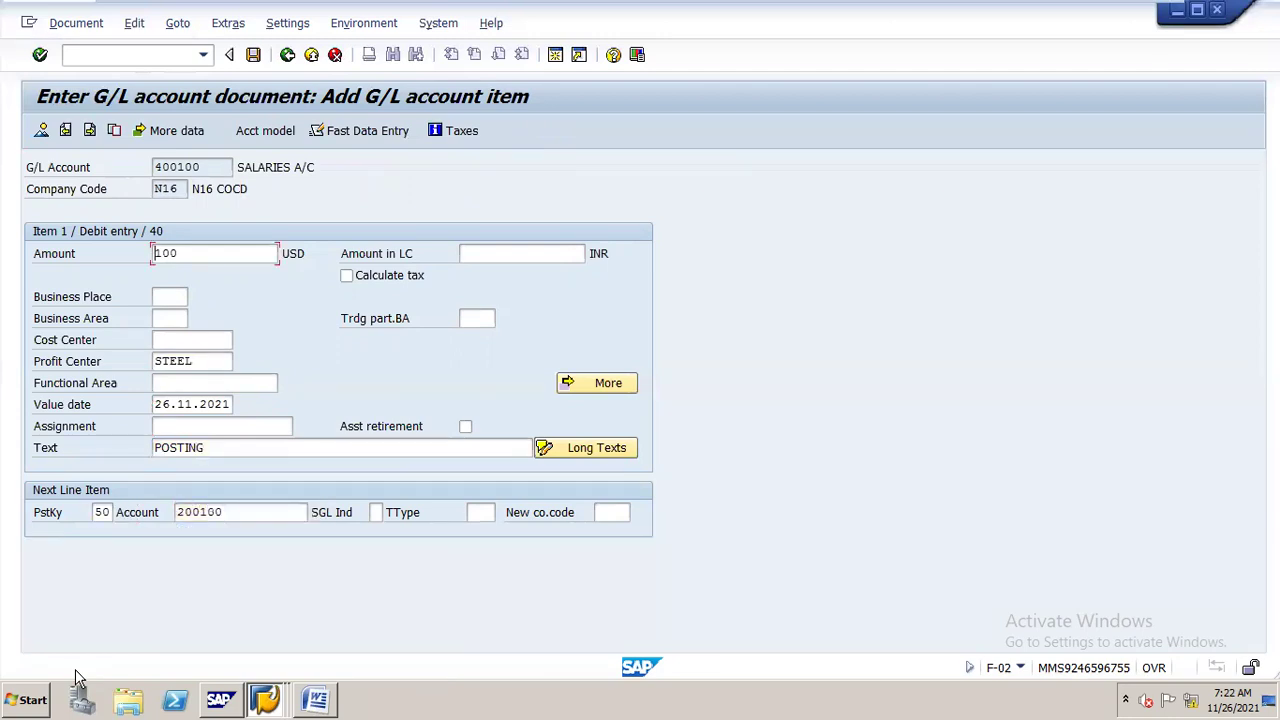
# Complete the cash credit item with amount *, profit center STEEL and text +
pyautogui.write('*')
pyautogui.press('Tab')
pyautogui.press('Tab')
pyautogui.press('Tab')
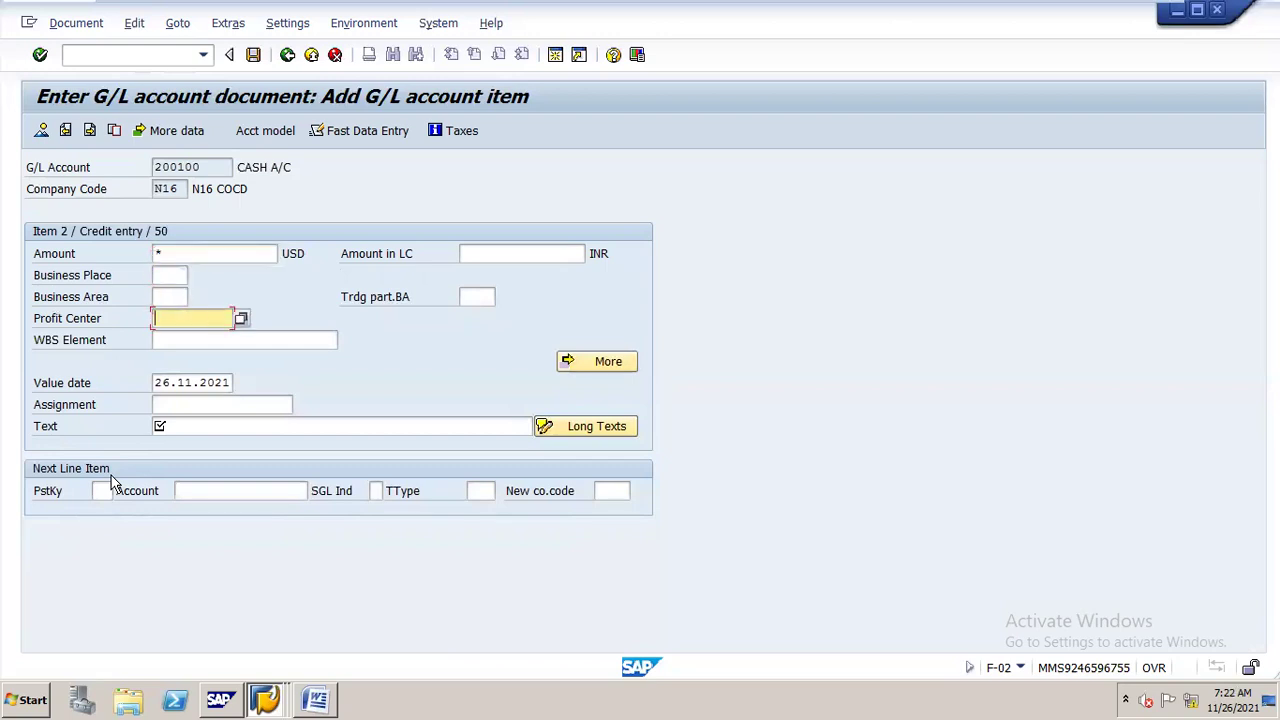
pyautogui.press('Down')
pyautogui.press('Tab')
pyautogui.press('Tab')
pyautogui.press('Tab')
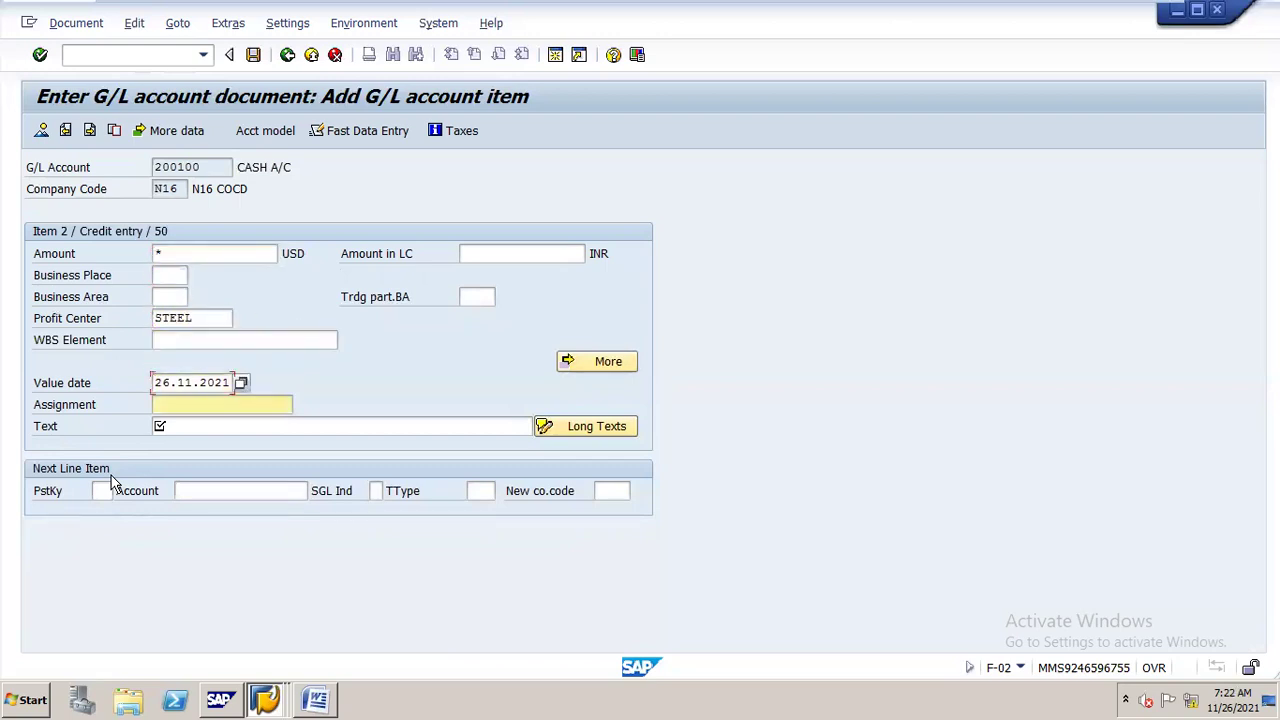
pyautogui.press('Tab')
pyautogui.write('*')
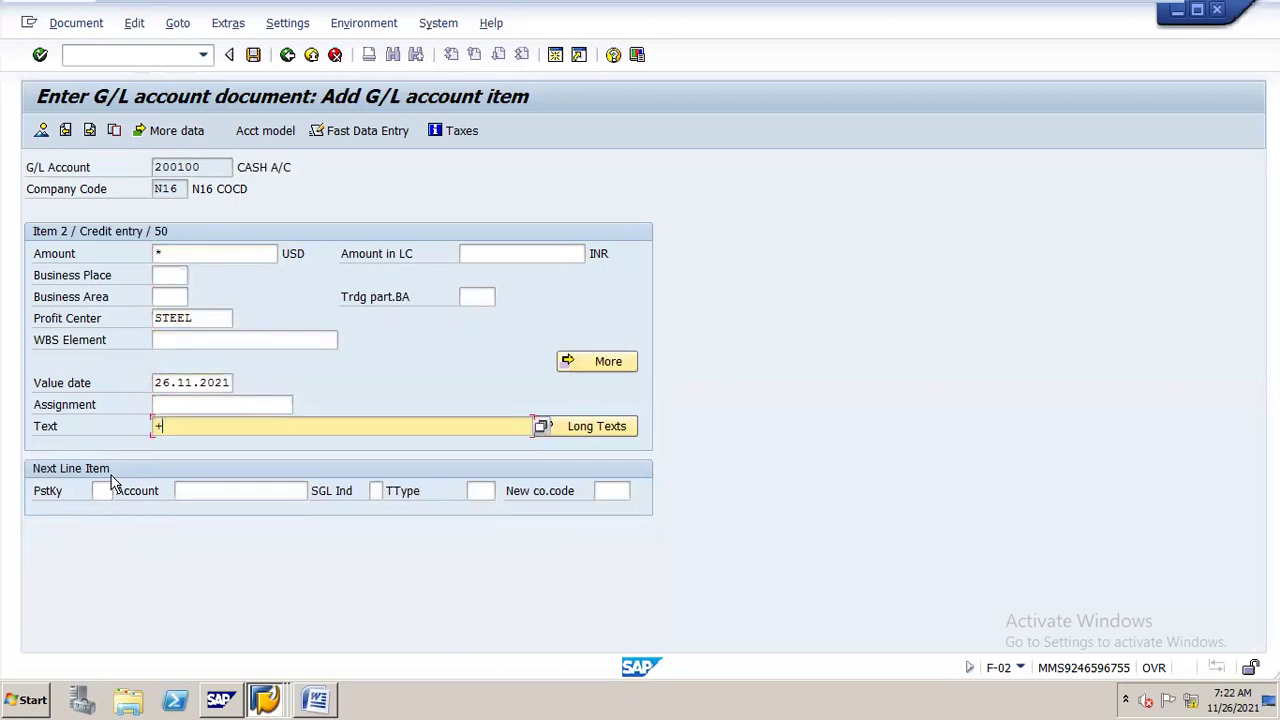
pyautogui.press('Return')
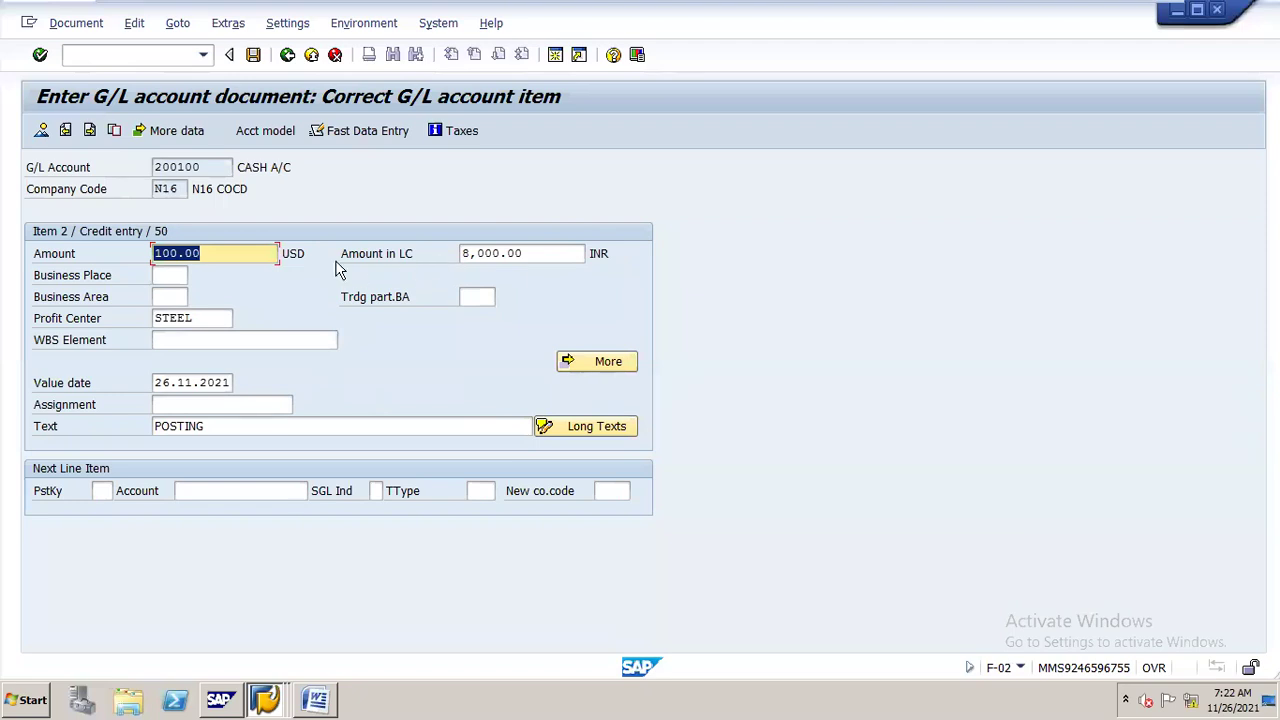
# Check the cash credit item's amount in local currency and post the document
pyautogui.click(519, 253)
pyautogui.hotkey('shift', 'Home')
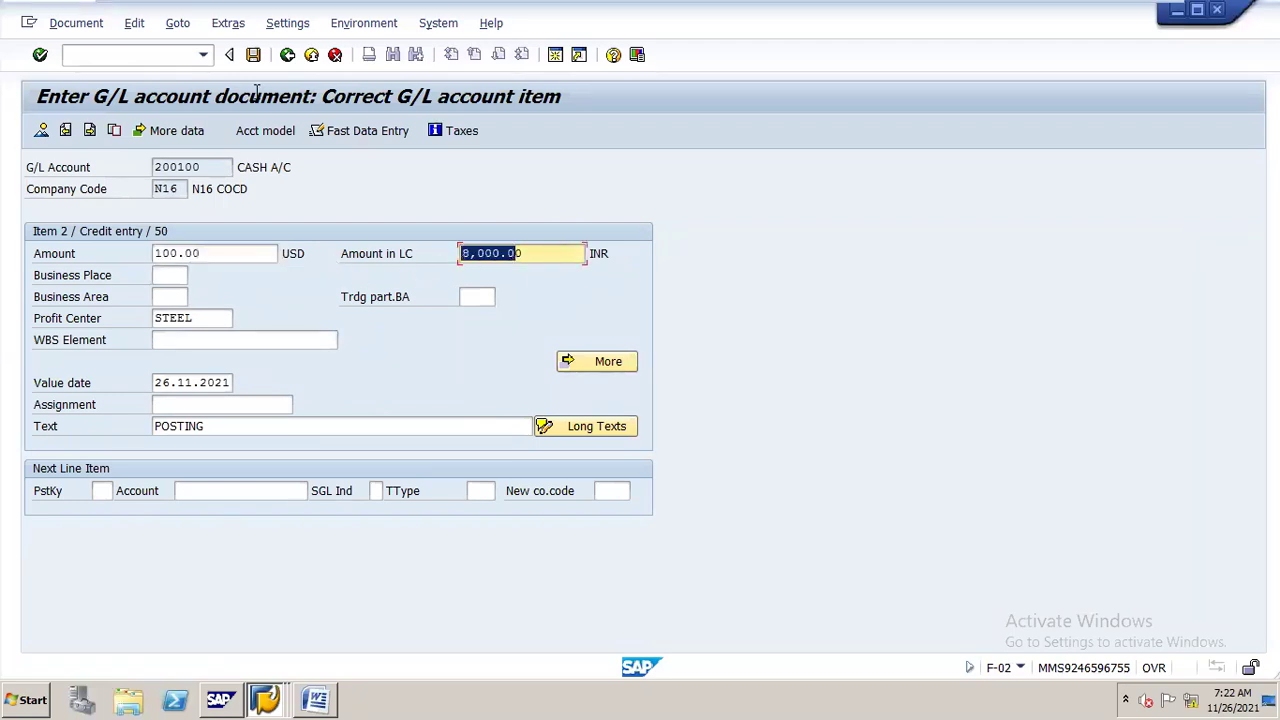
pyautogui.click(254, 55)
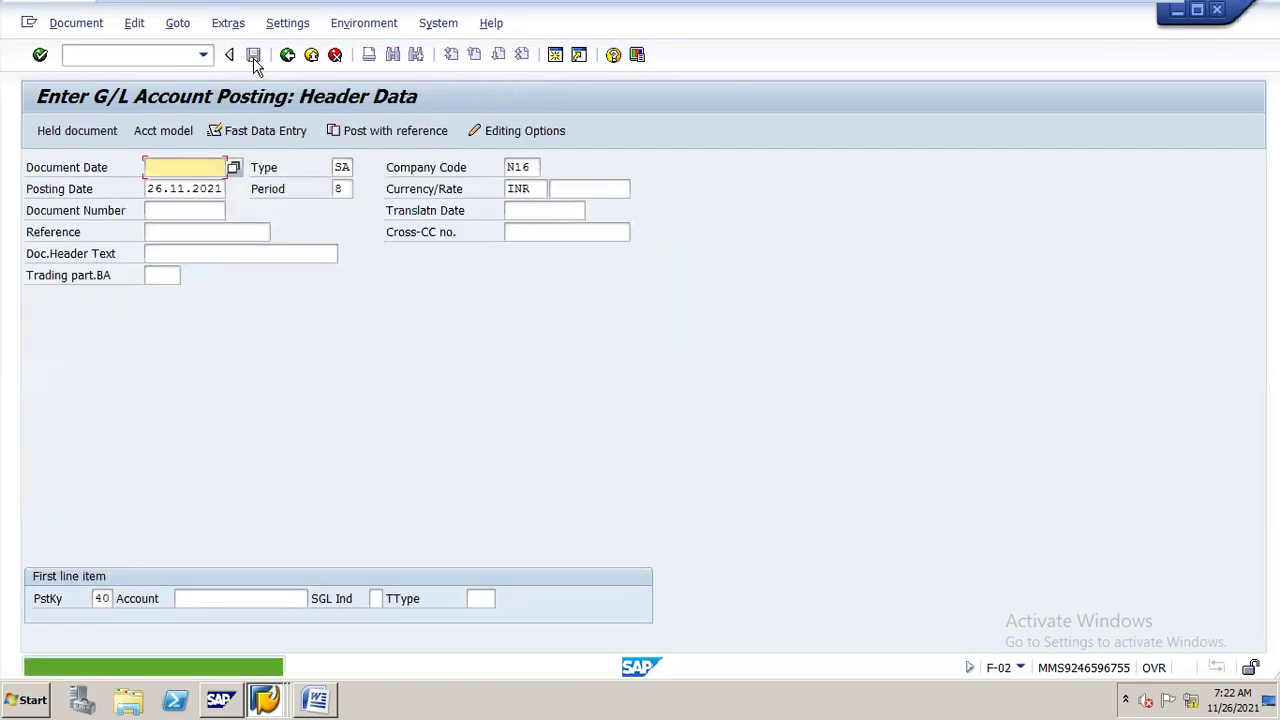
# Set both the document date and the posting date of the new G/L document to 24.11.2021
pyautogui.write('2')
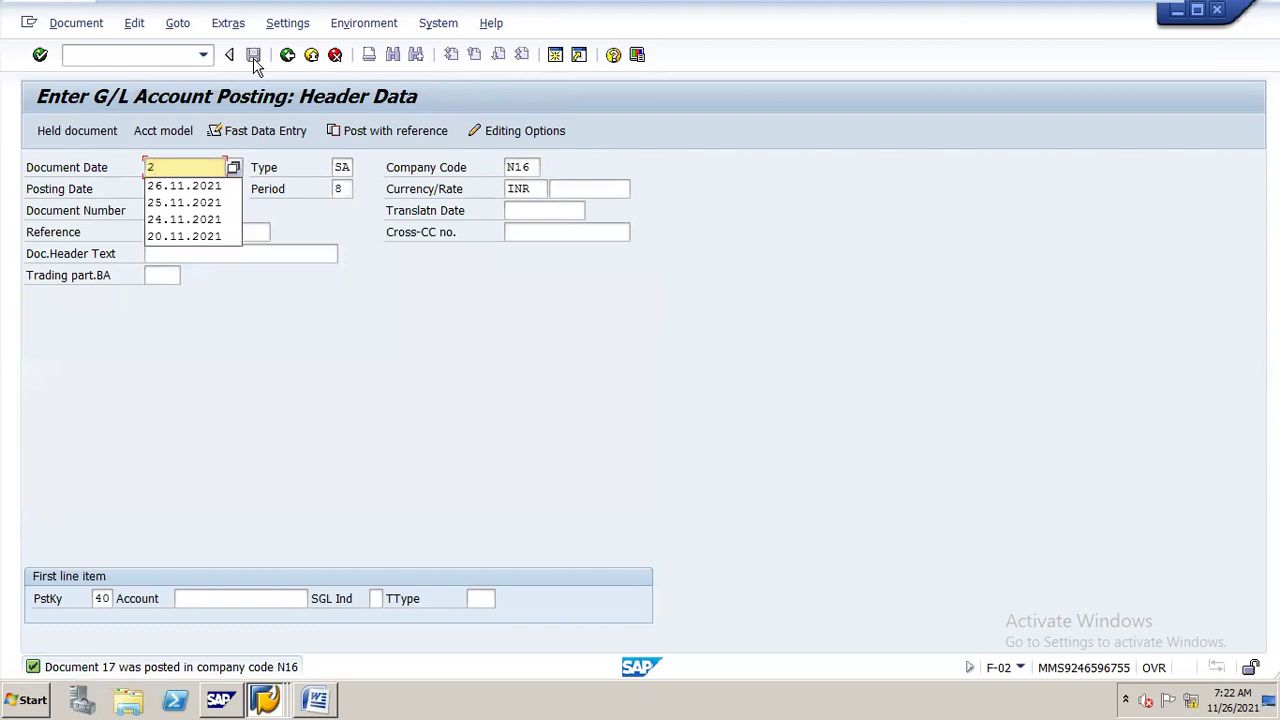
pyautogui.write('4')
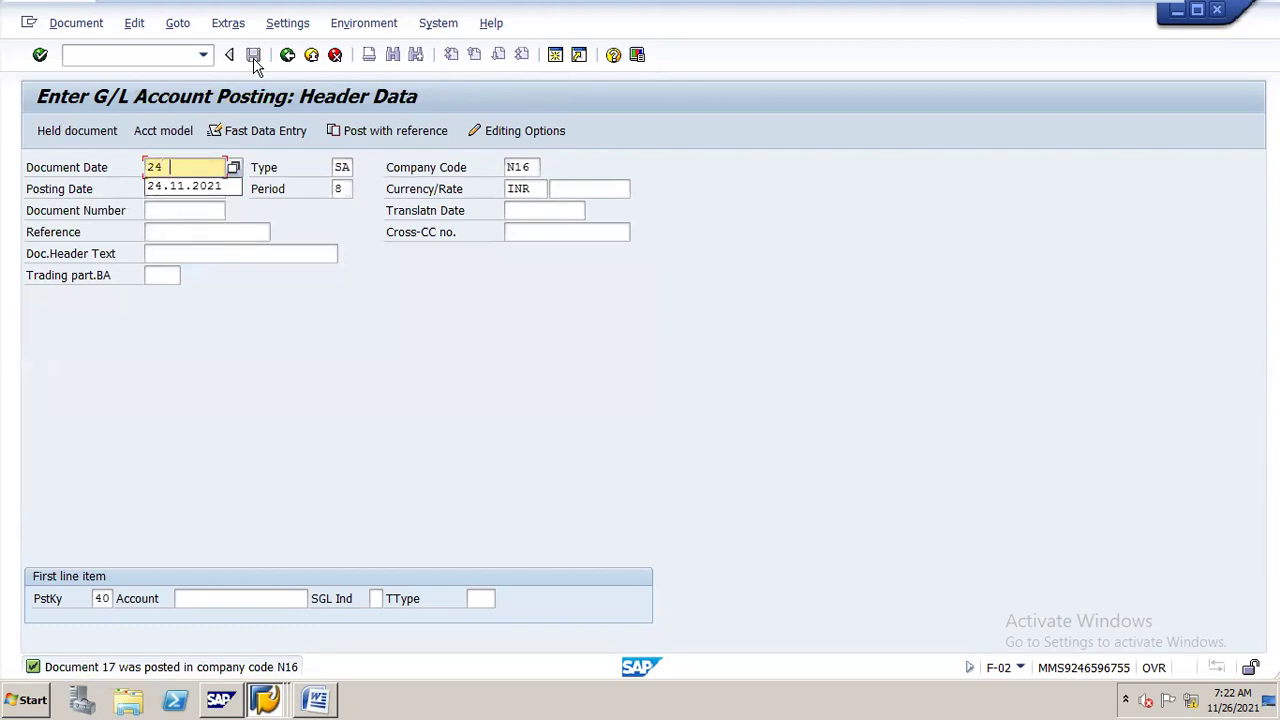
pyautogui.press('Down')
pyautogui.press('Return')
pyautogui.press('Tab')
pyautogui.press('BackSpace')
pyautogui.press('BackSpace')
pyautogui.press('BackSpace')
pyautogui.press('BackSpace')
pyautogui.press('BackSpace')
pyautogui.press('BackSpace')
pyautogui.press('BackSpace')
pyautogui.press('BackSpace')
pyautogui.press('BackSpace')
pyautogui.press('BackSpace')
pyautogui.write('24.11.20')
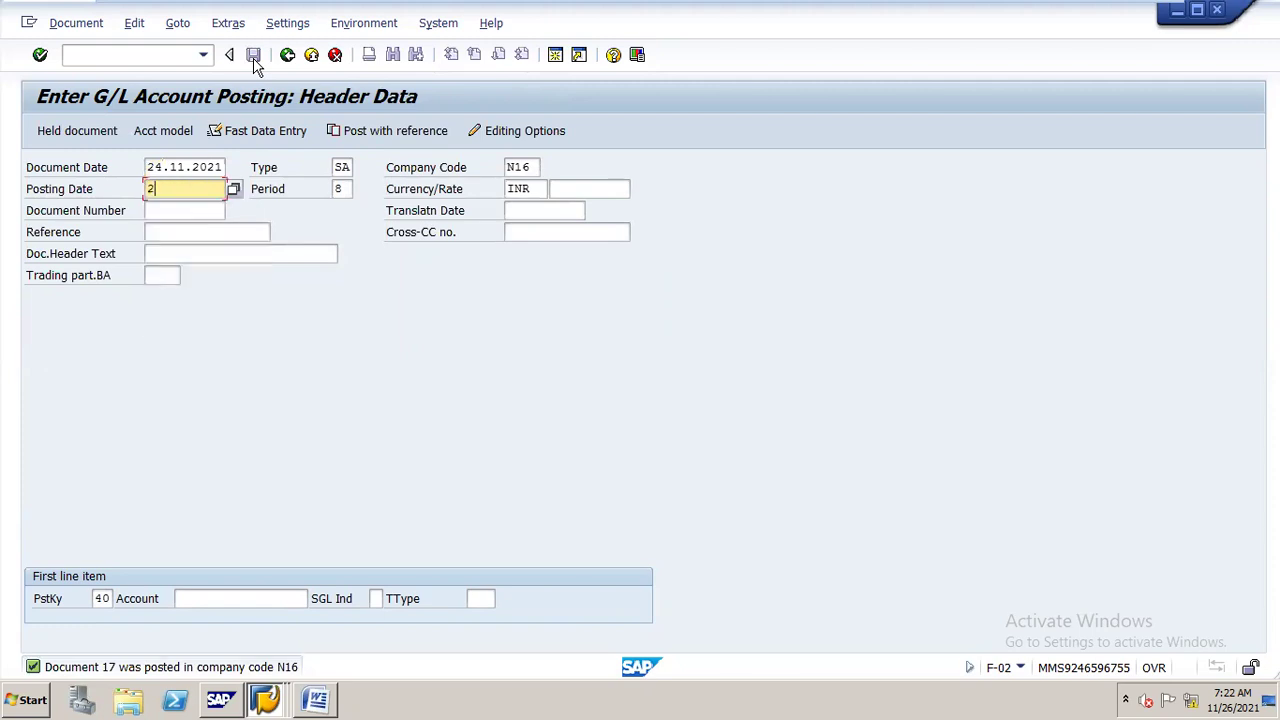
pyautogui.write('21')
# Set the document currency to USD and enter account 400100 for the first line item
pyautogui.doubleClick(536, 187)
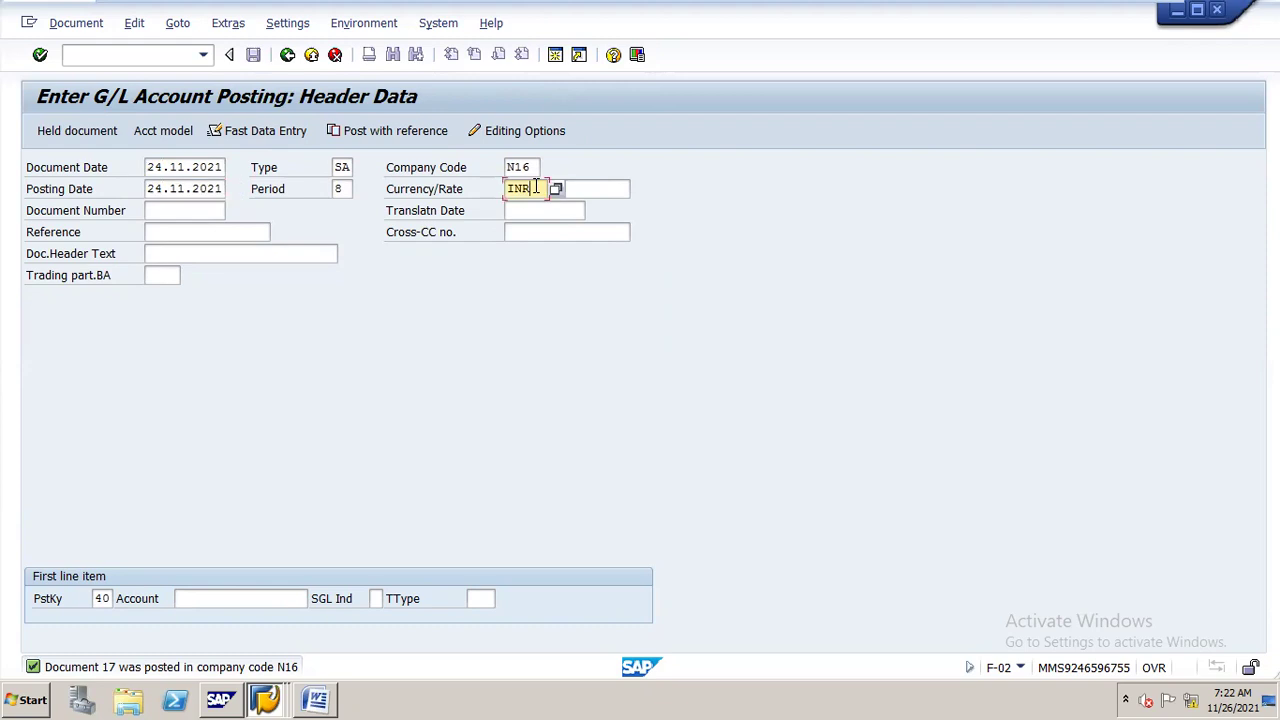
pyautogui.write('usd')
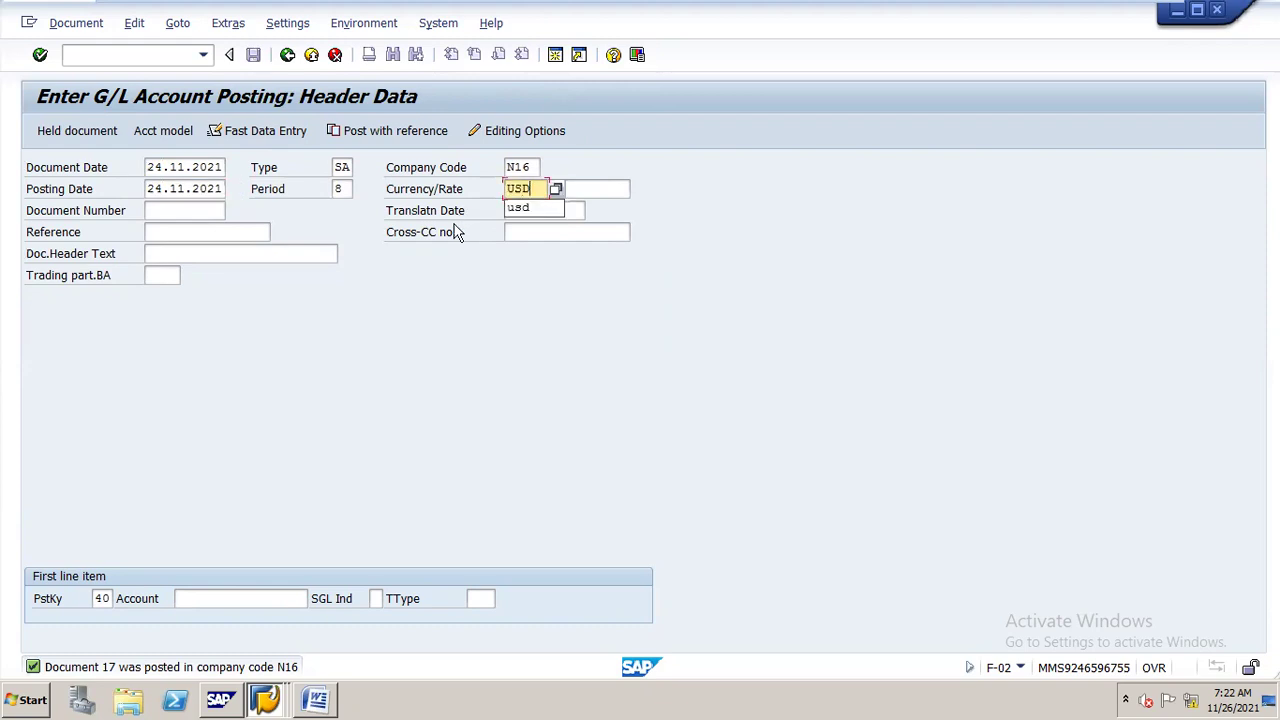
pyautogui.click(277, 596)
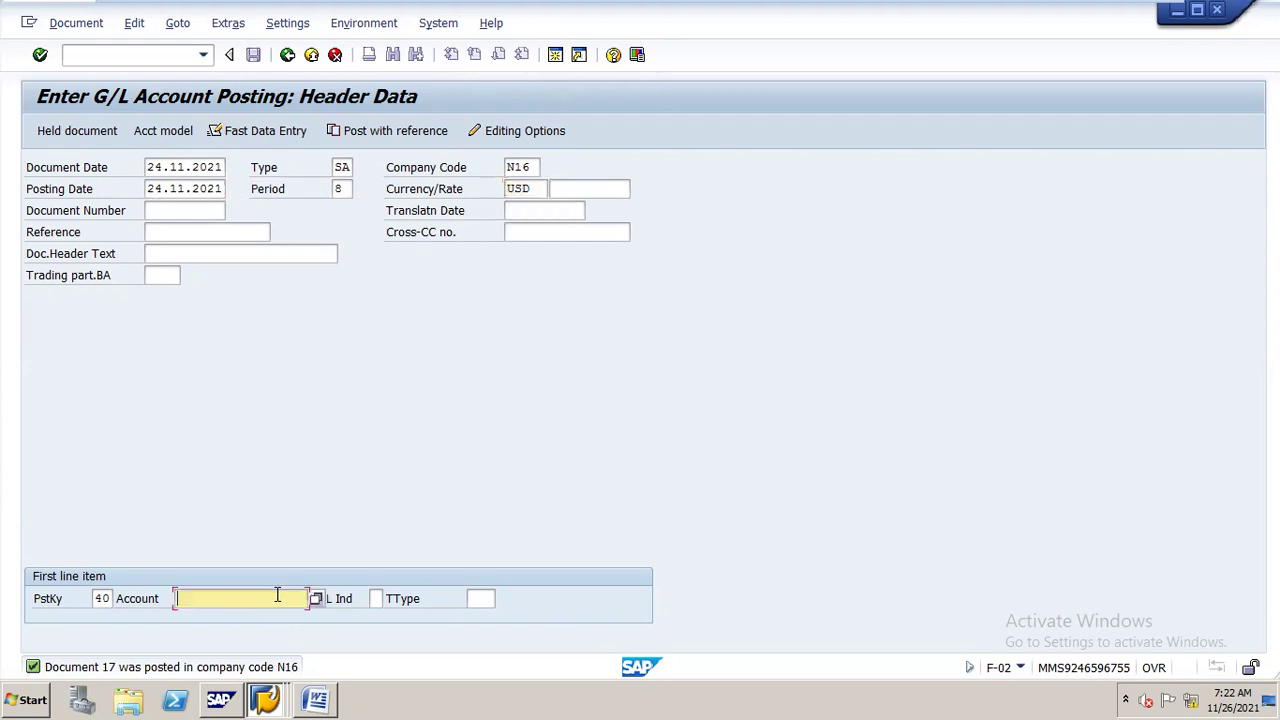
pyautogui.write('400100')
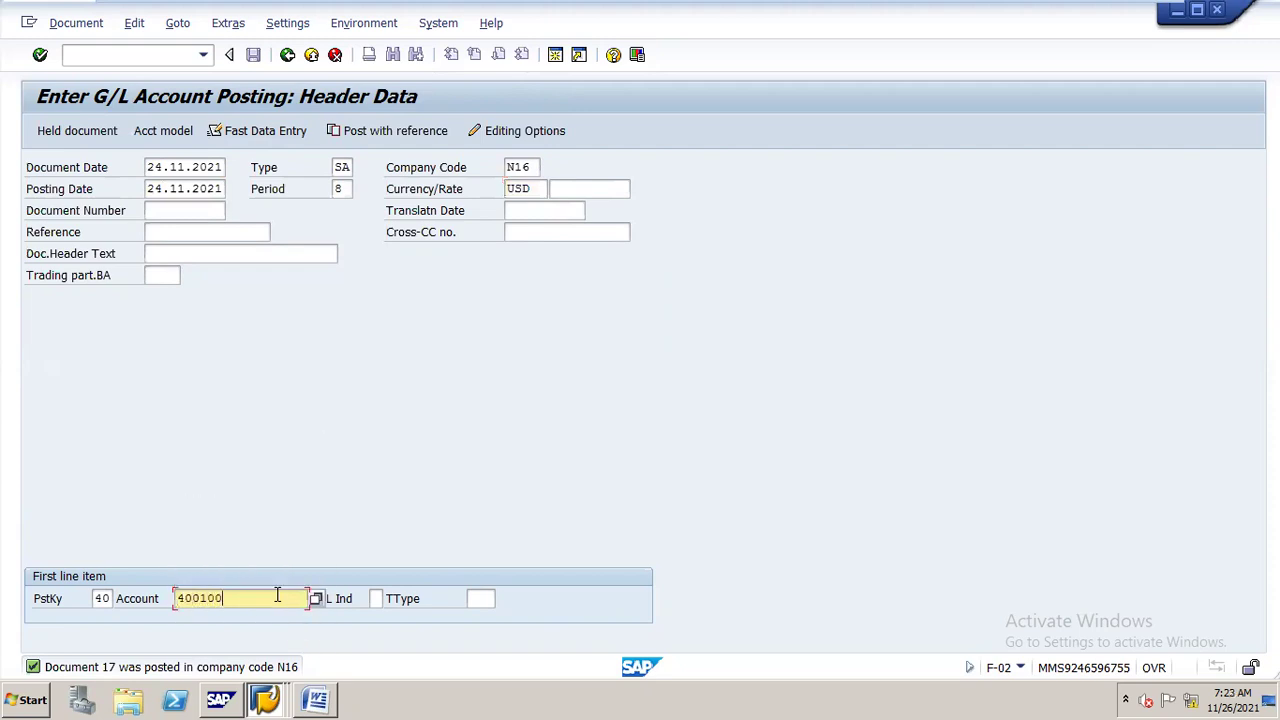
pyautogui.press('Return')
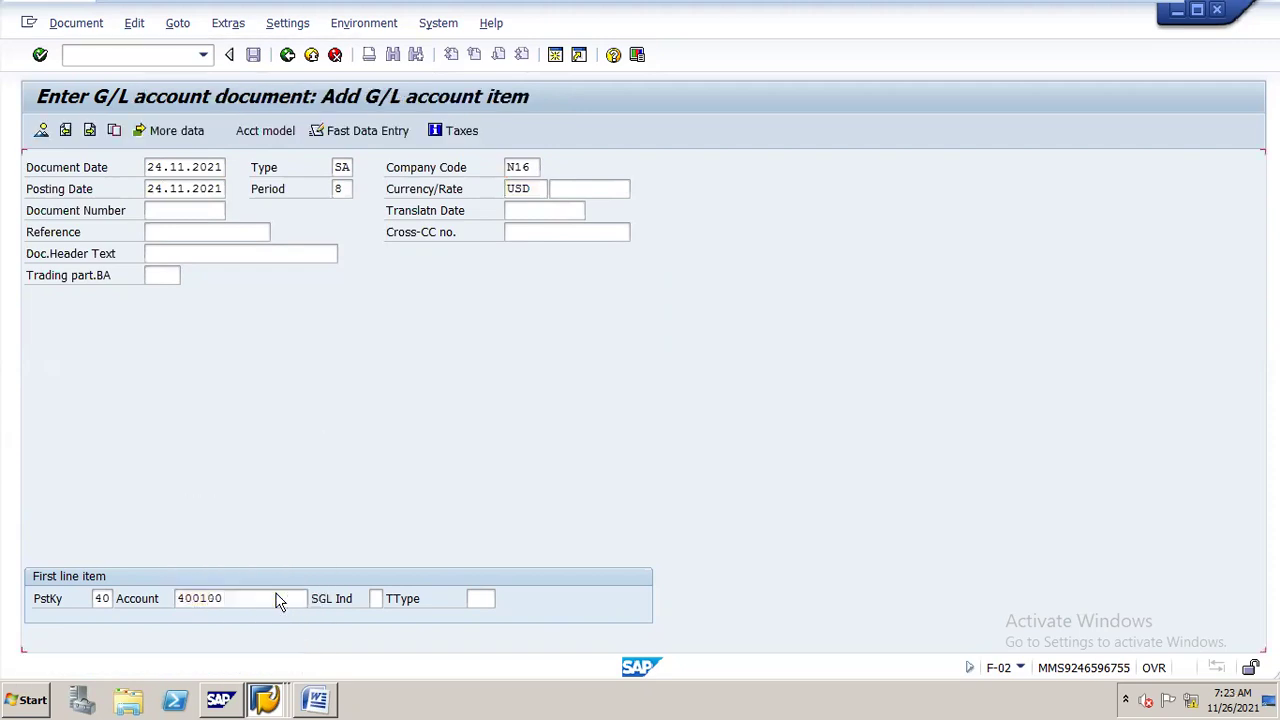
# Complete the salaries debit item with amount 100, profit center STEEL and text POSTING
pyautogui.write('100')
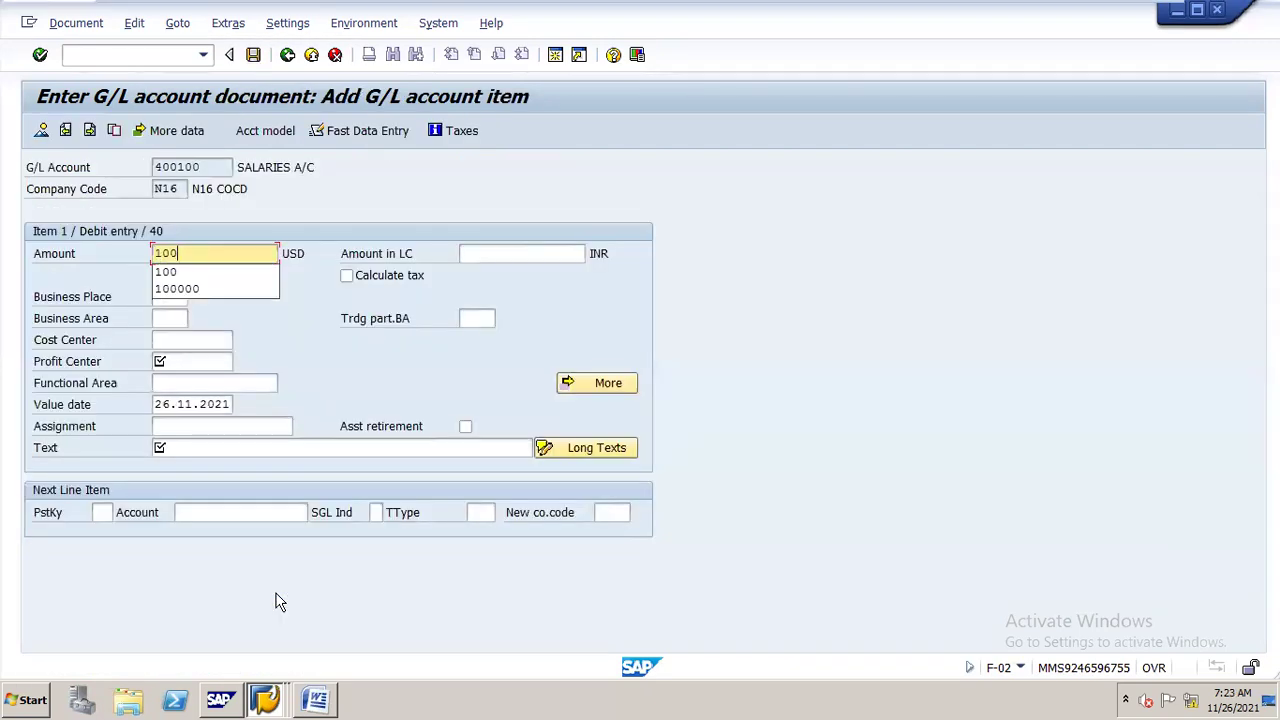
pyautogui.press('Tab')
pyautogui.press('Tab')
pyautogui.press('Tab')
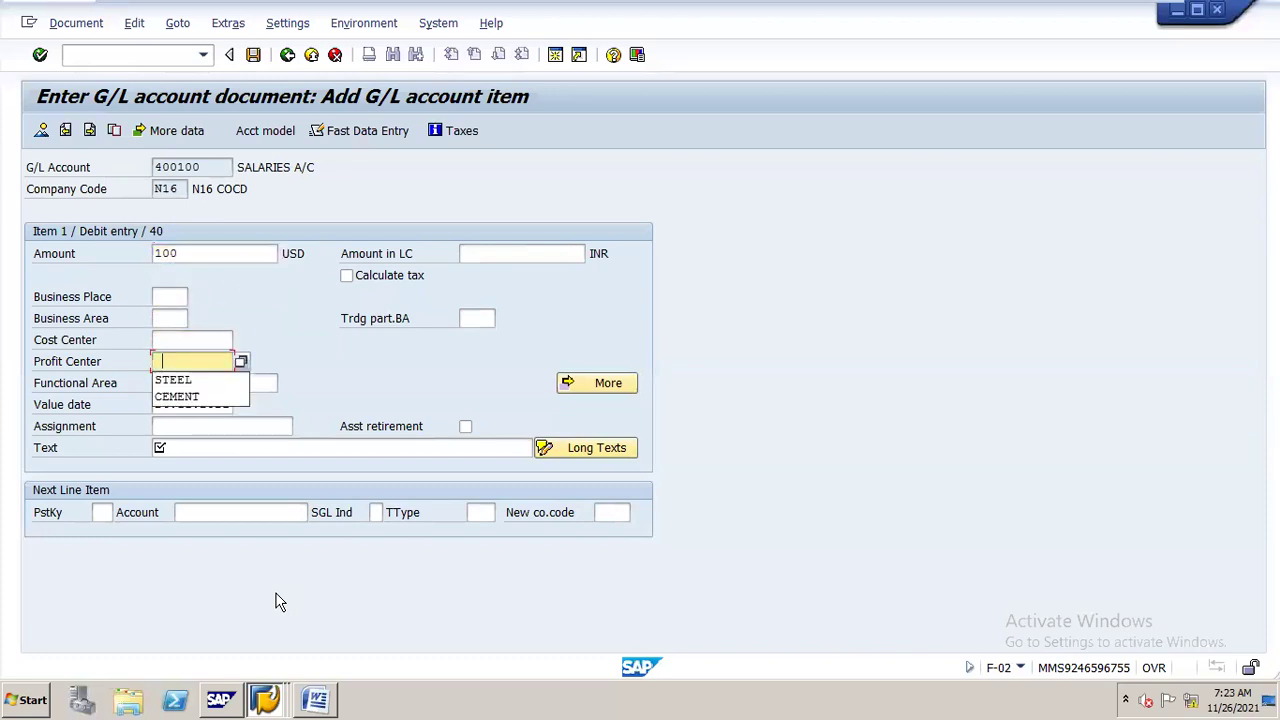
pyautogui.press('Down')
pyautogui.press('Tab')
pyautogui.press('Tab')
pyautogui.press('Tab')
pyautogui.press('Tab')
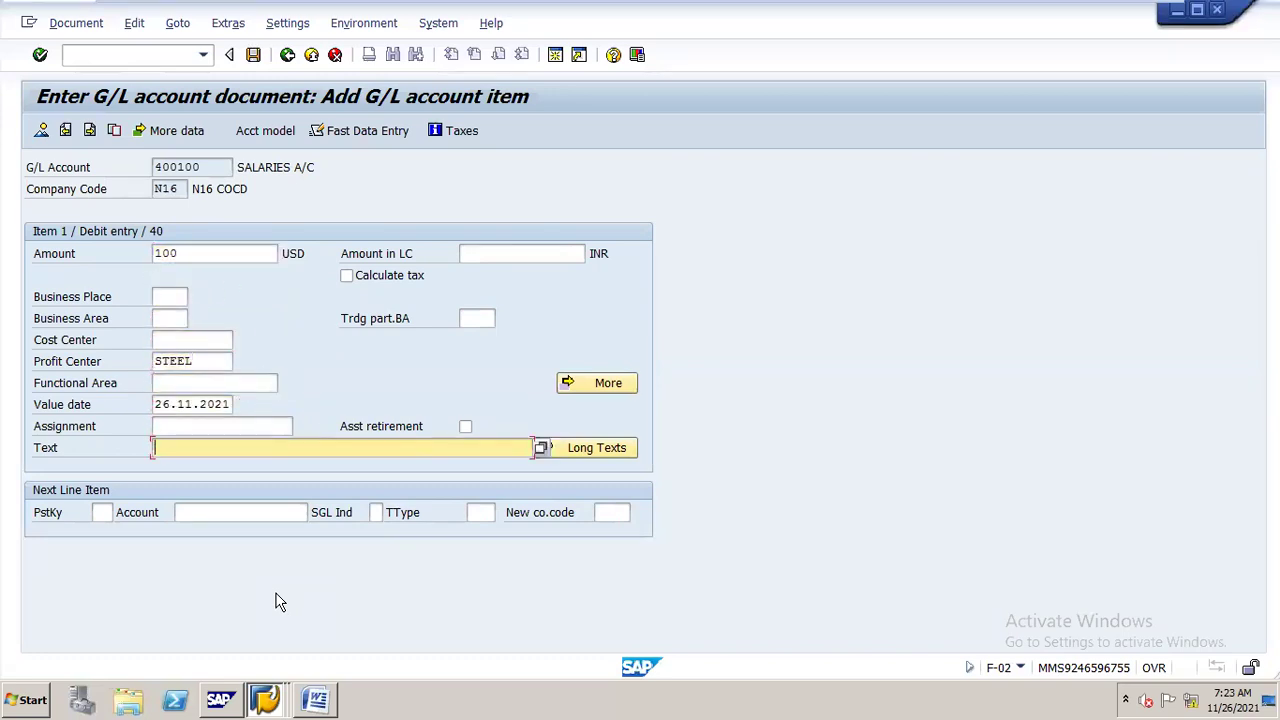
pyautogui.write('P')
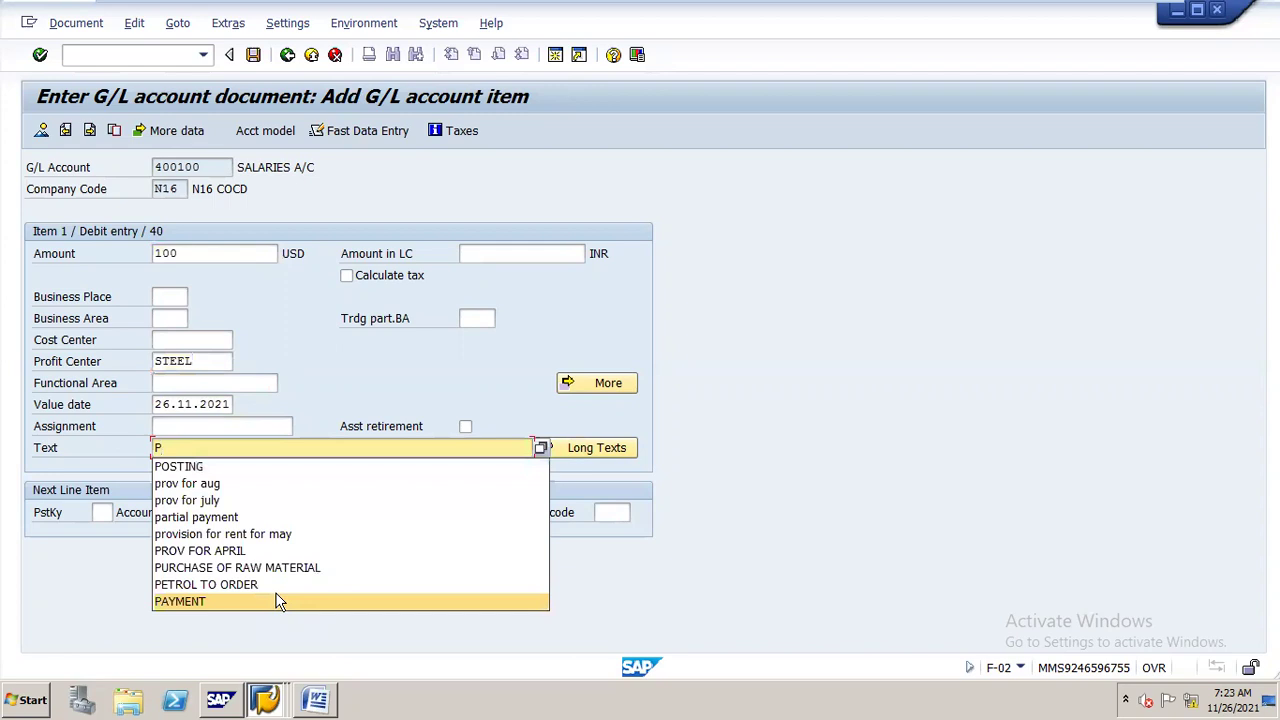
pyautogui.click(189, 467)
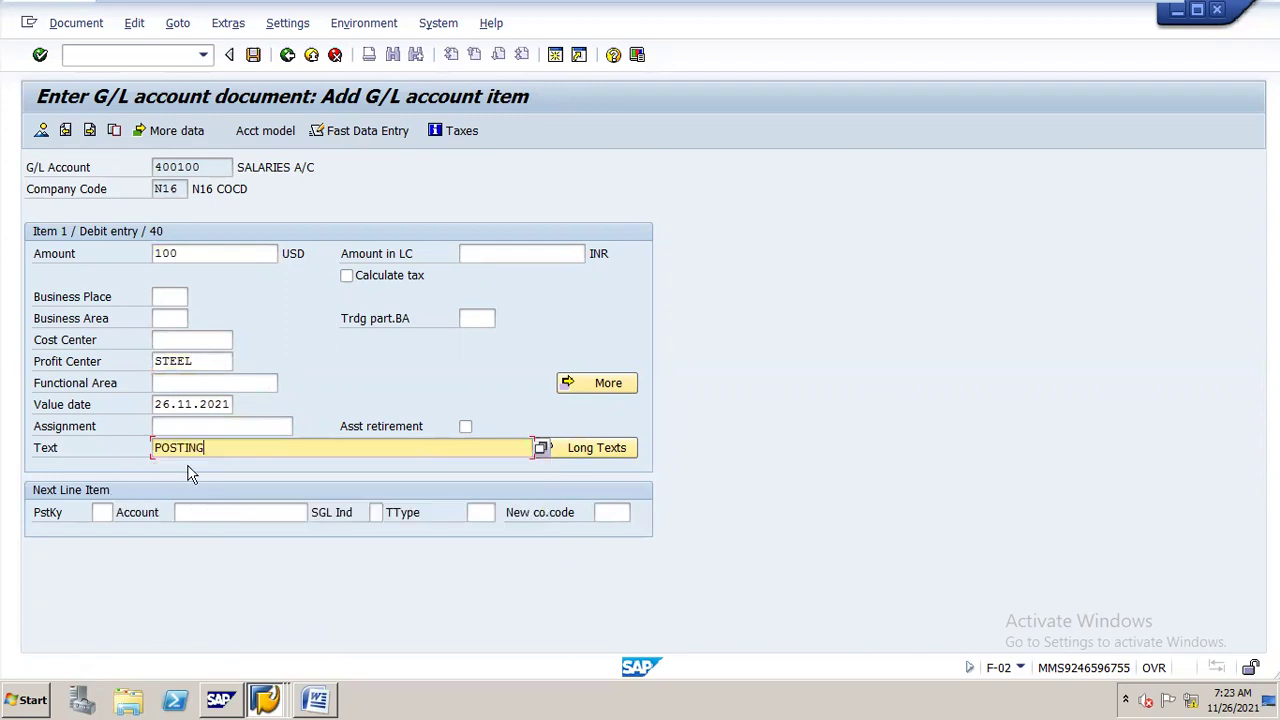
# Add a second line item with posting key 50 and account 200100
pyautogui.click(103, 512)
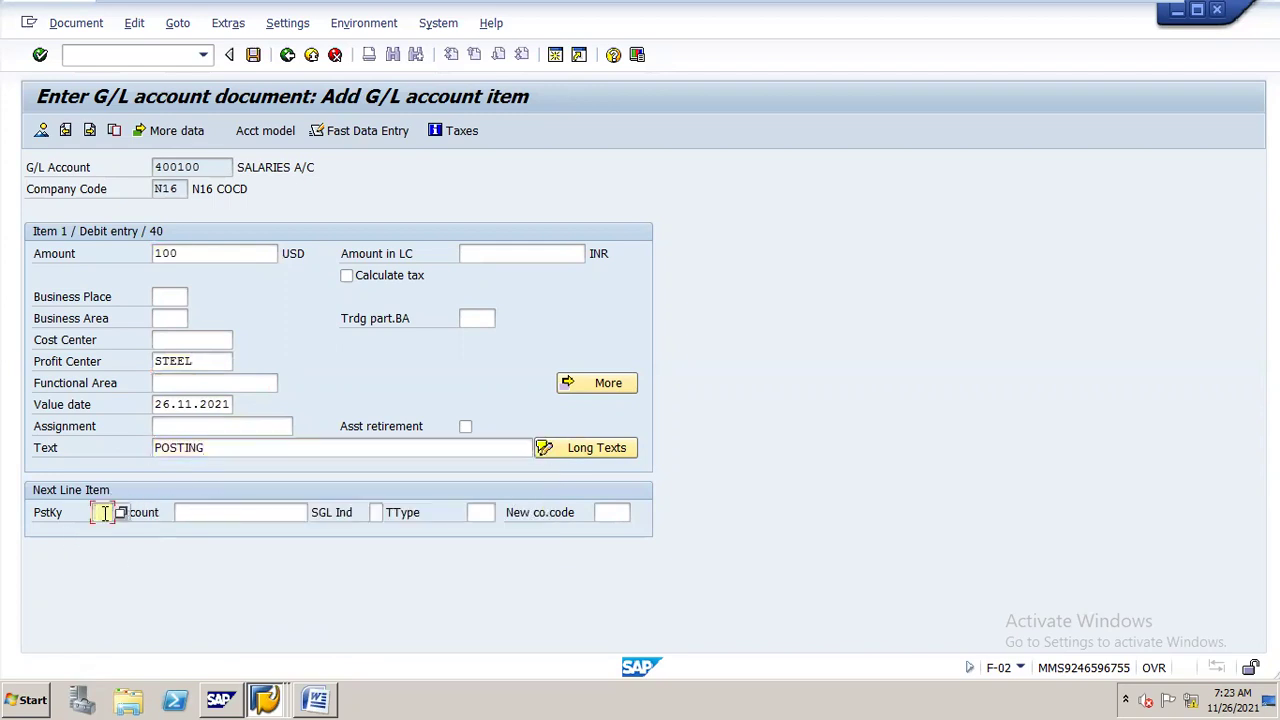
pyautogui.write('50')
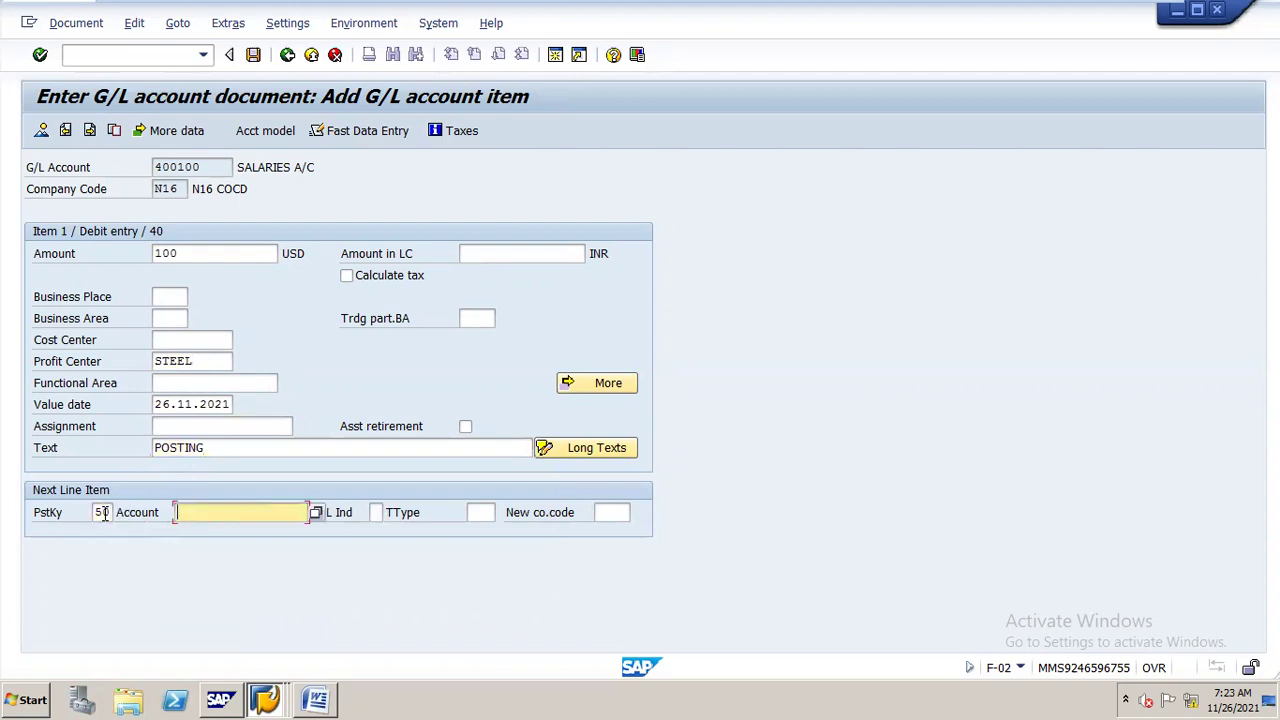
pyautogui.write('200100')
pyautogui.press('Return')
# Fill in the cash credit item with amount *, profit center STEEL and text +
pyautogui.write('*')
pyautogui.press('Tab')
pyautogui.press('Tab')
pyautogui.press('Tab')
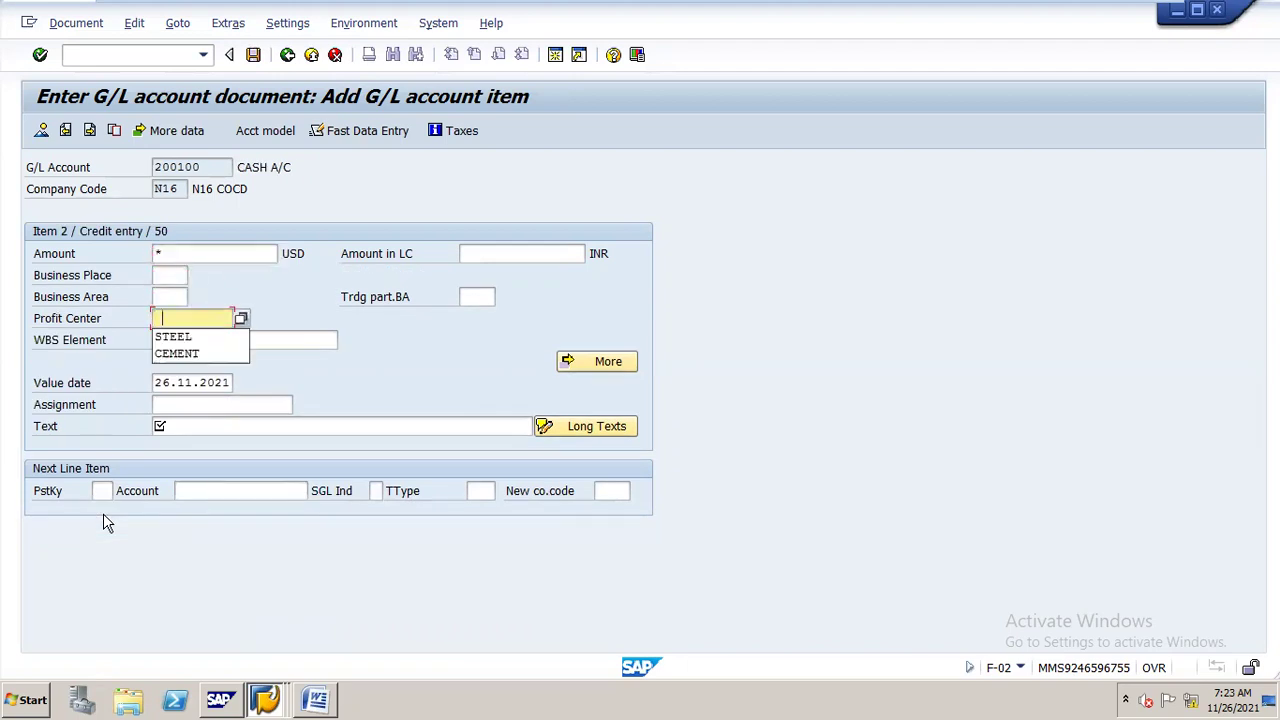
pyautogui.press('Down')
pyautogui.press('Tab')
pyautogui.press('Tab')
pyautogui.press('Tab')
pyautogui.press('Tab')
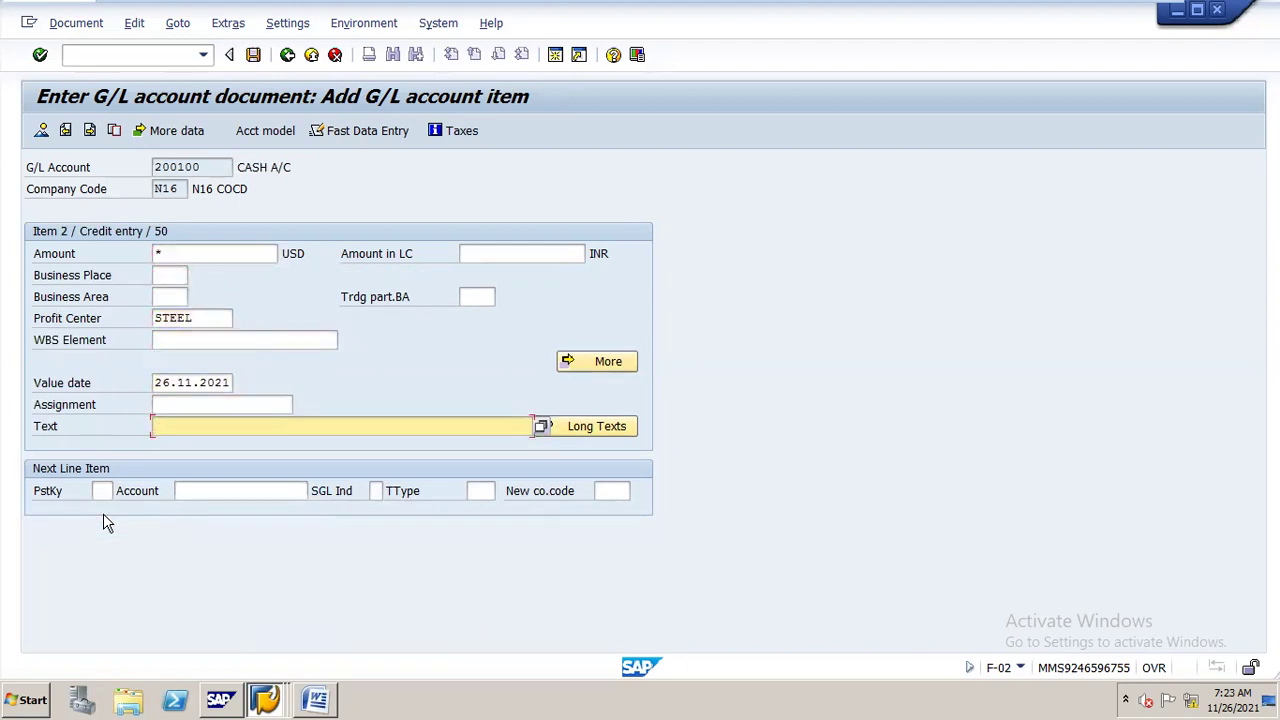
pyautogui.write('+')
pyautogui.press('Return')
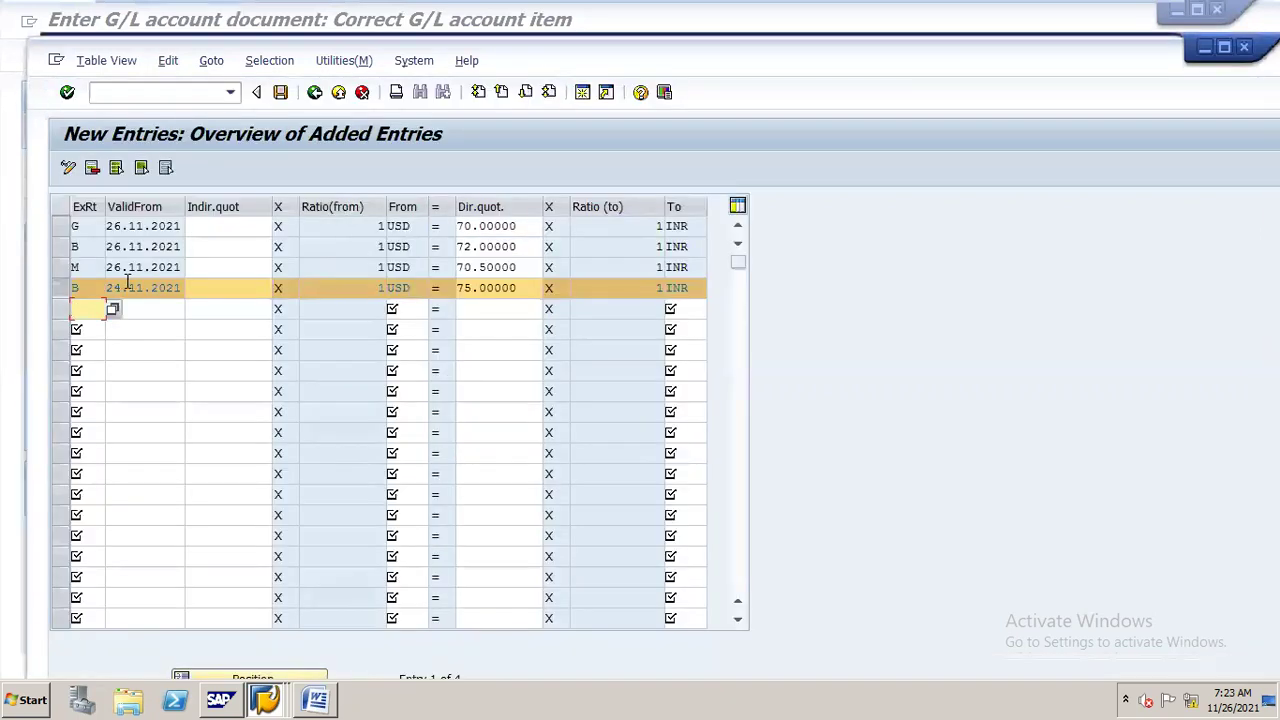
# Review the valid-from dates, direct quotations and rate types of the USD to INR exchange rate entries
pyautogui.click(130, 287)
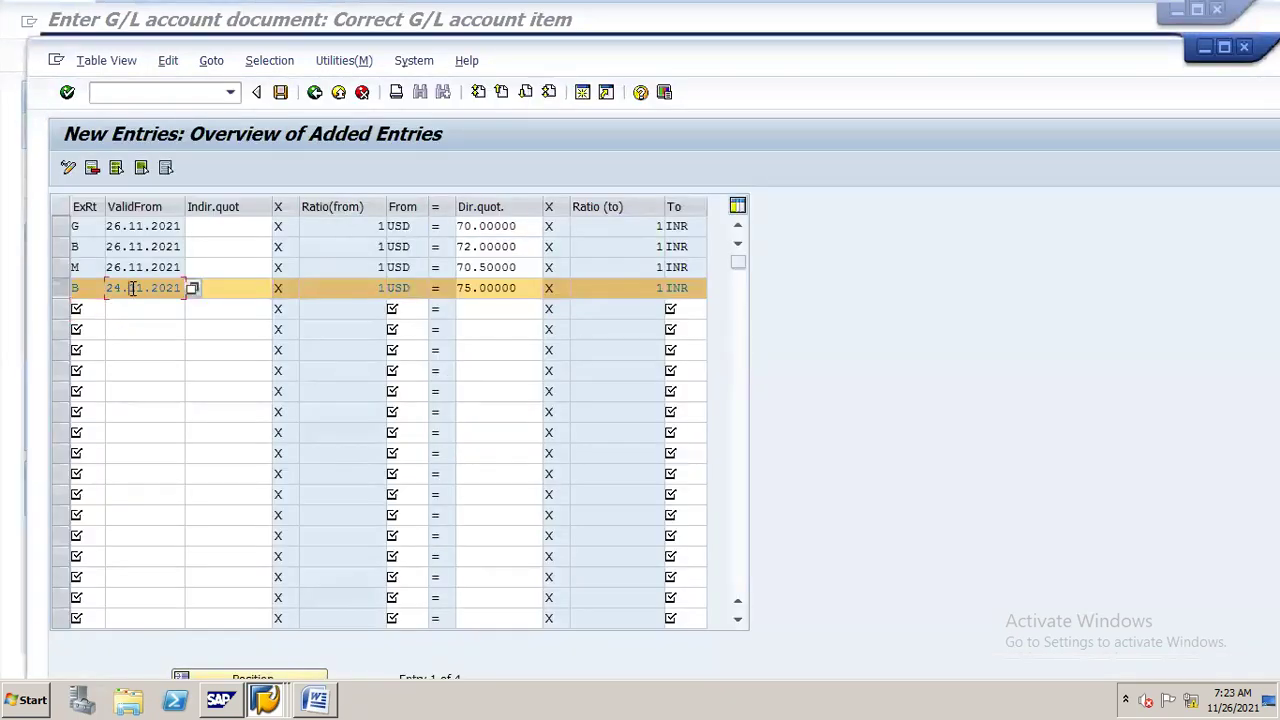
pyautogui.click(519, 287)
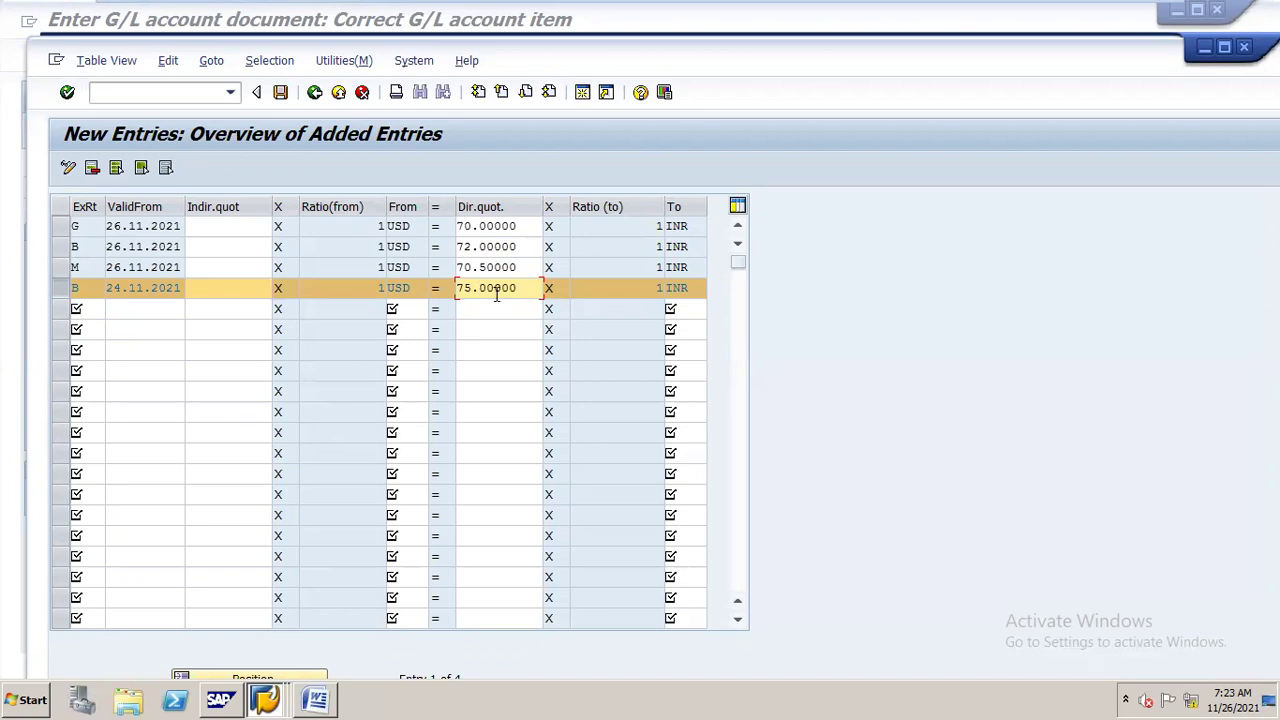
pyautogui.click(150, 247)
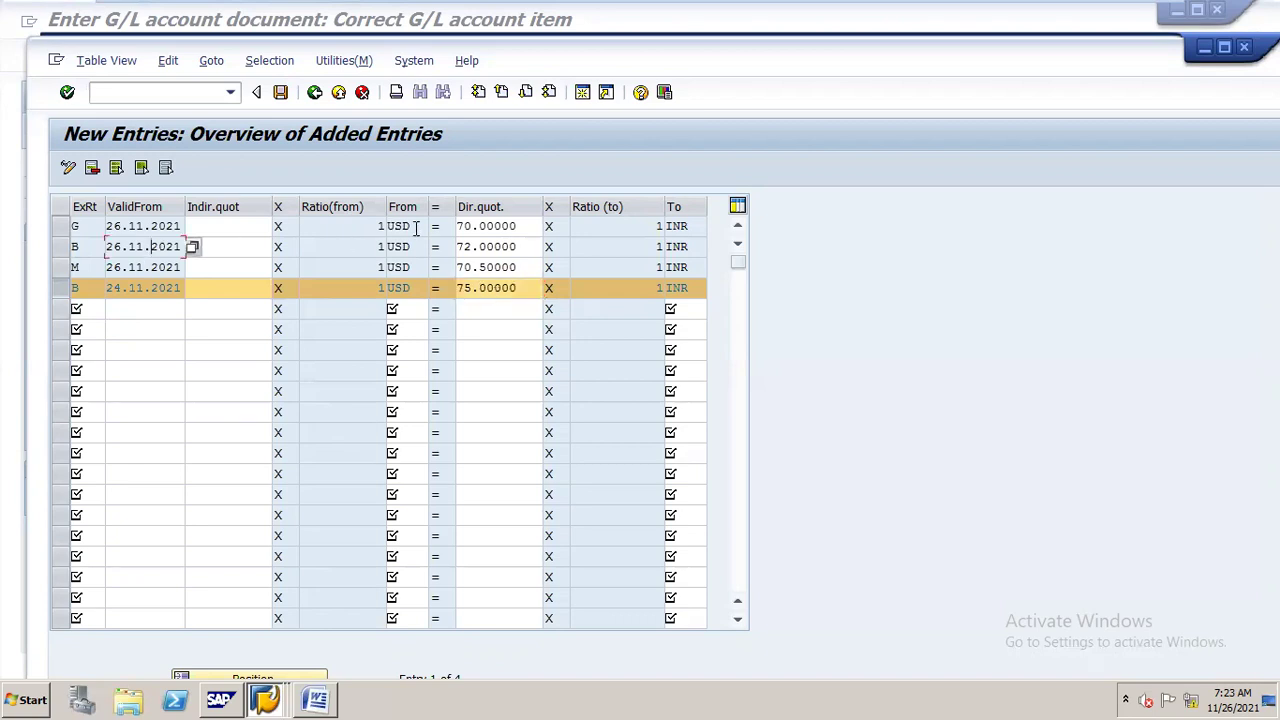
pyautogui.click(473, 247)
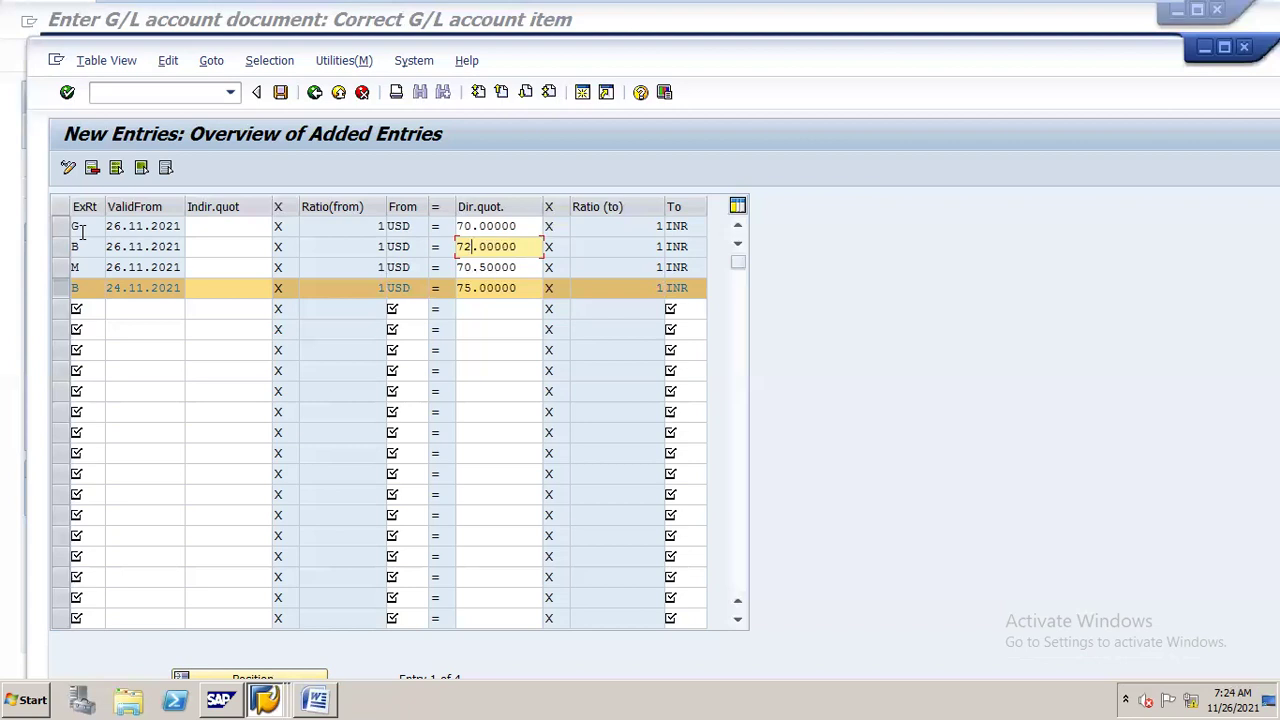
pyautogui.click(85, 225)
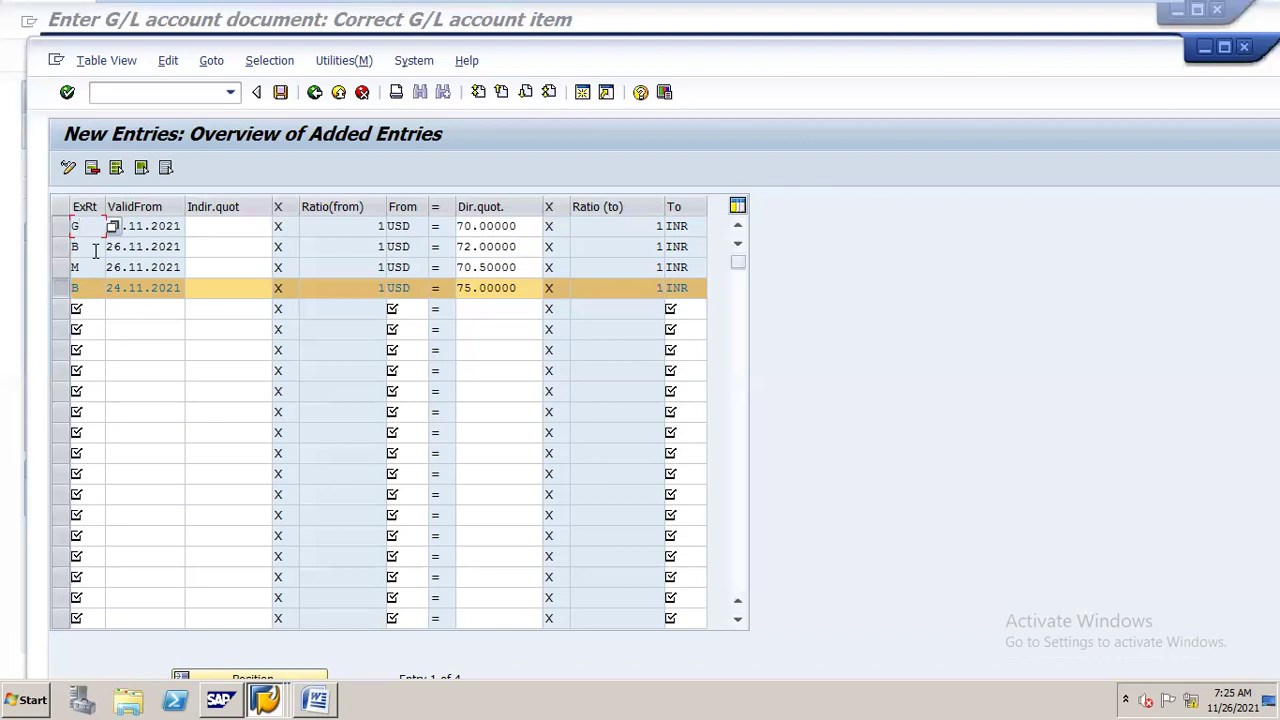
pyautogui.click(95, 251)
pyautogui.click(100, 226)
# Open the document types configuration, position to type DZ and display its details
pyautogui.click(206, 94)
pyautogui.write('/NOBA')
pyautogui.press('Return')
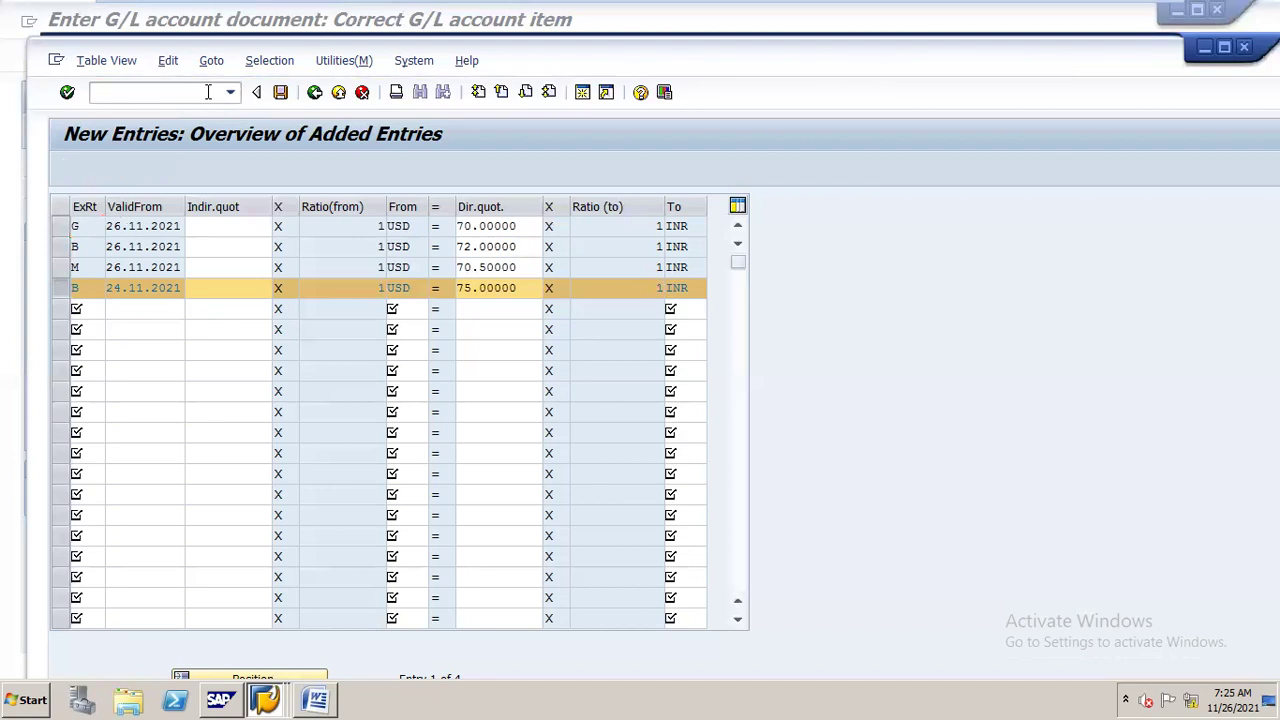
pyautogui.click(255, 678)
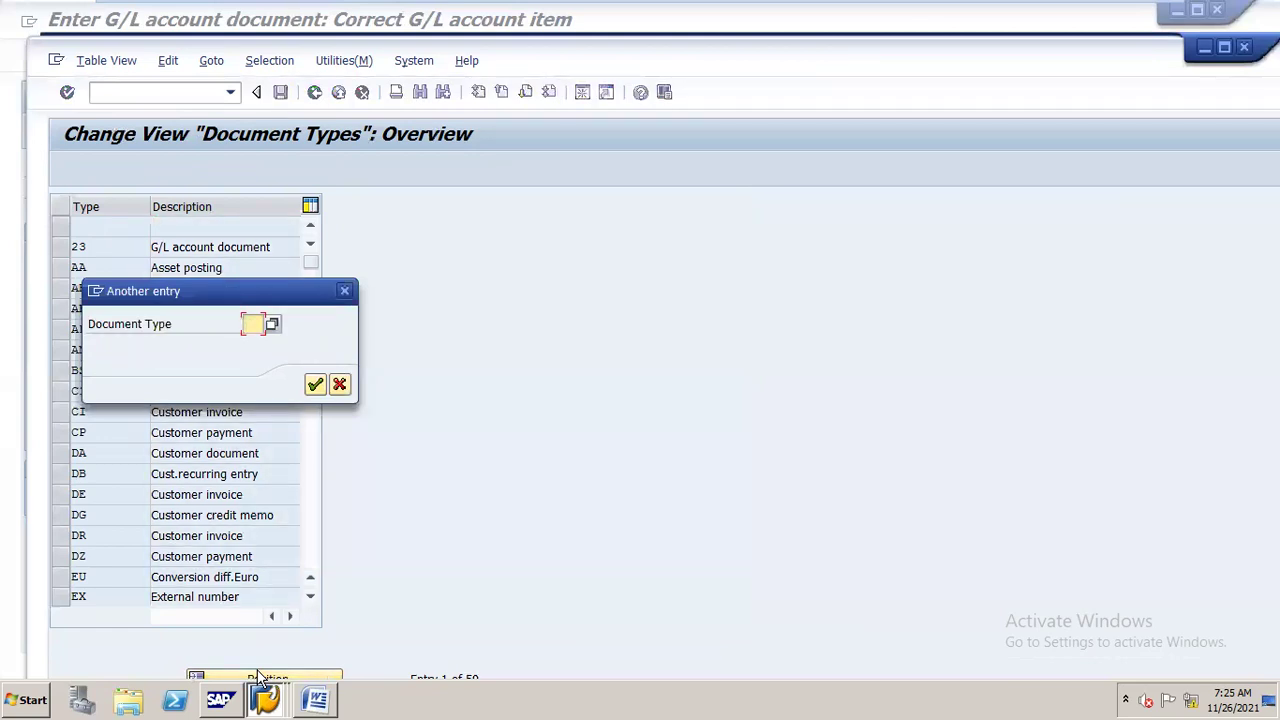
pyautogui.write('DZ')
pyautogui.press('Return')
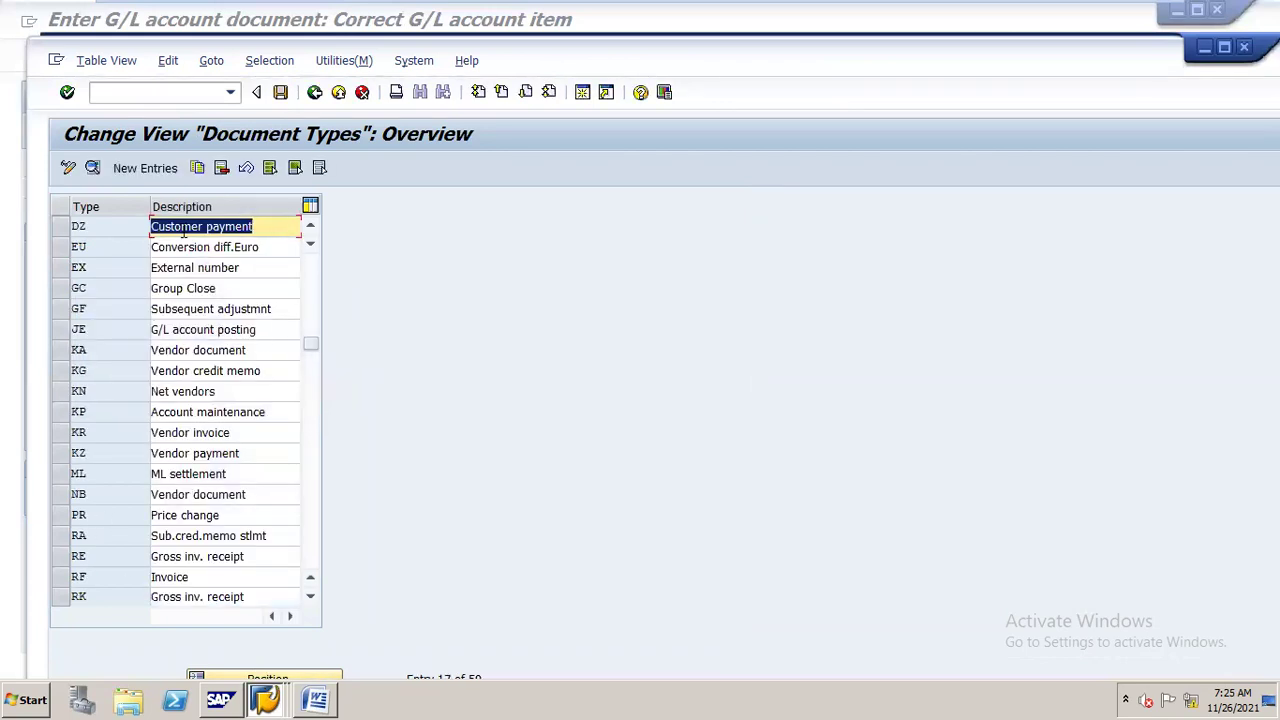
pyautogui.doubleClick(183, 228)
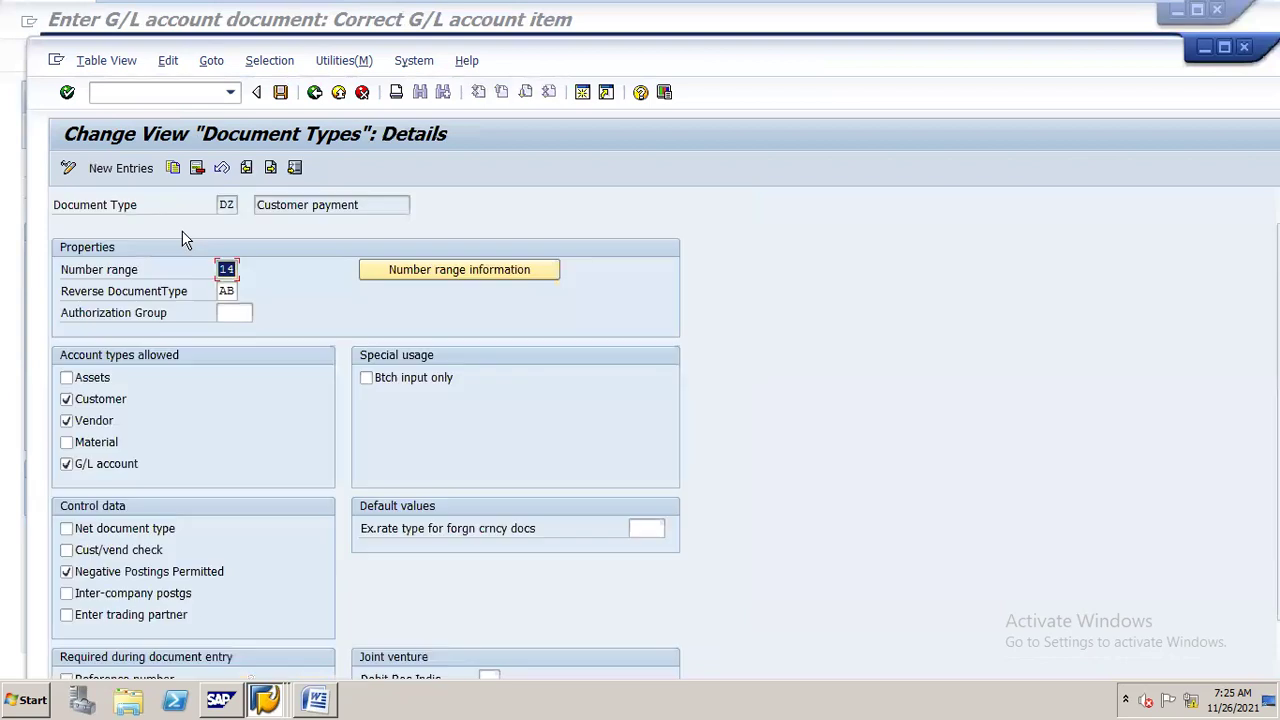
# Try G as document type DZ's default exchange rate type for foreign currency documents, then return to the overview without it
pyautogui.click(645, 528)
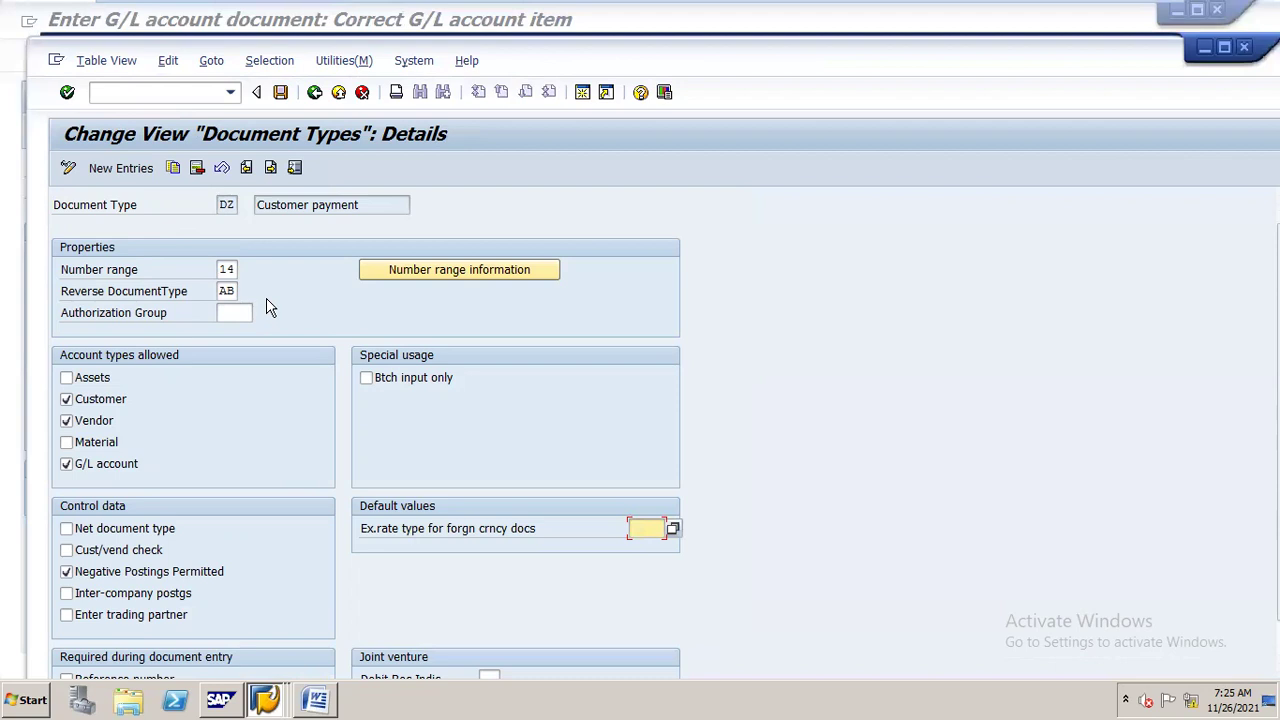
pyautogui.write('G')
pyautogui.press('BackSpace')
pyautogui.click(314, 93)
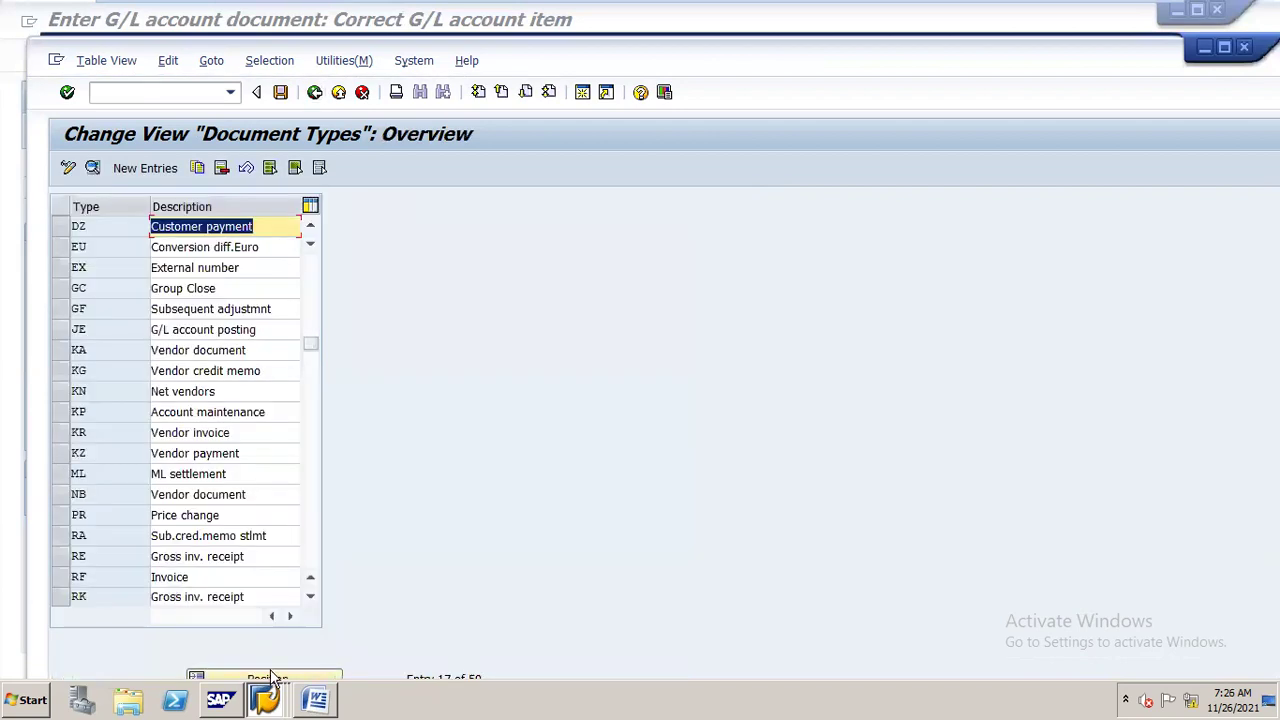
# Position the document types list to KZ and display the vendor payment type's details
pyautogui.click(305, 679)
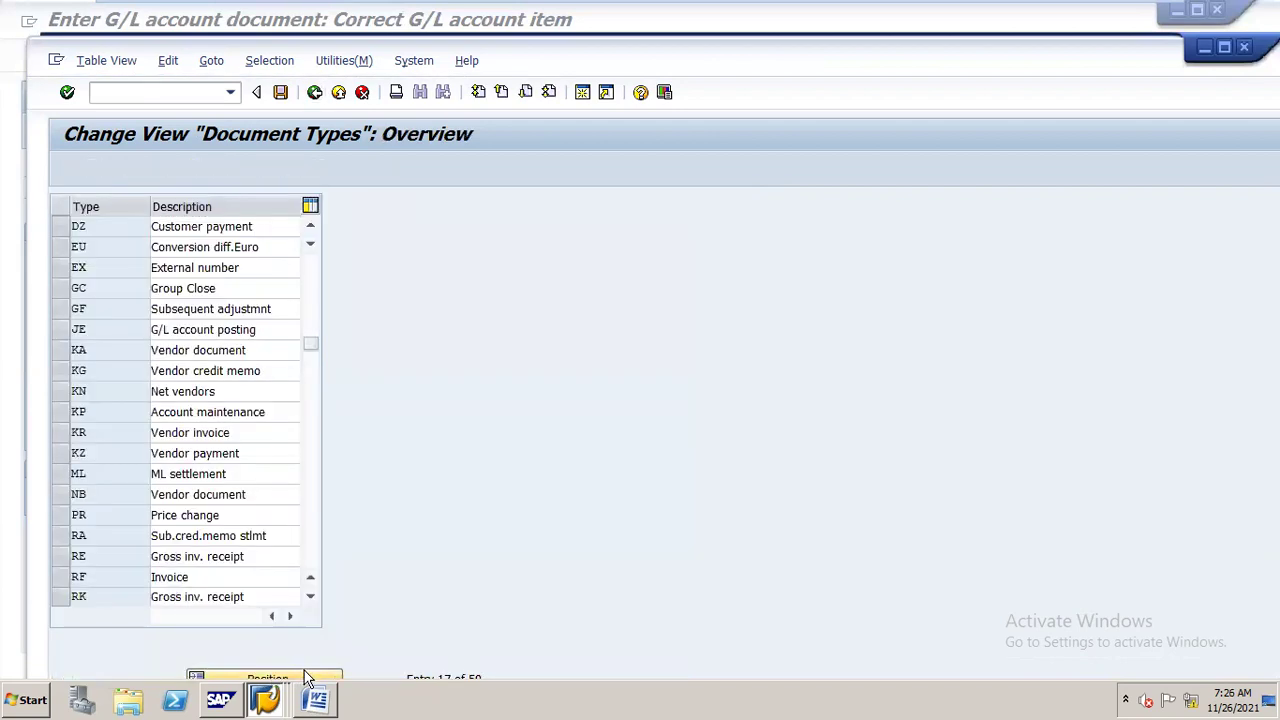
pyautogui.write('KZ')
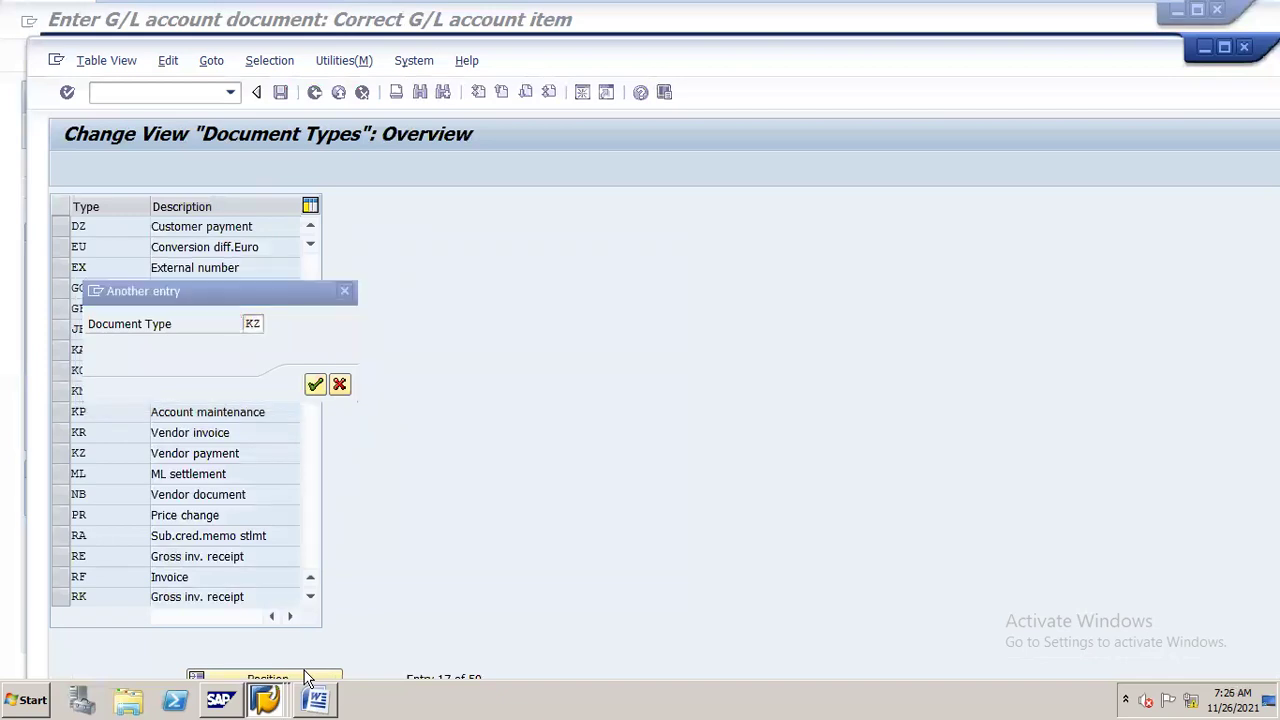
pyautogui.press('Return')
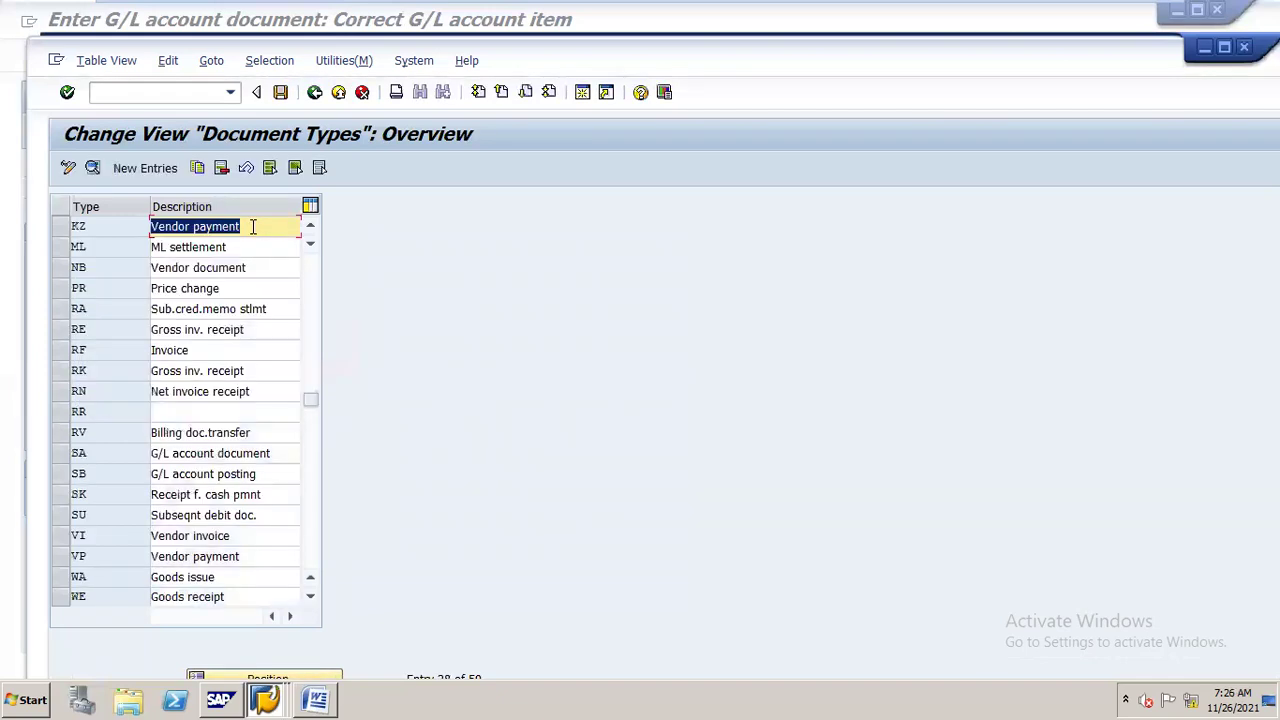
pyautogui.doubleClick(243, 226)
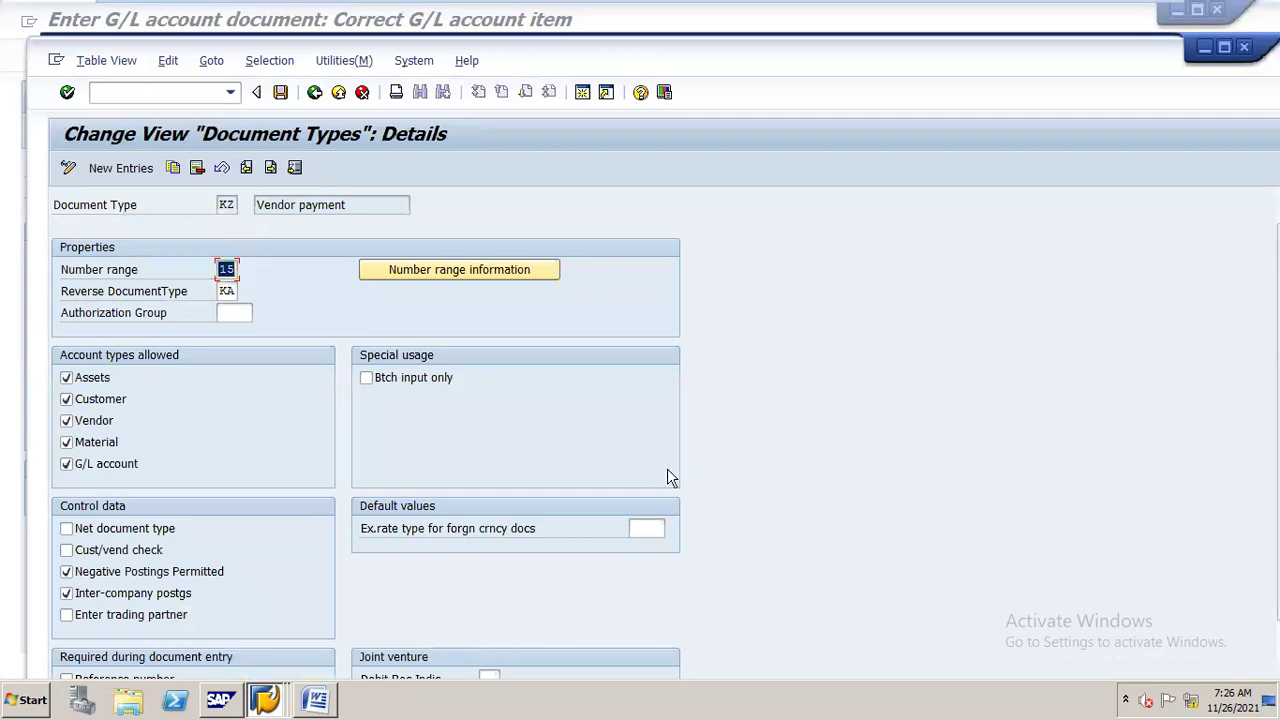
# Try B as document type KZ's default exchange rate type for foreign currency documents, then clear the entry
pyautogui.click(648, 527)
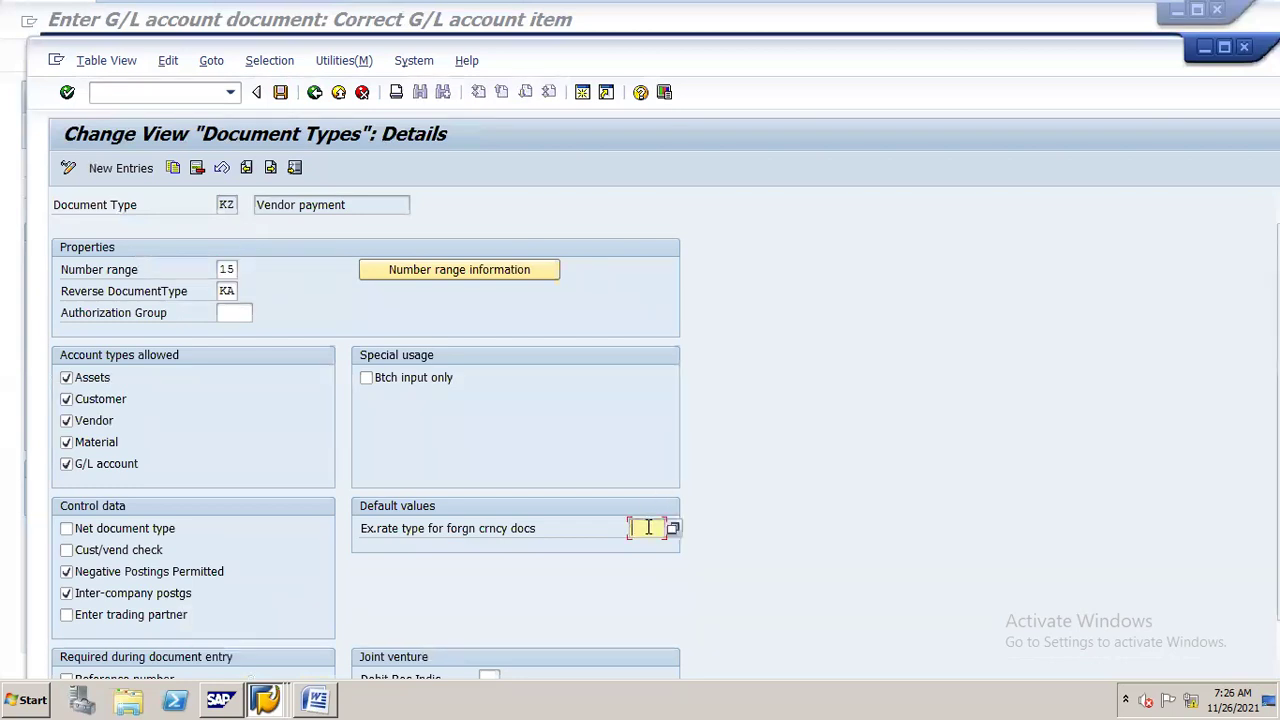
pyautogui.write('B')
pyautogui.press('BackSpace')
# Minimize the virtual machine window to reveal the host desktop
pyautogui.moveTo(1168, 12)
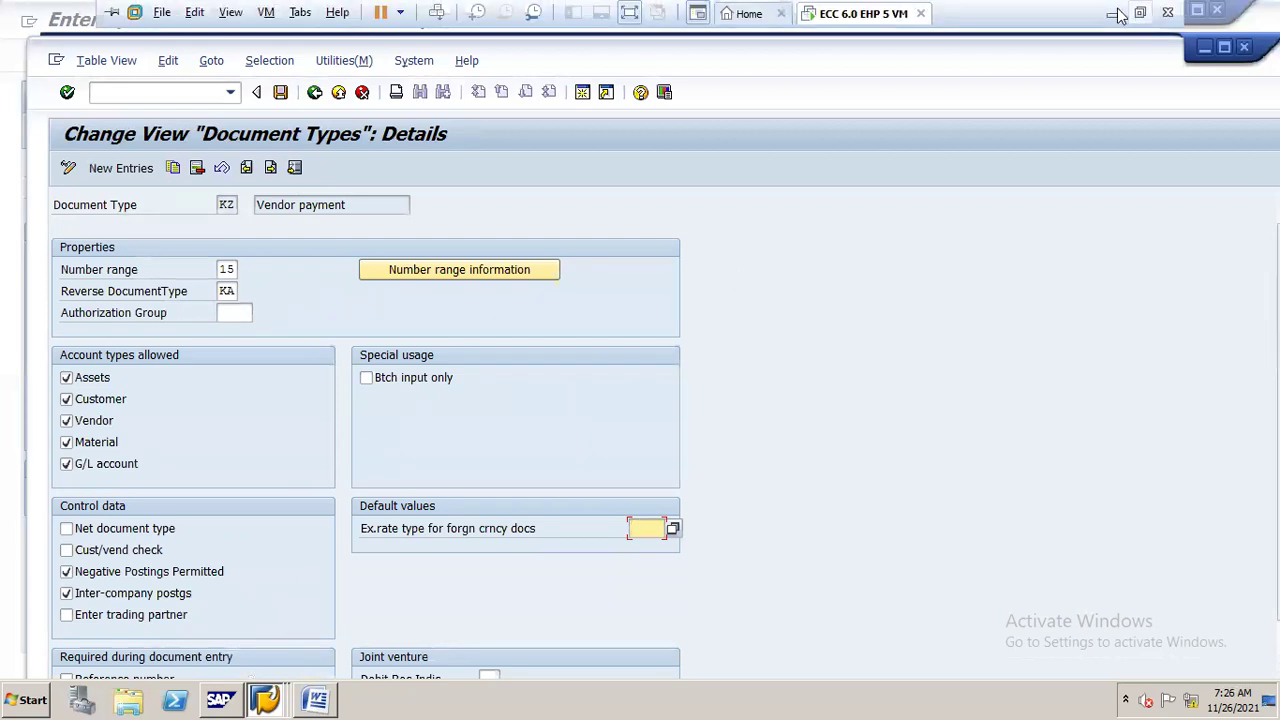
pyautogui.click(1114, 9)
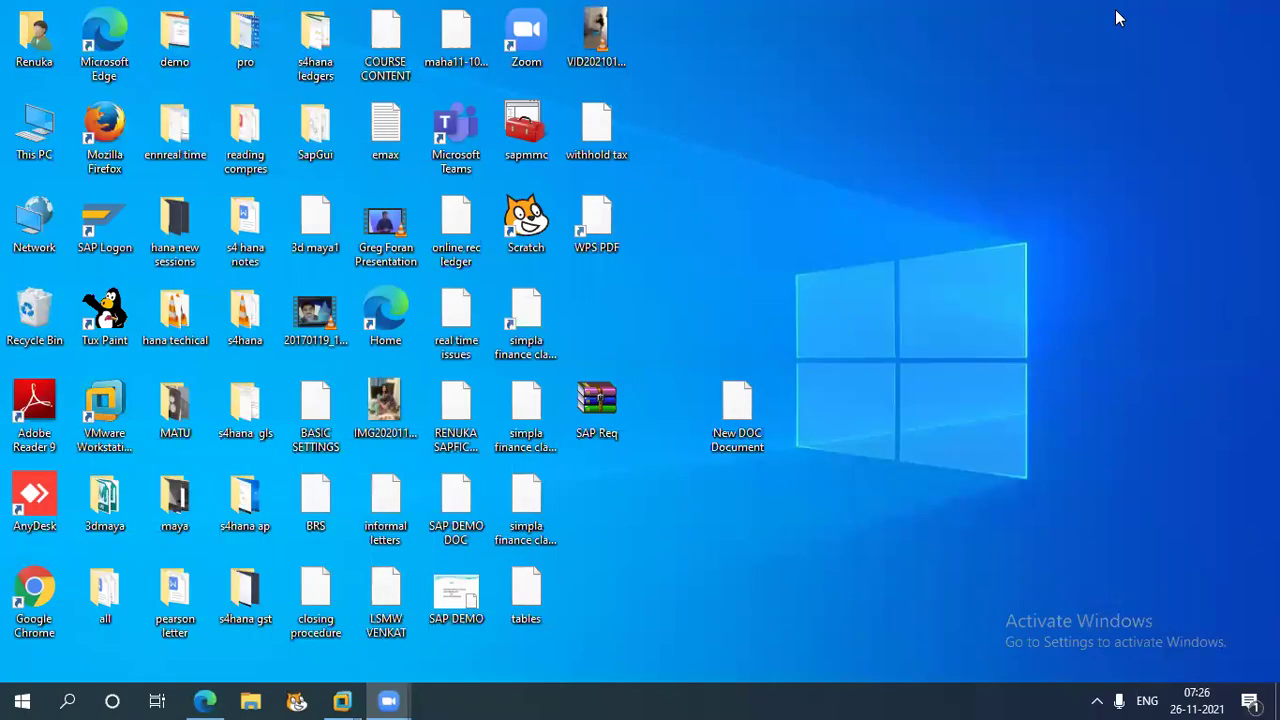